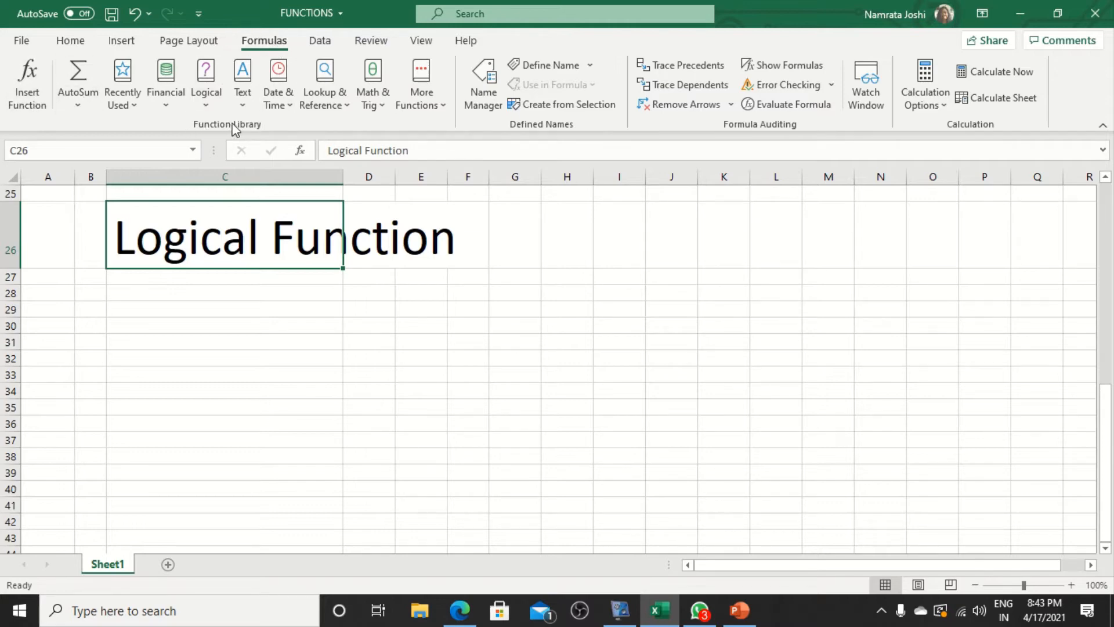
Step: Look through the available logical functions and read the description of the IF function
click(206, 104)
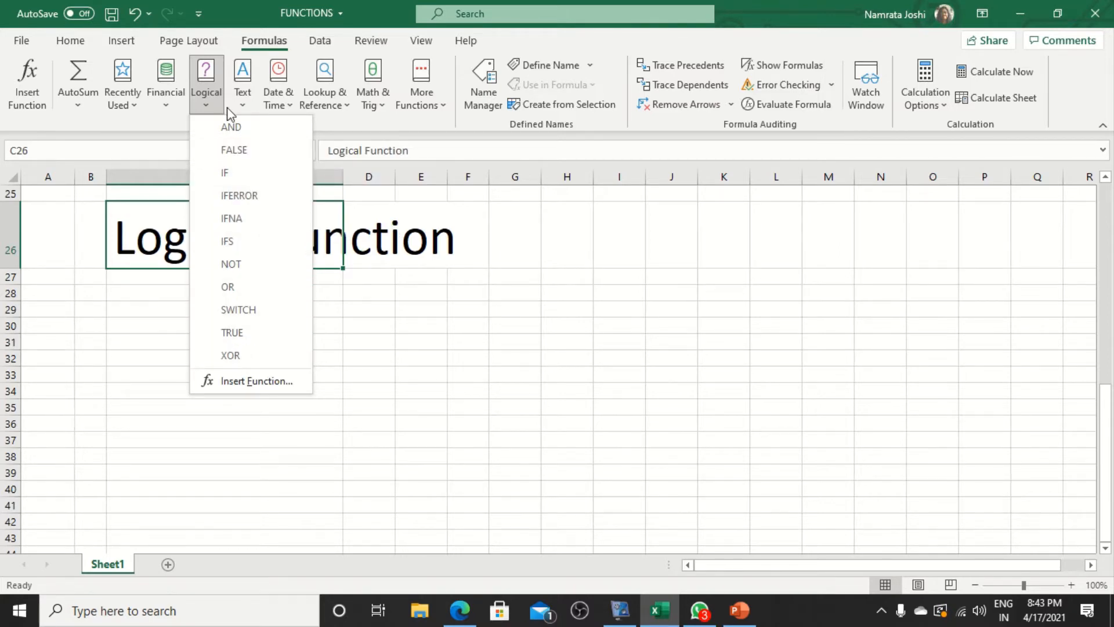
click(224, 174)
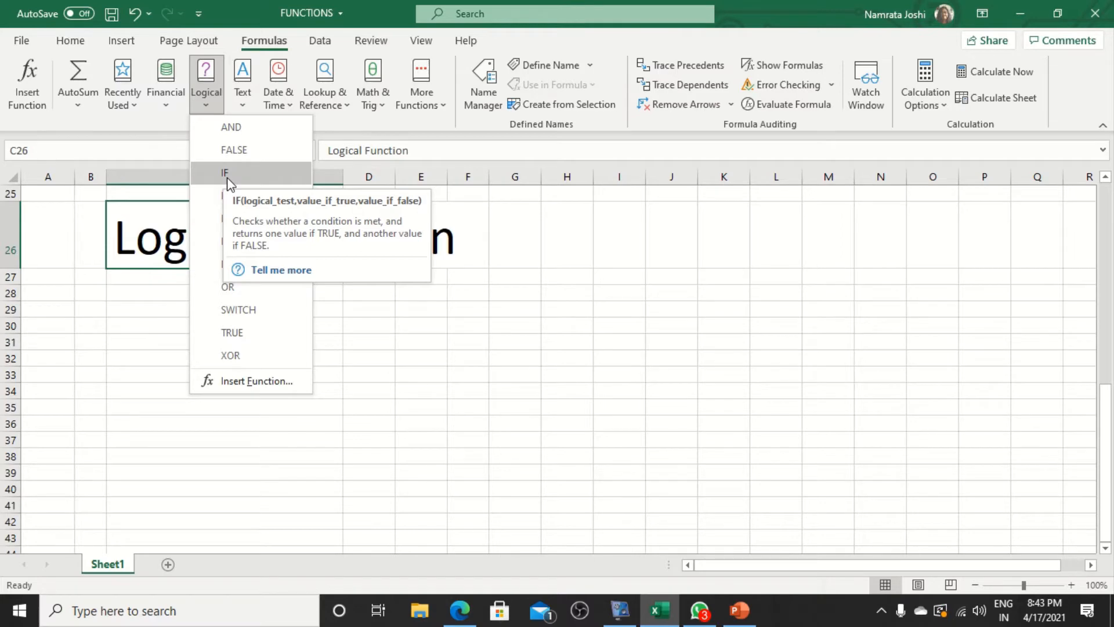
click(207, 106)
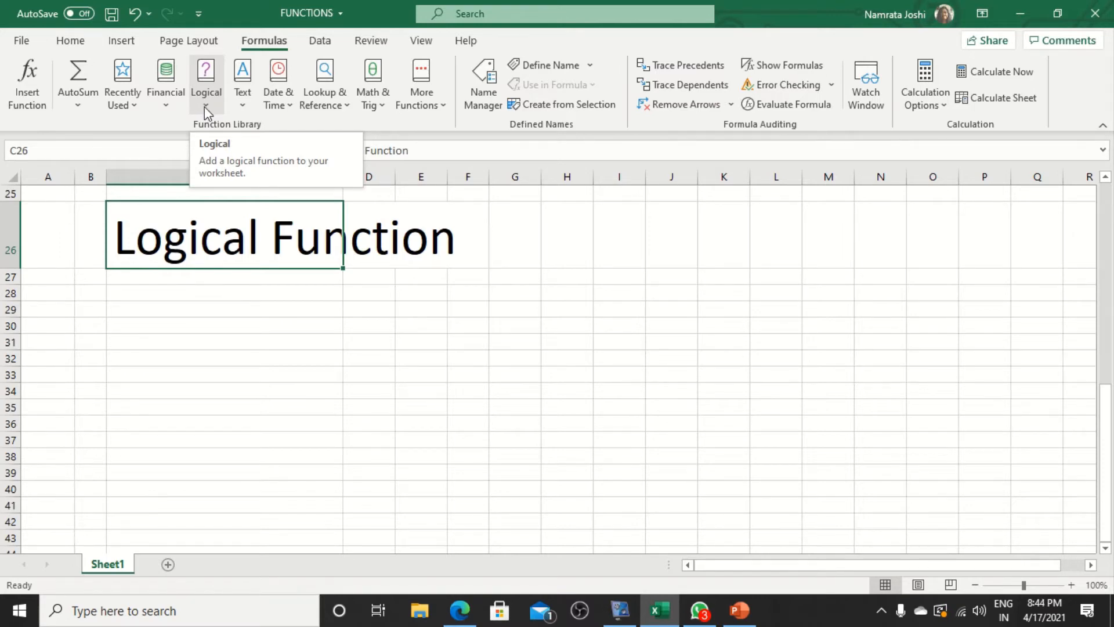
Step: Enter IF() as plain text in cell C29 under the Logical Function heading
click(204, 376)
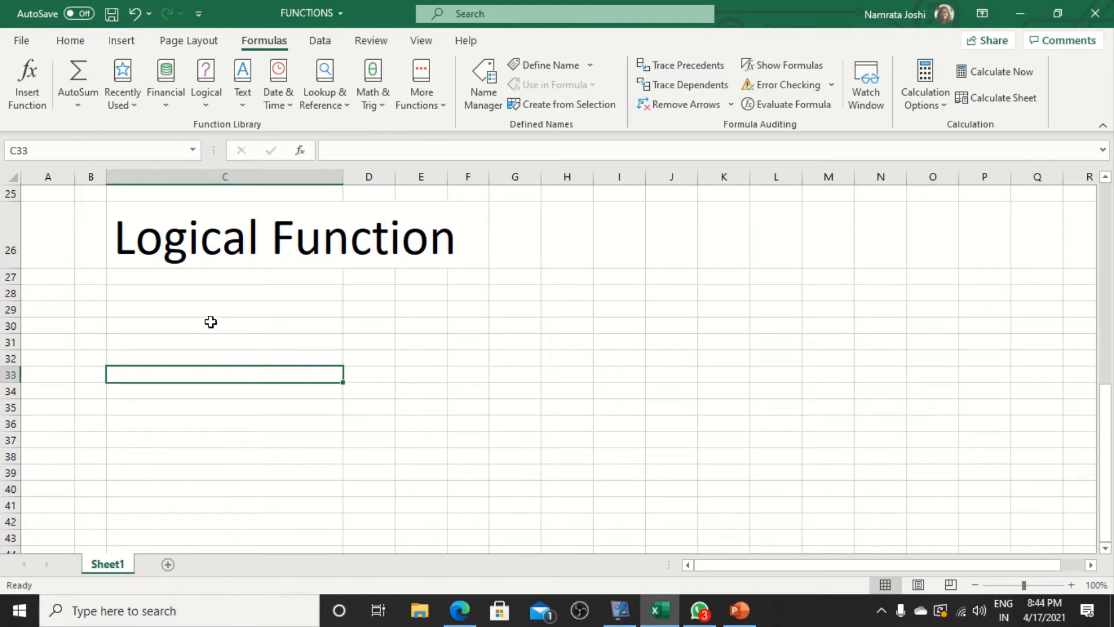
click(212, 324)
click(215, 308)
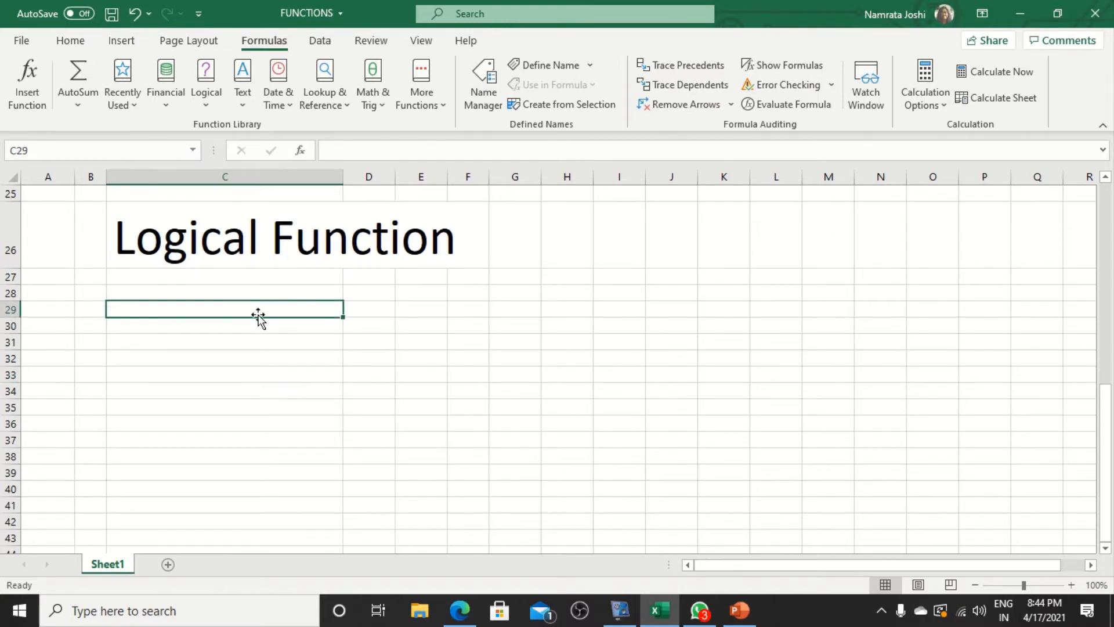
mouse_move(159, 1)
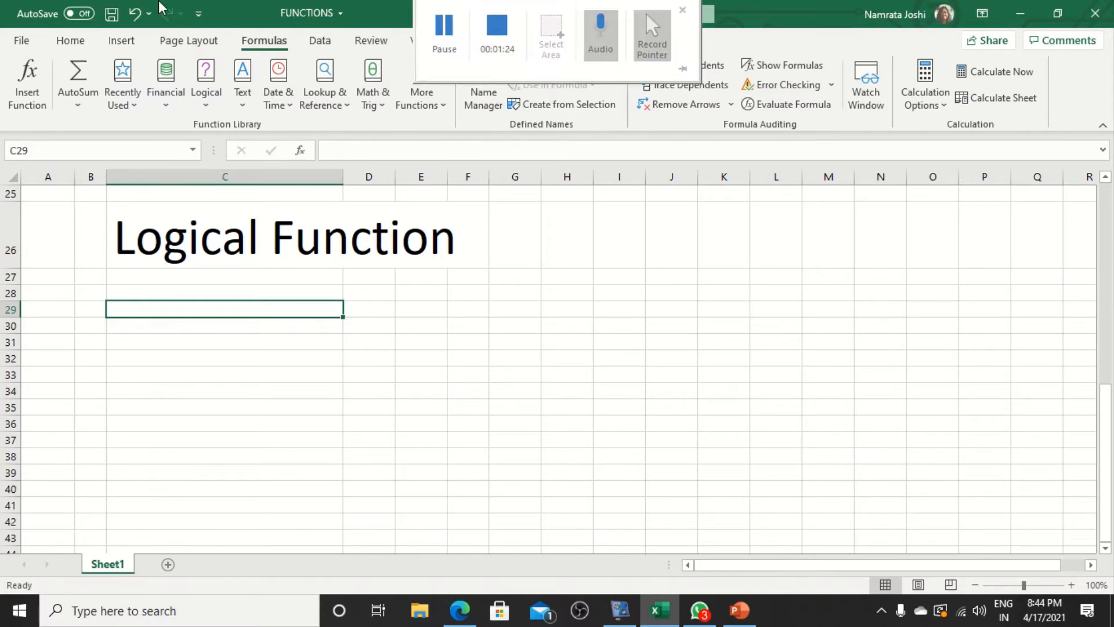
text(IF)
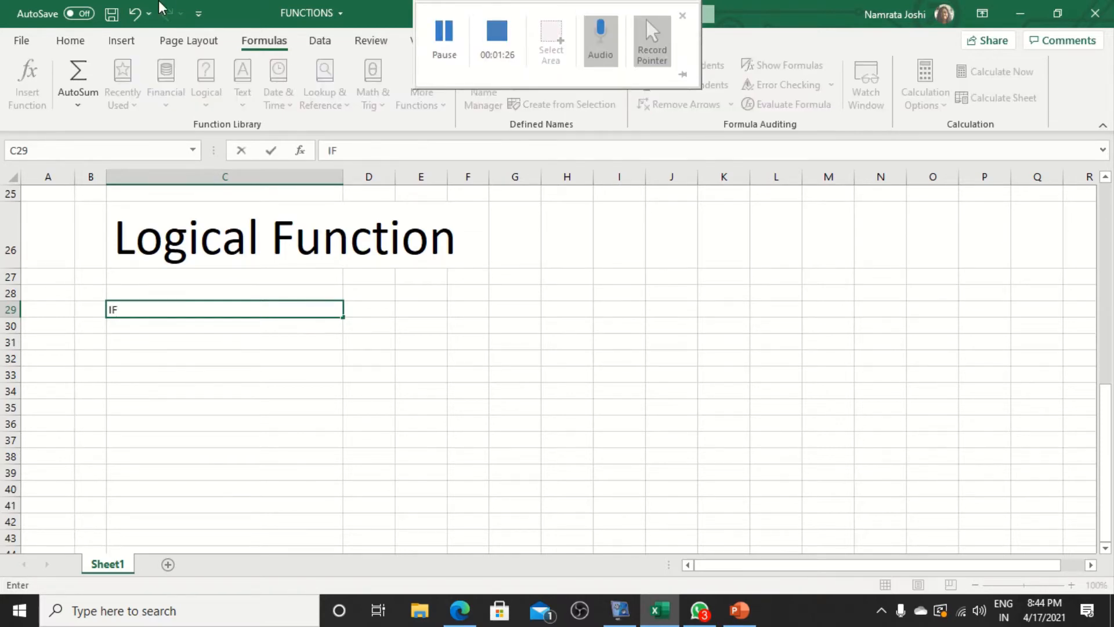
text(())
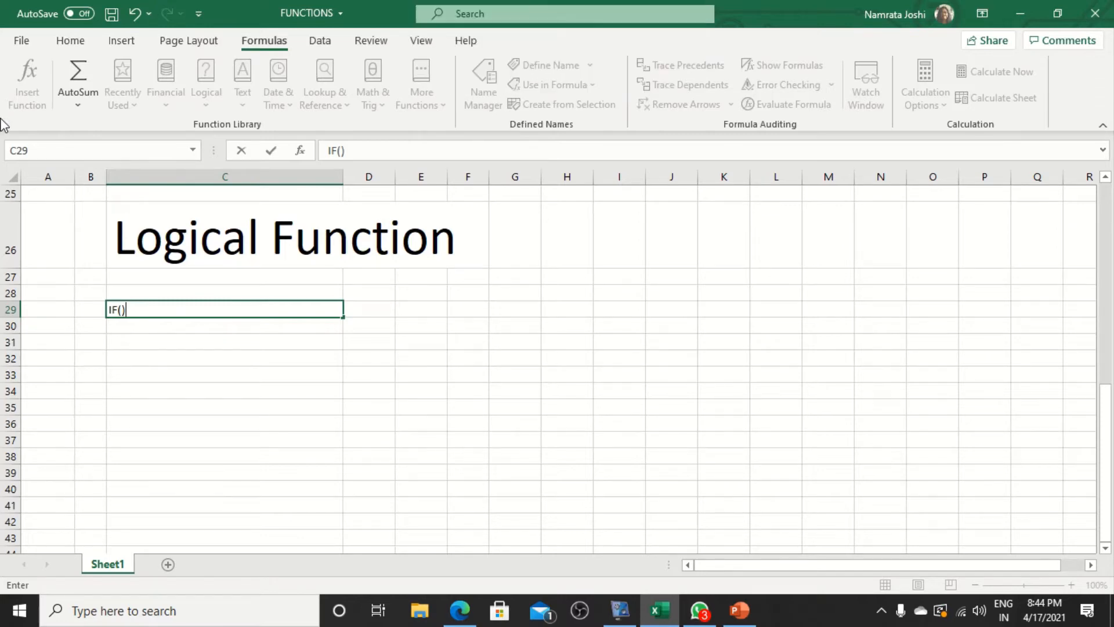
key(Return)
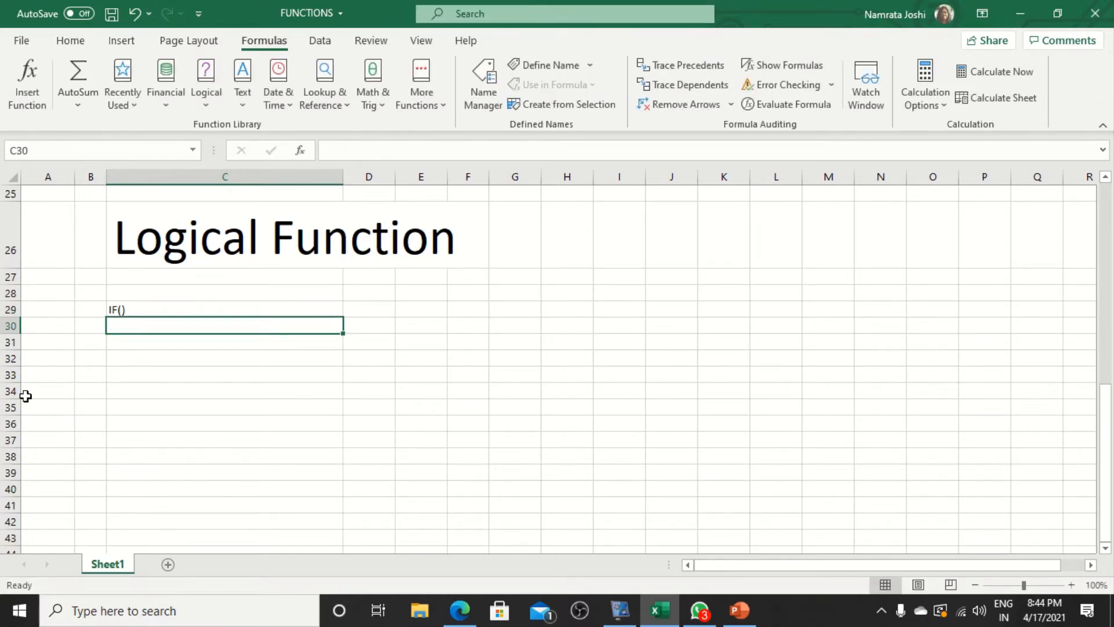
Step: Enlarge the sheet to 175% and add AND() as plain text in cell C30
ctrl+scroll(140, 374, up, 1)
ctrl+scroll(141, 375, up, 2)
scroll(192, 410, down, 4)
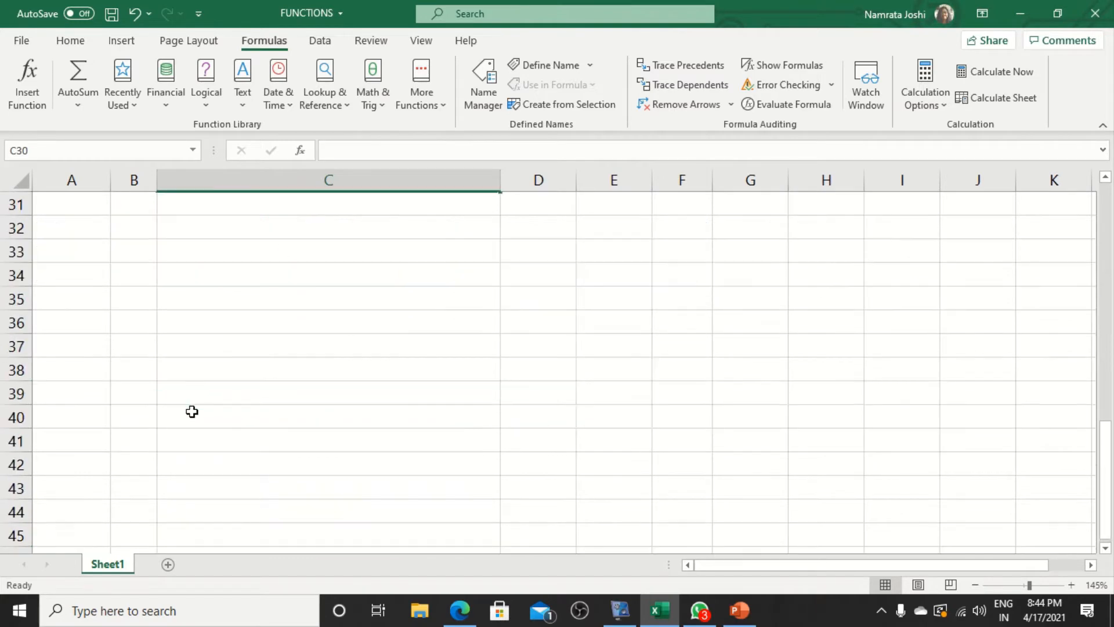
scroll(191, 411, up, 1)
scroll(192, 412, up, 1)
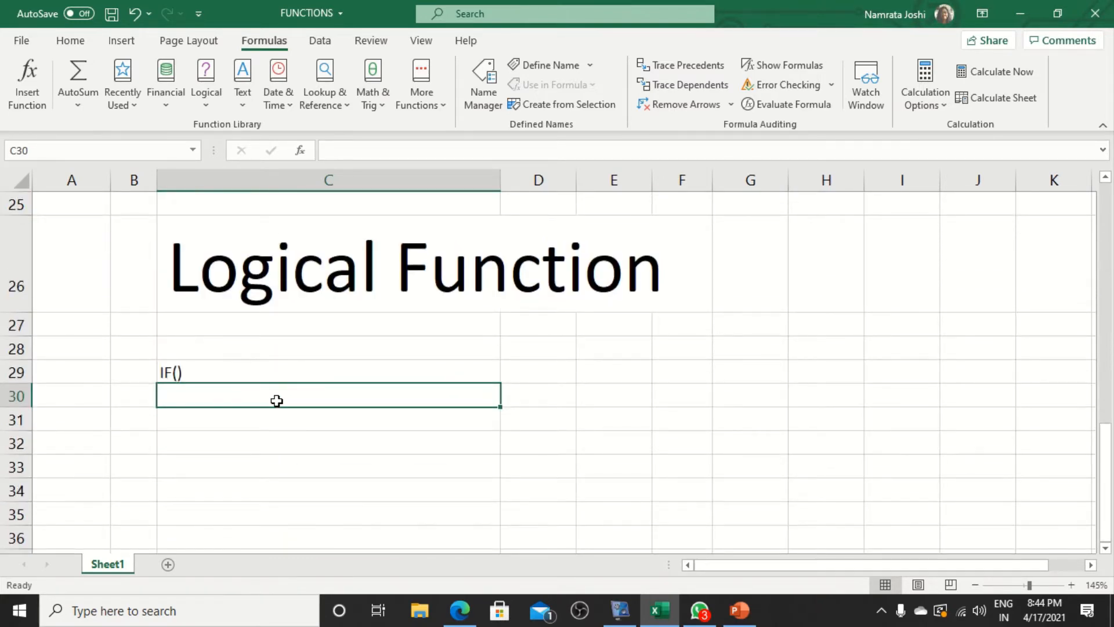
scroll(276, 399, up, 1)
ctrl+scroll(316, 468, up, 2)
scroll(316, 467, down, 1)
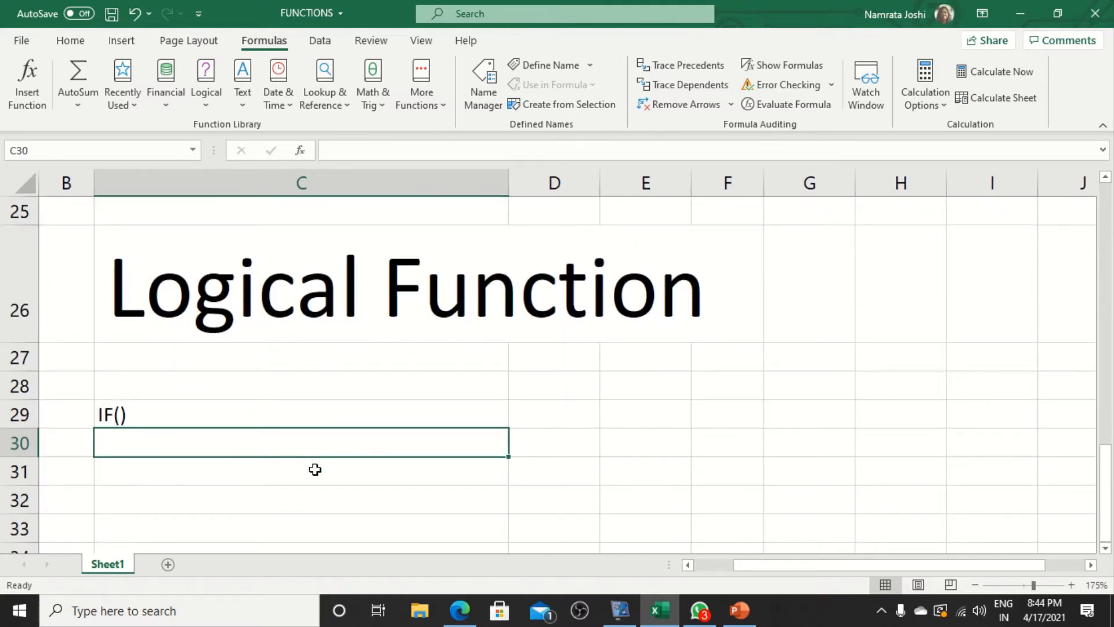
text(a)
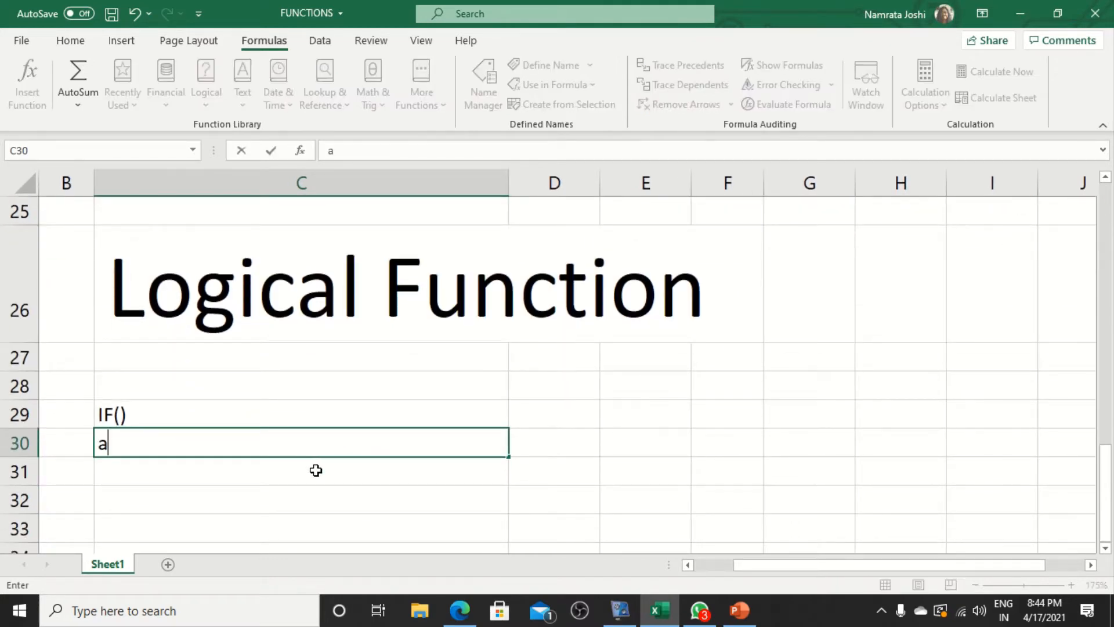
key(BackSpace)
text(AND())
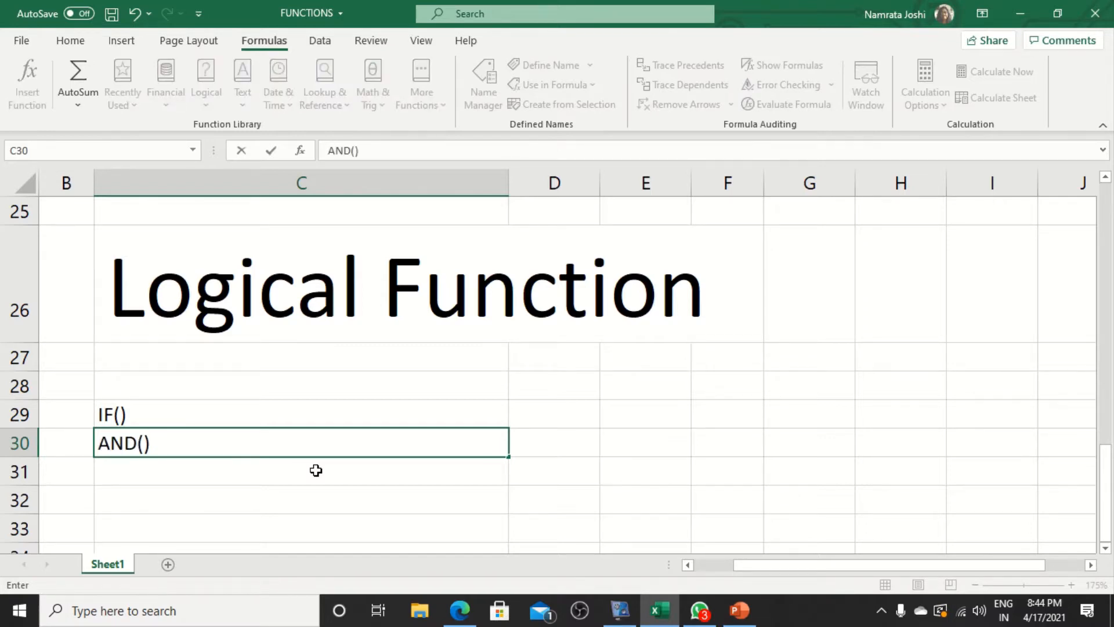
key(Return)
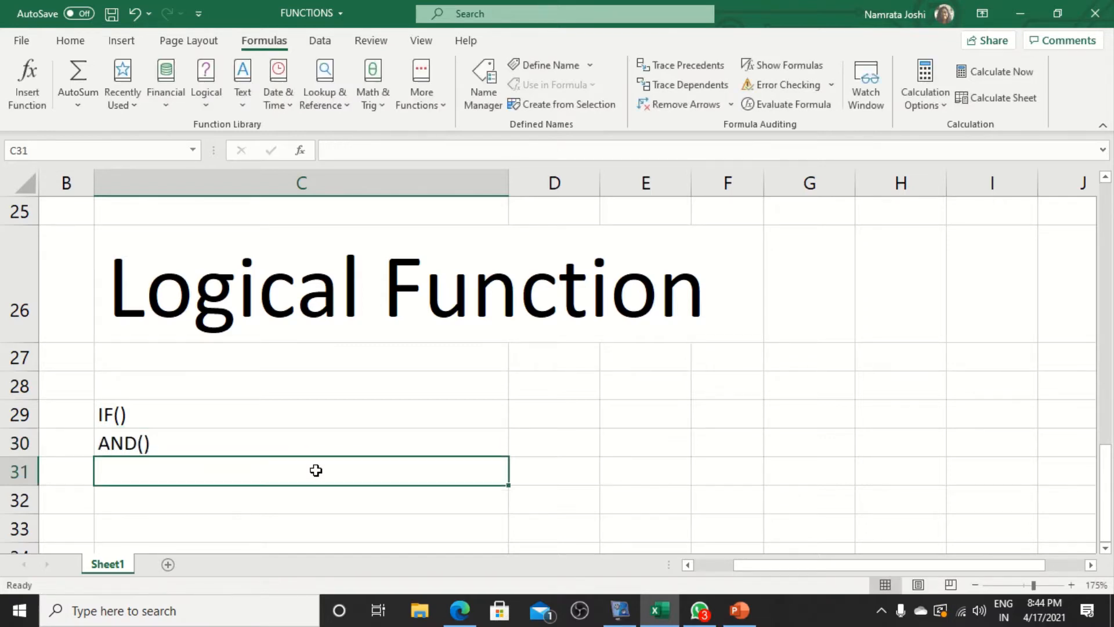
Step: Continue the function list with OR() in cell C31 and NOT() in cell C32
text(OR())
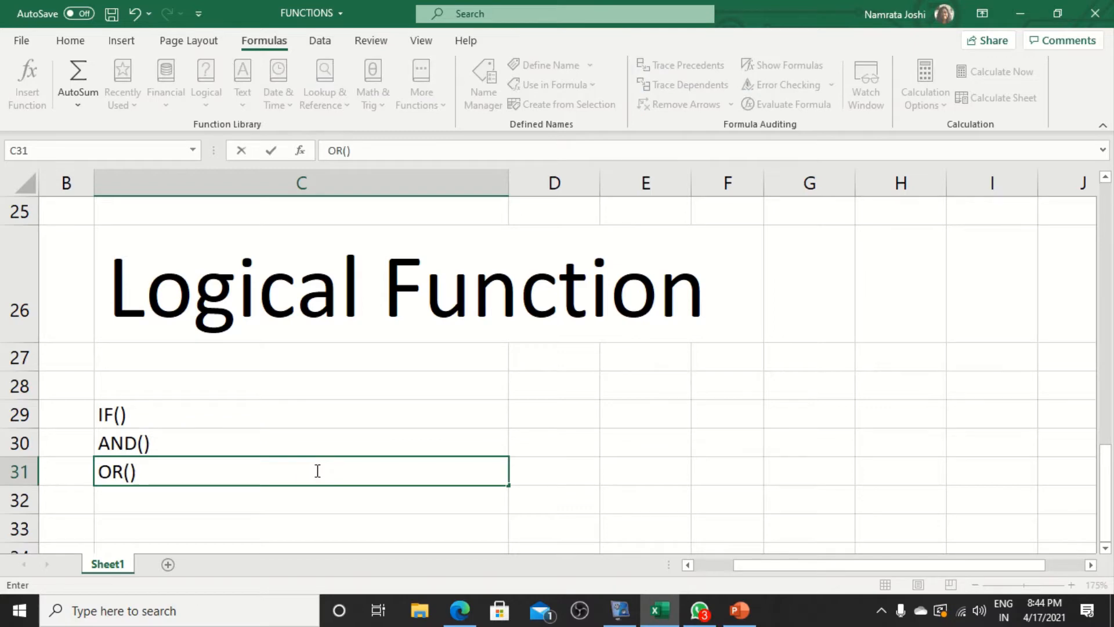
key(Return)
text(NOT())
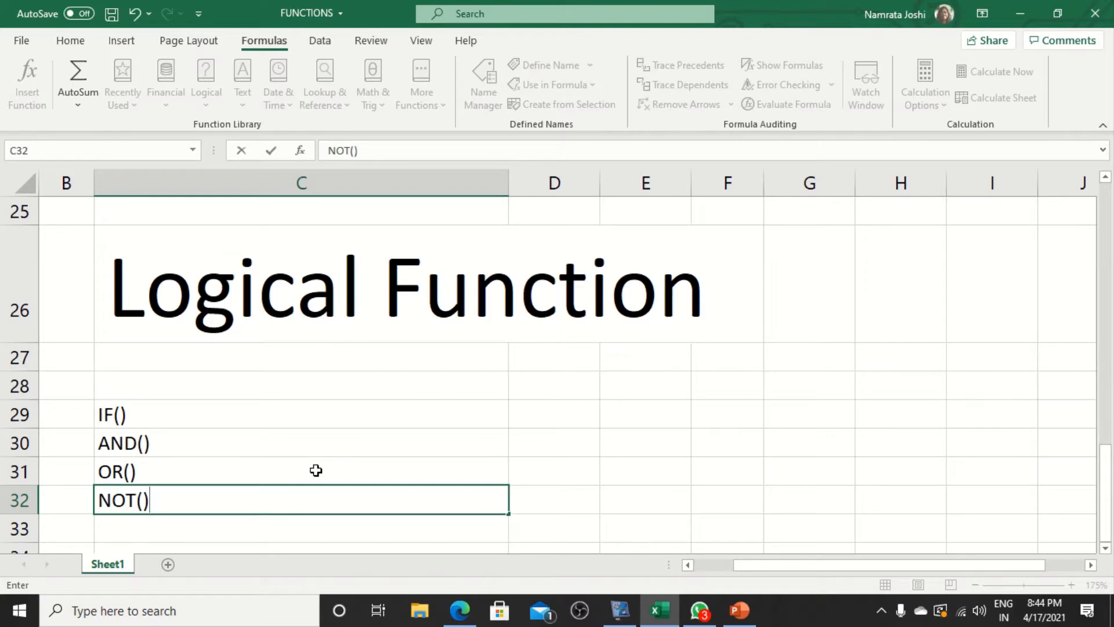
key(Return)
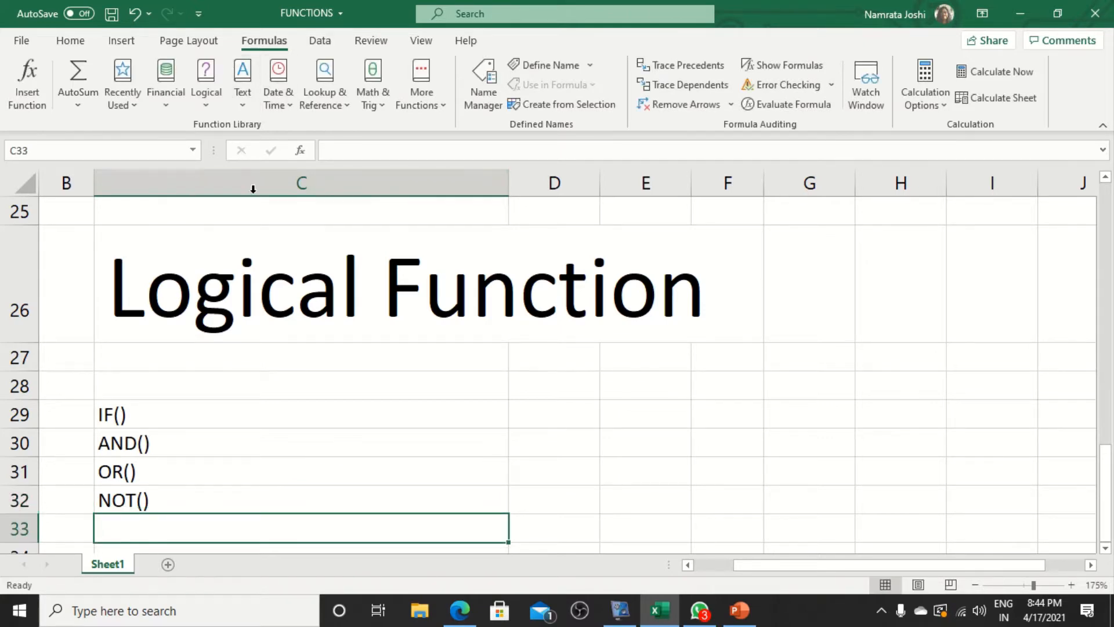
Step: Review the list of logical functions again, pointing out the IF entry
click(205, 109)
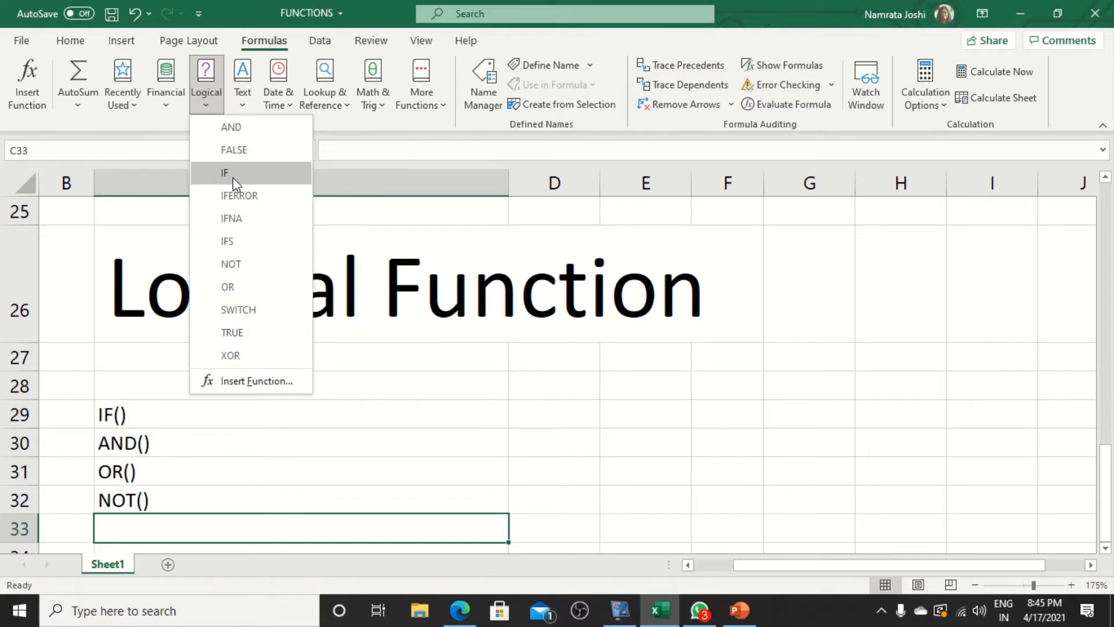
mouse_move(232, 177)
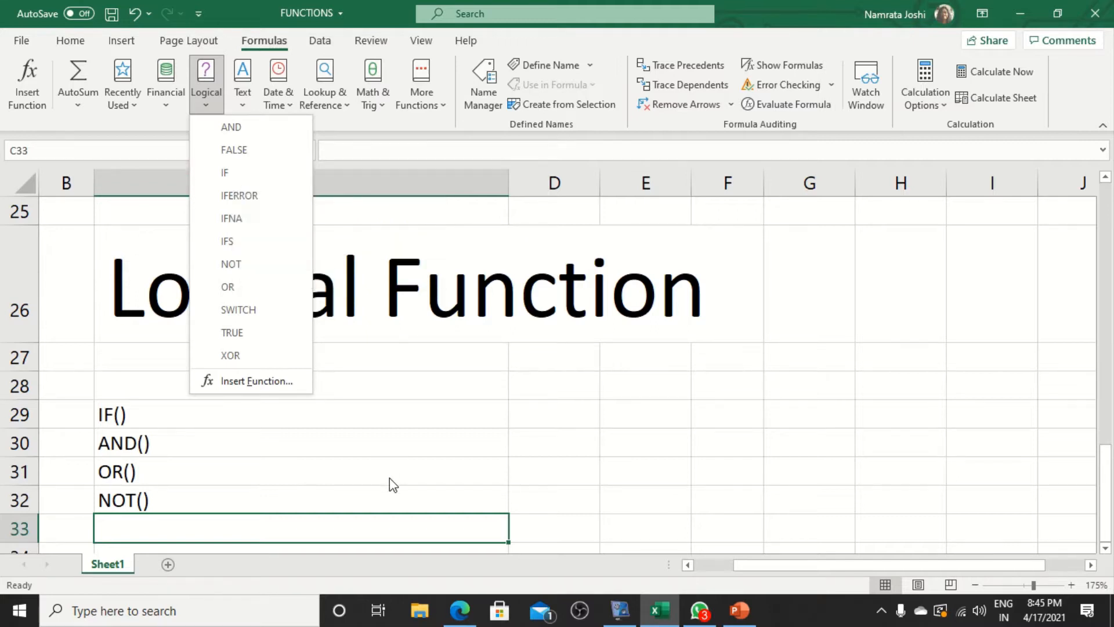
click(535, 417)
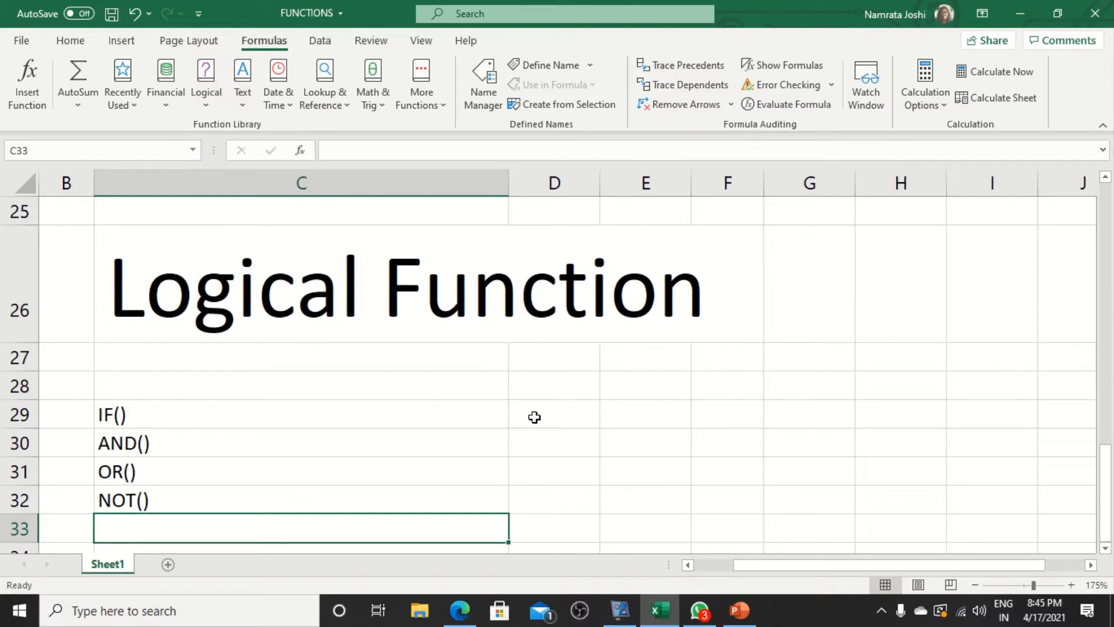
Step: Start a text note in cell D29, with a leading space, reading =IF(CONDITION CHECK,VALUE_ IF CONDITION IS TRUE
click(534, 417)
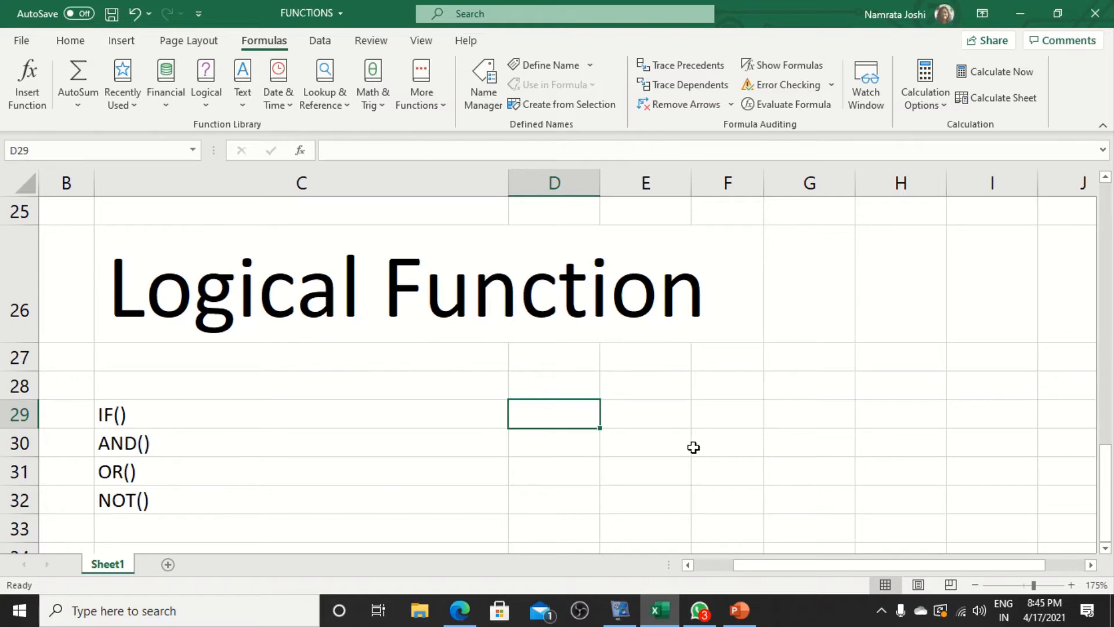
text(=)
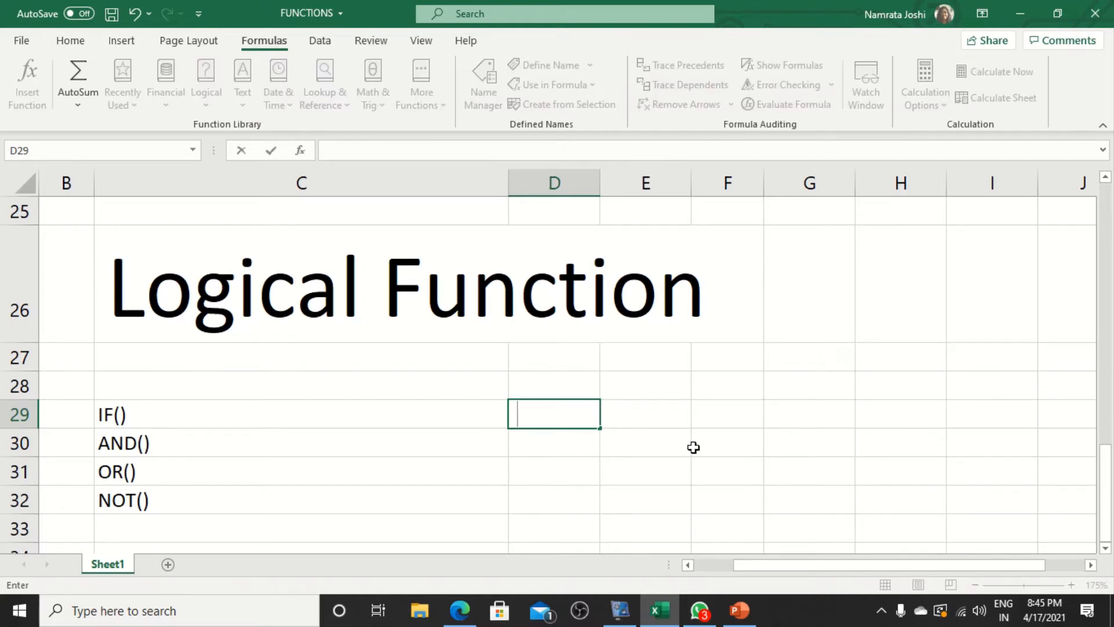
text(IF()
text(CONDITION )
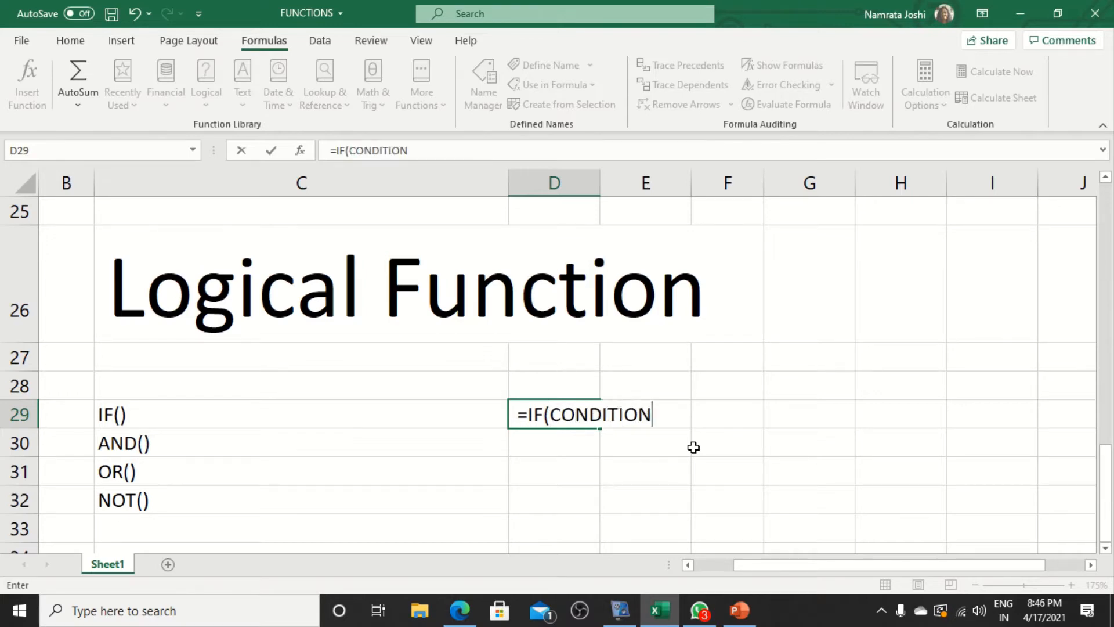
text(CHECK)
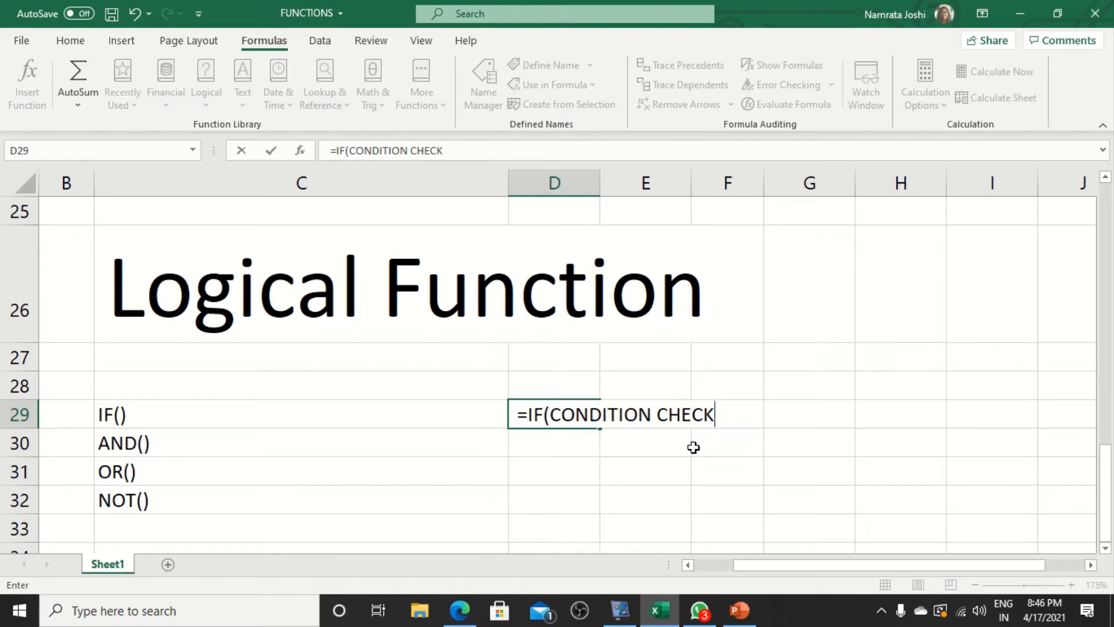
text(,VALUE)
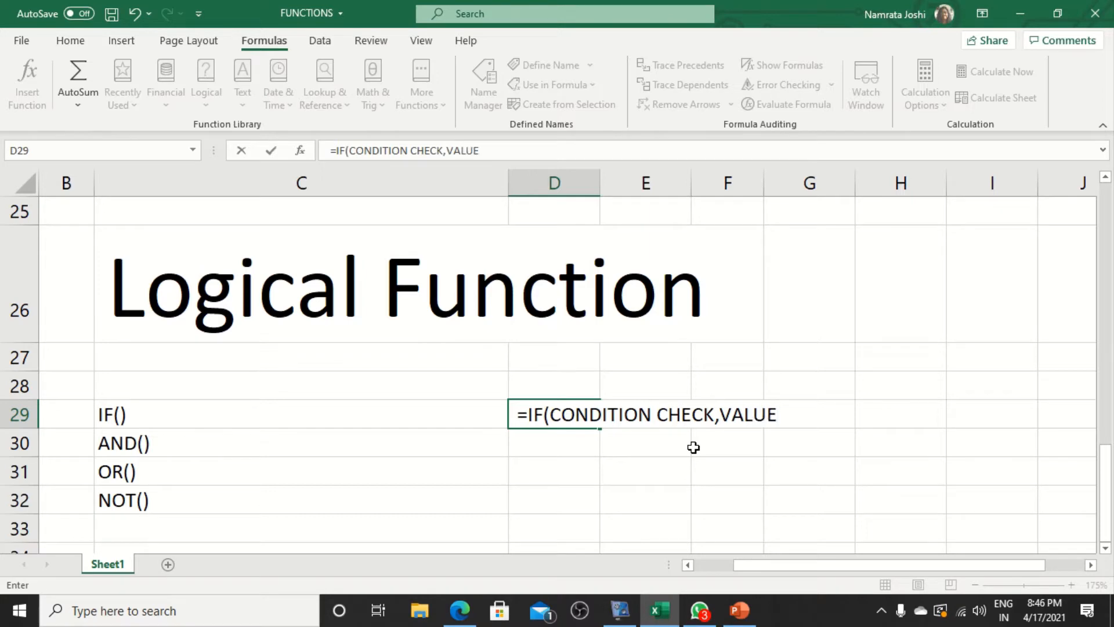
text(_)
text( IF )
text(CONDITI)
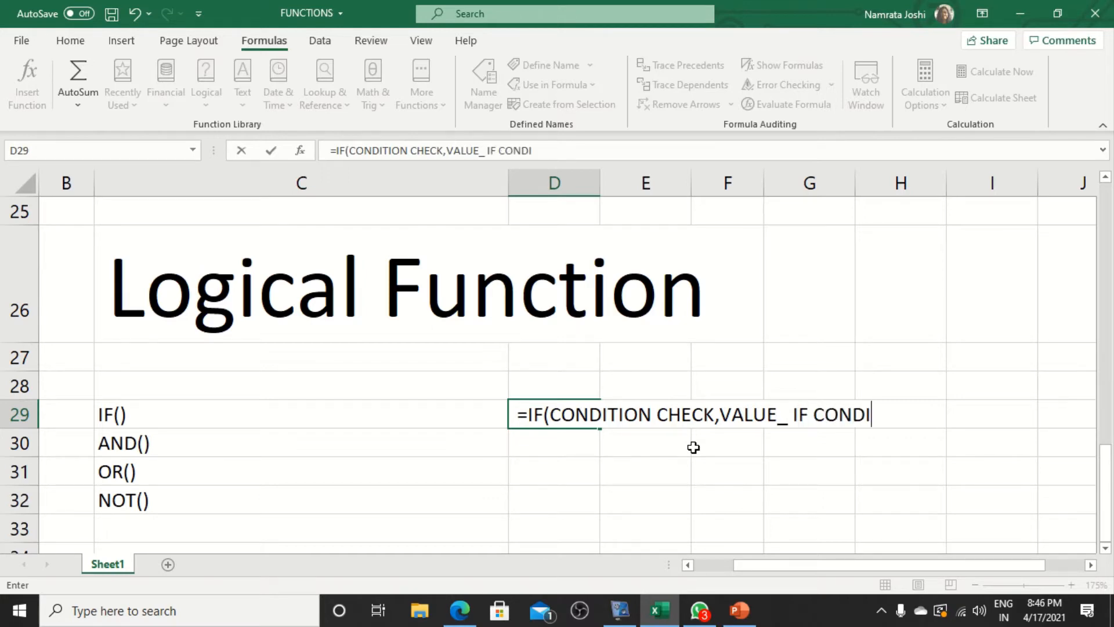
text(ON I)
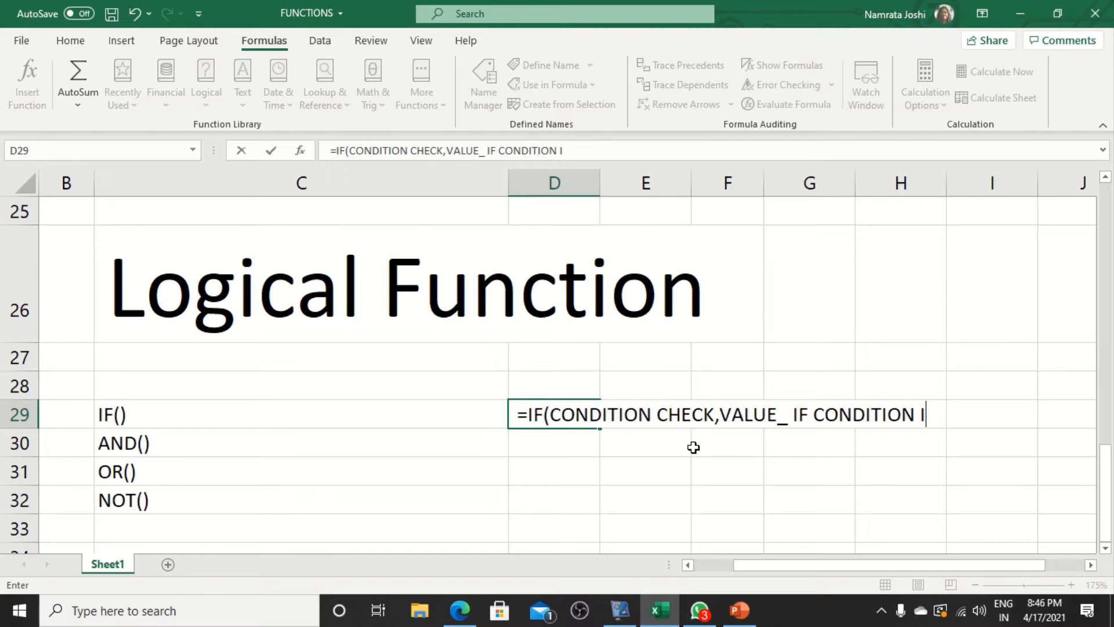
text(S TRUE)
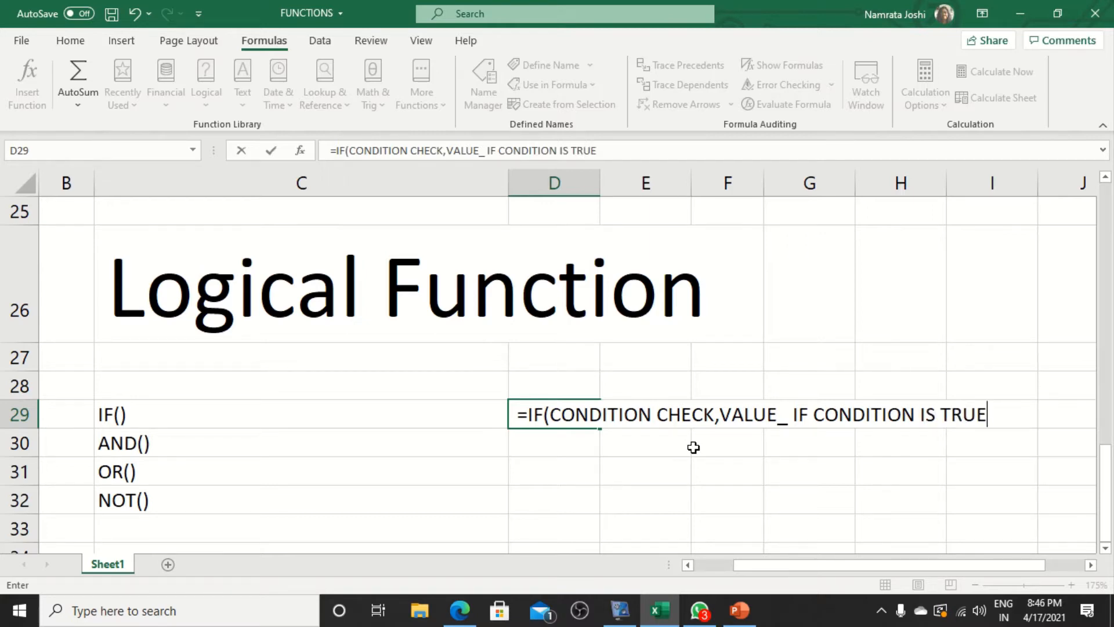
Step: Complete the IF syntax note in D29 with ,VALUE_IF CONDITION IS FALSE) and commit the entry
text(,)
text(VALUE_)
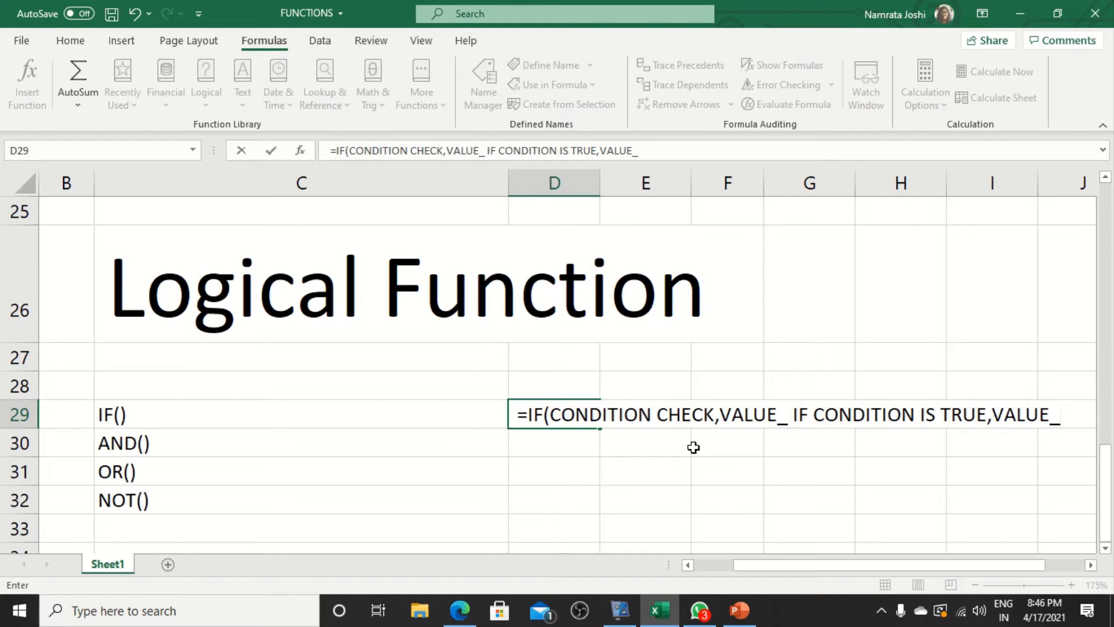
text(IF CON)
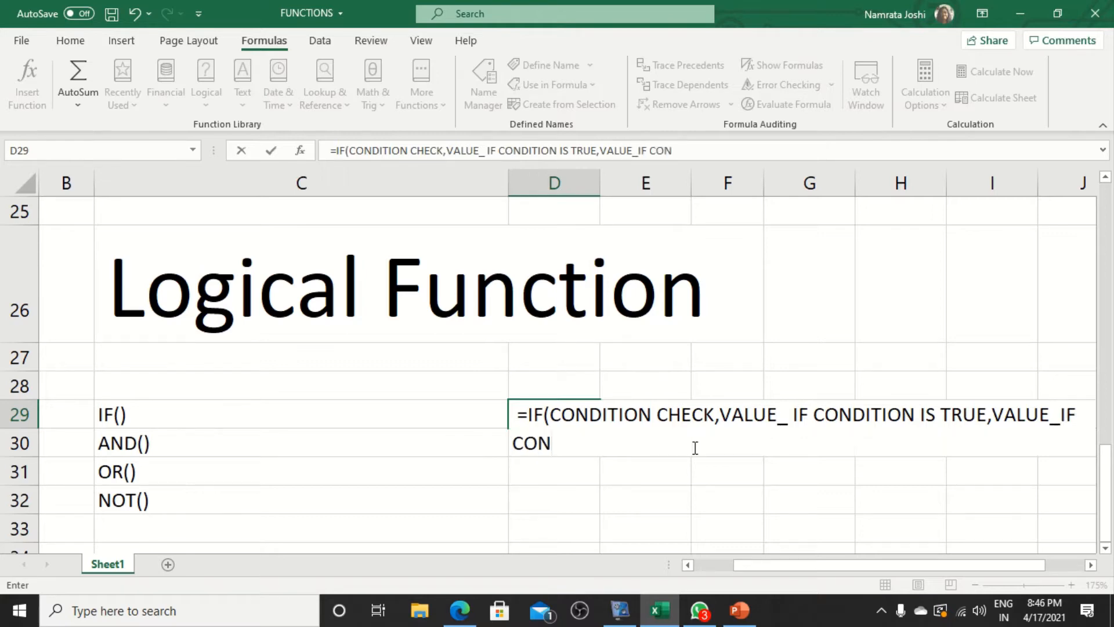
text(DITION )
text(I)
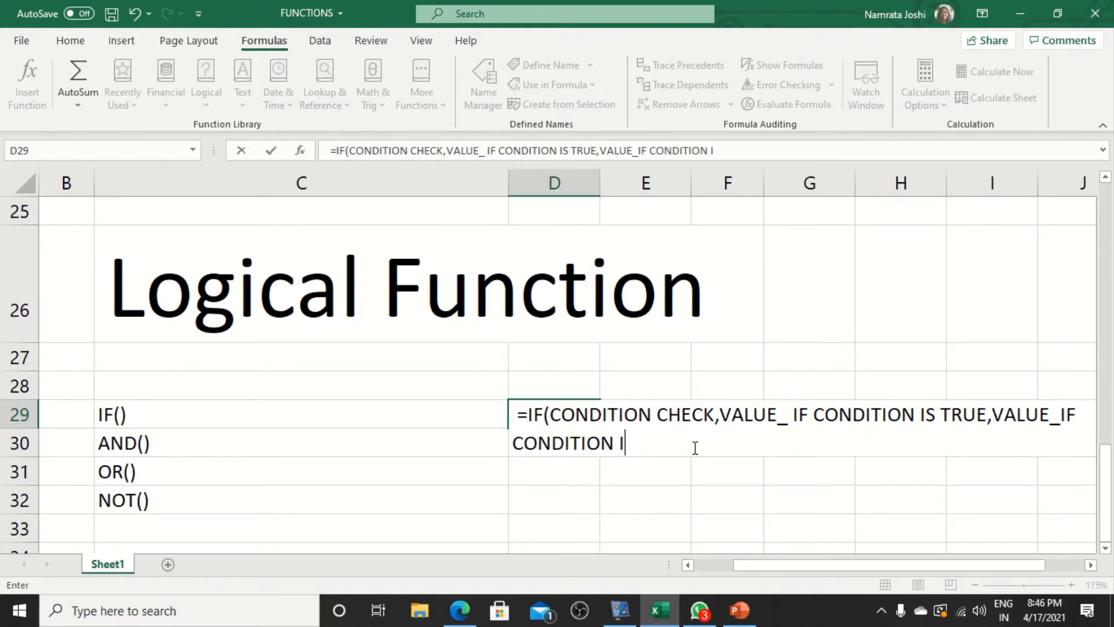
text(S FALSE)
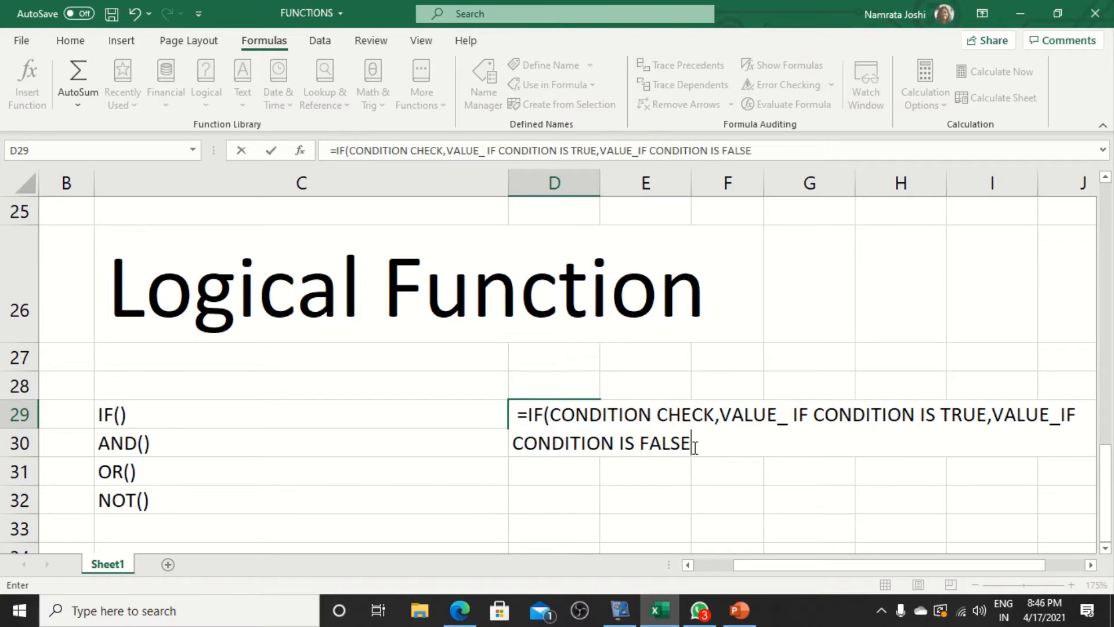
text())
click(617, 499)
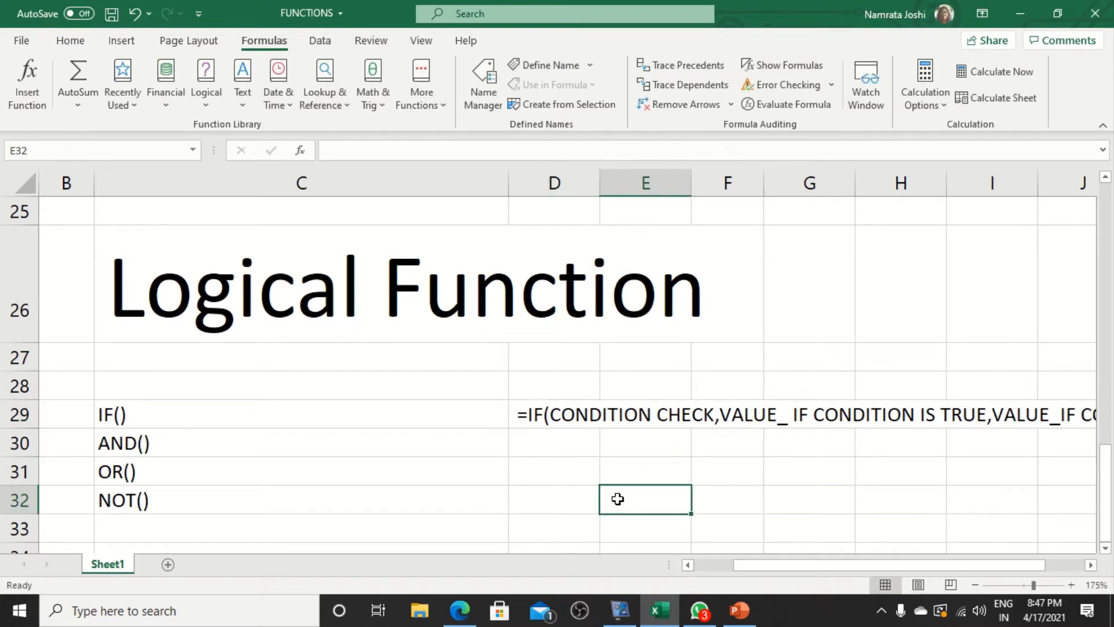
click(570, 447)
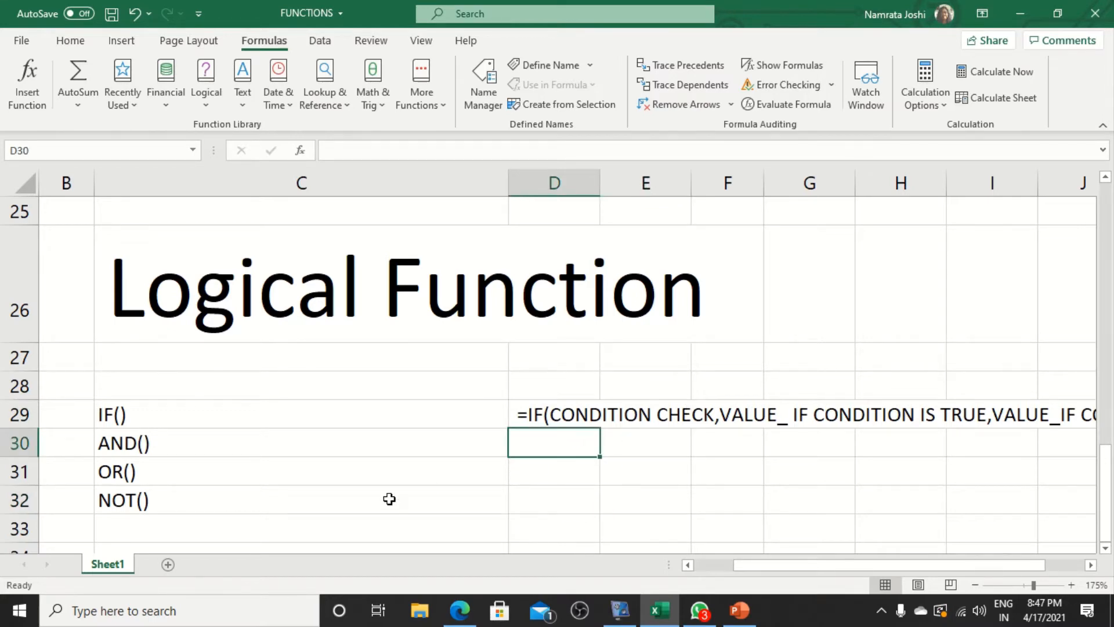
Step: Add a new blank worksheet to the workbook for the IF function example
scroll(356, 500, down, 2)
scroll(865, 415, up, 1)
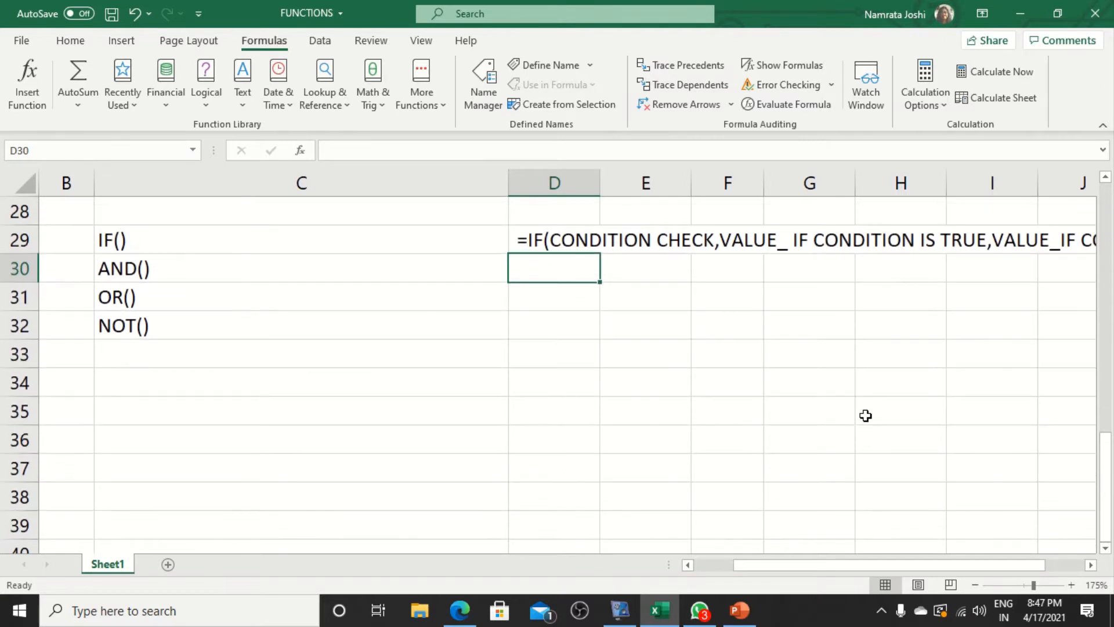
scroll(866, 415, up, 1)
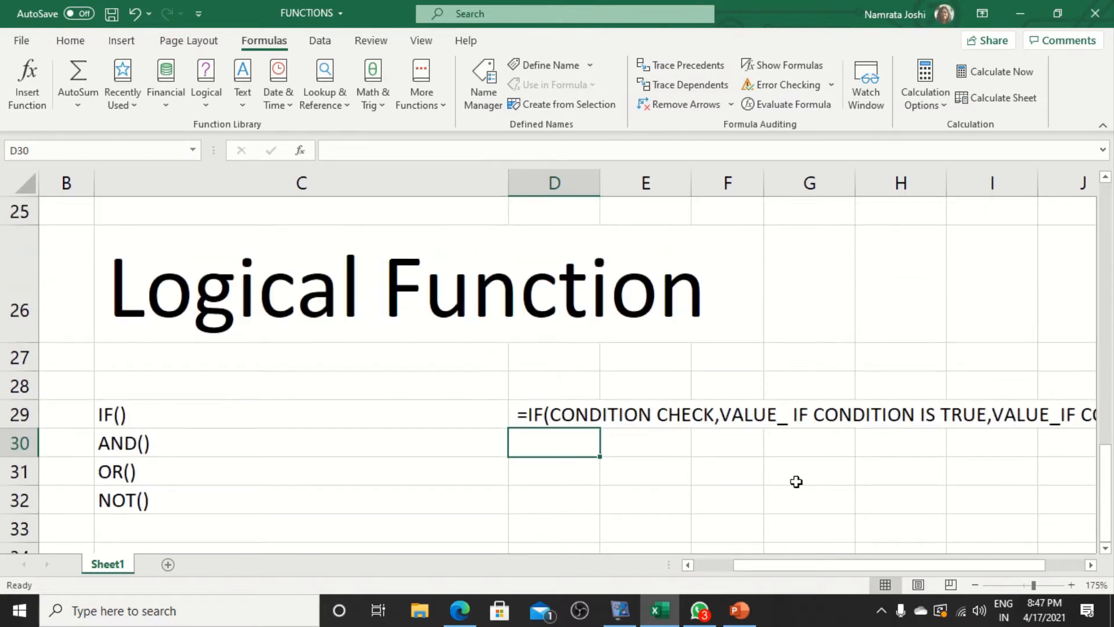
click(170, 564)
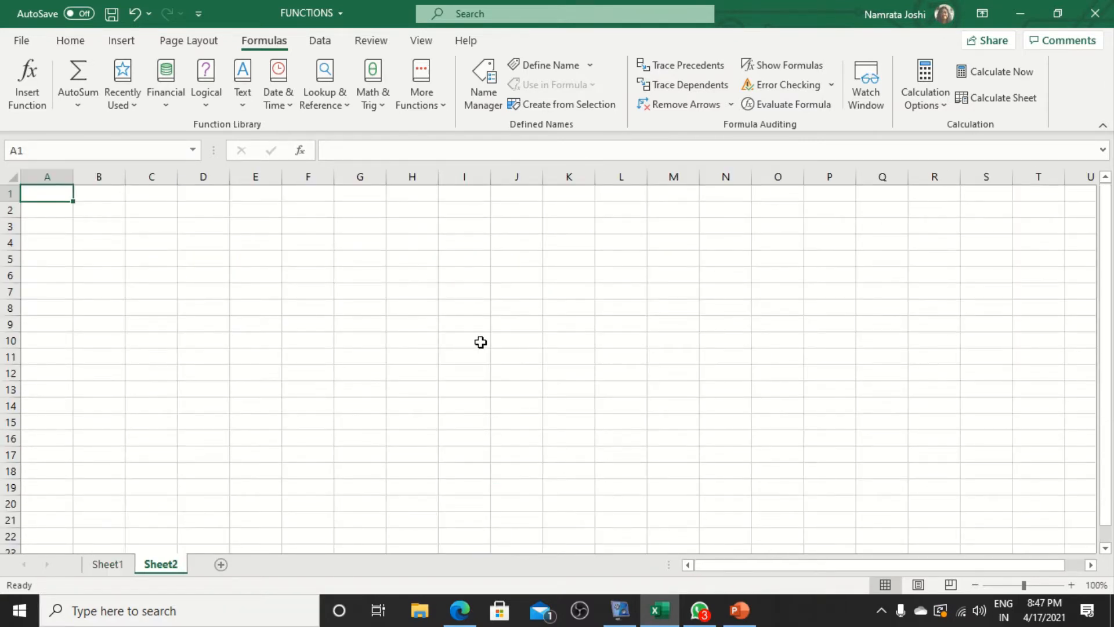
scroll(481, 337, up, 15)
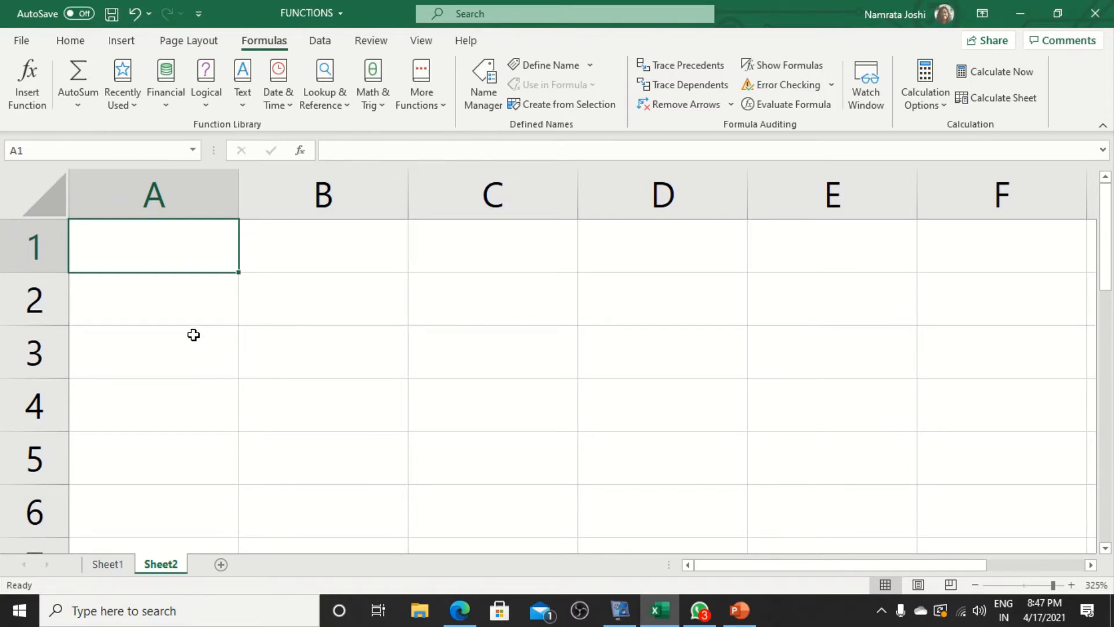
Step: Enter the column headings Marks in cell A2 and Grade in cell B2
click(214, 304)
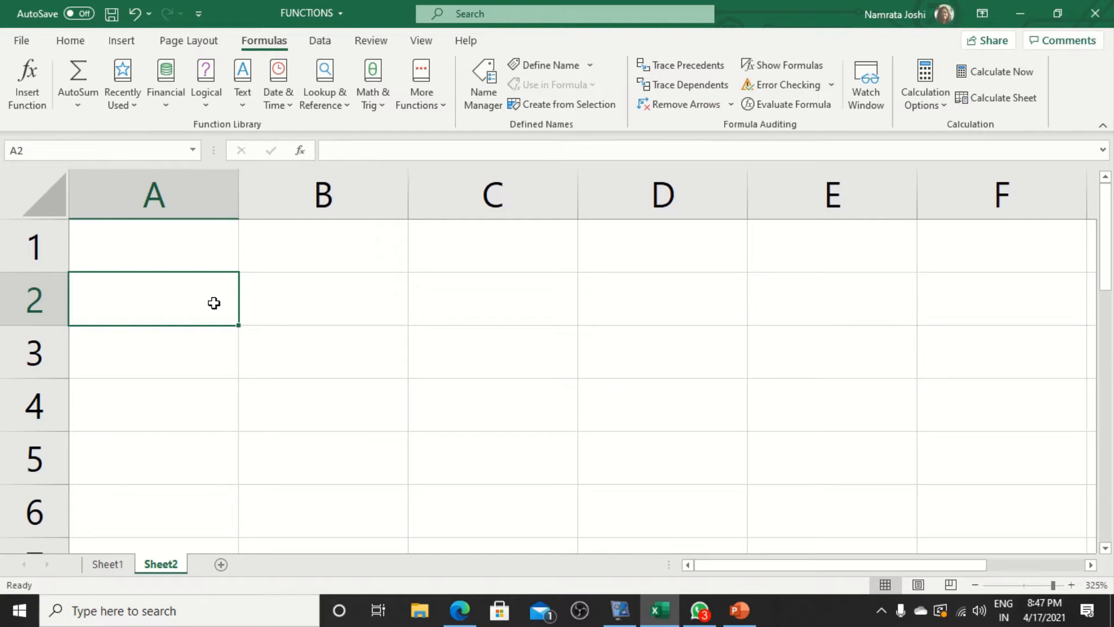
text(mARK)
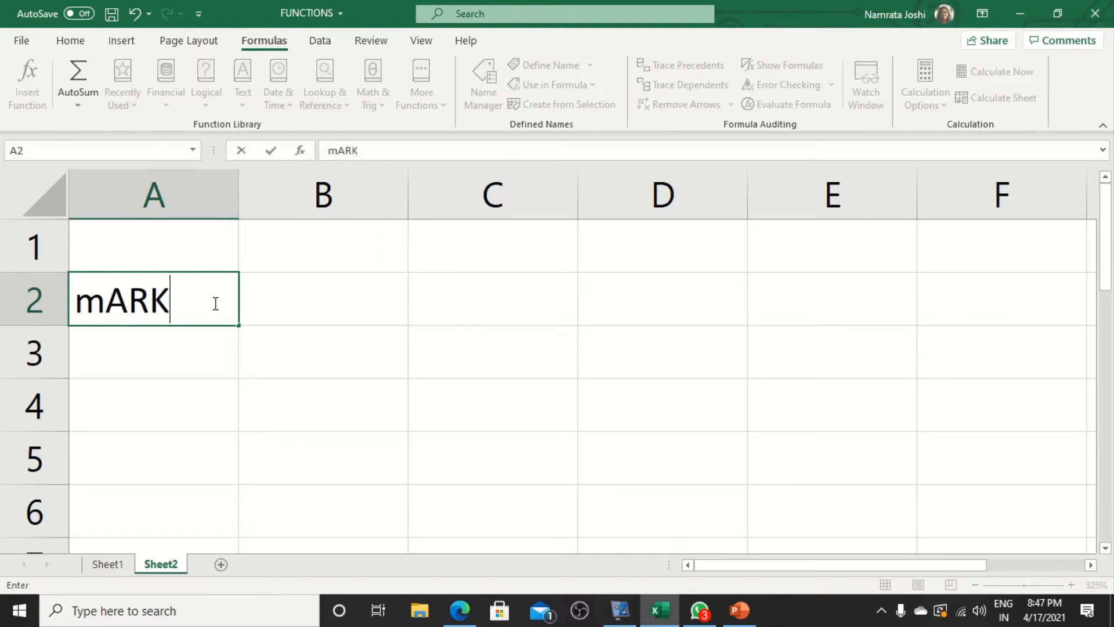
text(S)
key(BackSpace)
text(S)
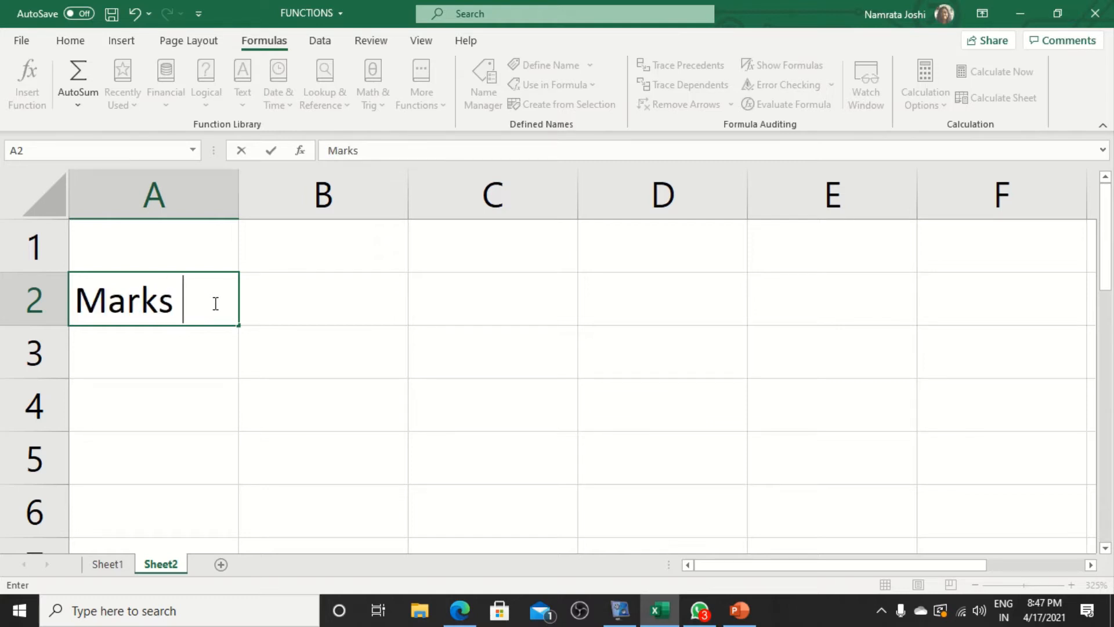
key(Tab)
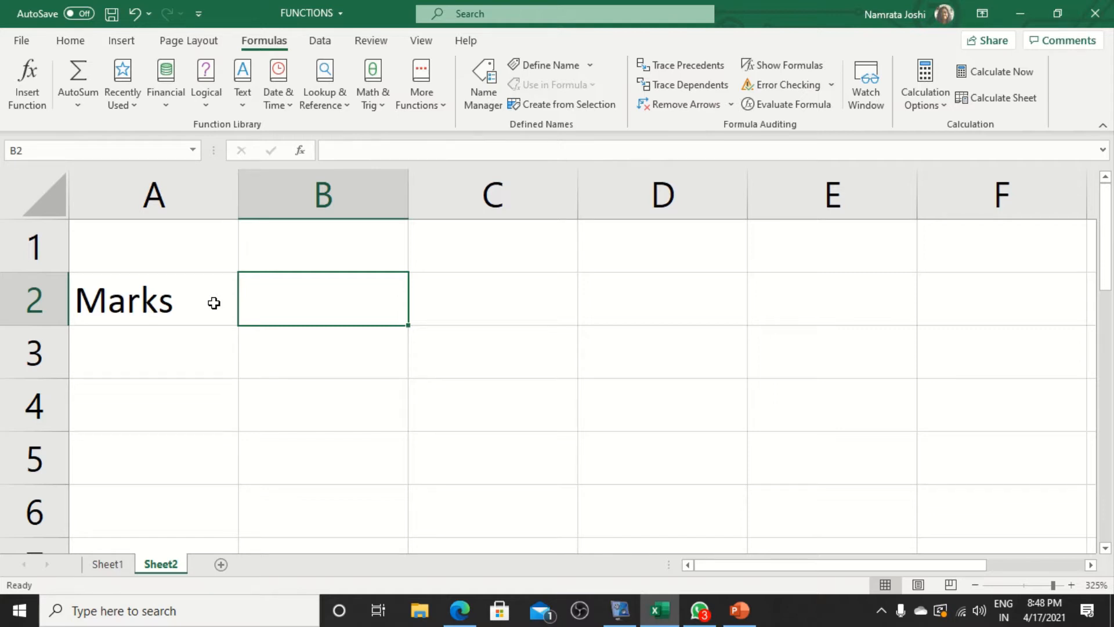
text(Grade)
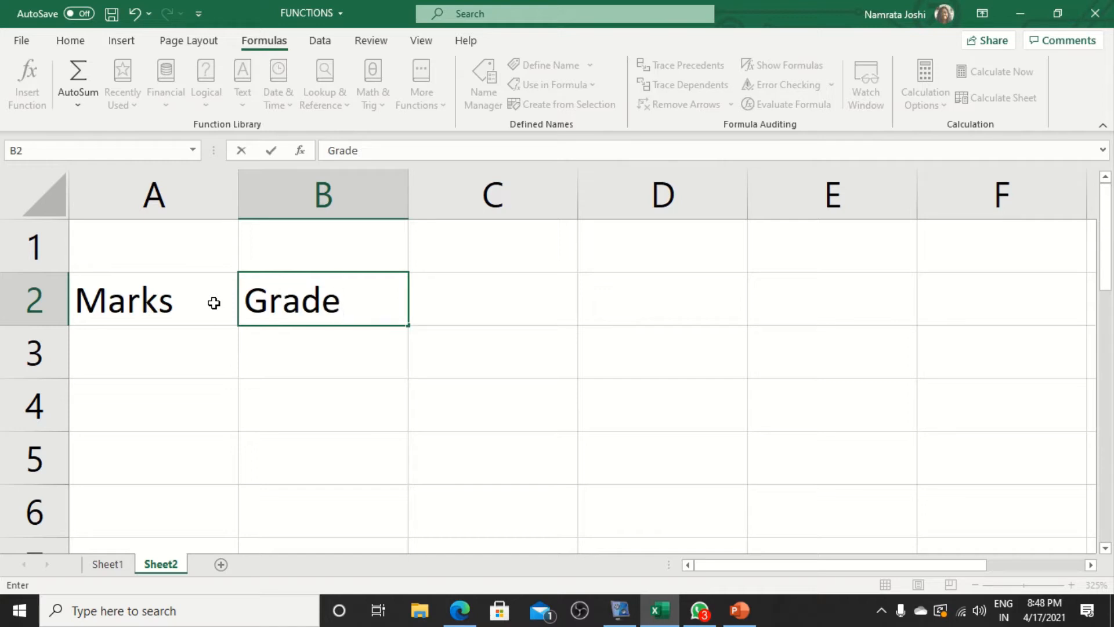
key(Return)
Step: Enter the sample marks 34 in cell A3 and 54 in cell A4
key(Left)
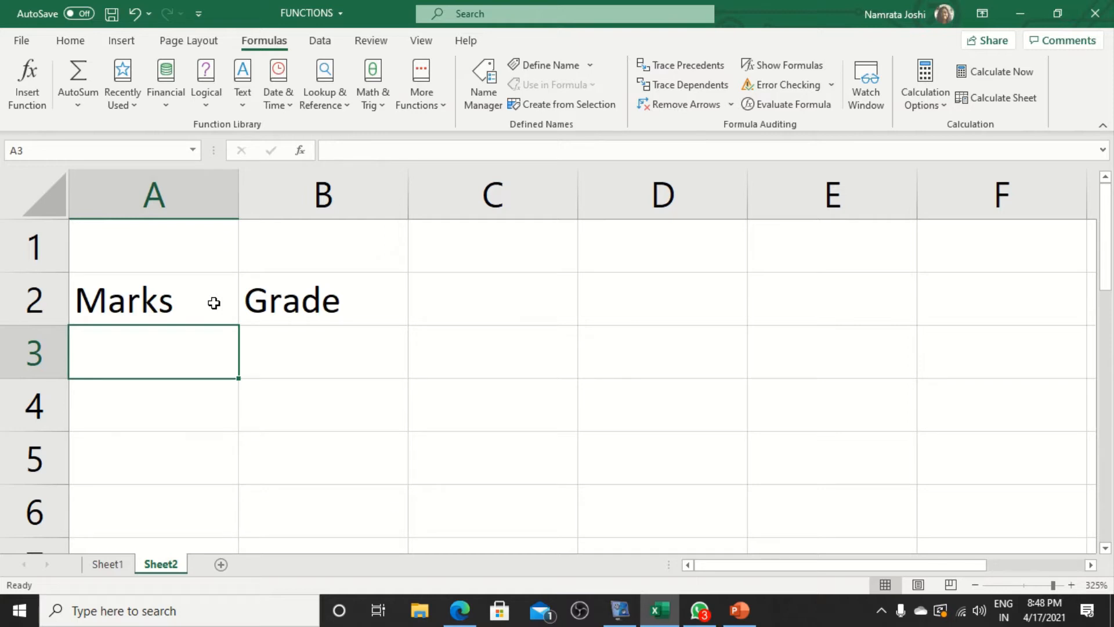
text(34)
key(Return)
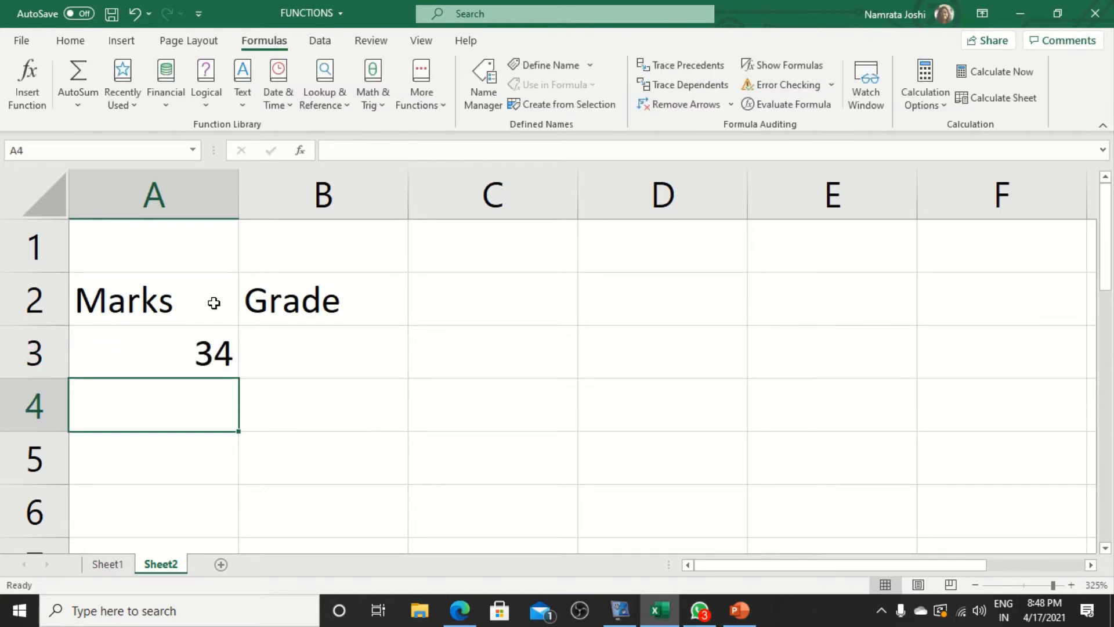
text(54)
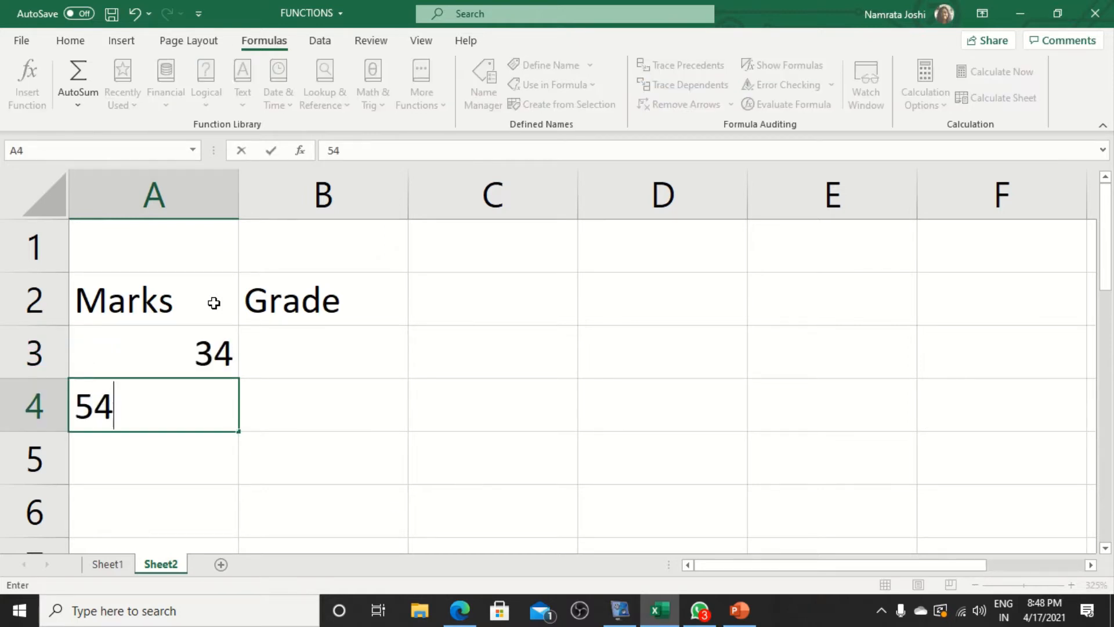
key(Return)
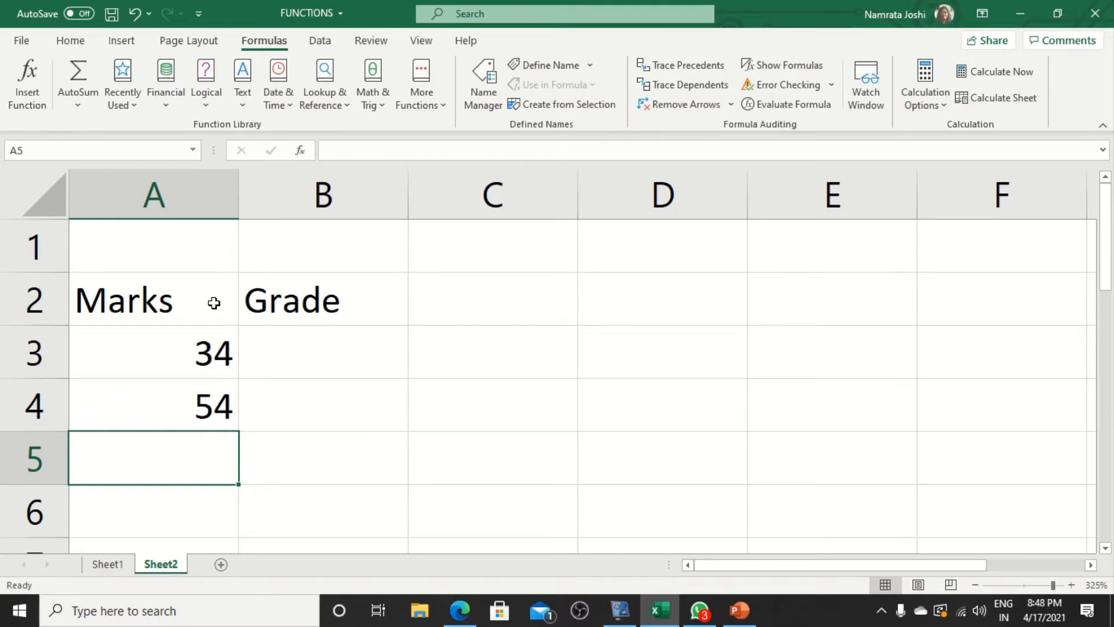
Step: Start an IF formula in cell B3 with the condition A3<40
key(Up)
key(Up)
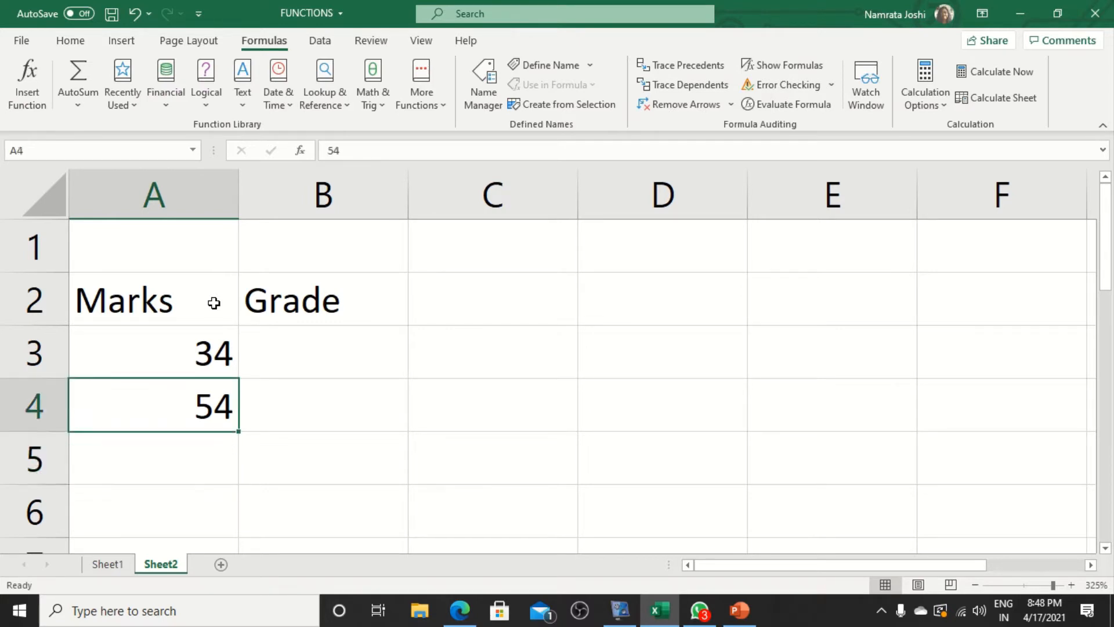
key(Right)
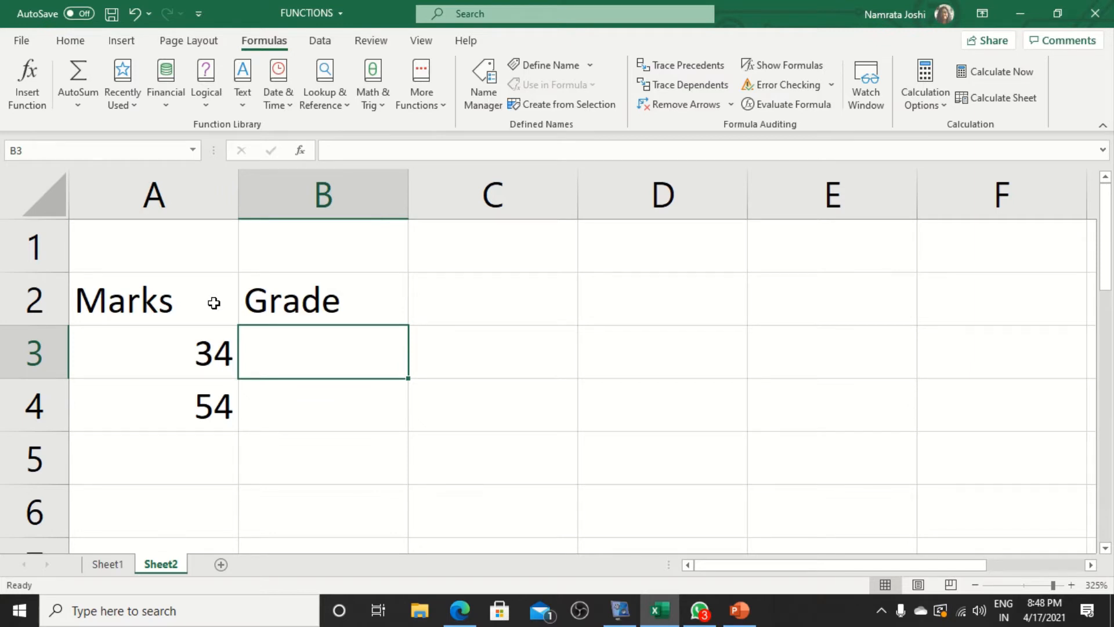
text(=if)
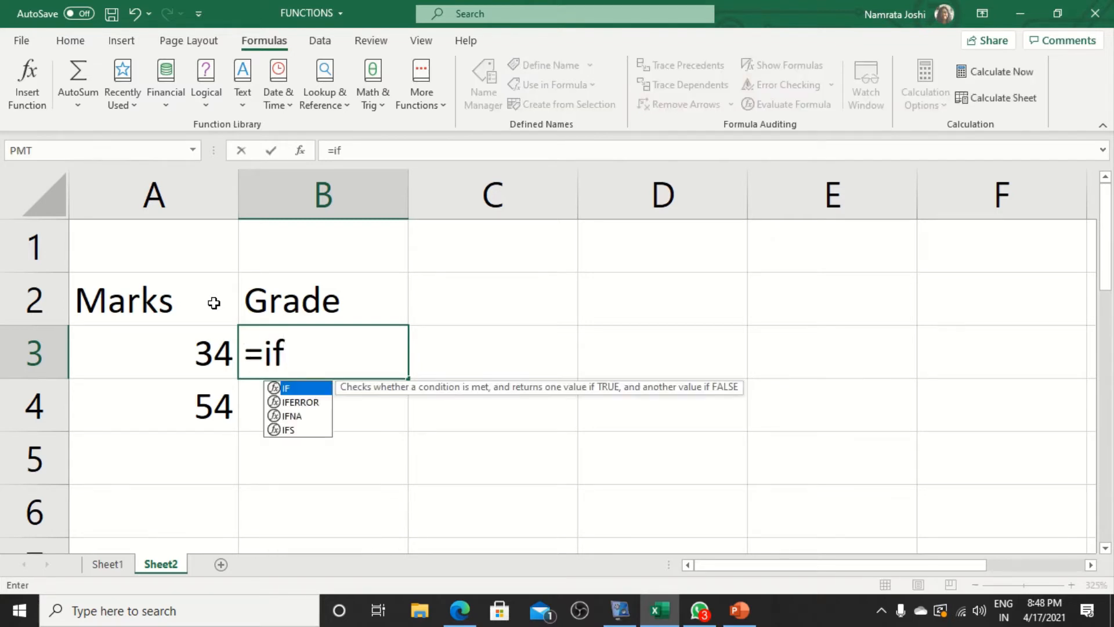
text(()
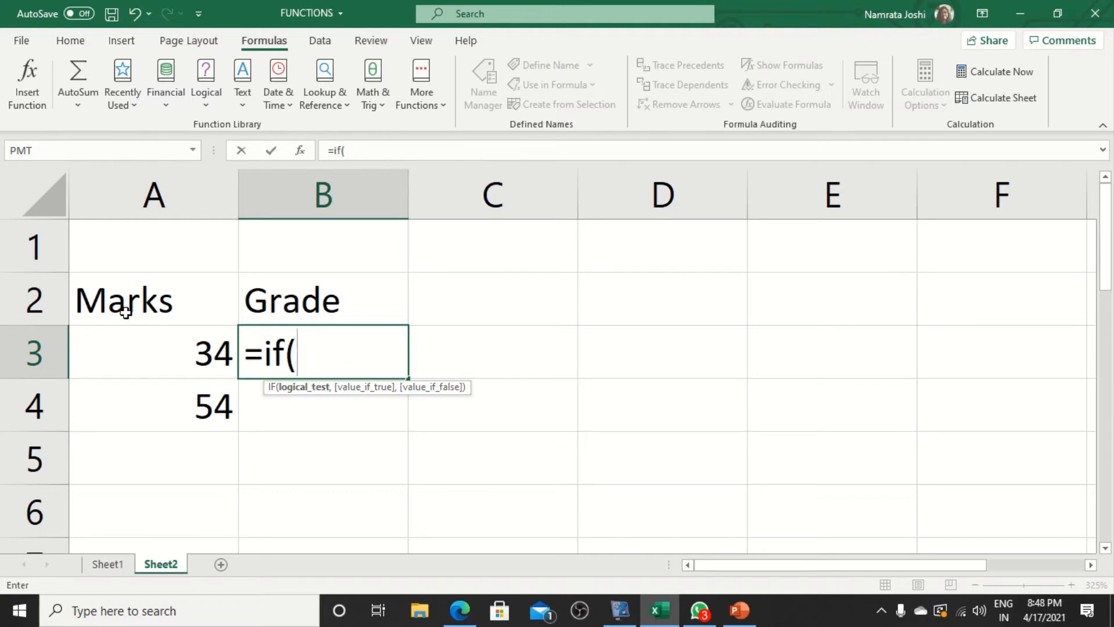
click(179, 353)
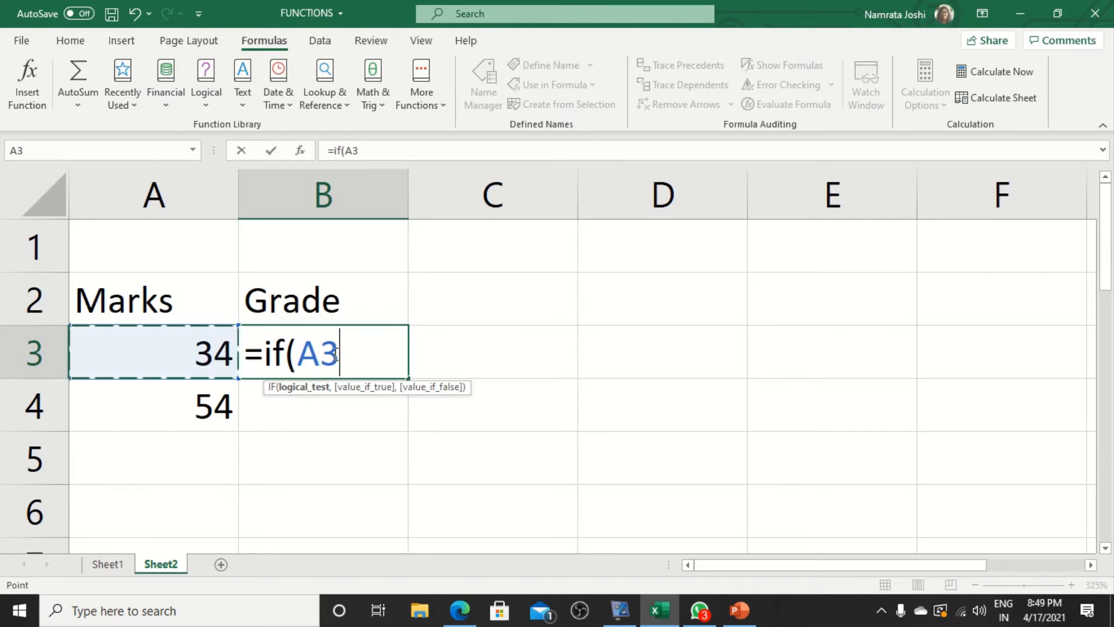
text(<)
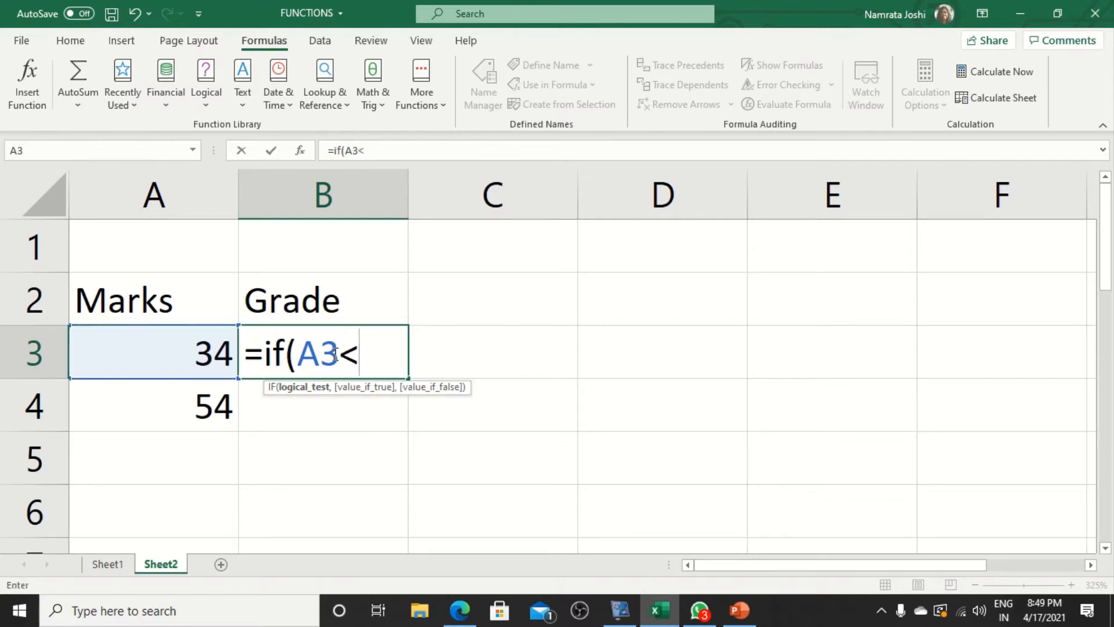
text(40)
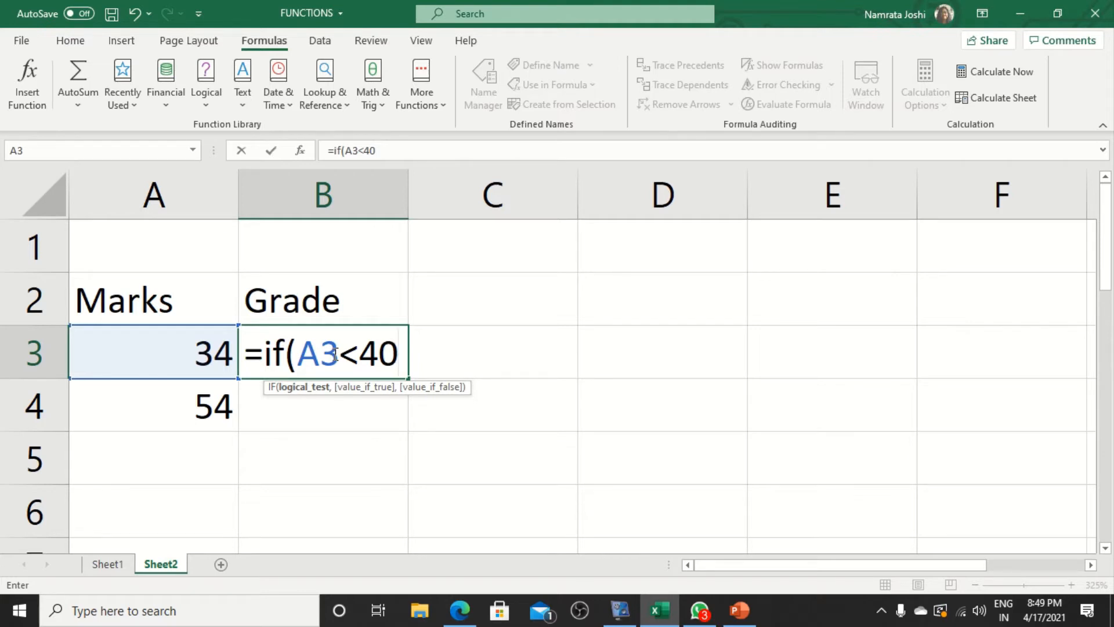
Step: Complete the B3 formula with "B" as the true value and "A" as the false value, and fill it down to B4
text(,)
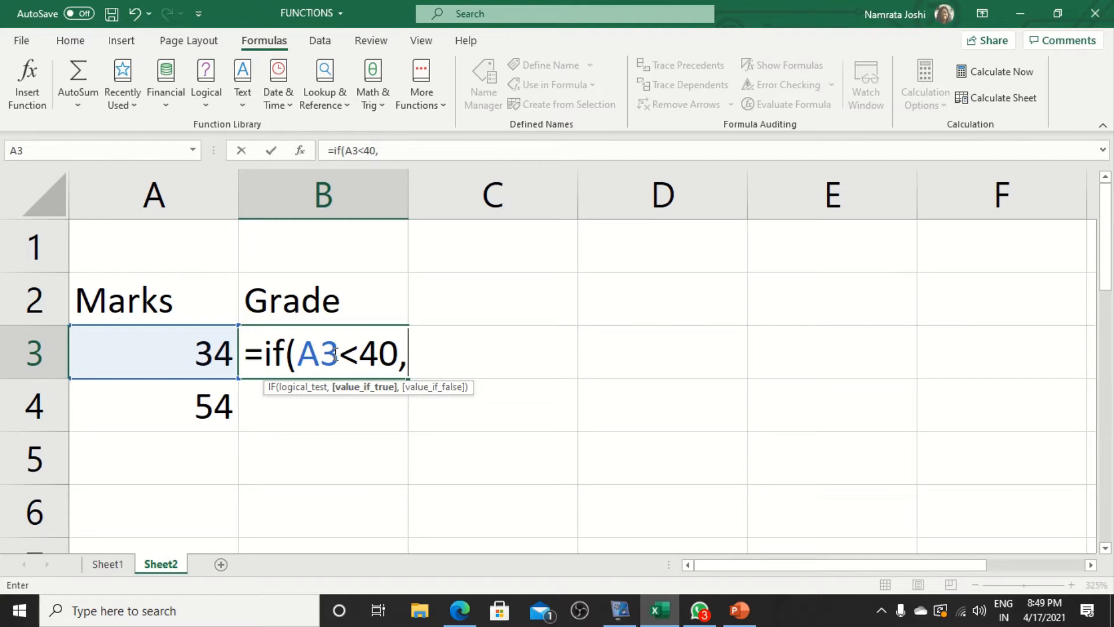
text("b)
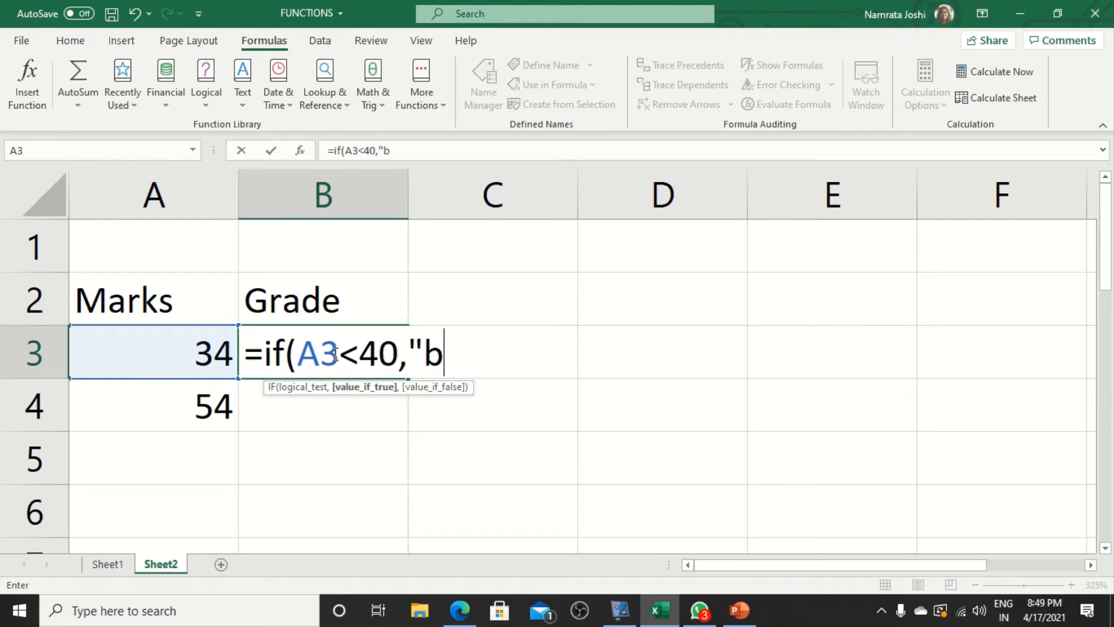
key(BackSpace)
text(B")
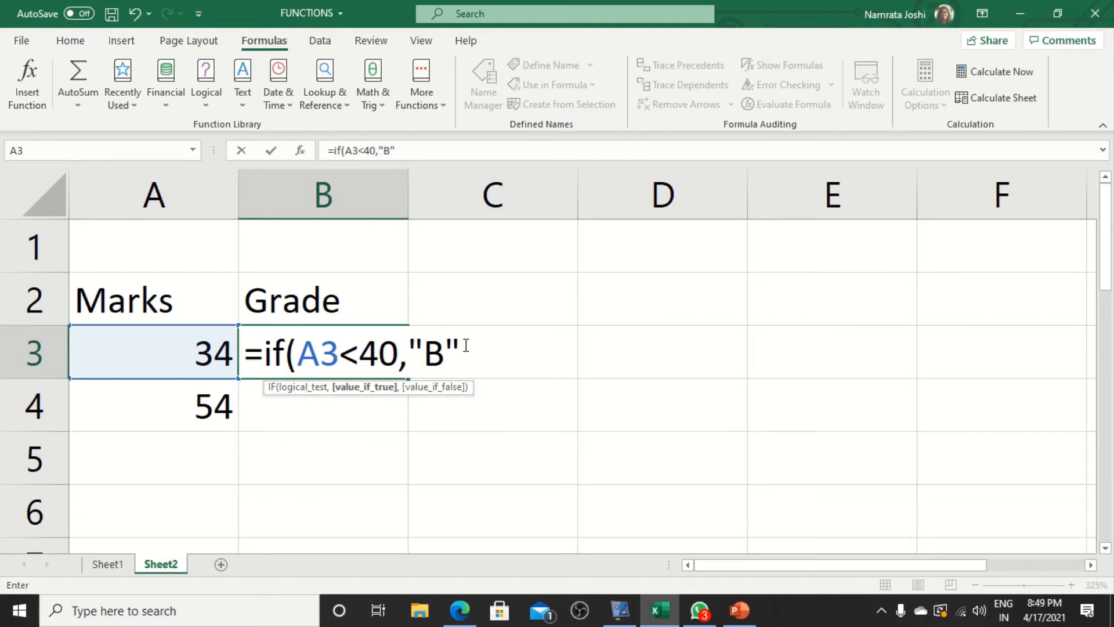
text(,)
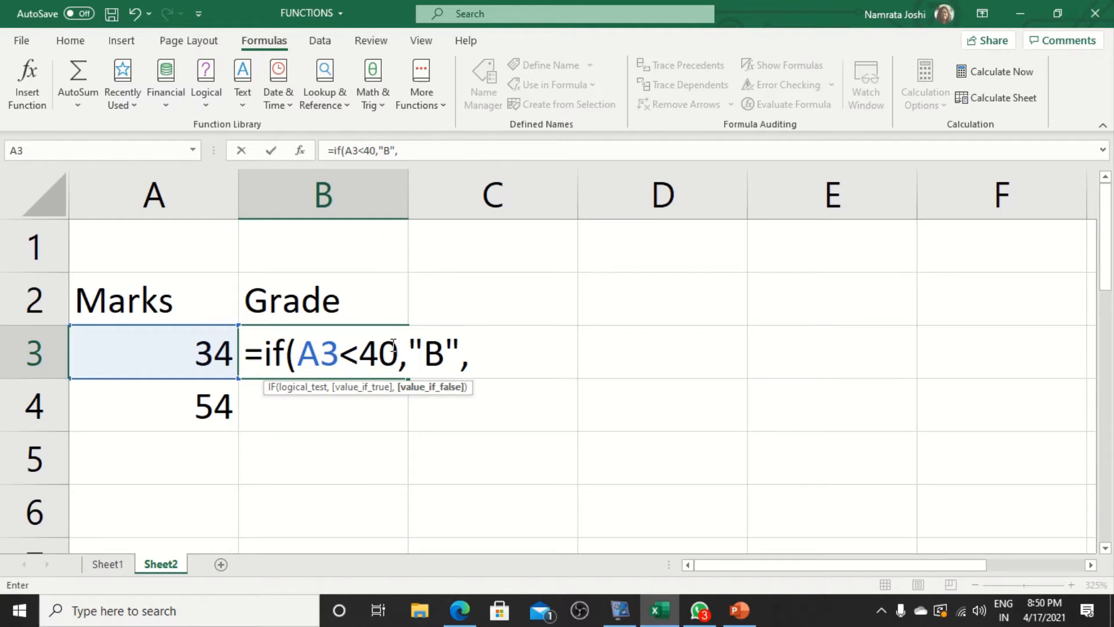
text("A")
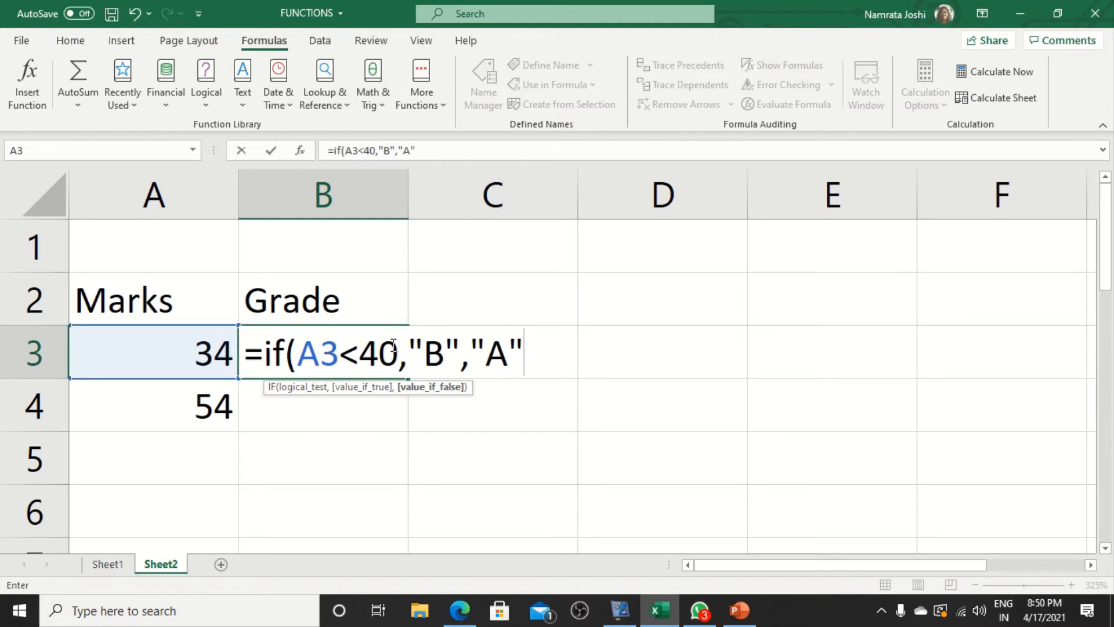
text())
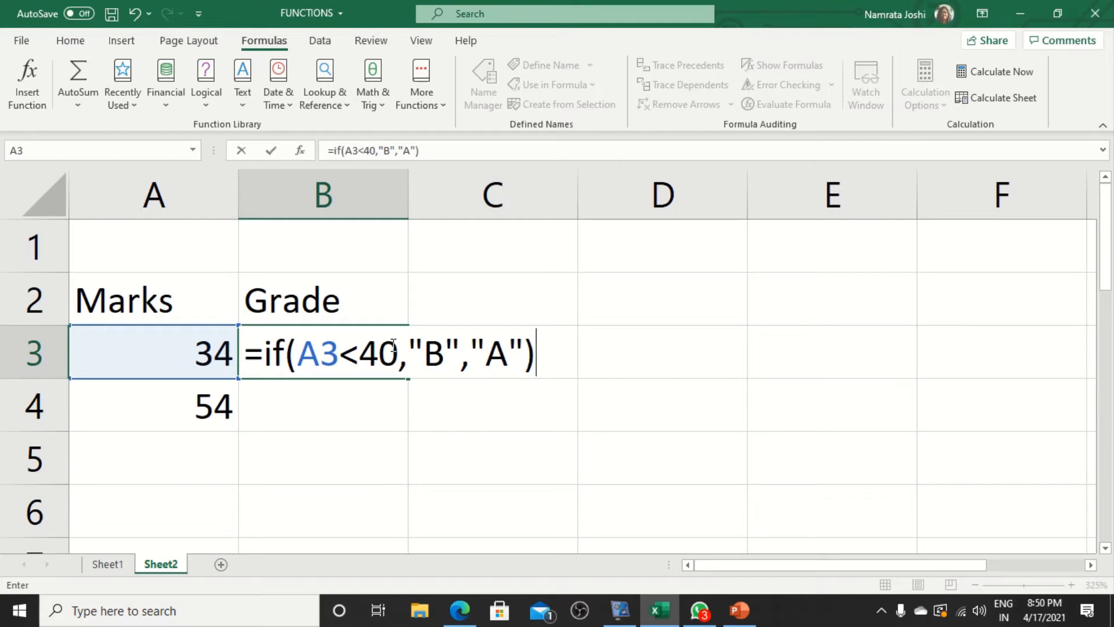
key(Return)
click(391, 345)
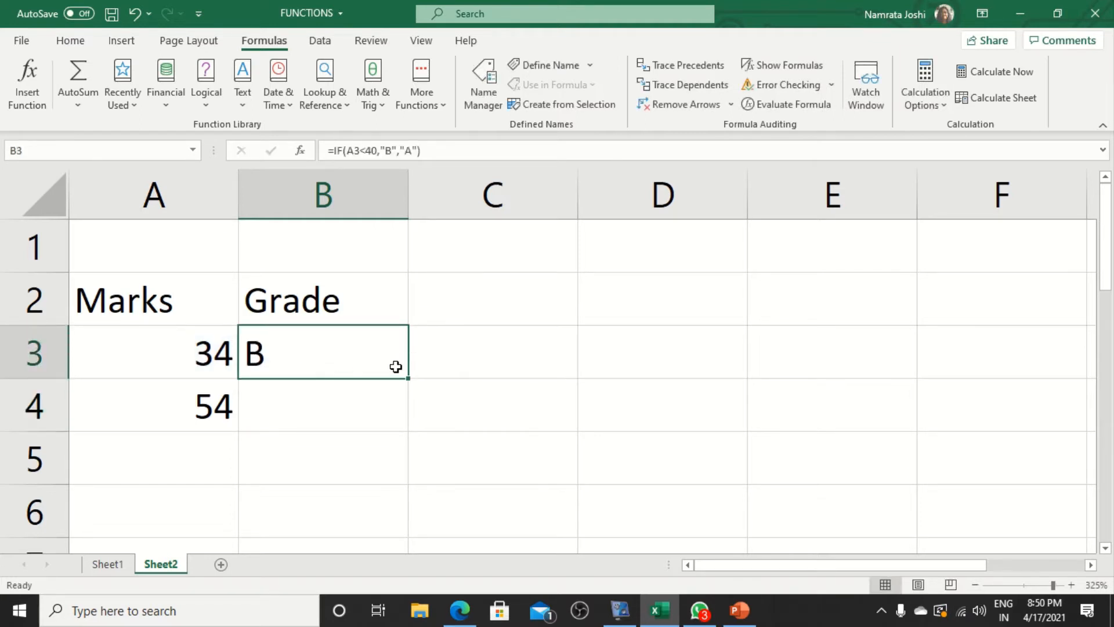
drag(408, 381, 406, 406)
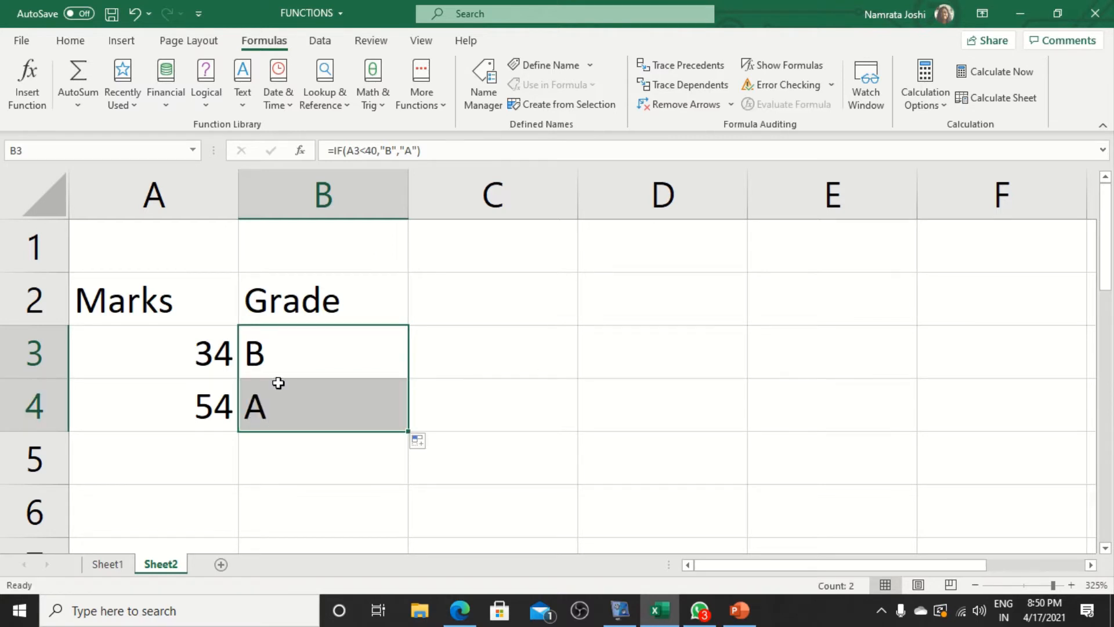
Step: Examine the grades in B3 and B4 and compare the IF formulas behind them
click(287, 347)
click(299, 406)
click(289, 368)
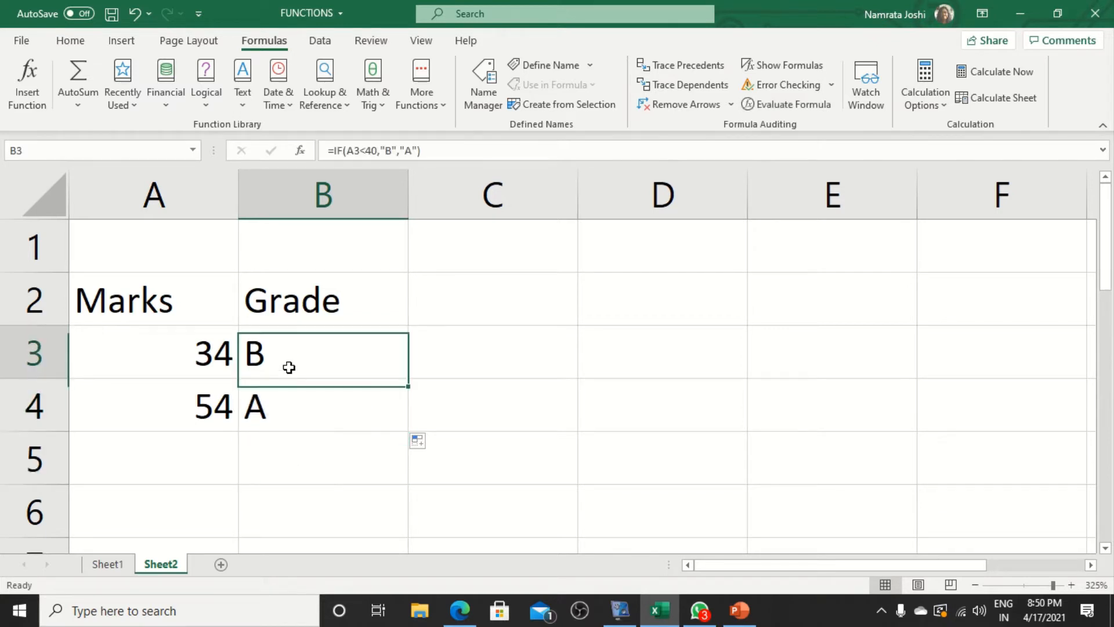
click(293, 400)
click(290, 364)
click(299, 438)
click(305, 364)
click(291, 404)
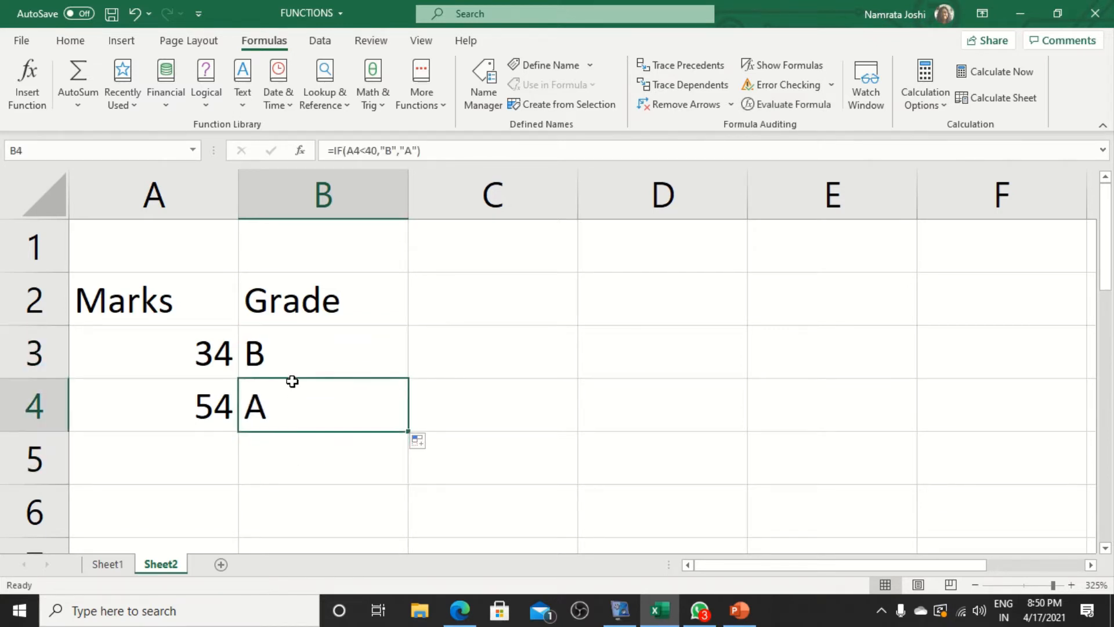
click(295, 364)
click(290, 394)
click(292, 351)
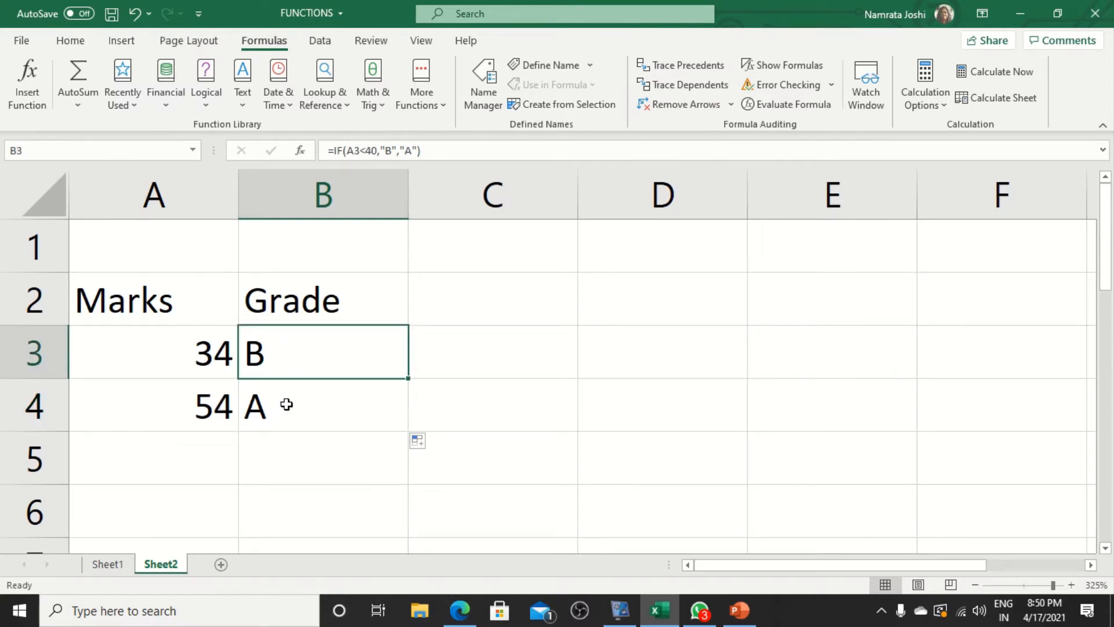
click(287, 405)
click(298, 357)
click(298, 395)
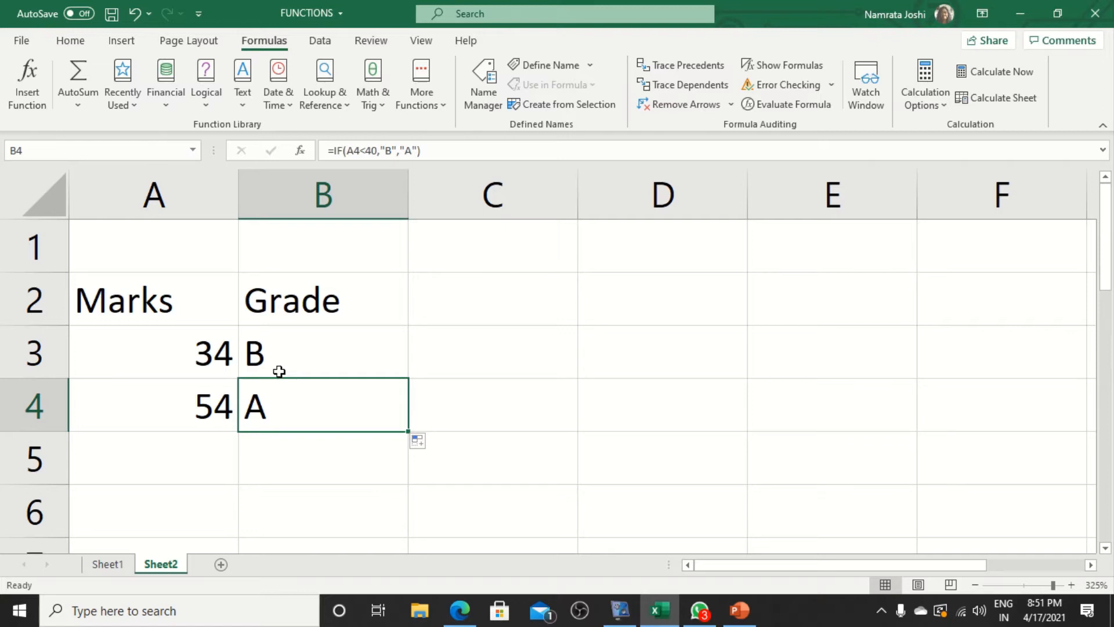
Step: Enter the heading "when grades are A, B, C,D and E" in cell C2
click(499, 348)
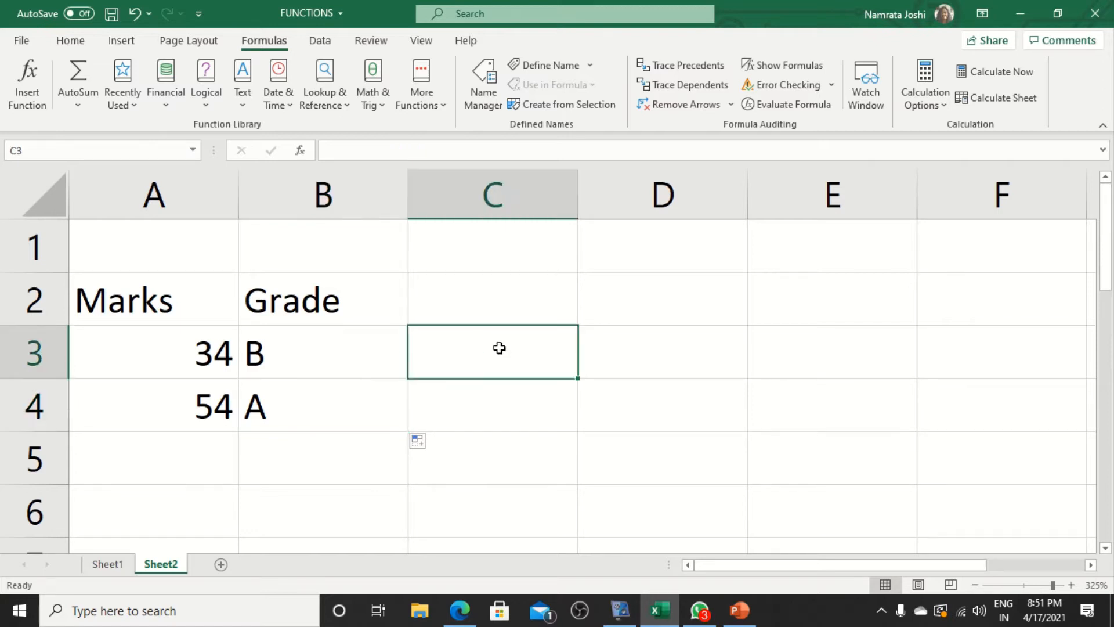
click(525, 295)
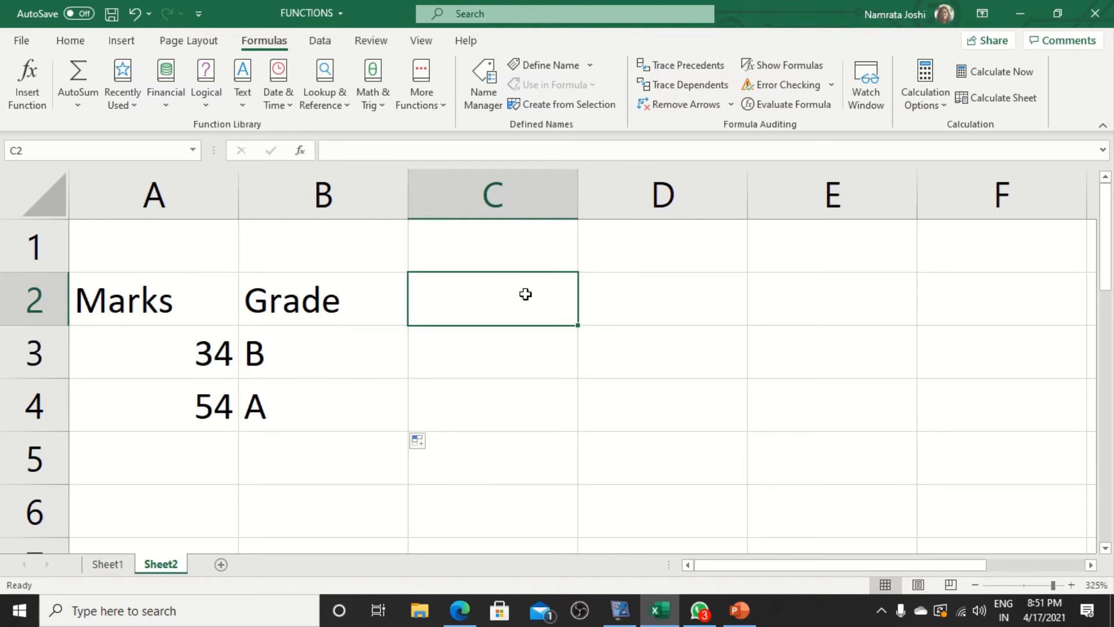
text(when )
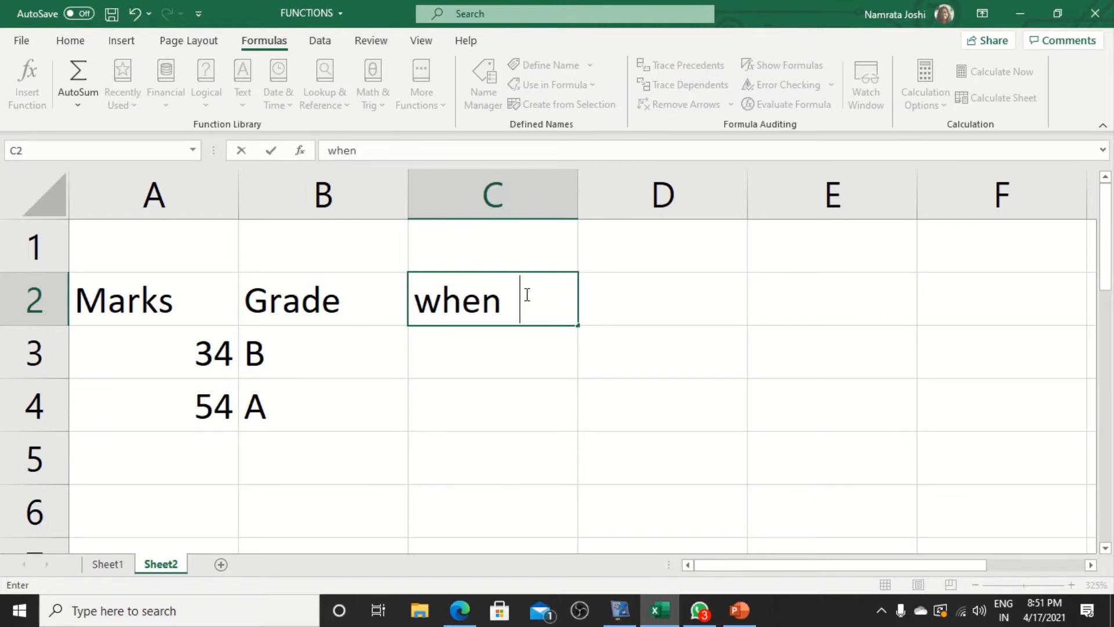
text( grade)
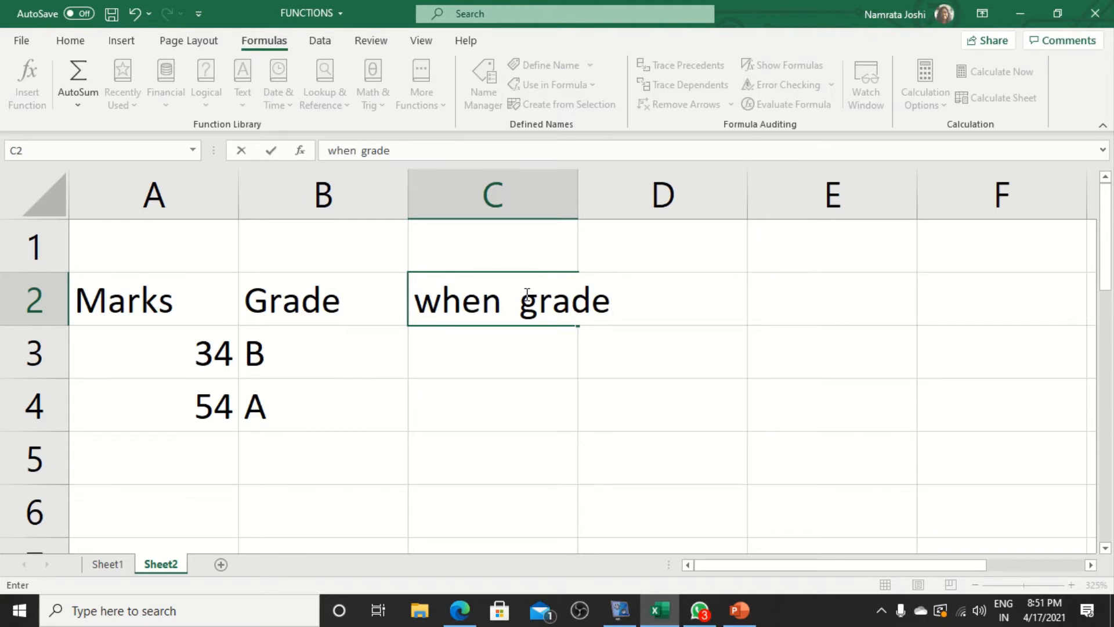
text(s are )
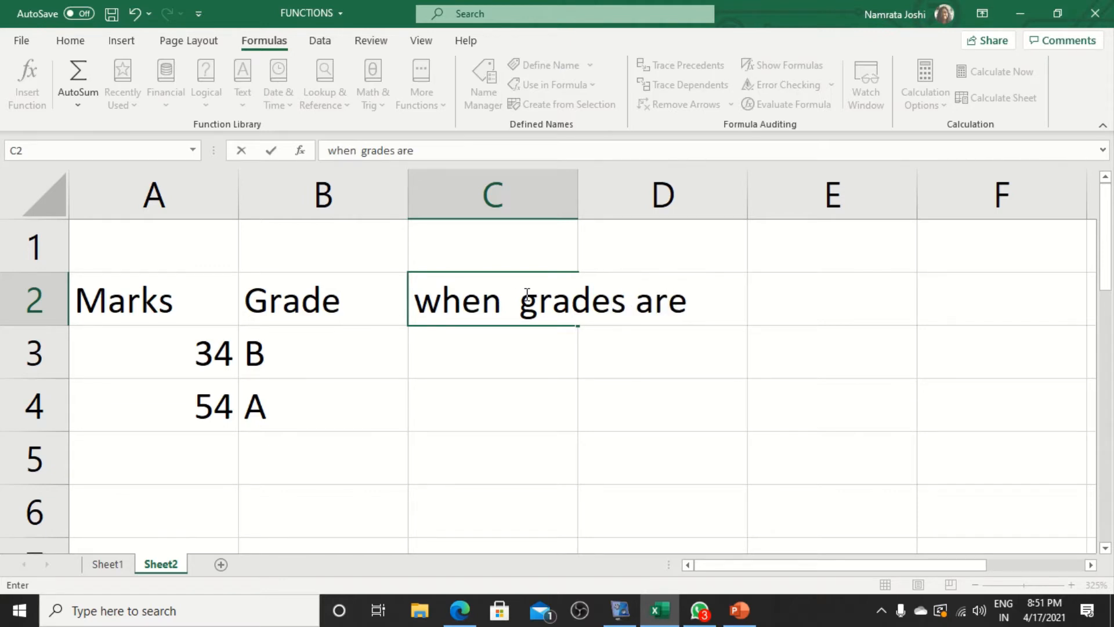
text(A, B, C,)
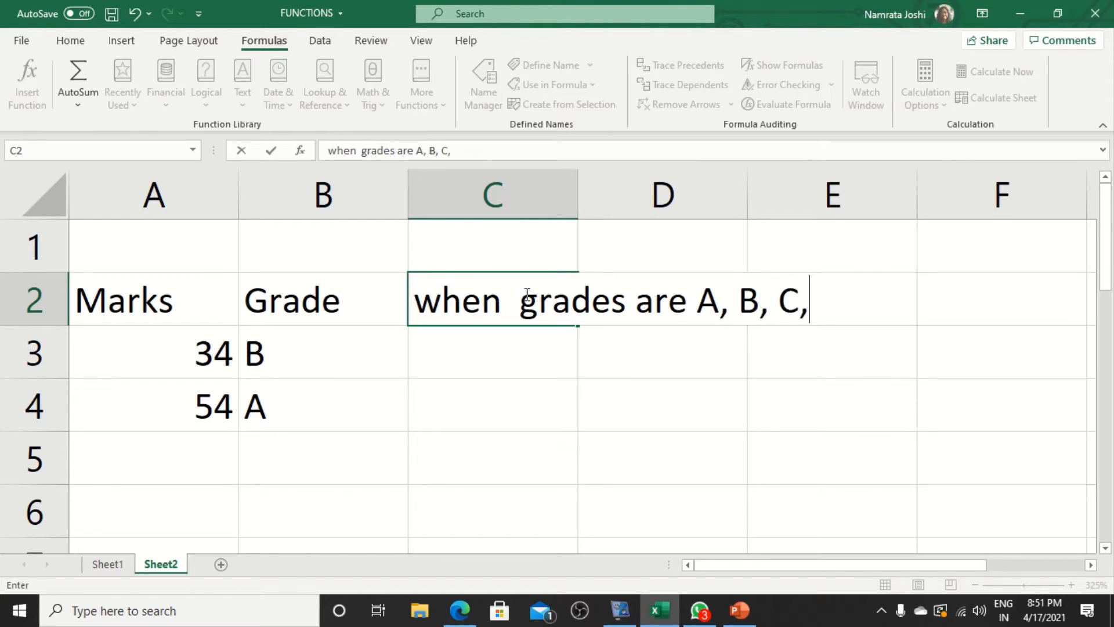
text(D)
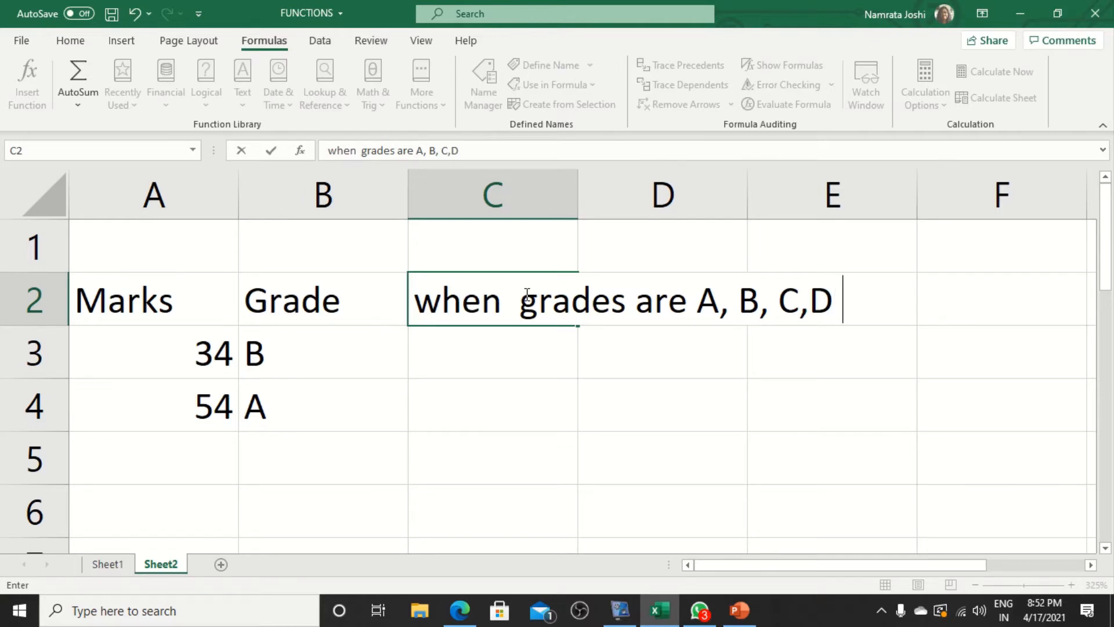
text( and E)
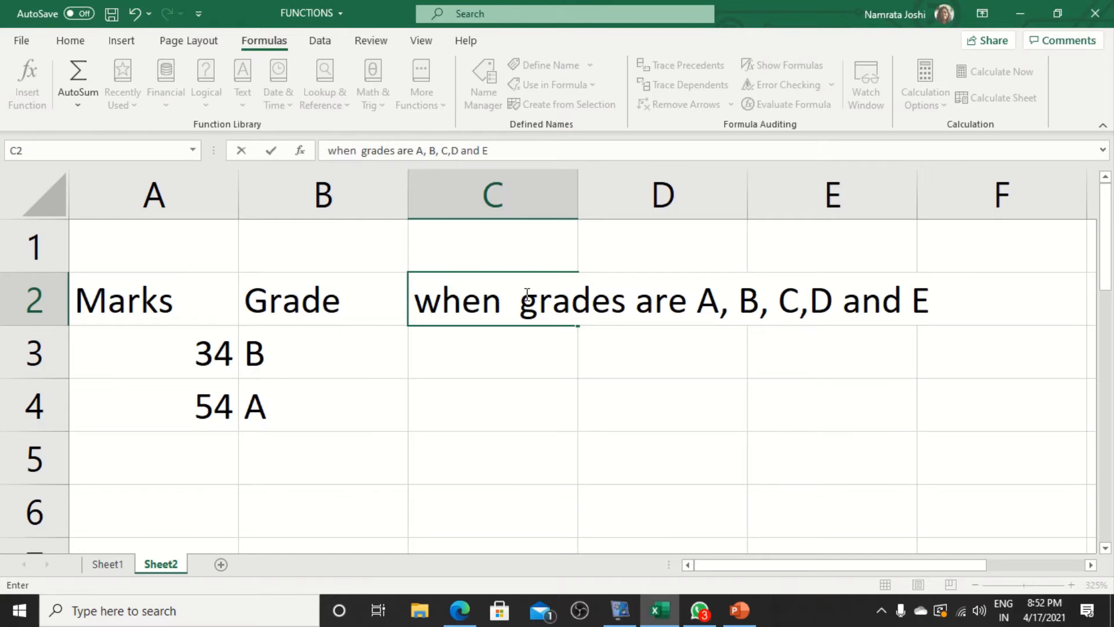
key(Return)
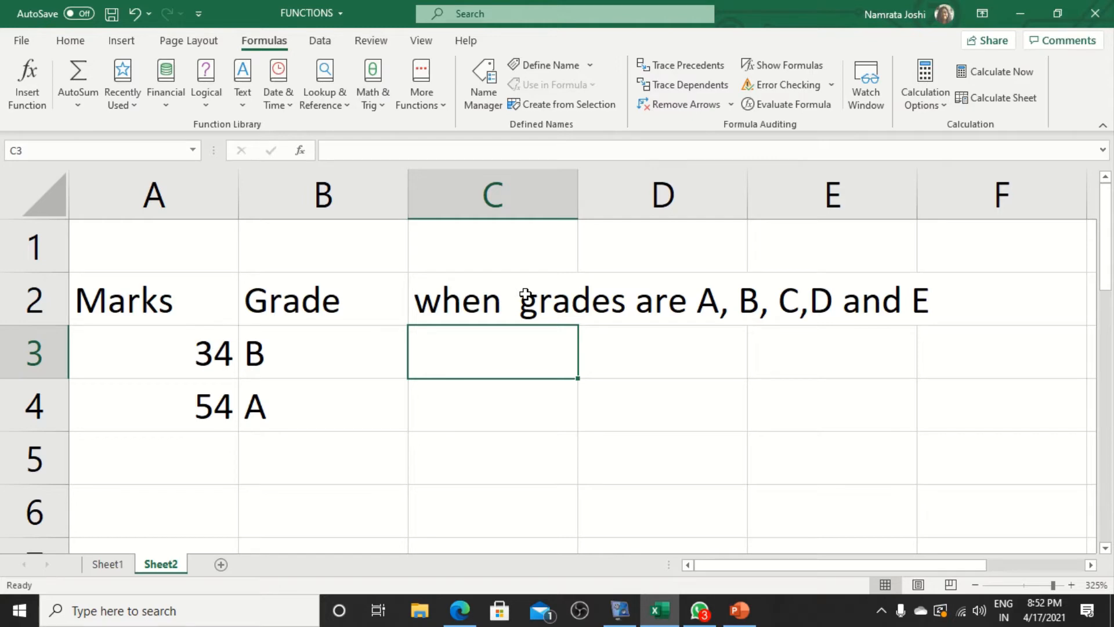
Step: Start an IF formula in cell C3 with the condition A3<25 and "E" as the true value
text(=)
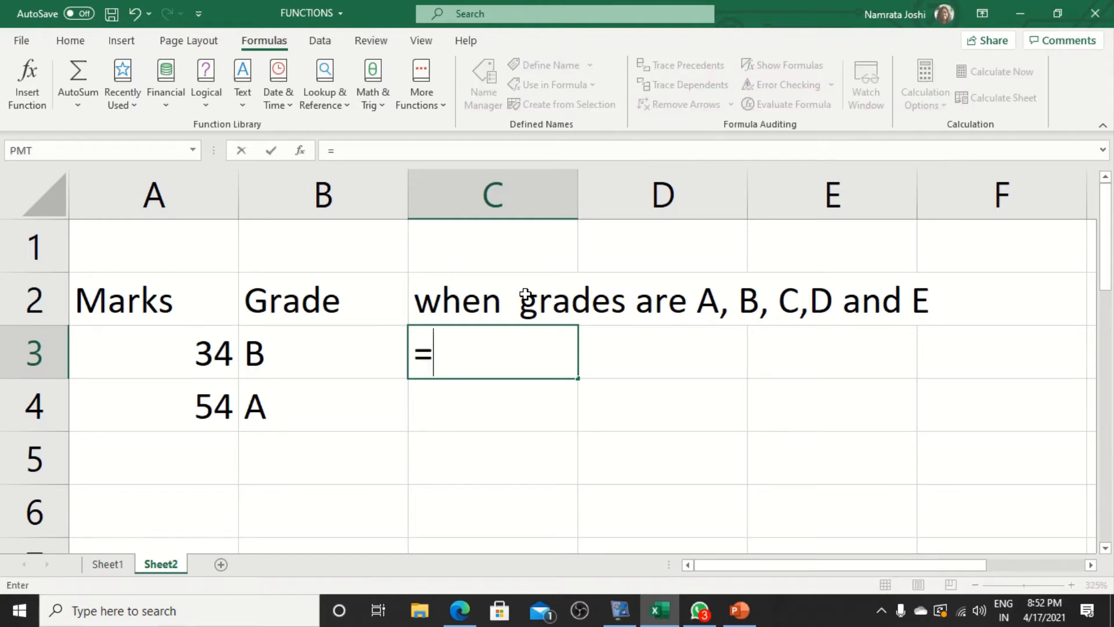
text(if()
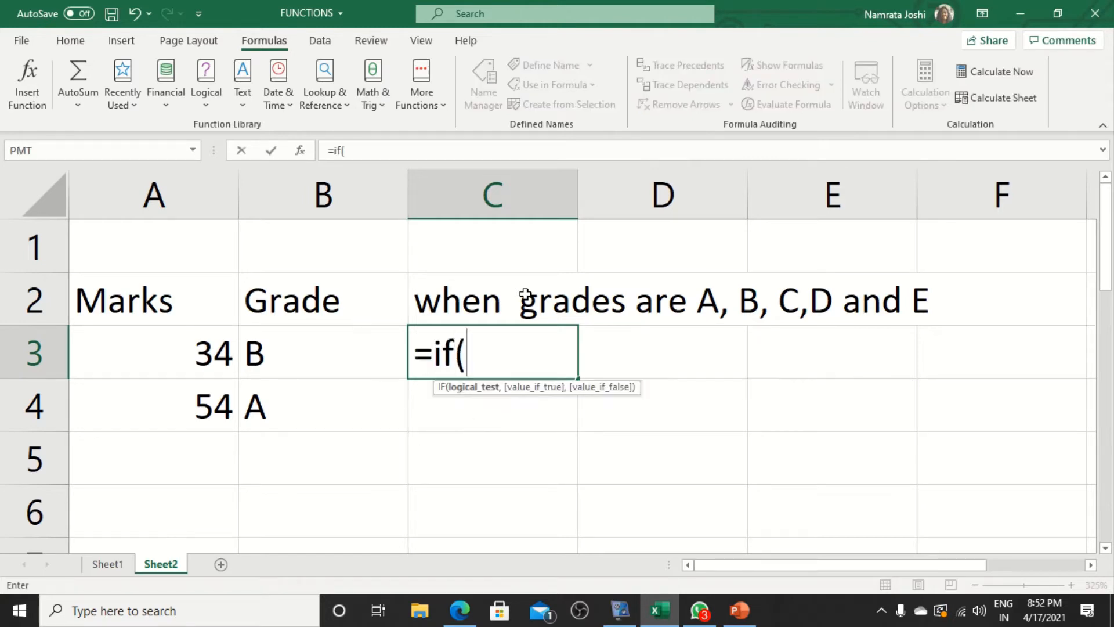
click(192, 351)
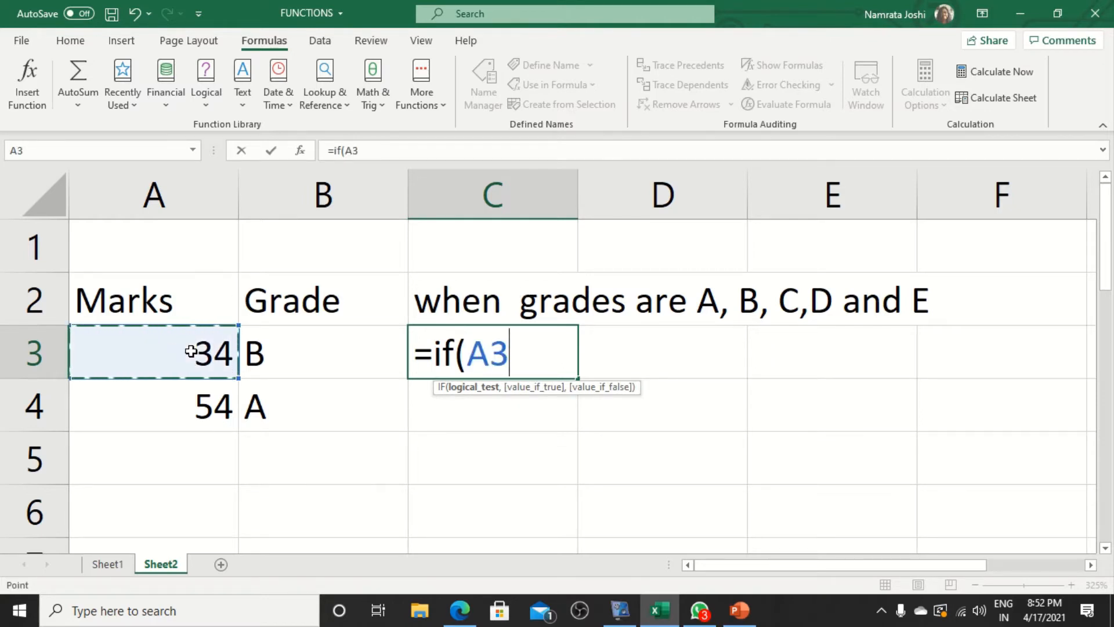
text(<)
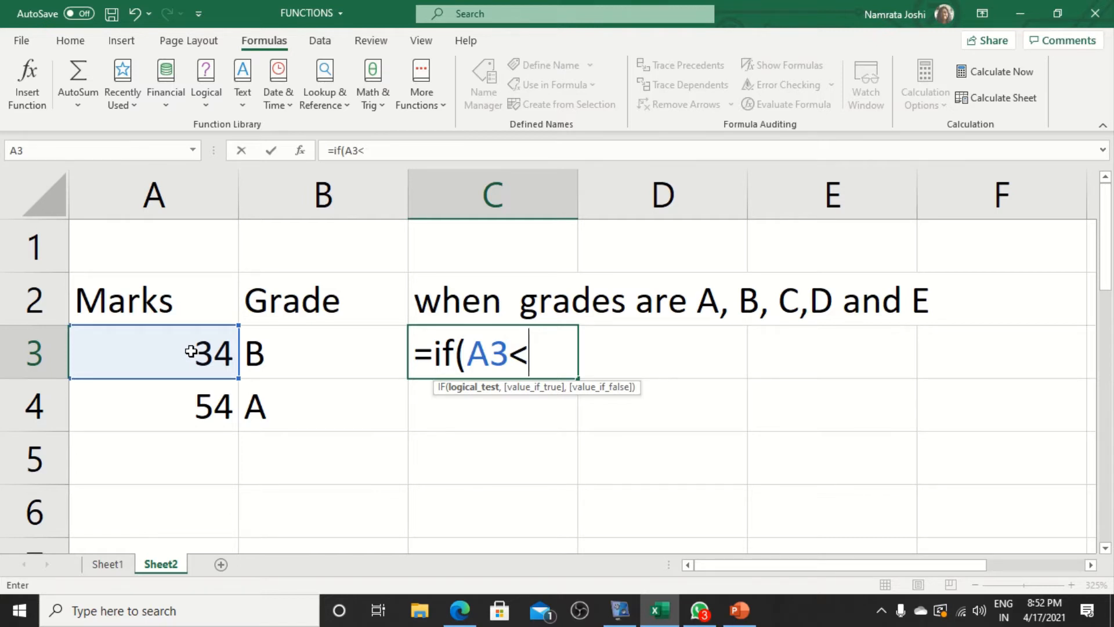
text(25)
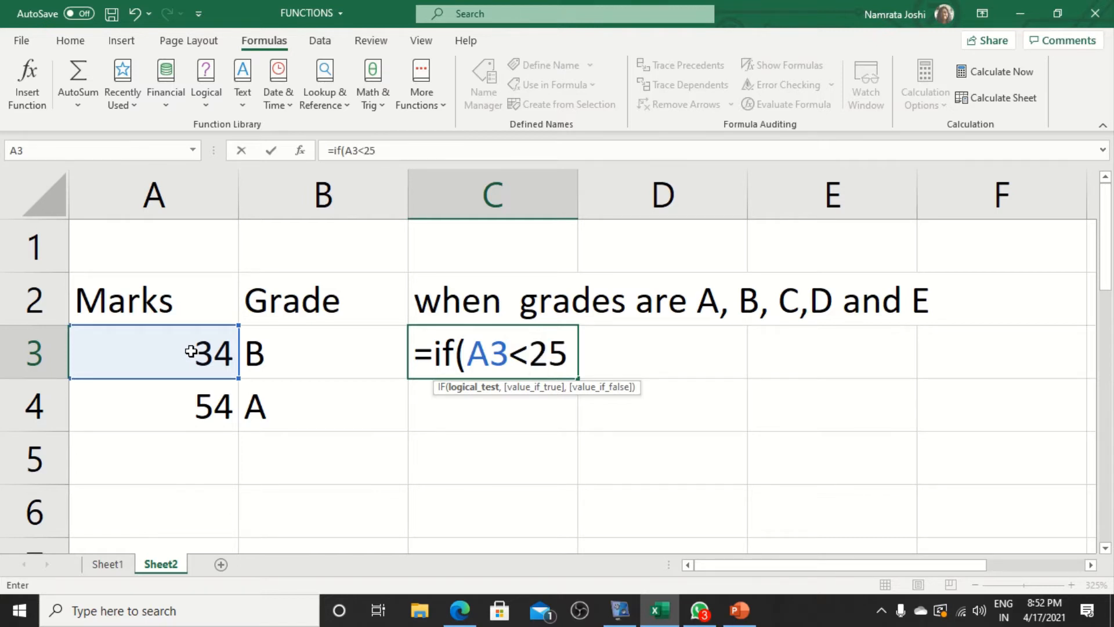
text(,)
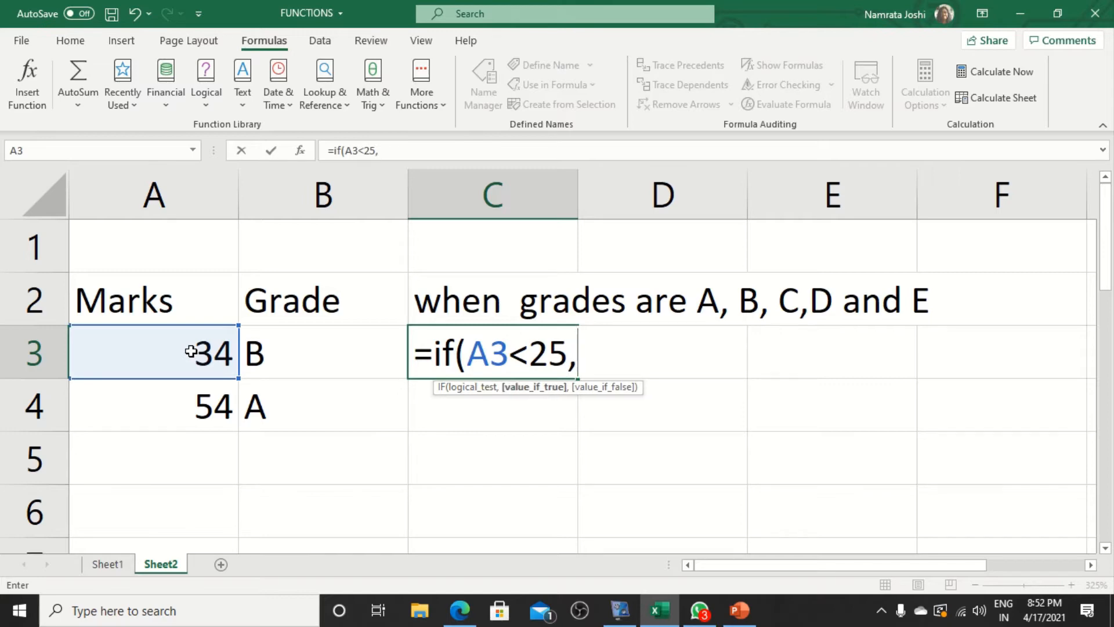
text("E")
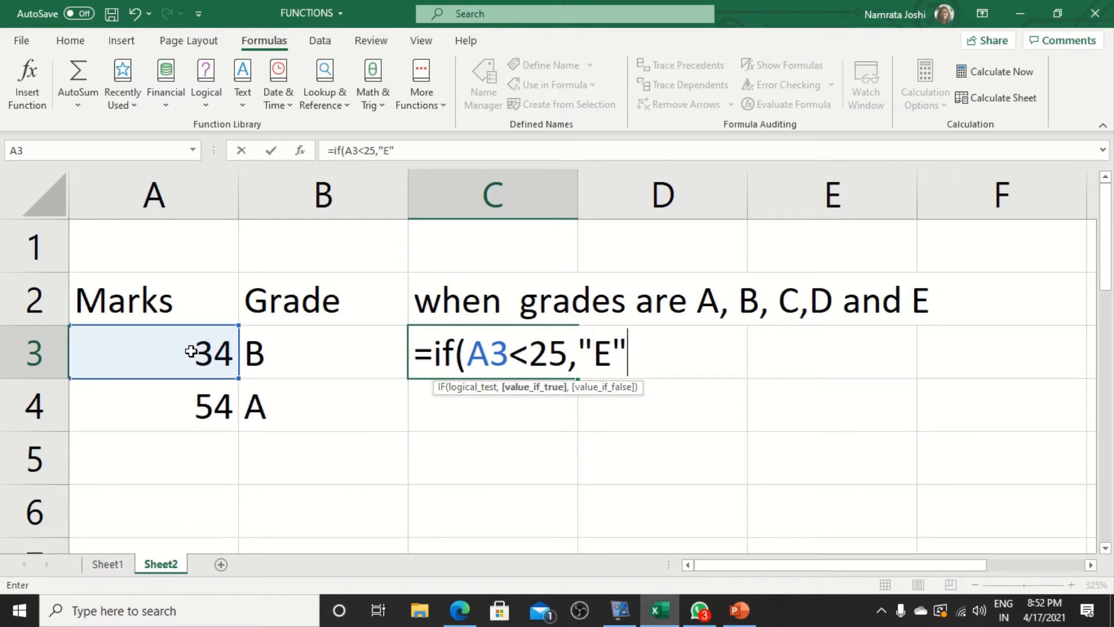
text(,)
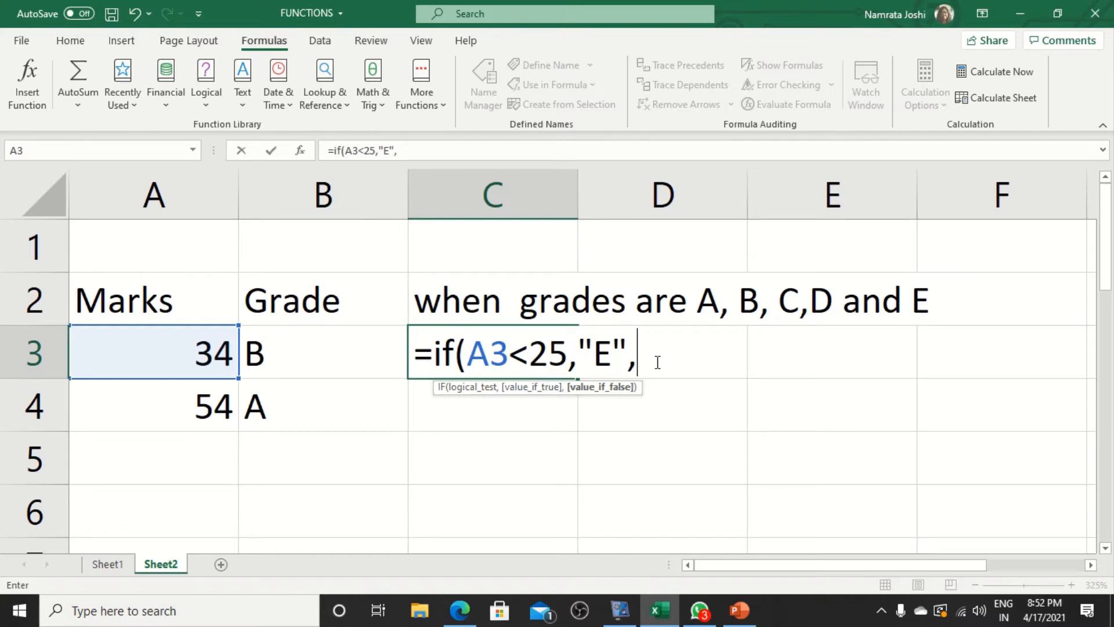
Step: Nest a second IF as the false value in the C3 formula, testing A3<35 and returning "D"
text(if()
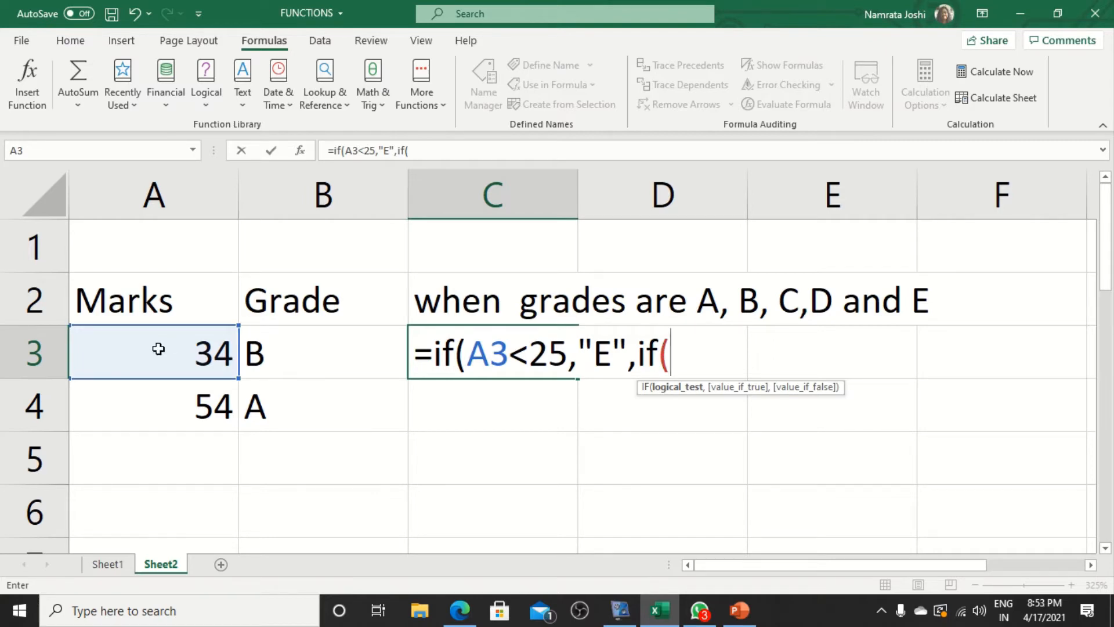
click(163, 349)
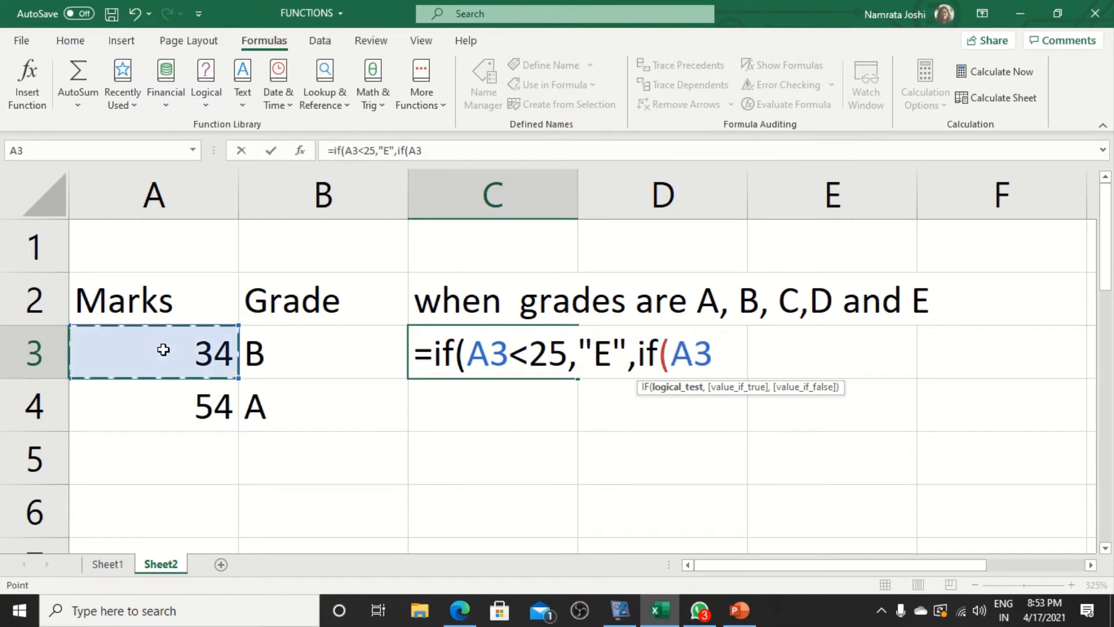
text(<)
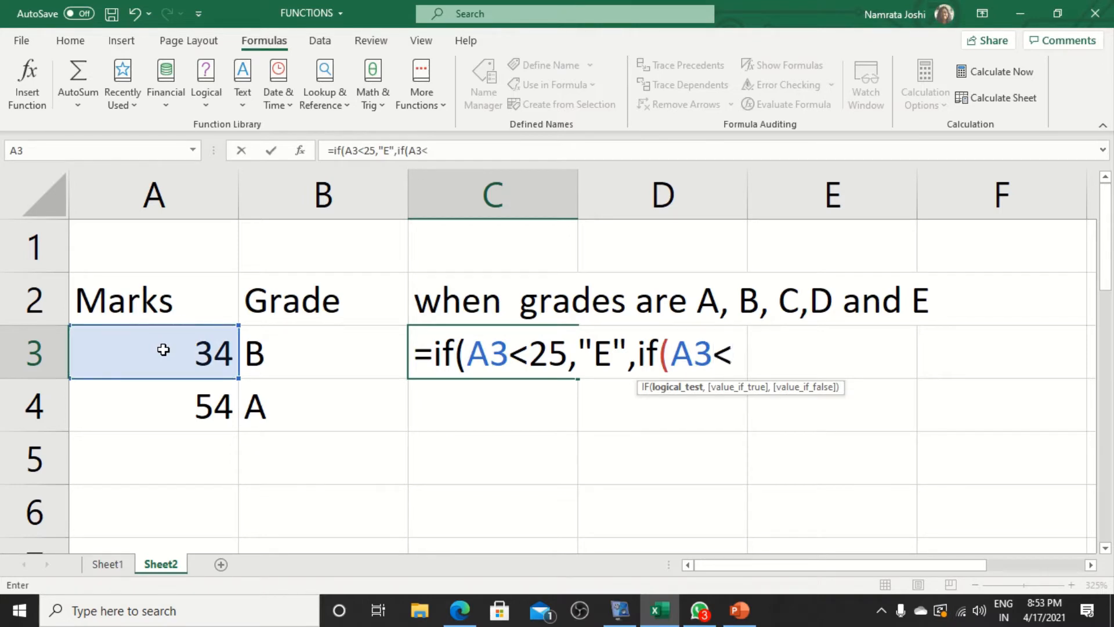
text(35,)
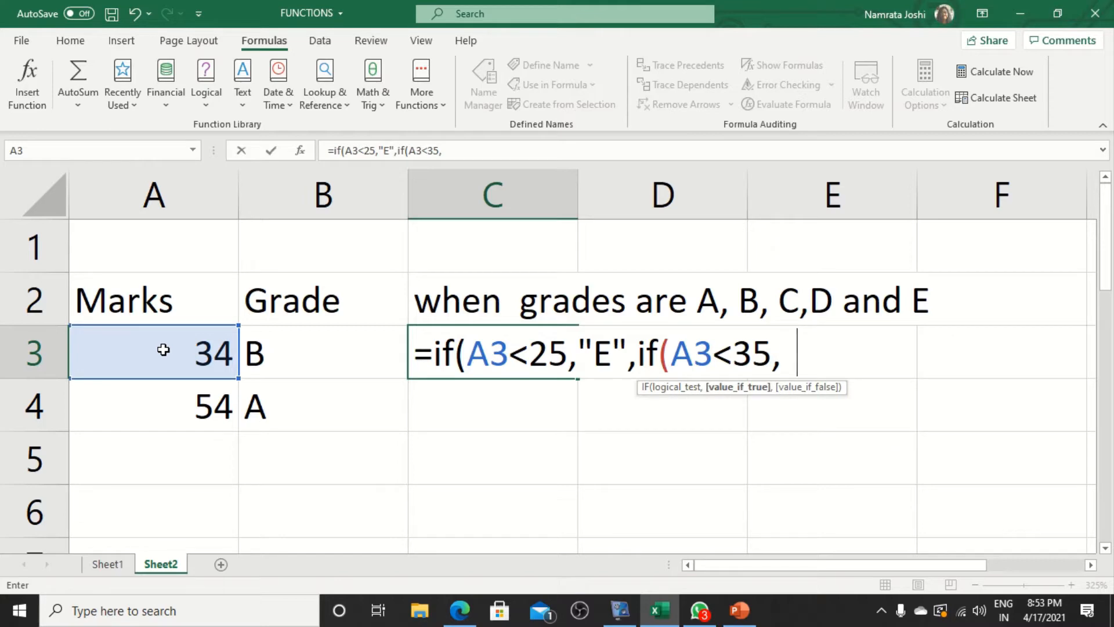
key(BackSpace)
text("D)
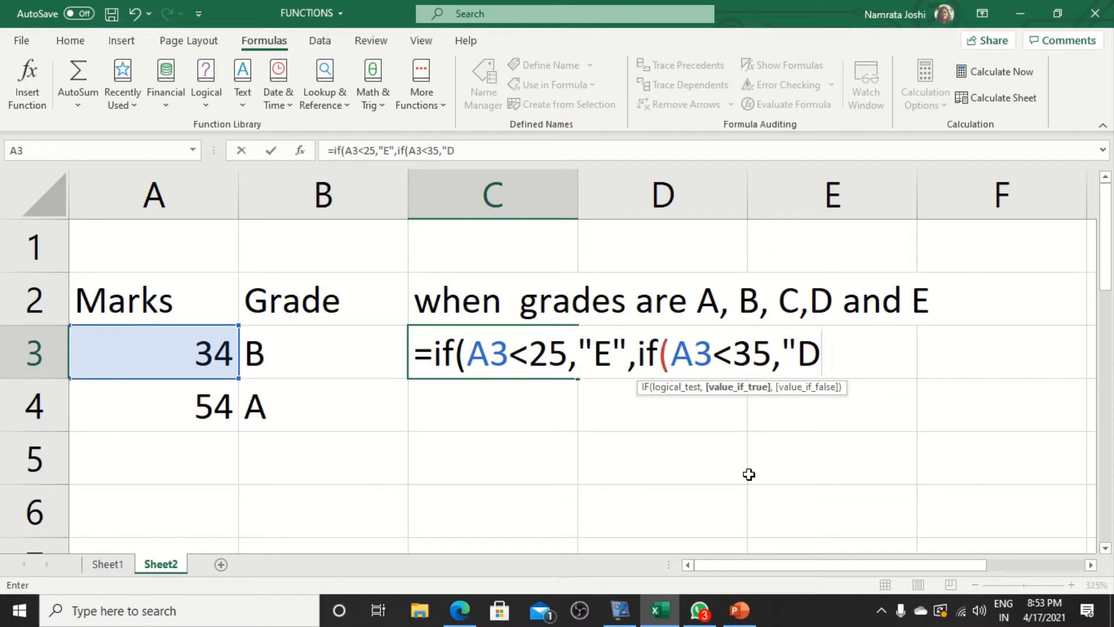
text(",)
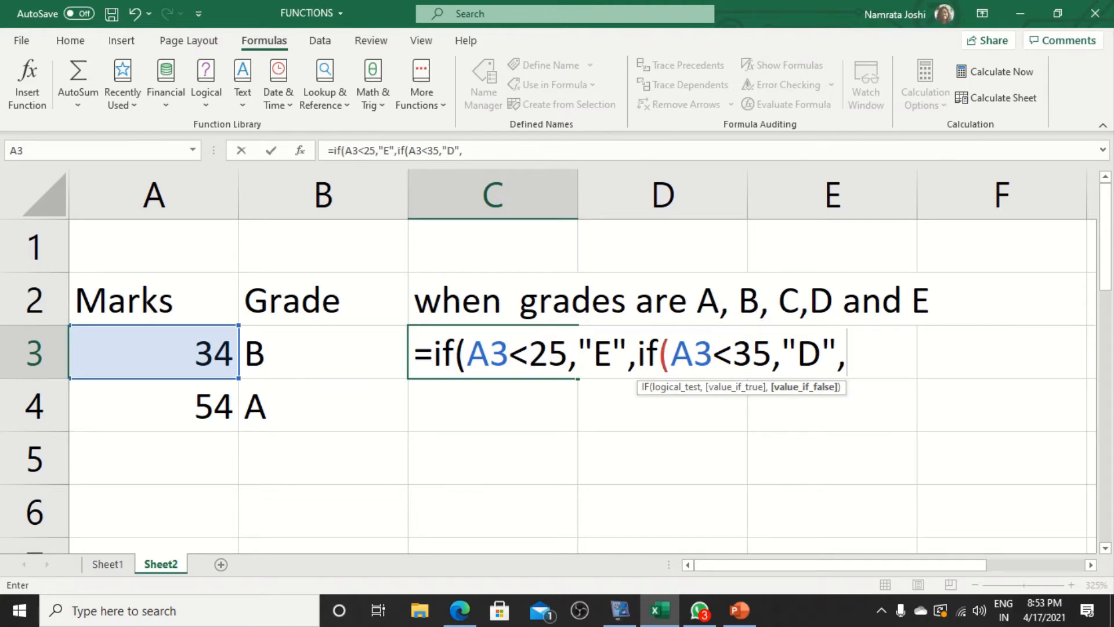
Step: Nest a third IF in the C3 formula that tests A3<50 and returns "C"
text(if()
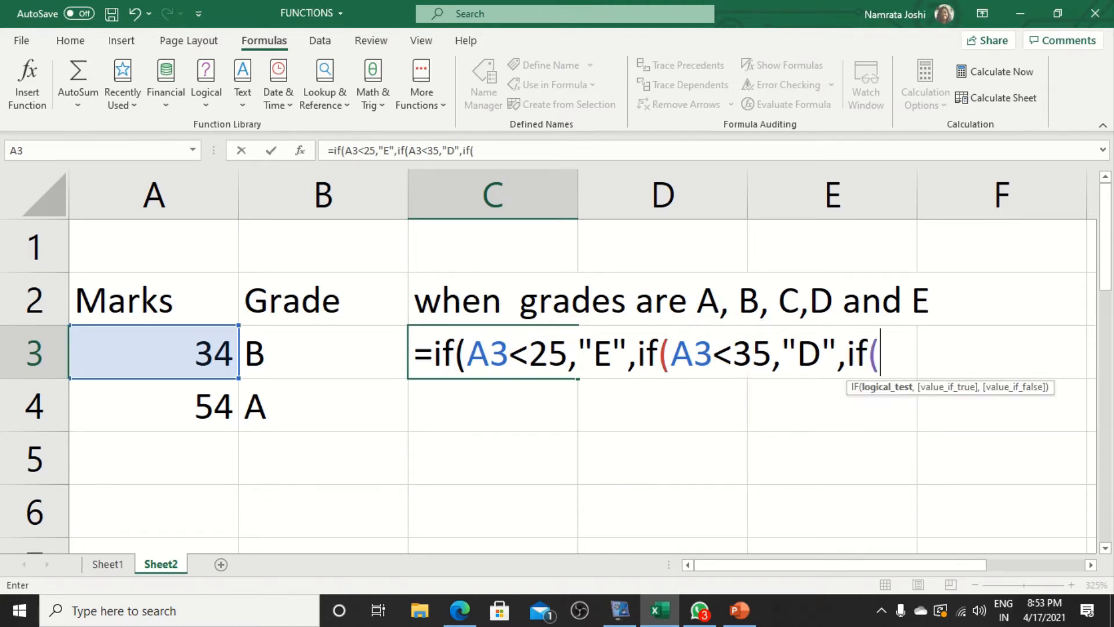
click(203, 353)
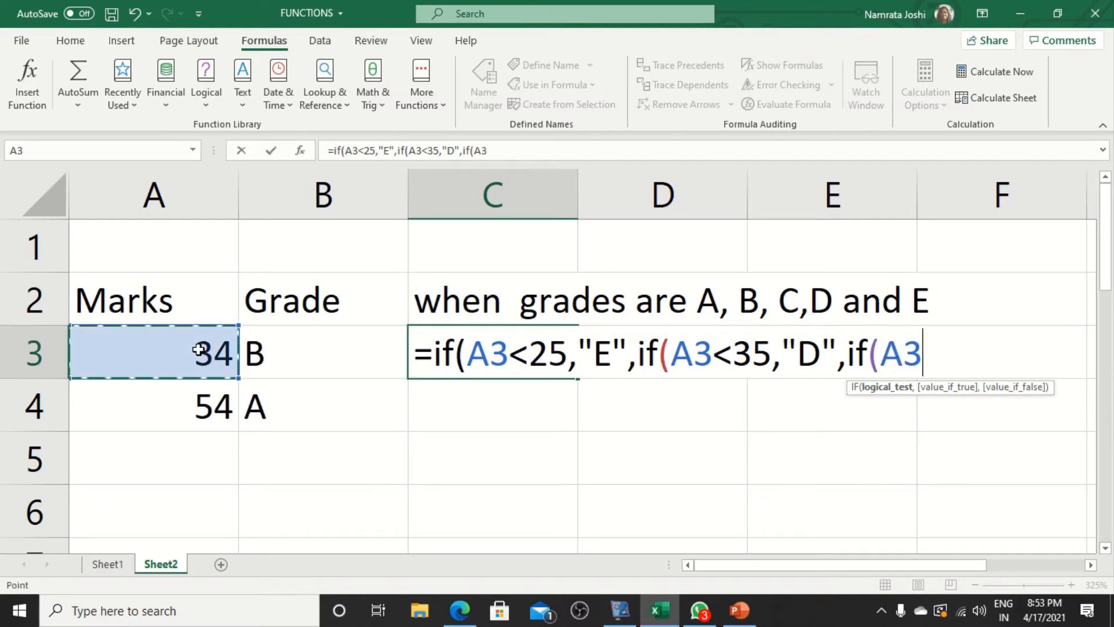
text(<)
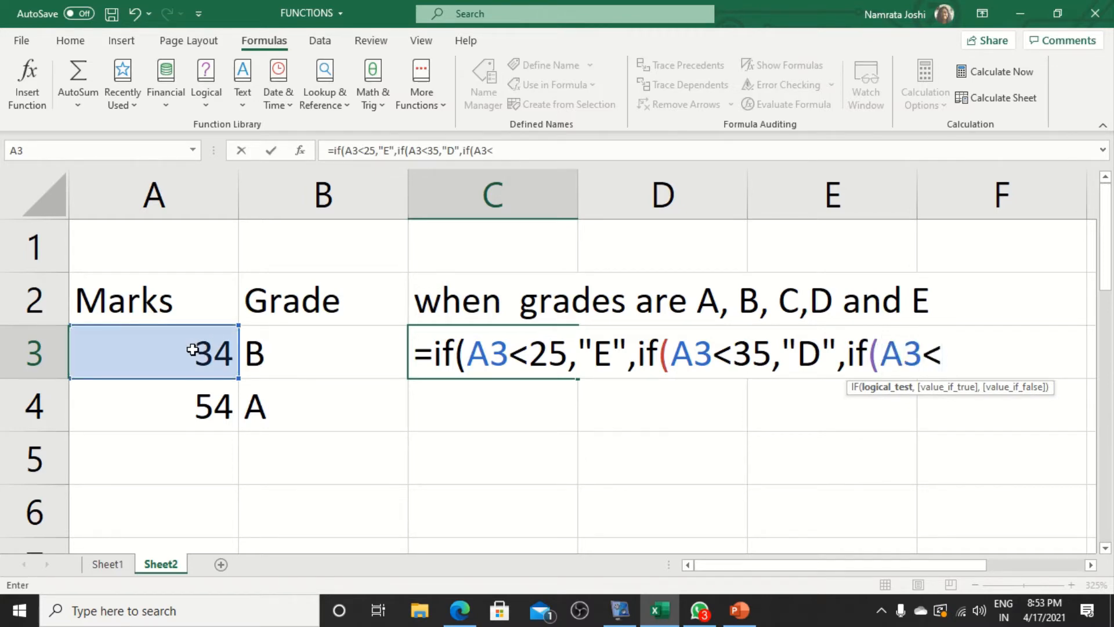
text(50)
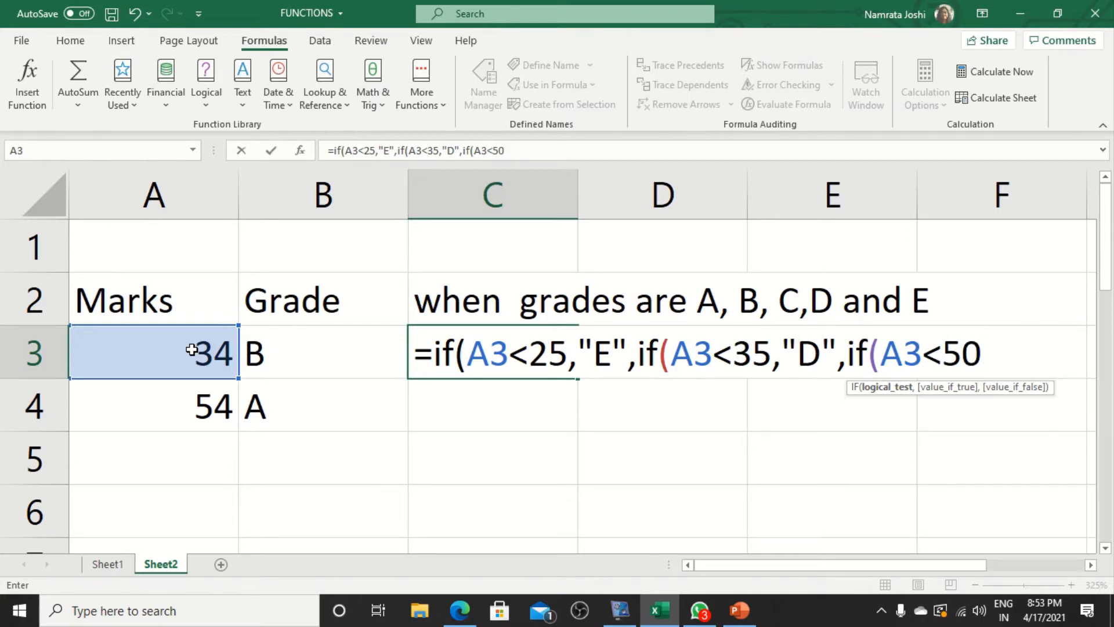
text(,)
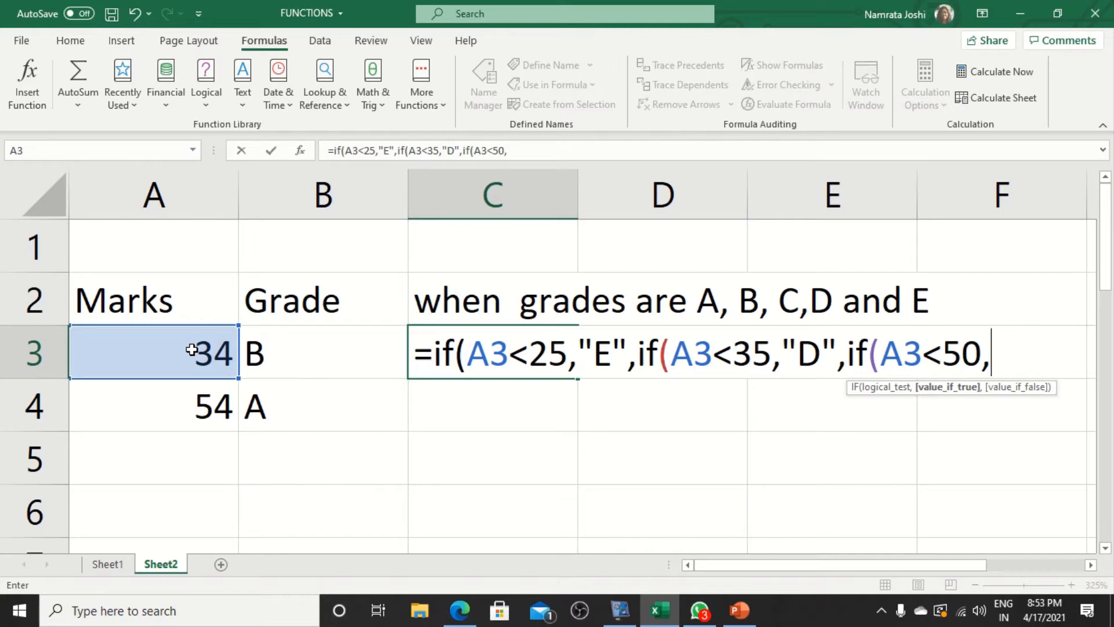
text("C",)
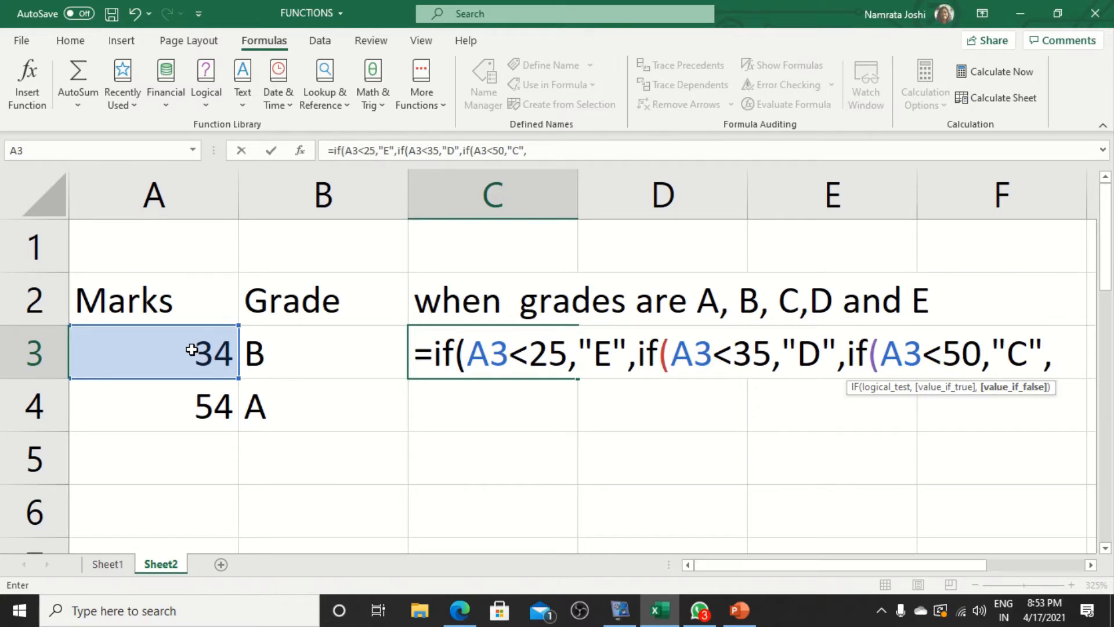
Step: Nest a fourth IF in the C3 formula that tests A3<75 and returns "B"
text(if)
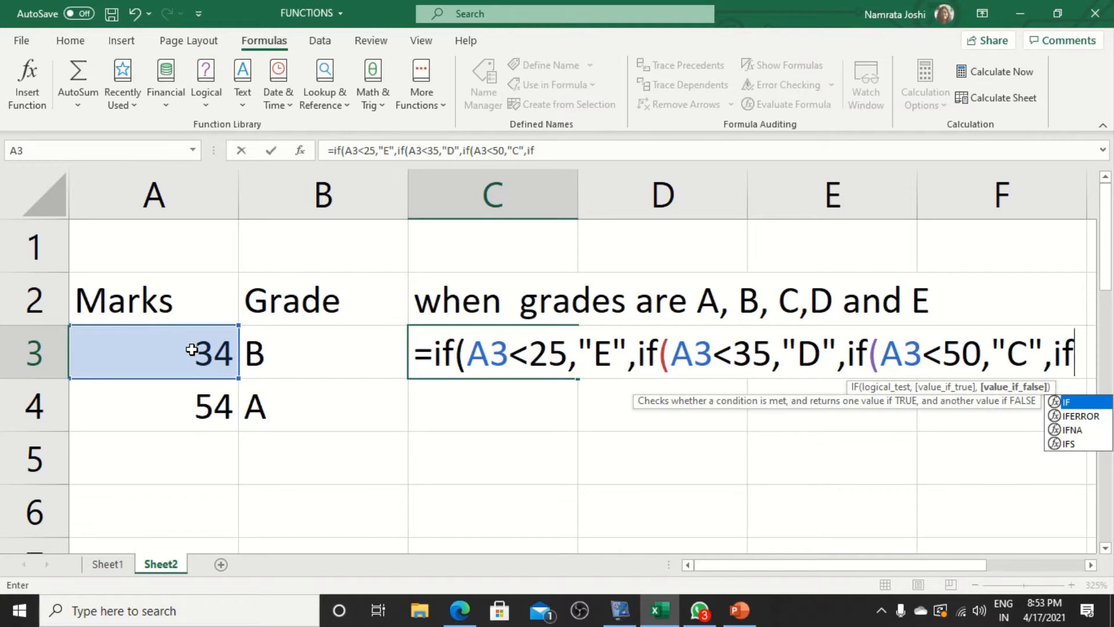
text(()
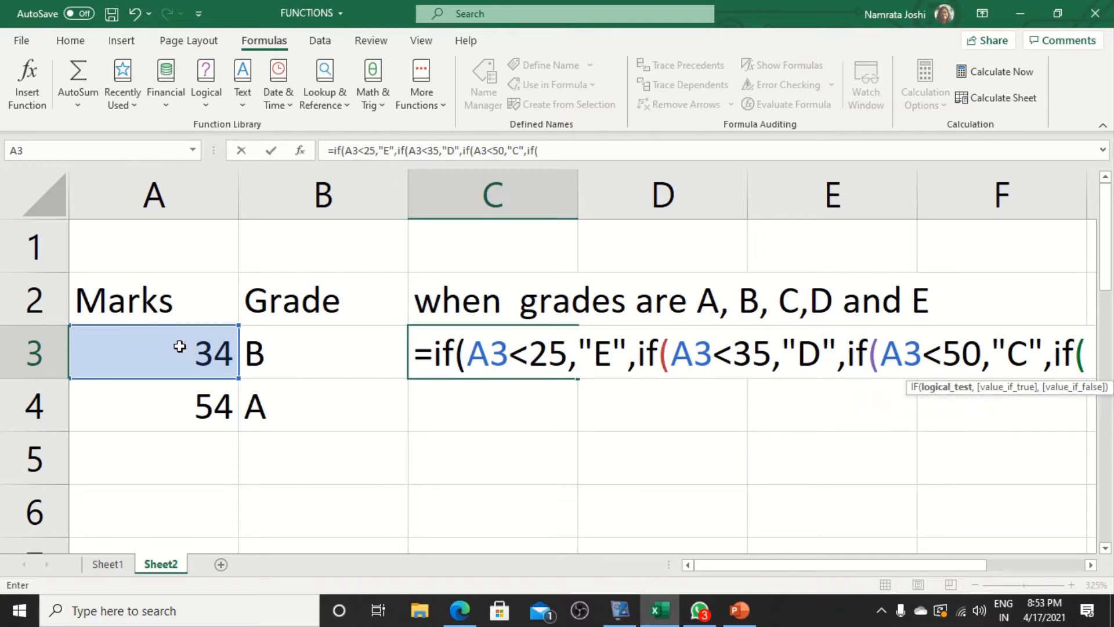
click(180, 347)
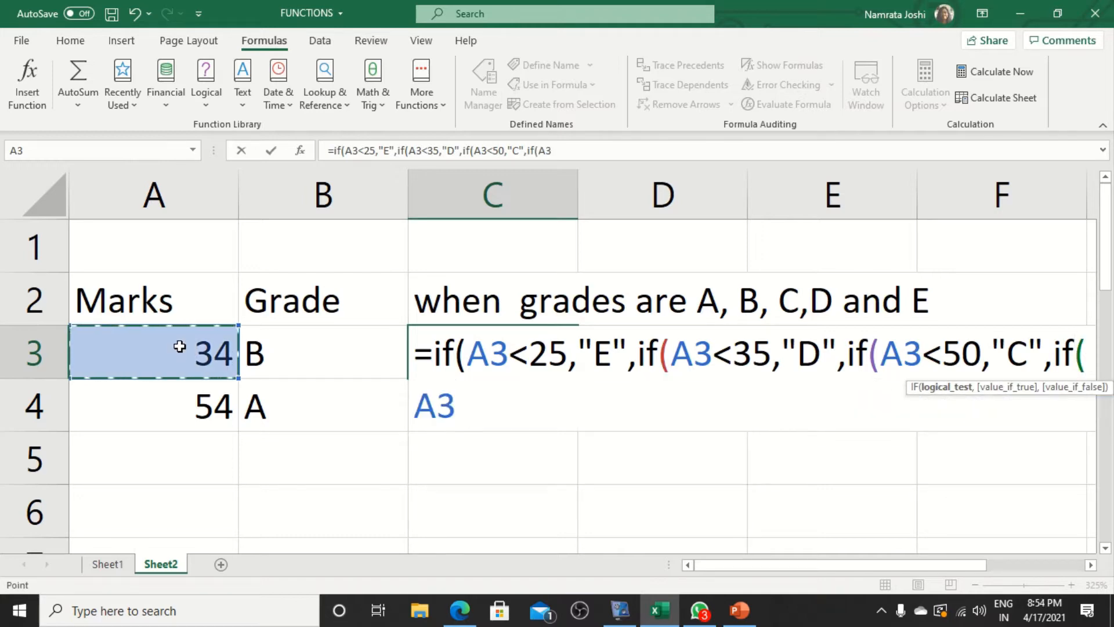
text(<)
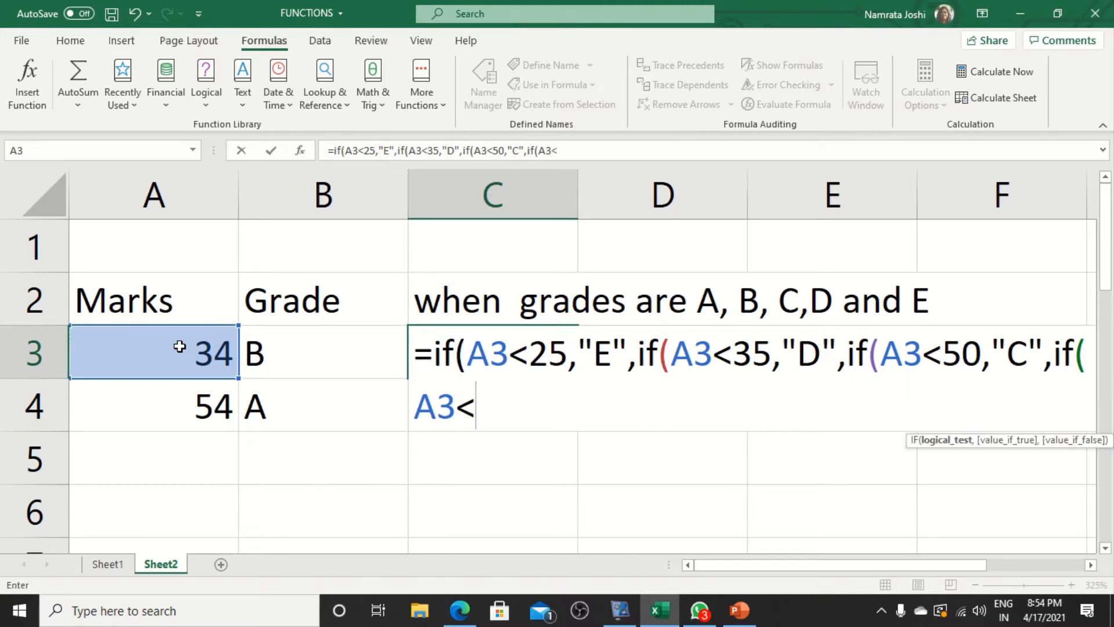
text(75,)
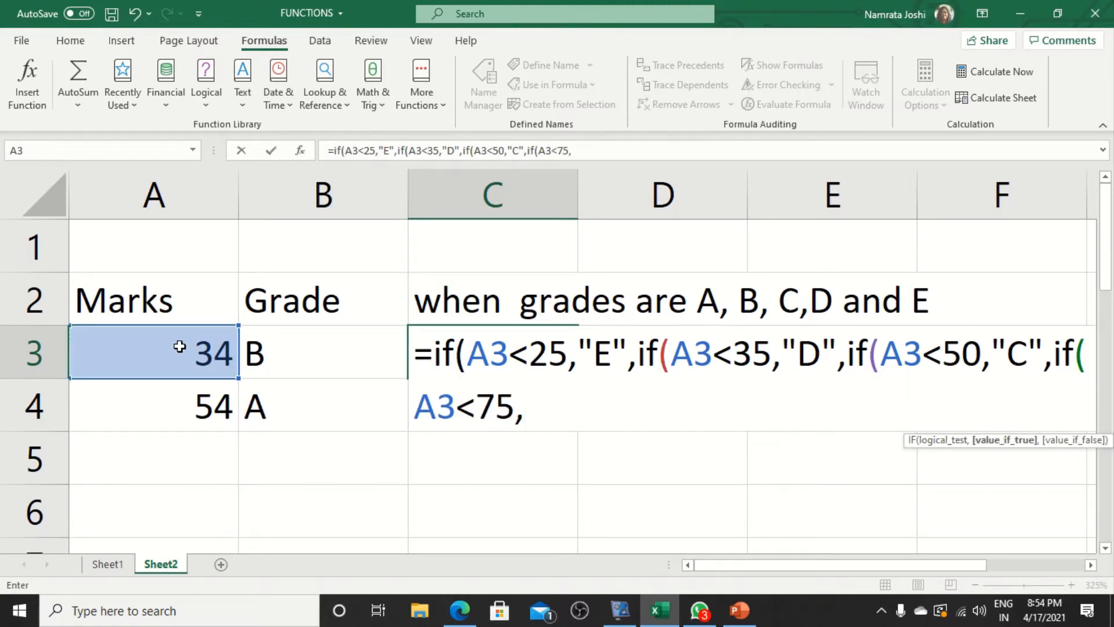
text("B")
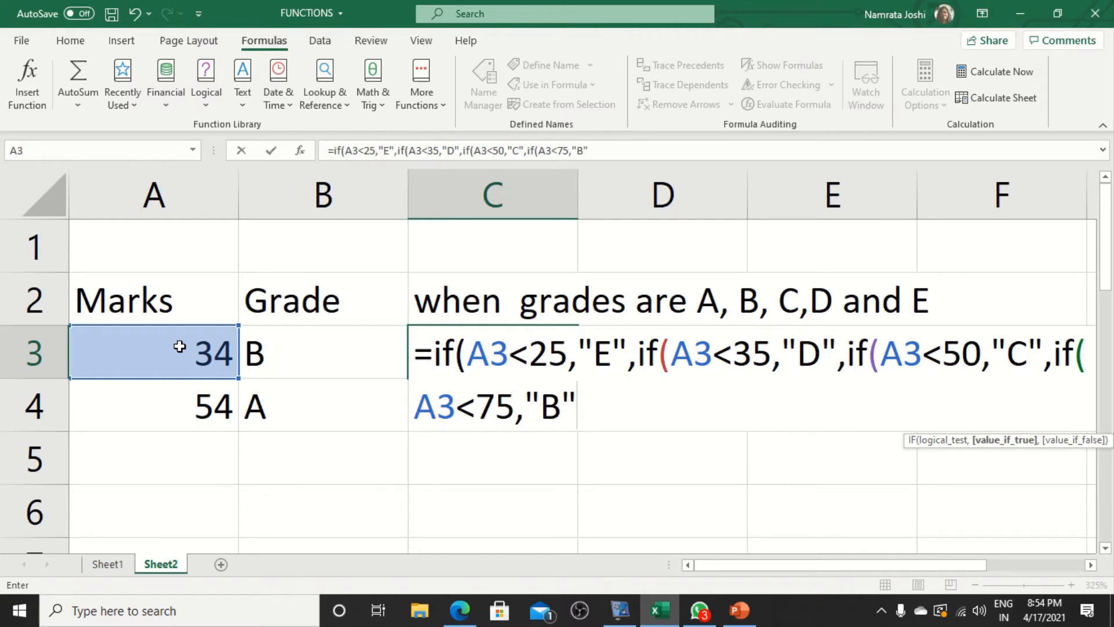
Step: Finish the nested IF in C3 with "A" as the final false value, close all four parentheses, and fill the formula down to C4
text(,)
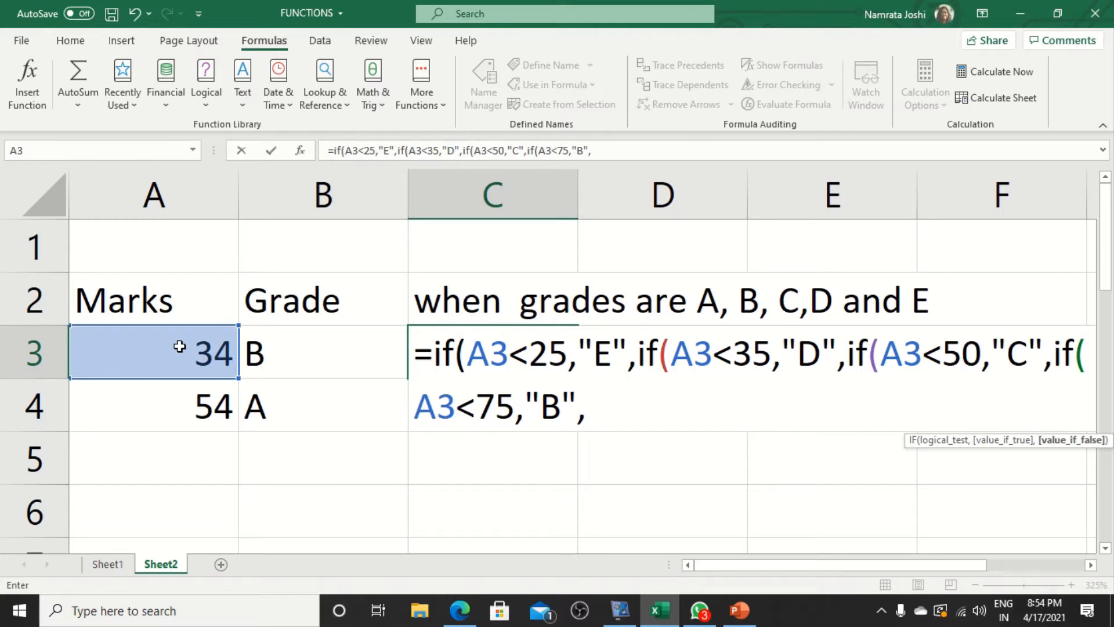
text("A")
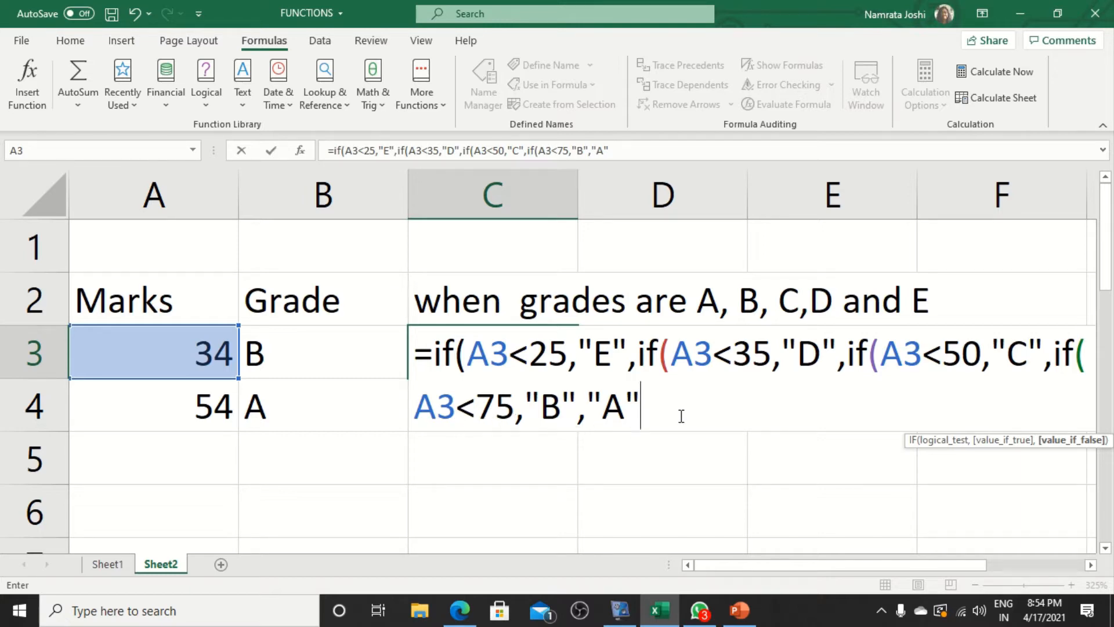
text())
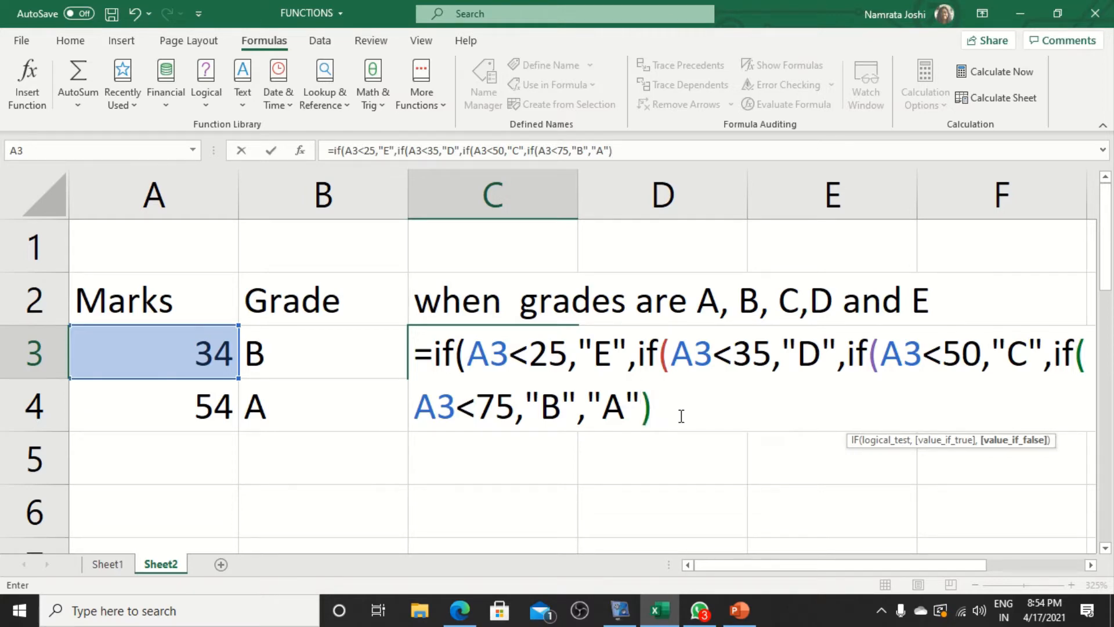
text()))
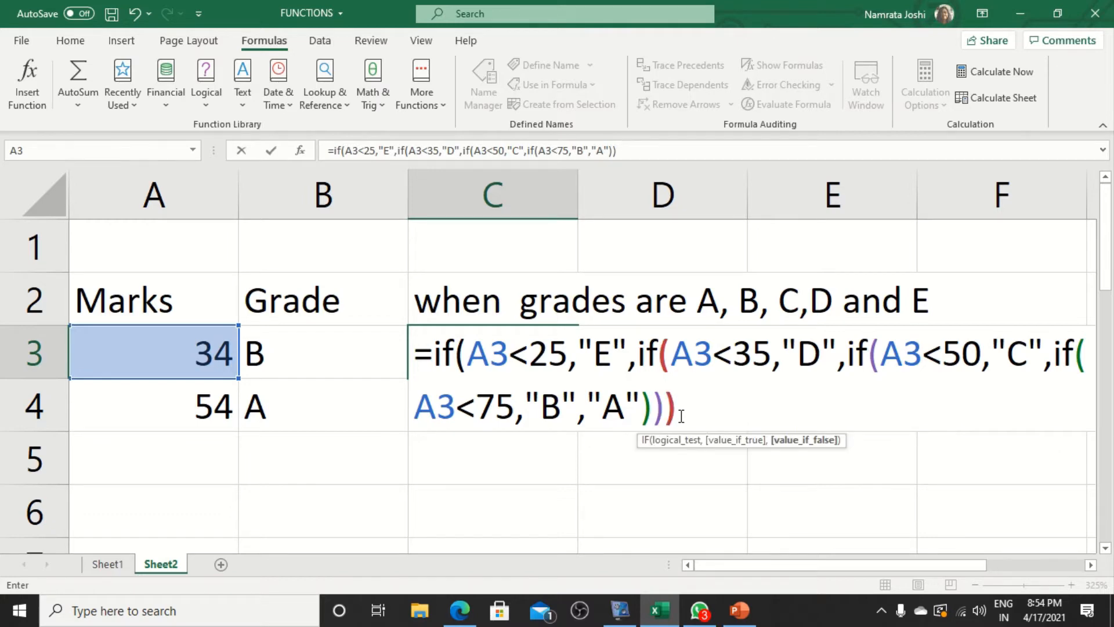
text())
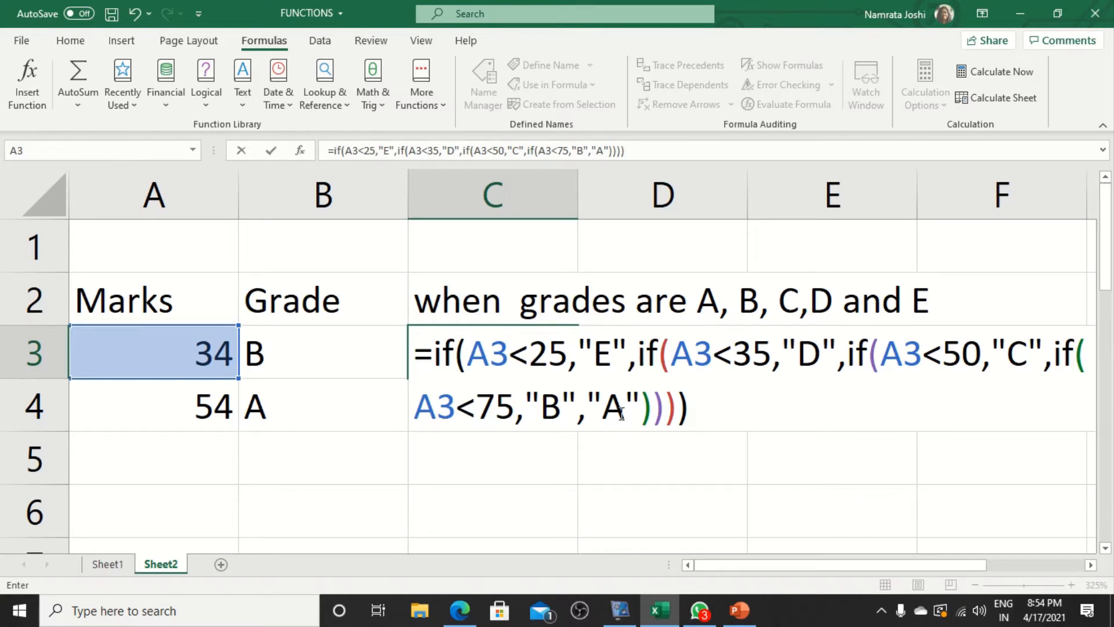
key(Return)
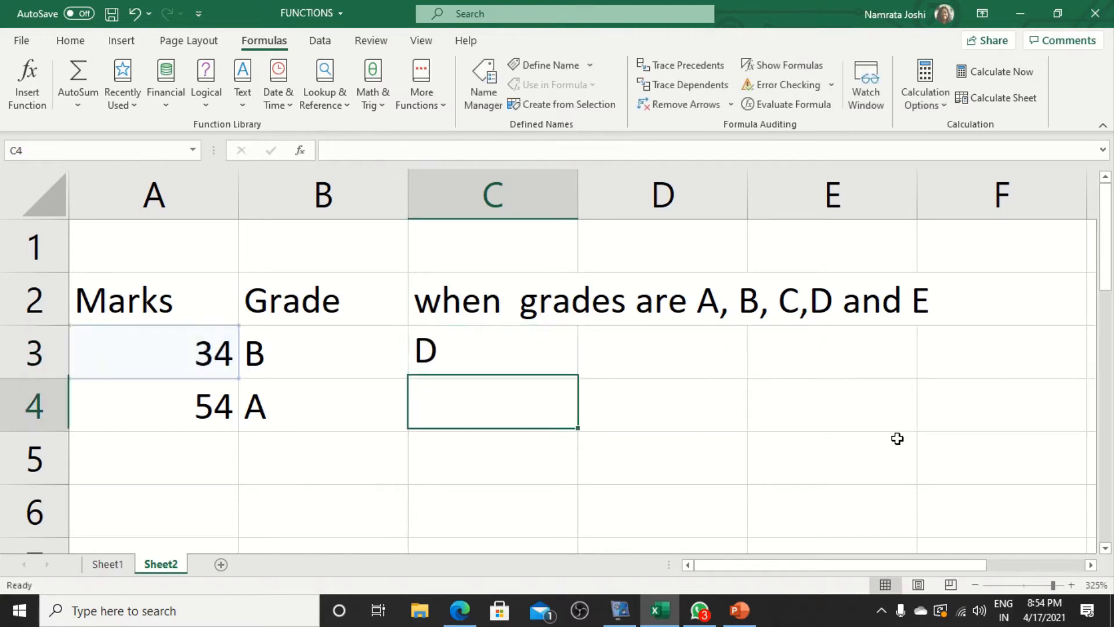
click(462, 342)
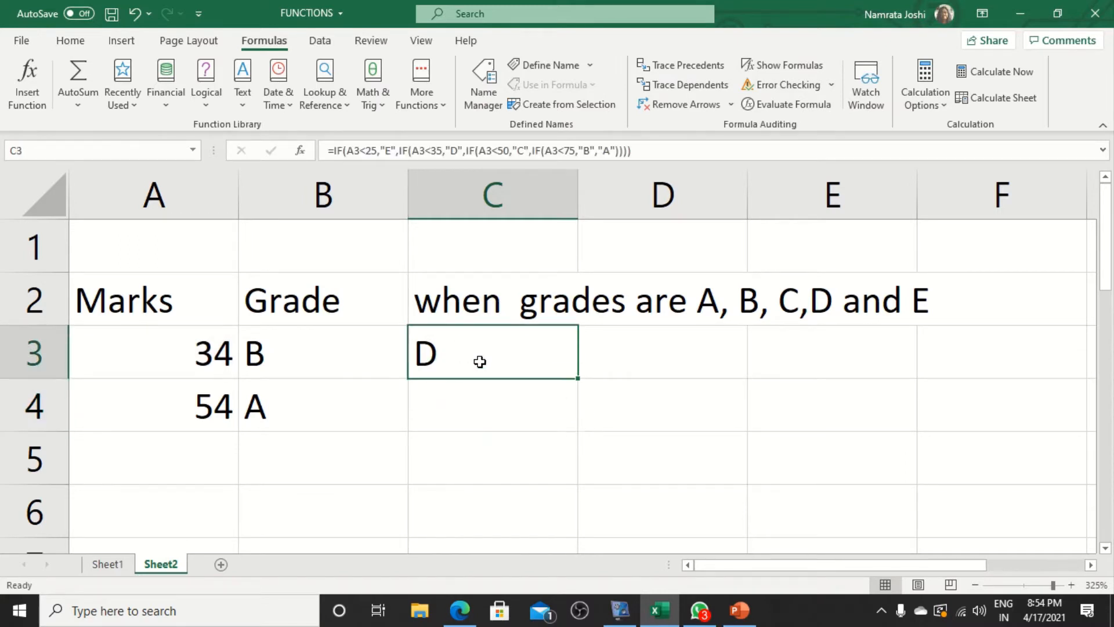
drag(577, 377, 577, 430)
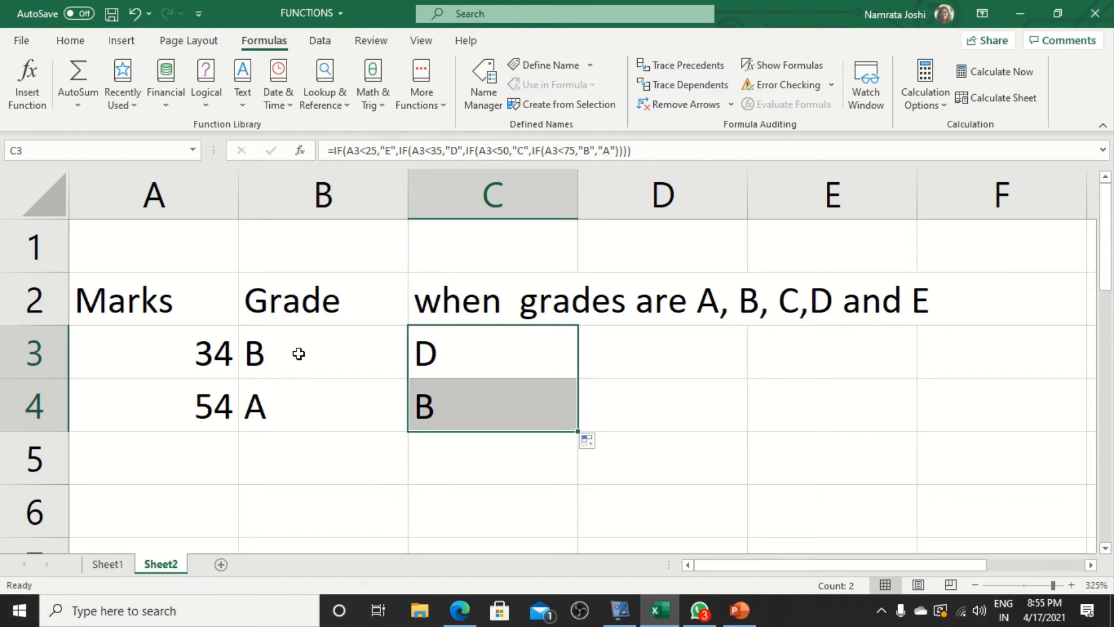
Step: Copy the formula text =IF(A3<40,"B","A") from B3 into B5 so it is shown as plain text
click(249, 345)
double_click(249, 346)
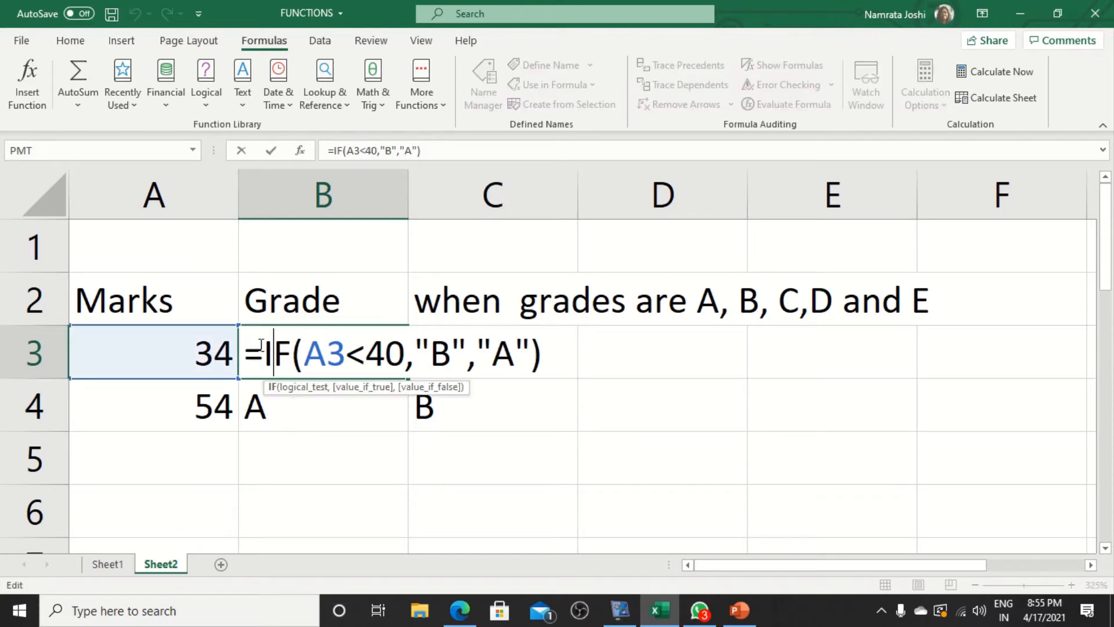
drag(248, 346, 559, 364)
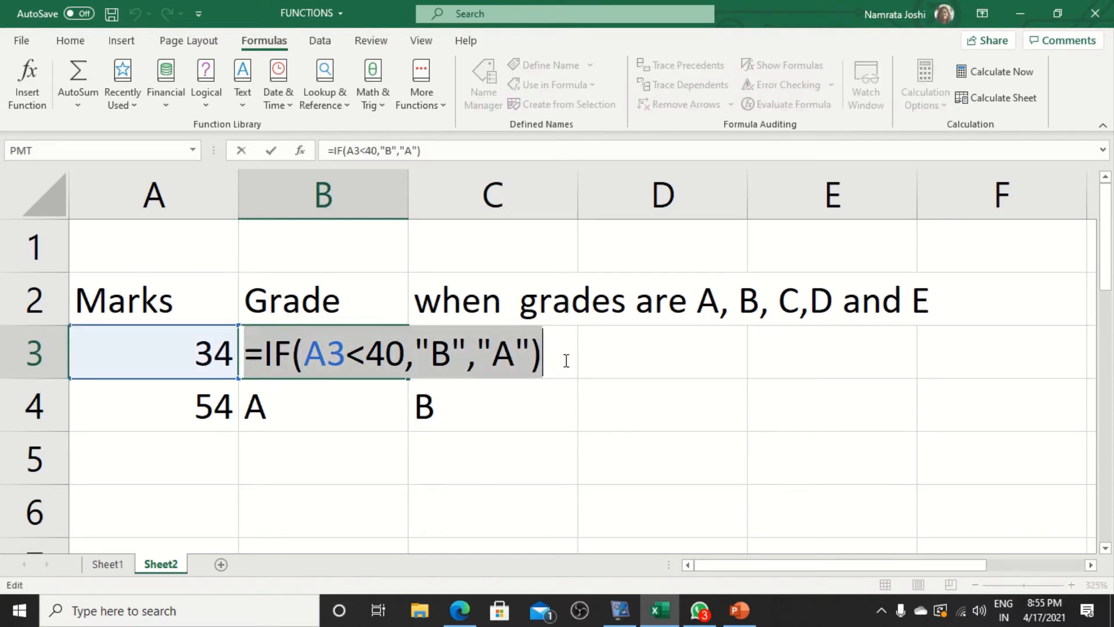
key(Return)
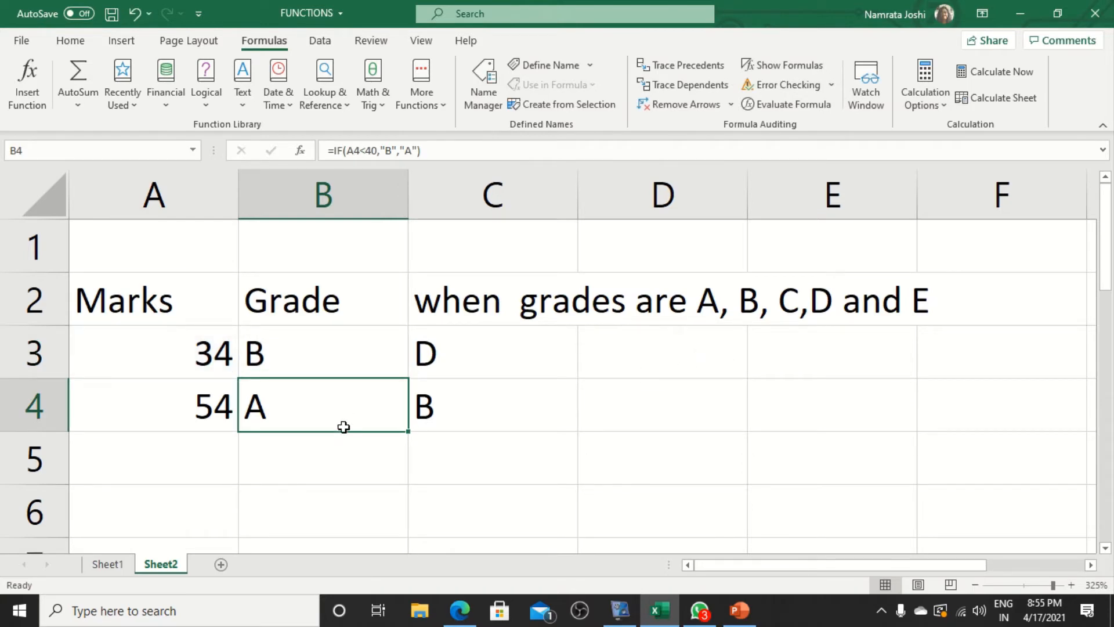
click(281, 463)
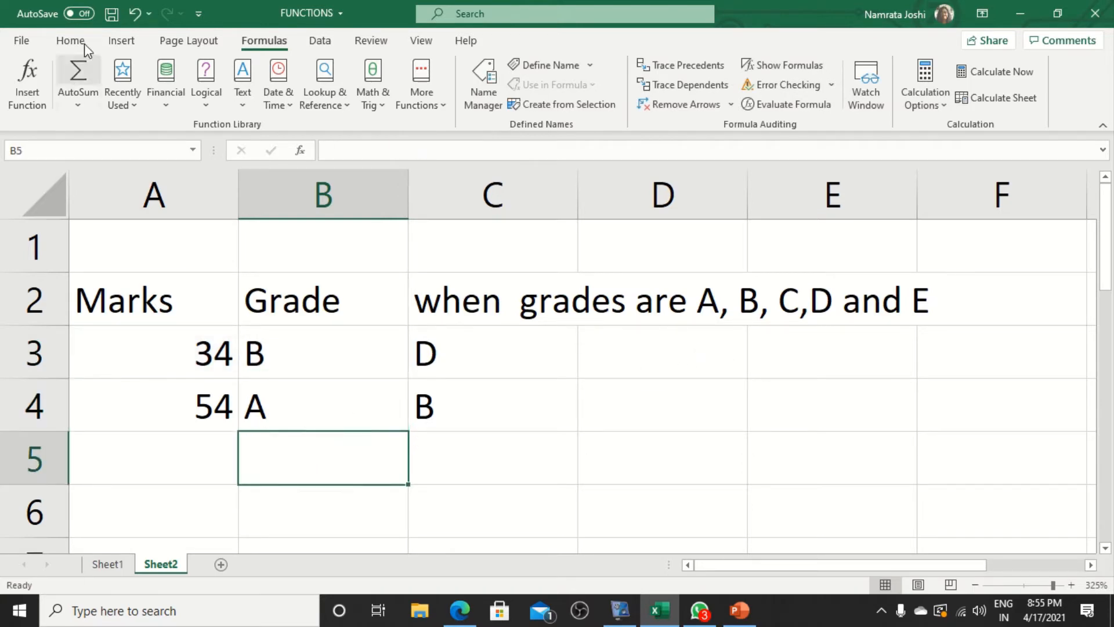
key(ctrl+v)
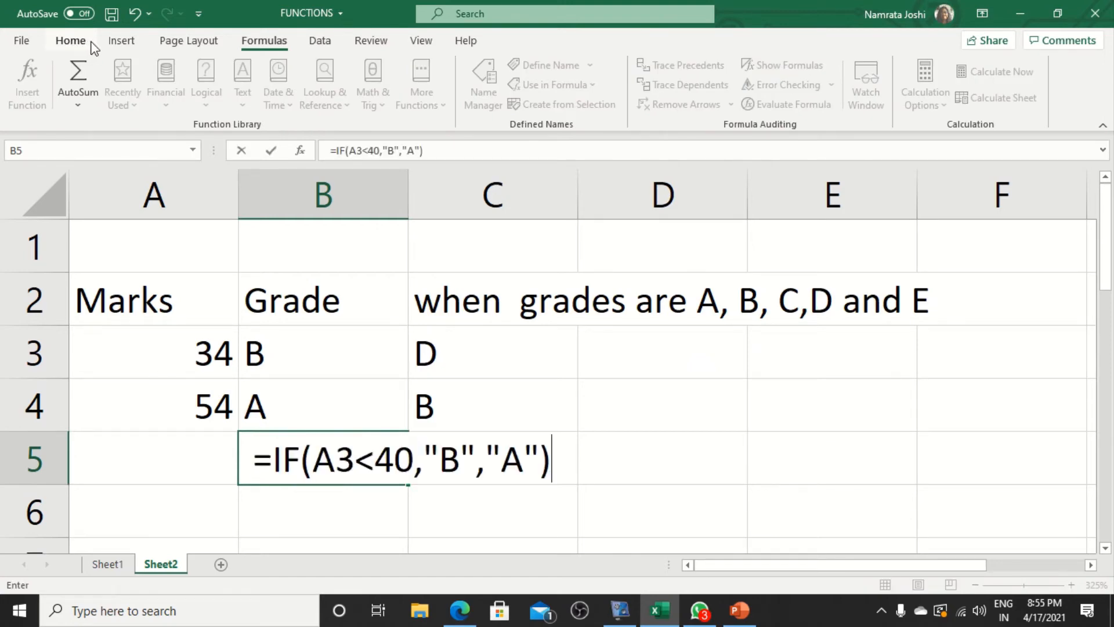
key(Return)
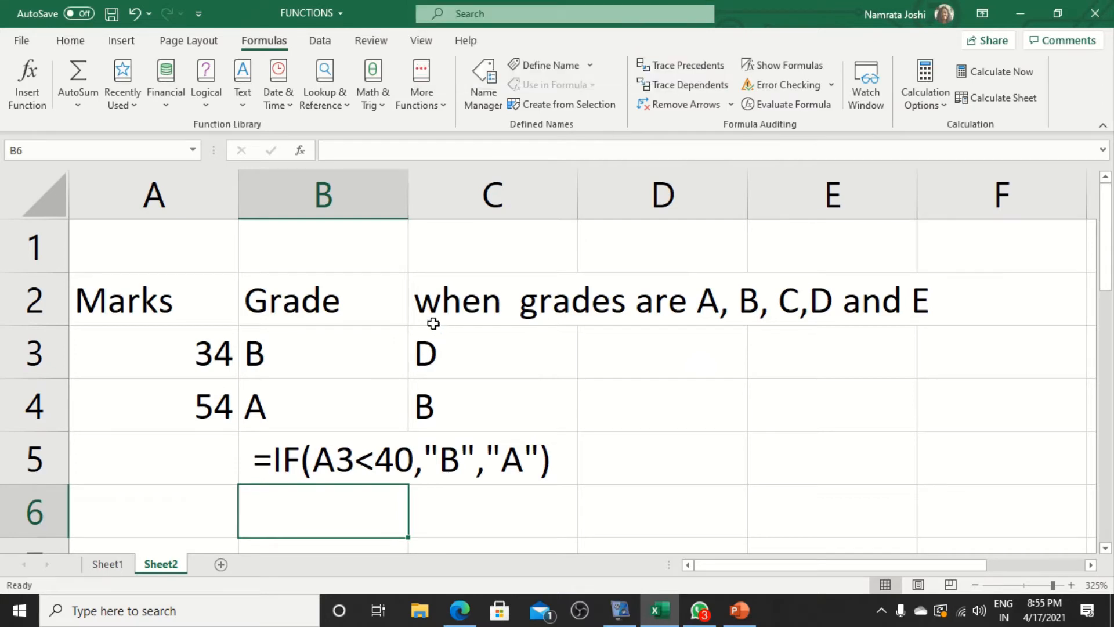
Step: Copy the full nested IF formula text from C3 into B6 as plain text
double_click(444, 365)
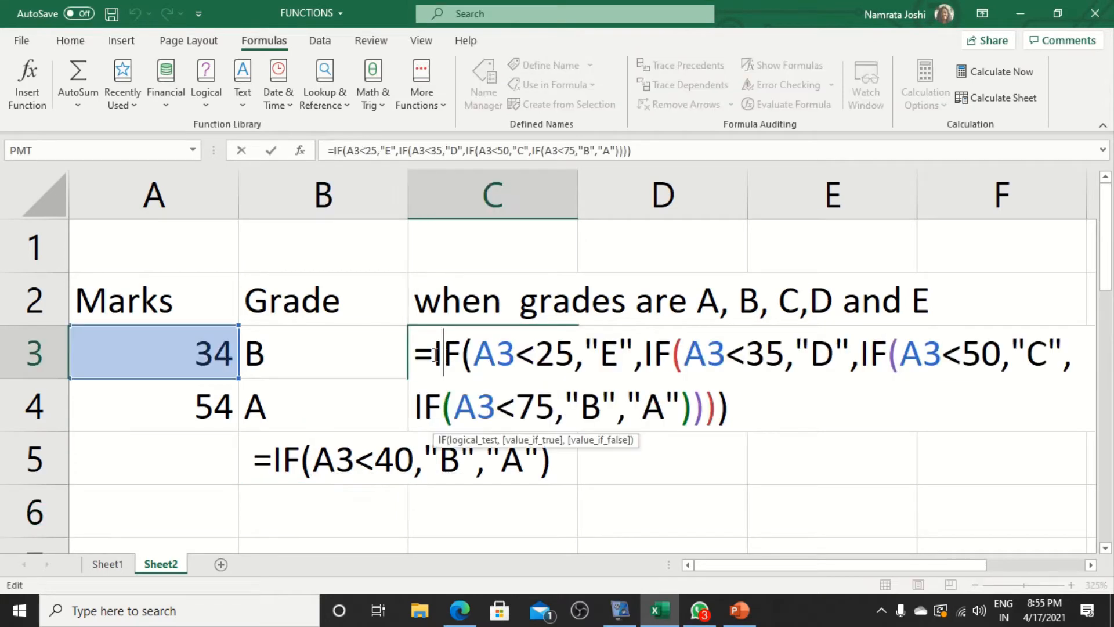
drag(418, 353, 796, 422)
key(ctrl+c)
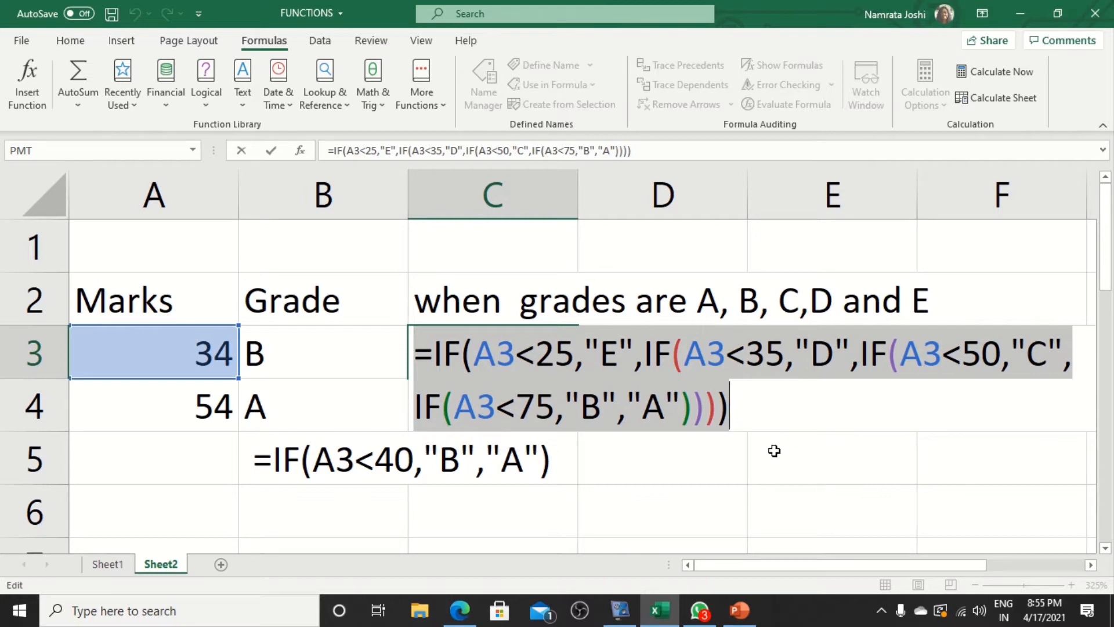
key(Return)
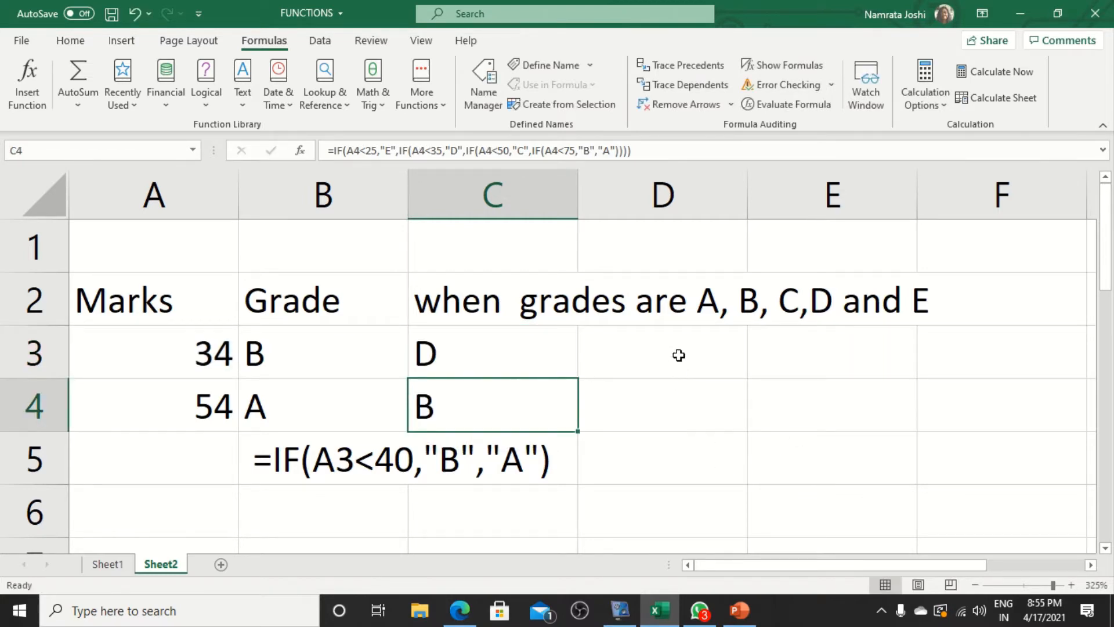
double_click(302, 506)
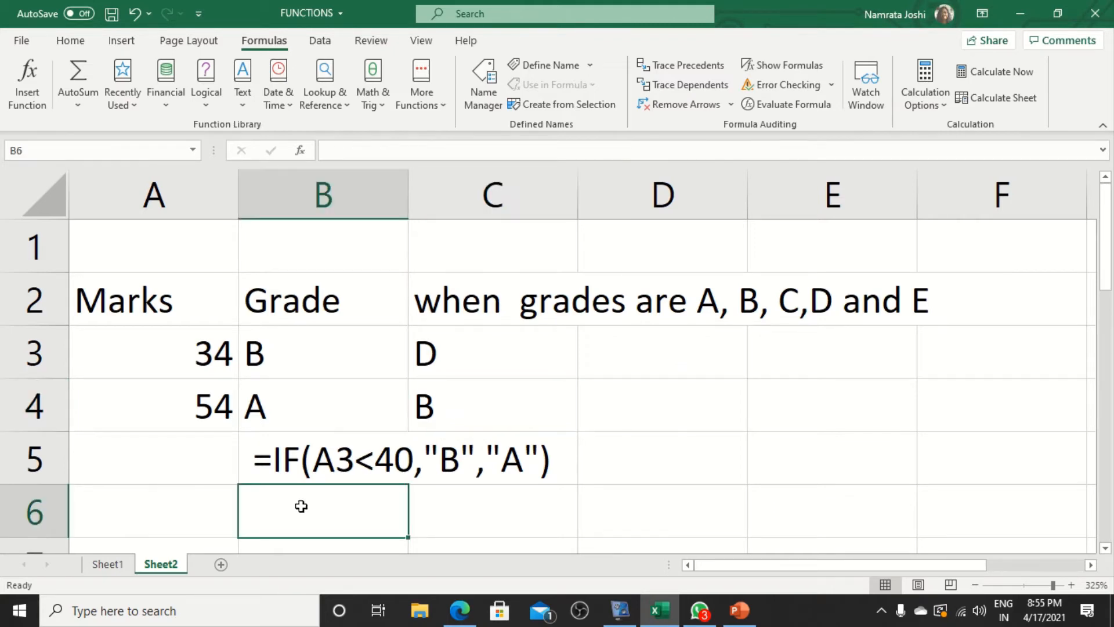
key(ctrl+v)
key(Return)
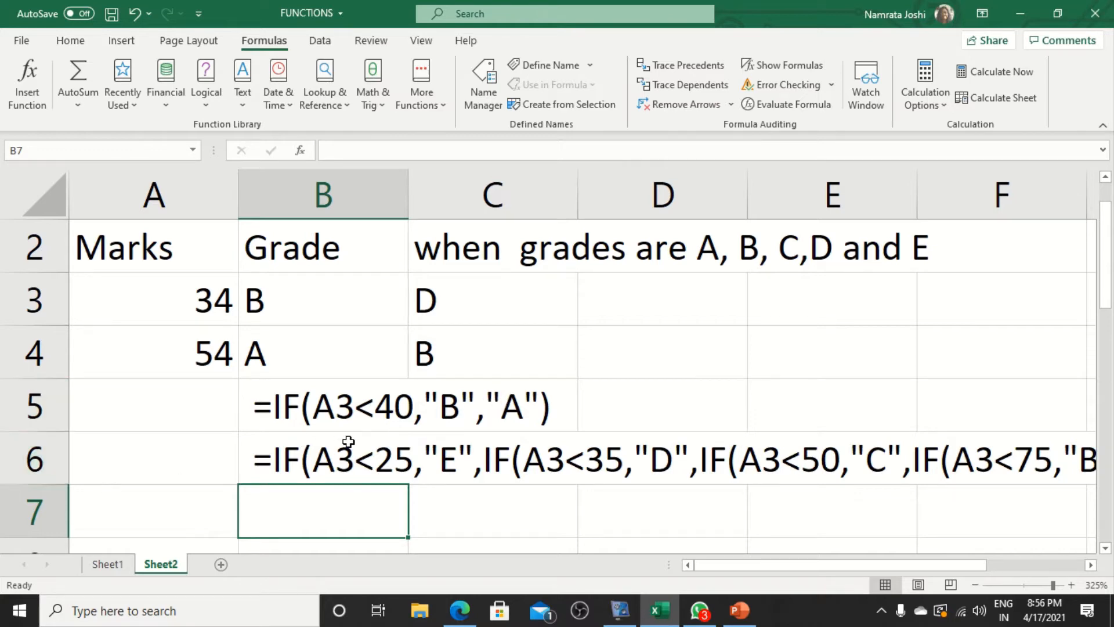
Step: Insert a new column before column D on Sheet1, between the logical function names and the IF syntax
click(115, 571)
click(145, 444)
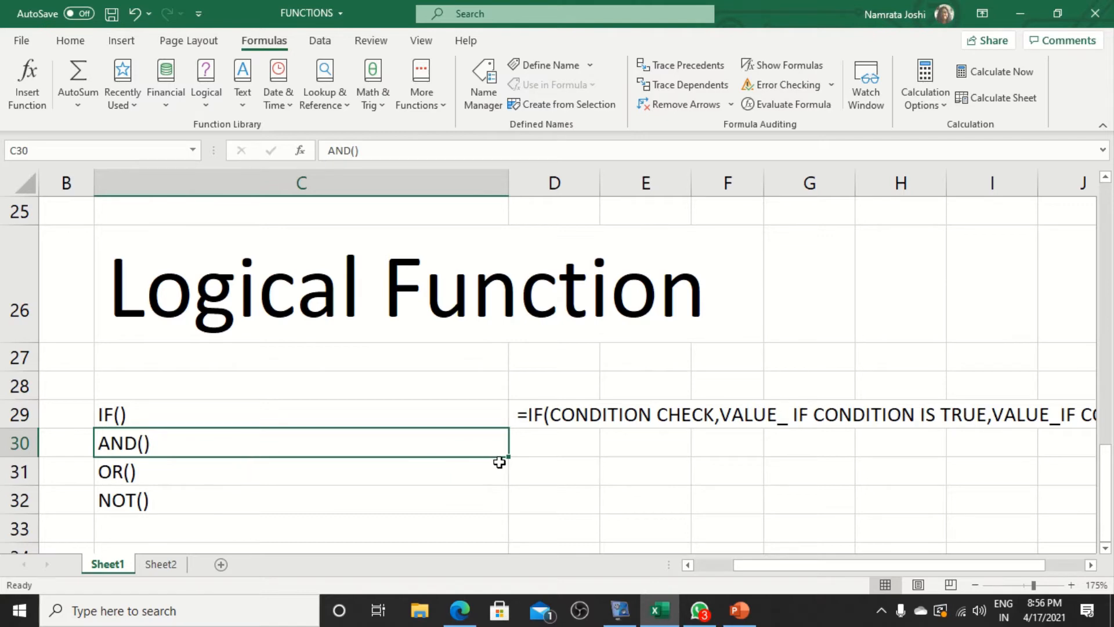
click(545, 451)
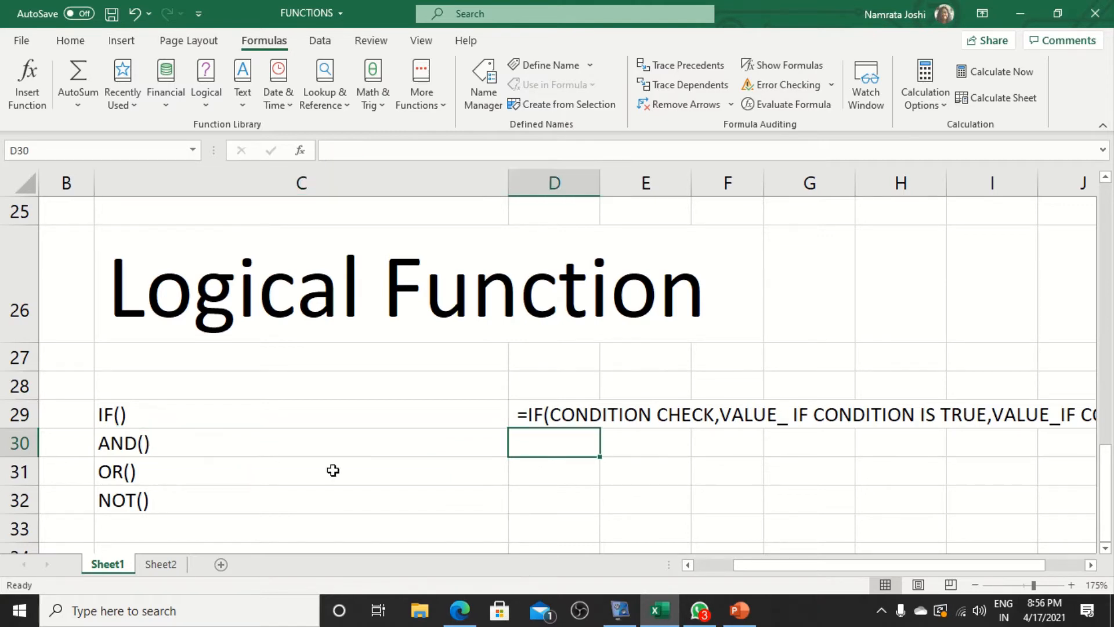
click(321, 444)
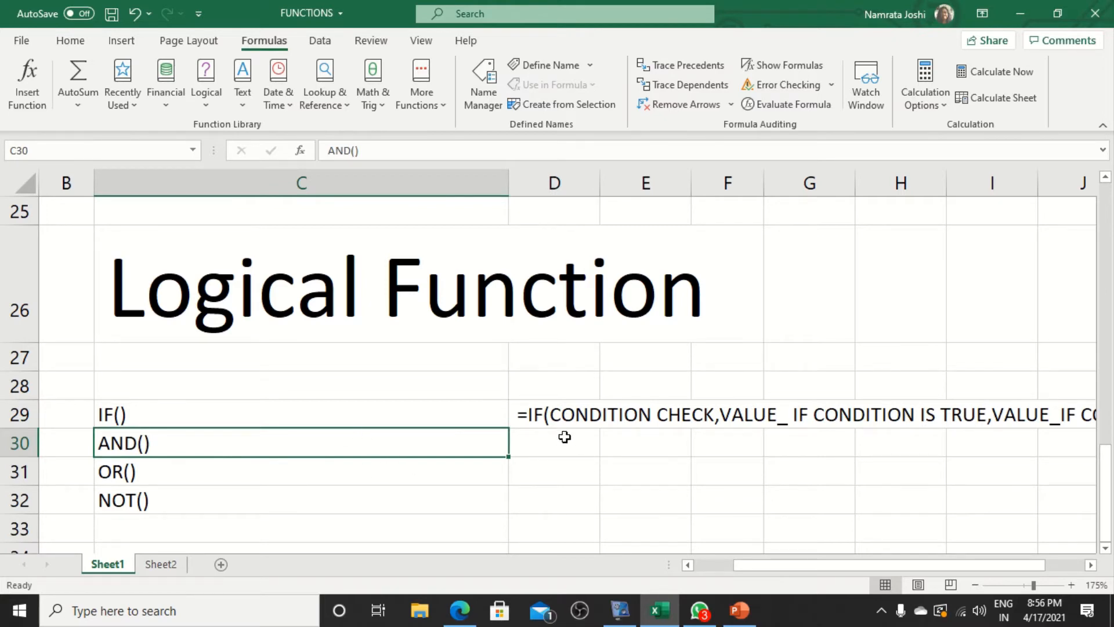
right_click(543, 184)
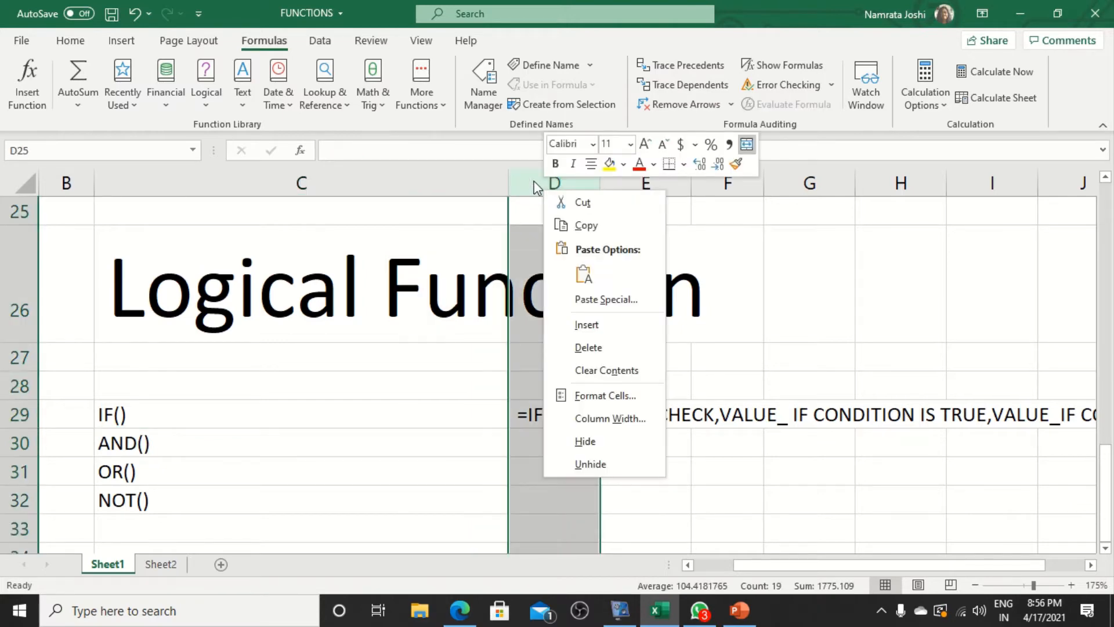
click(588, 326)
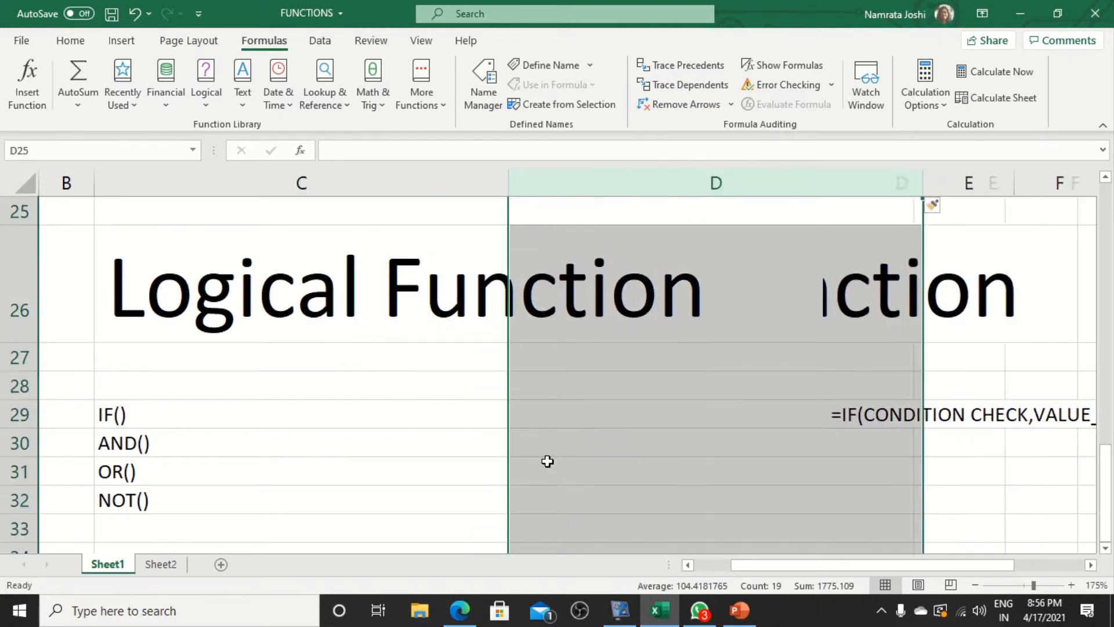
click(548, 462)
Step: Enter the description "Check a condition and give answer true or false" beside IF() in cell D29
click(584, 414)
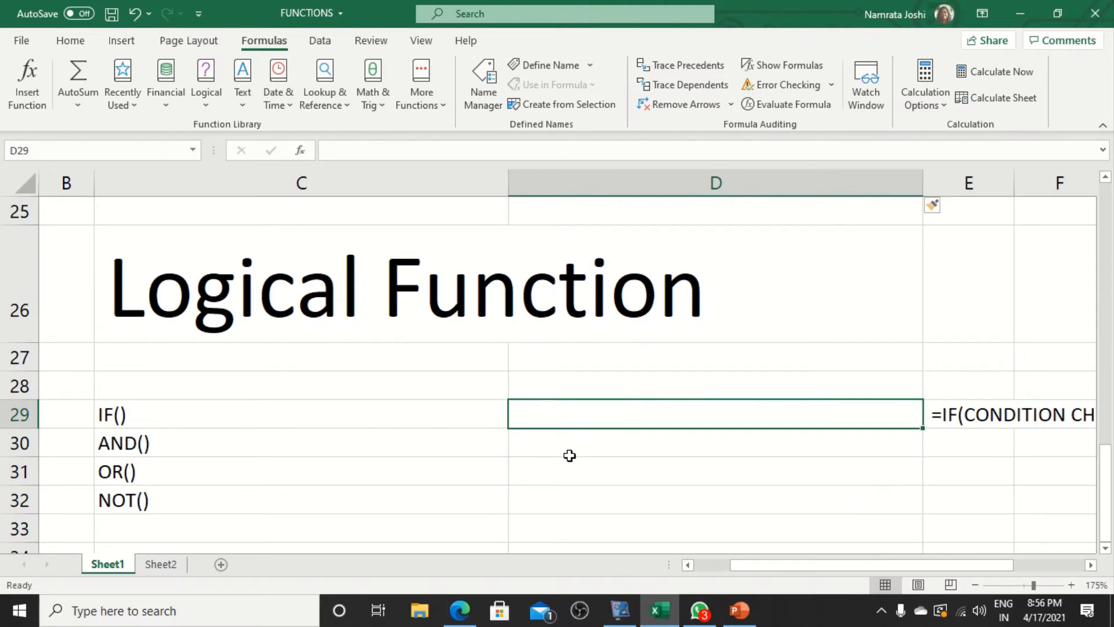
text(C)
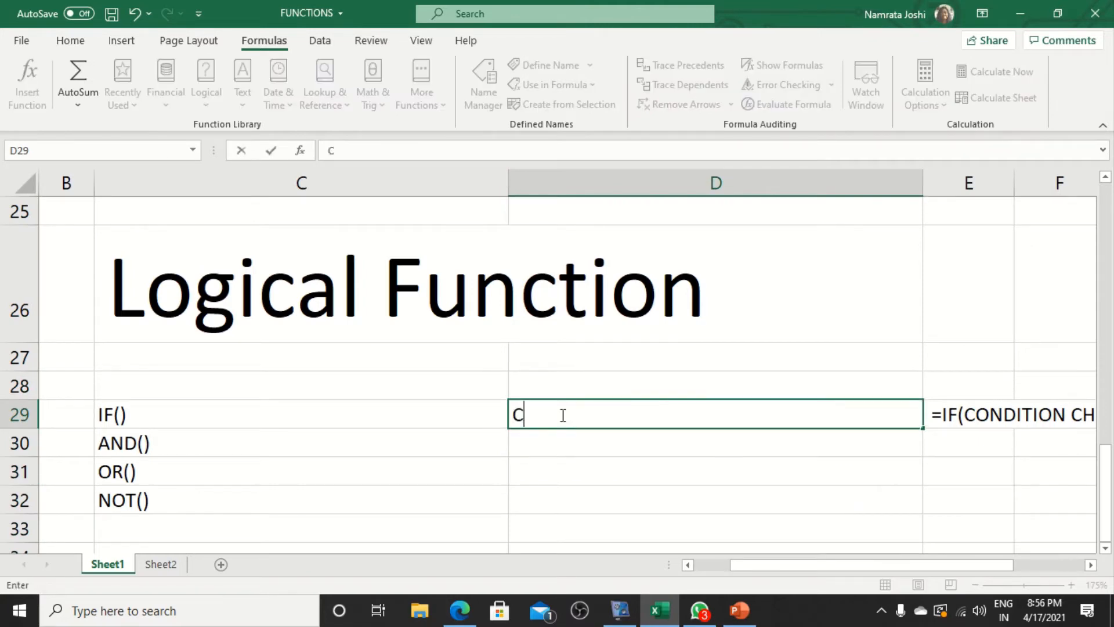
text(heck a condi)
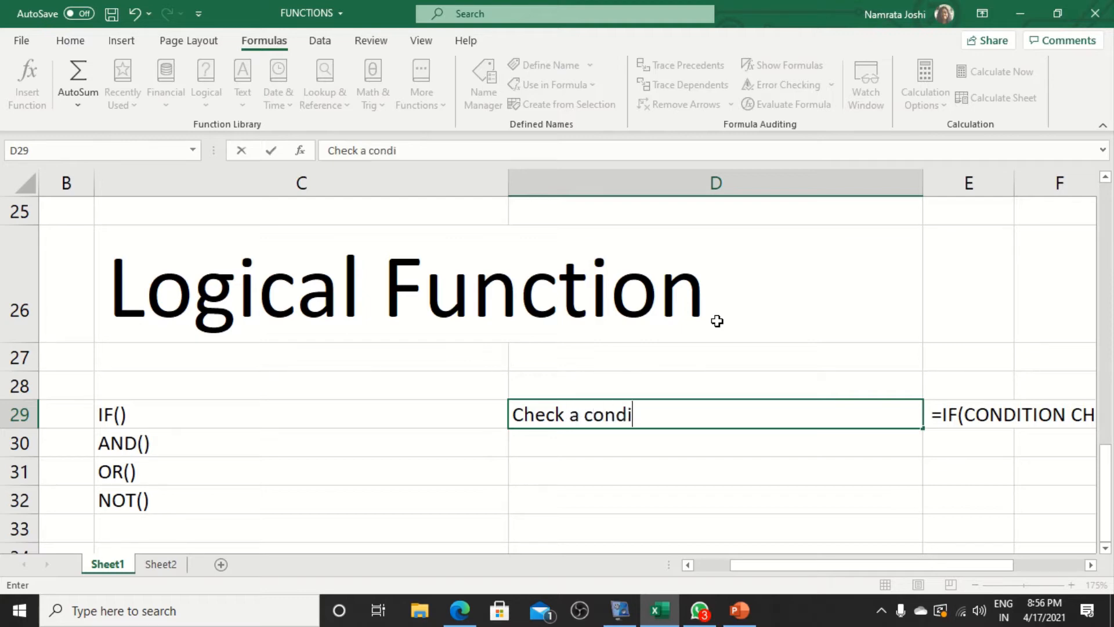
text(tion)
key(BackSpace)
text(and)
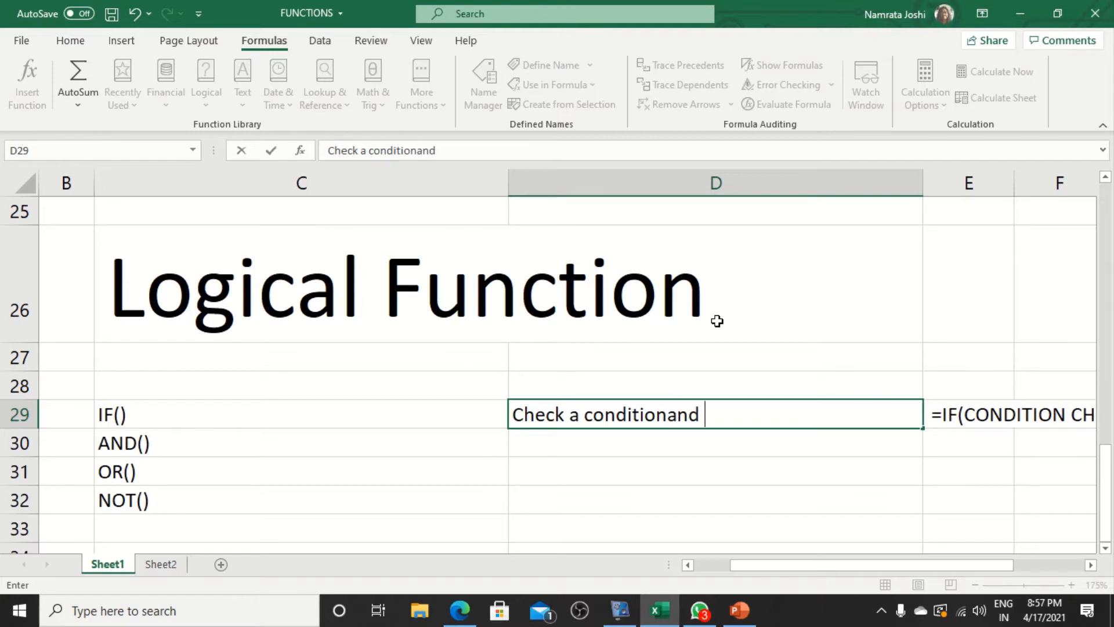
text( give ans)
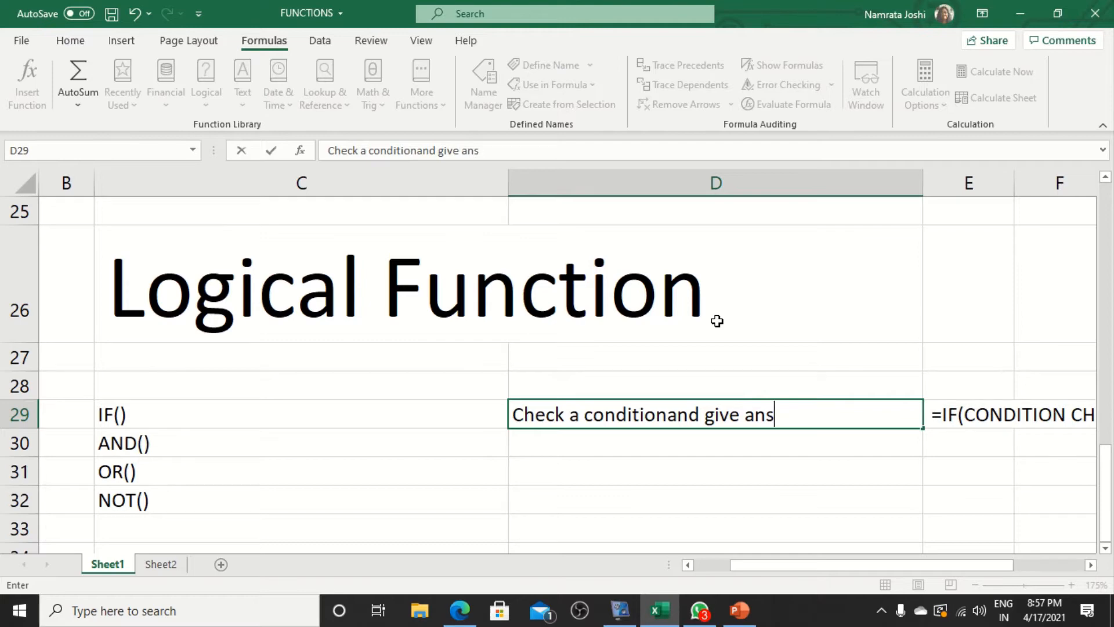
text(wer true)
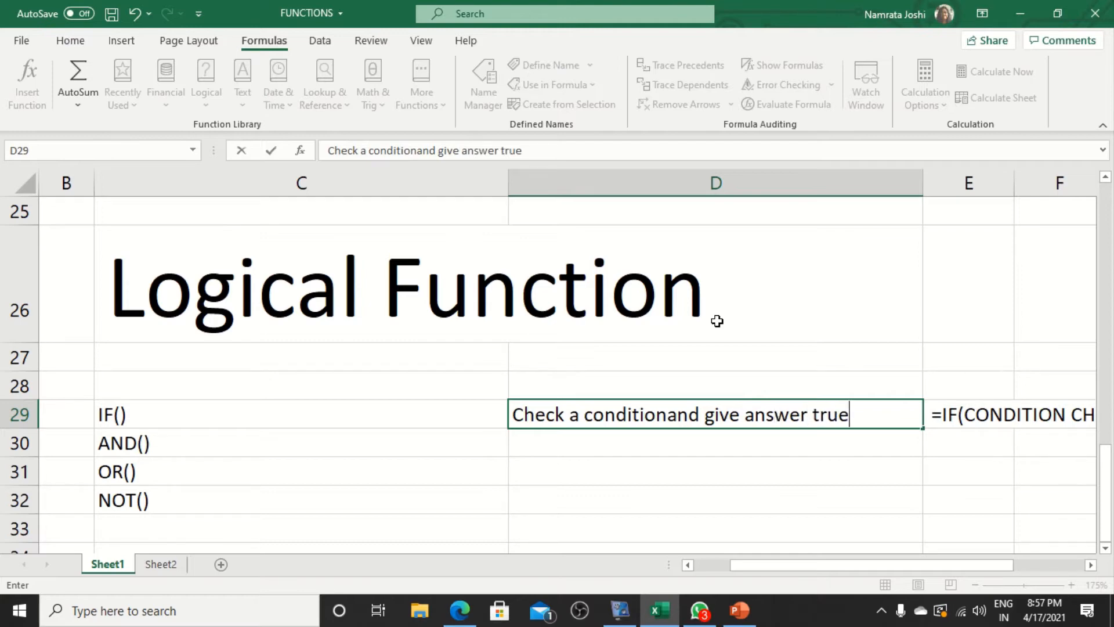
text( or false)
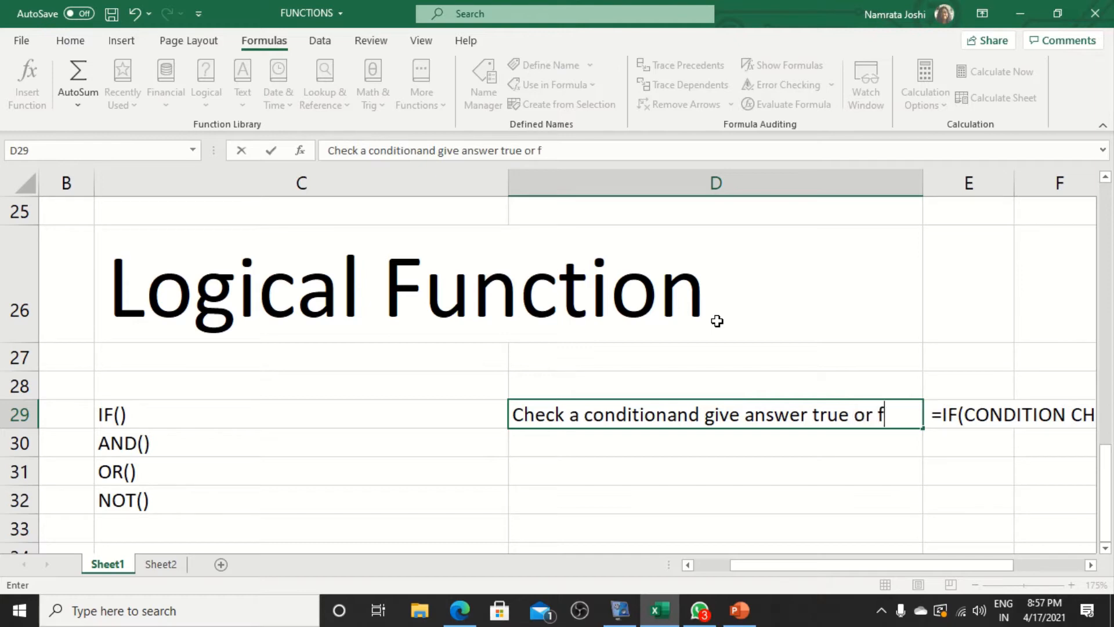
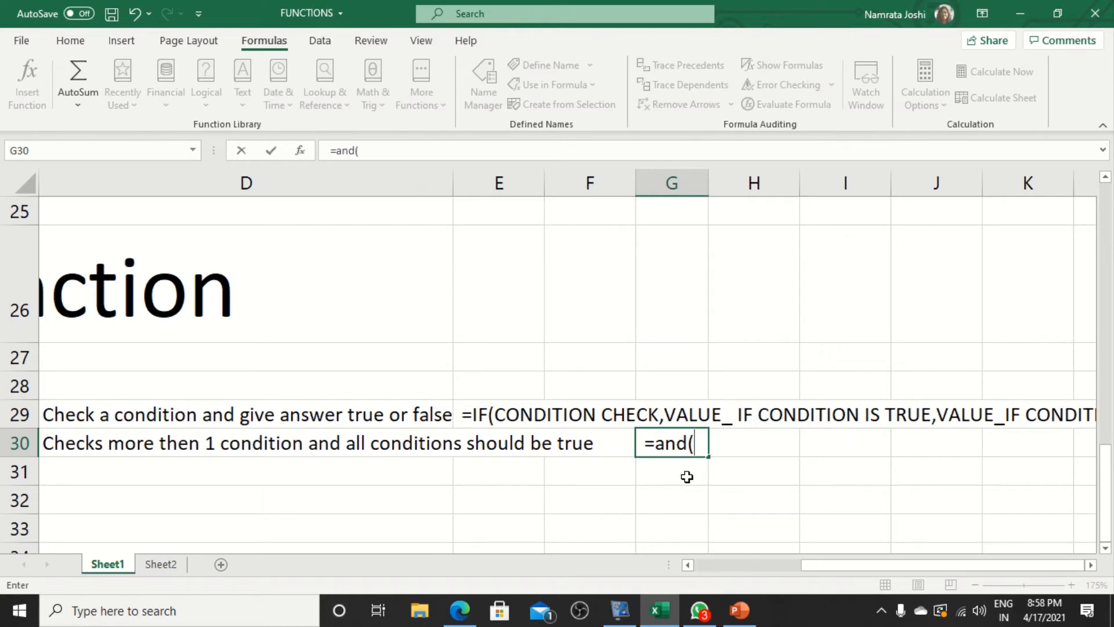
Step: Enter the AND argument text "conditioncheck, 2nd condition check,.....)" in cell G31, below the started "=and(" syntax
key(Return)
text(condition)
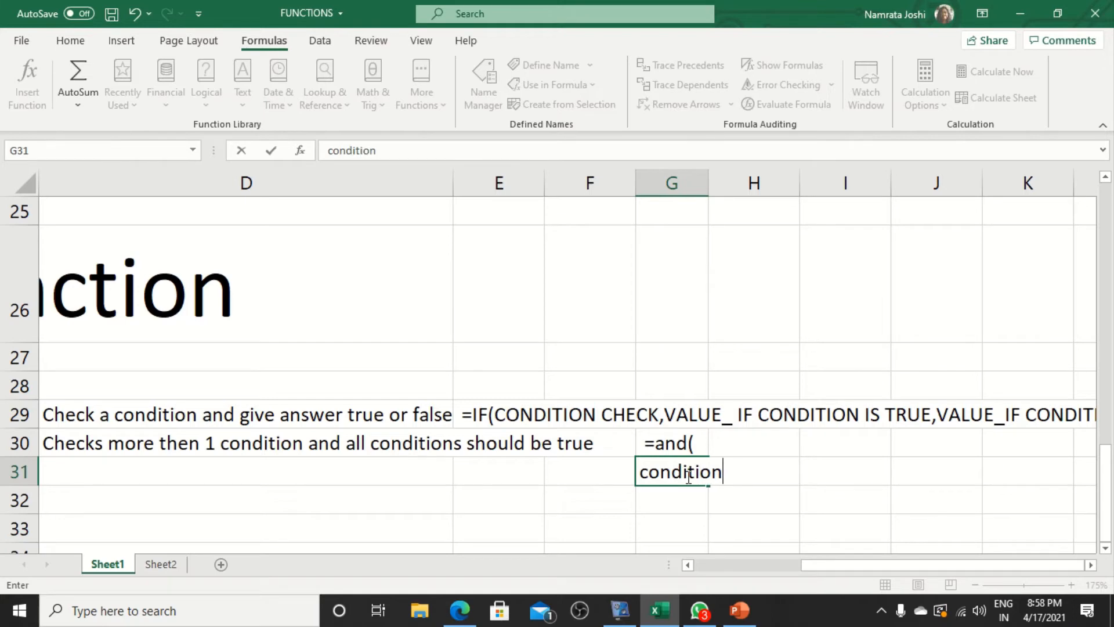
text(check,)
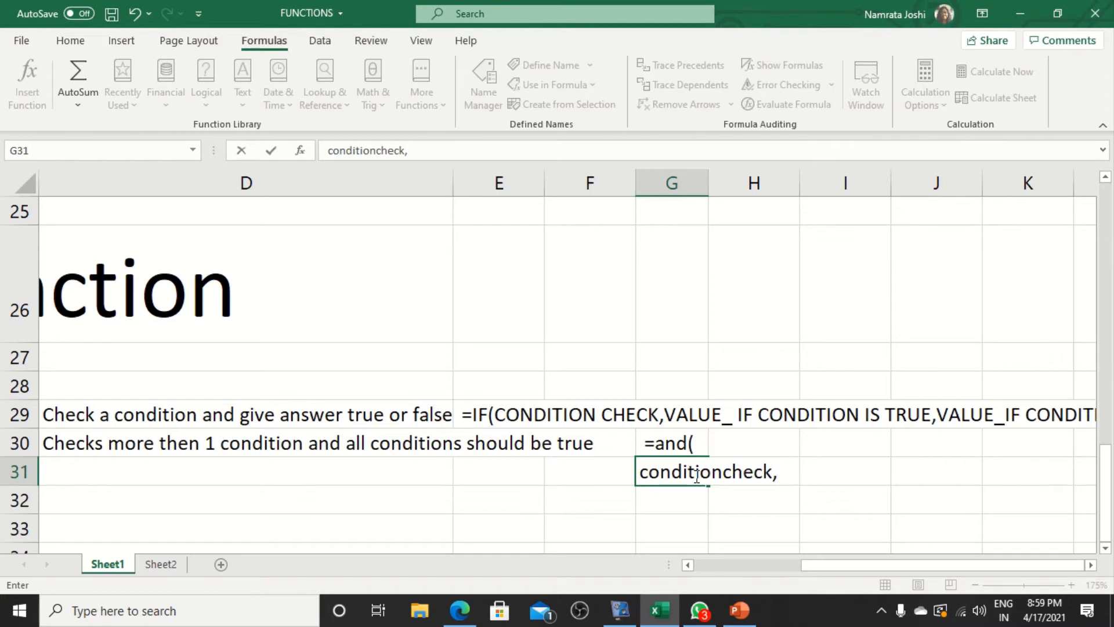
text(2)
text(nd condit)
text(ion che)
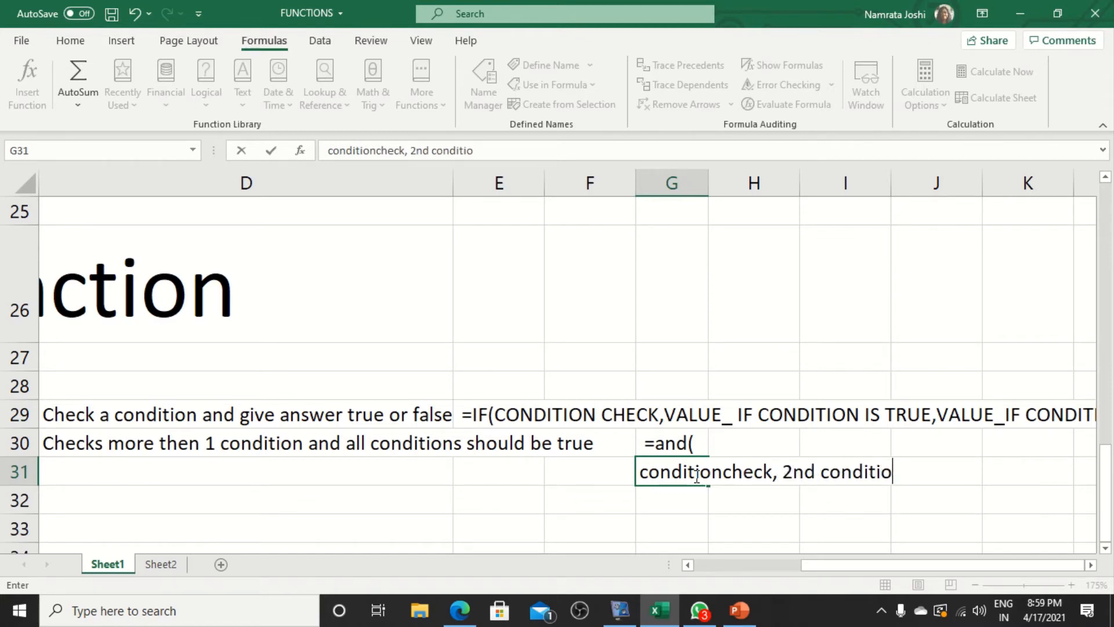
text(ck)
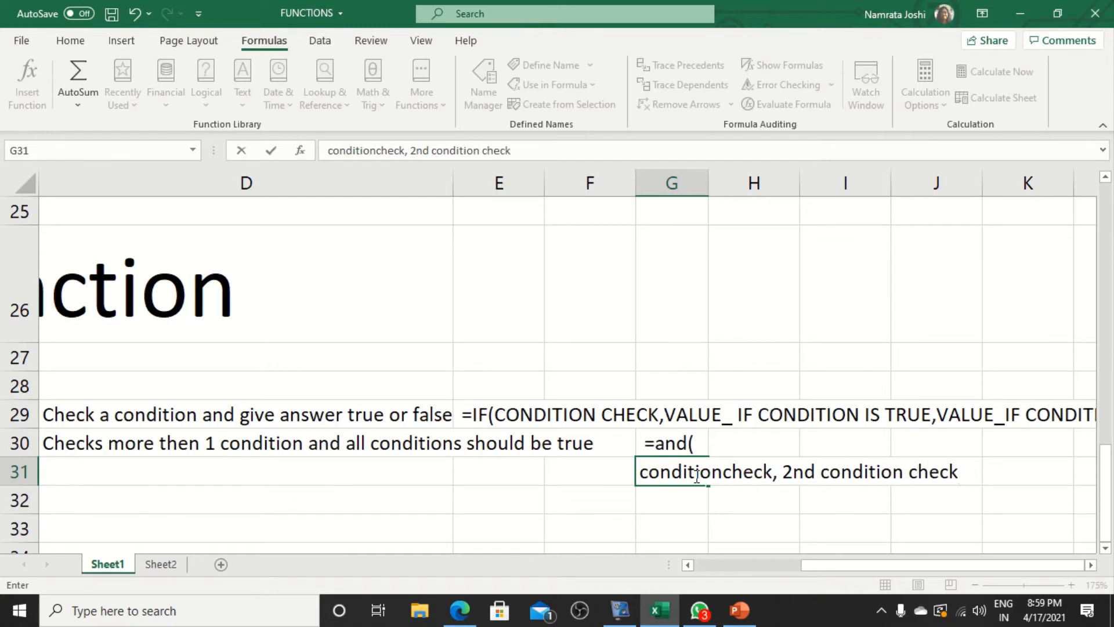
text(,.....))
key(Return)
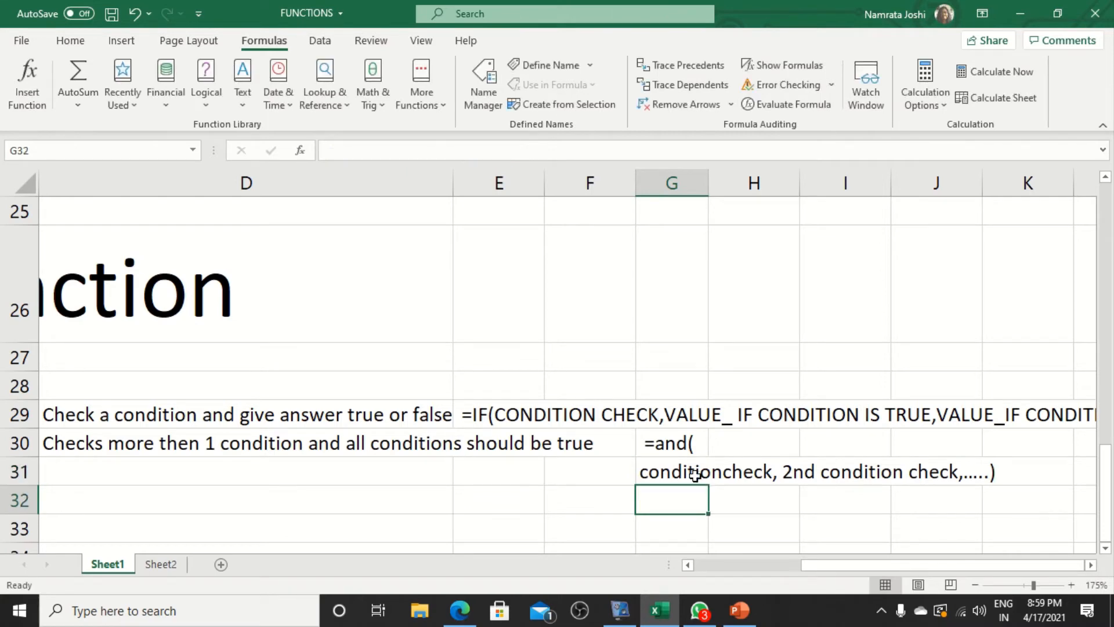
Step: Move the argument text from G31 to the end of "=and(" in G30, completing the AND syntax in one cell
click(684, 443)
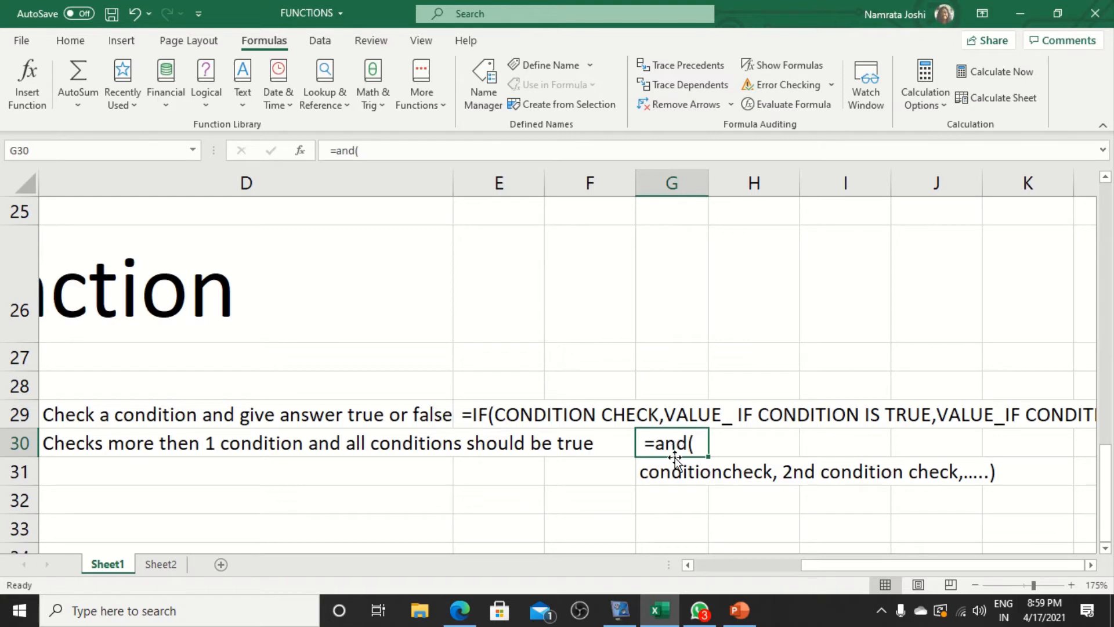
double_click(654, 473)
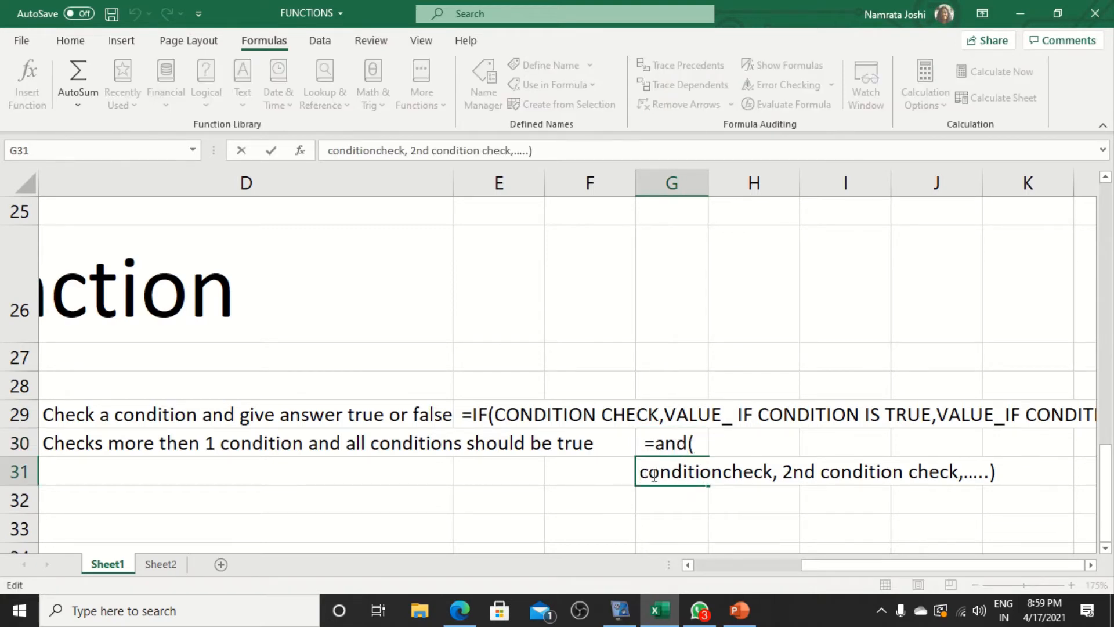
drag(654, 473, 1015, 498)
key(ctrl+c)
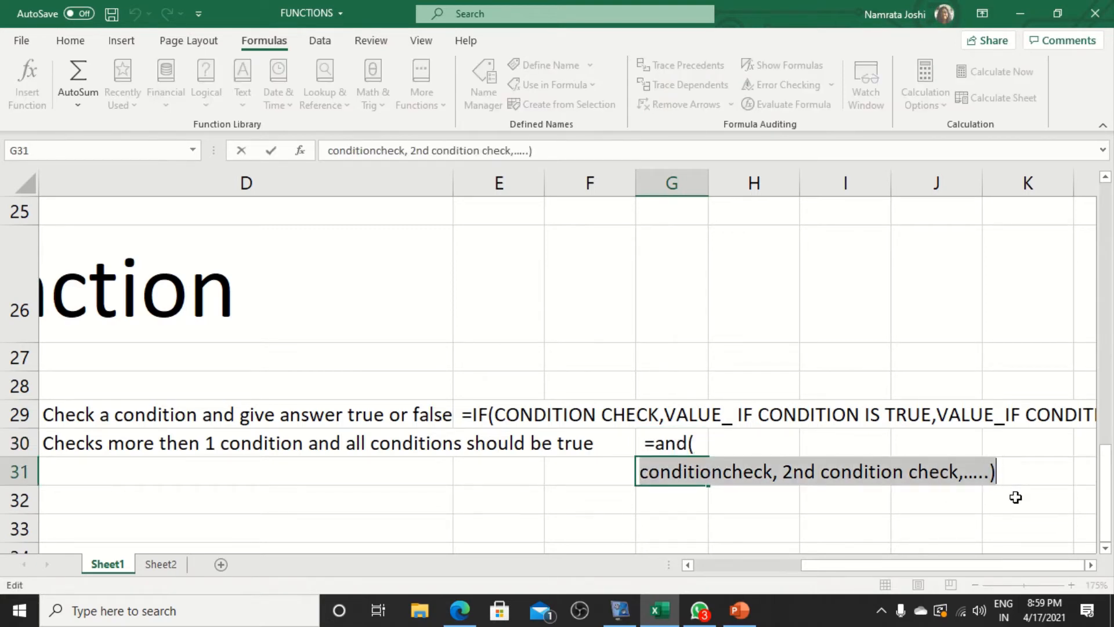
key(Delete)
click(693, 445)
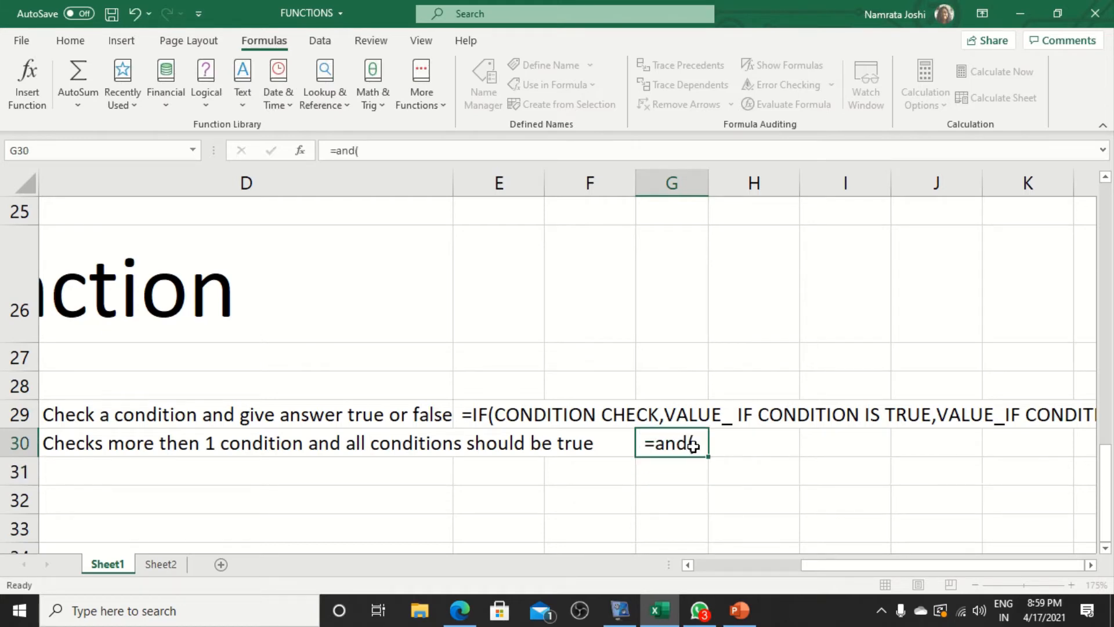
double_click(693, 445)
key(ctrl+v)
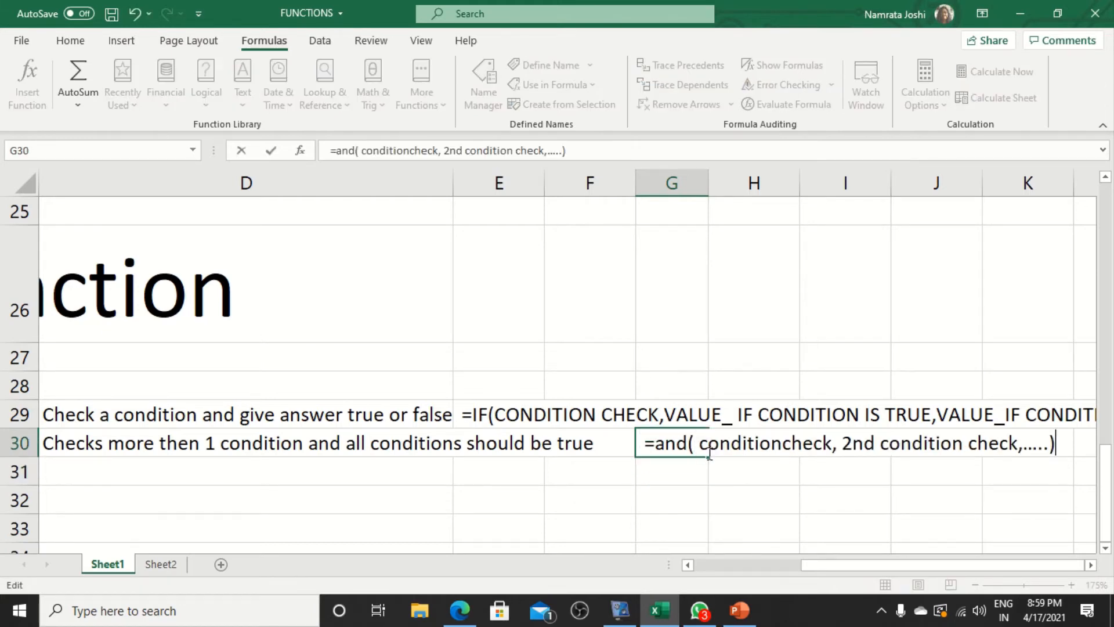
click(724, 498)
click(559, 496)
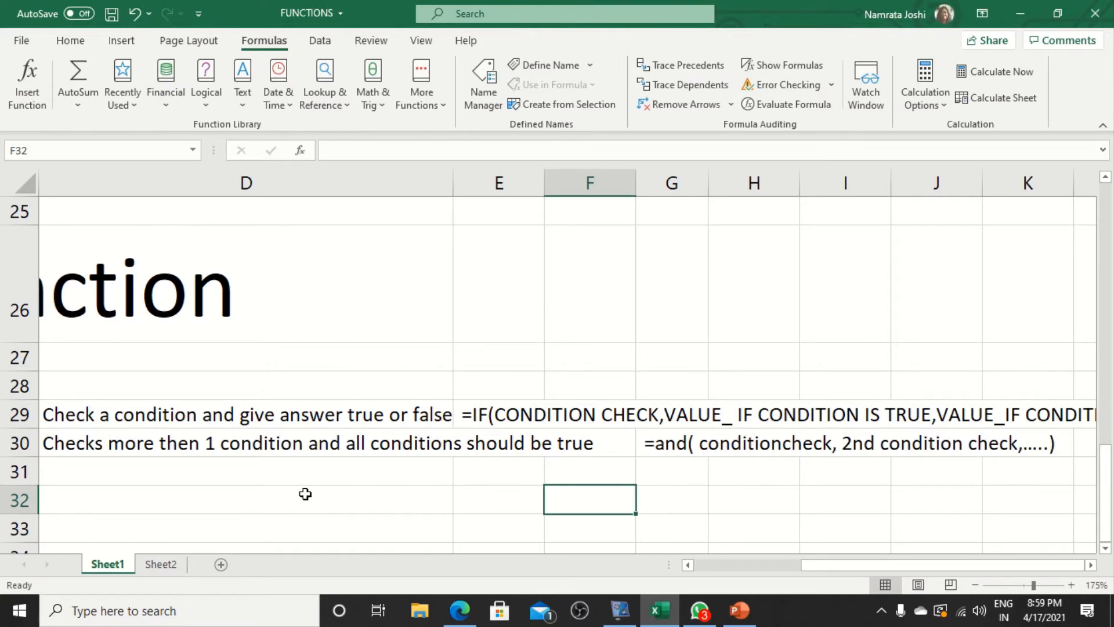
Step: Enter the headings "Marks" in A9 and "Division" in B9 on Sheet2
click(162, 565)
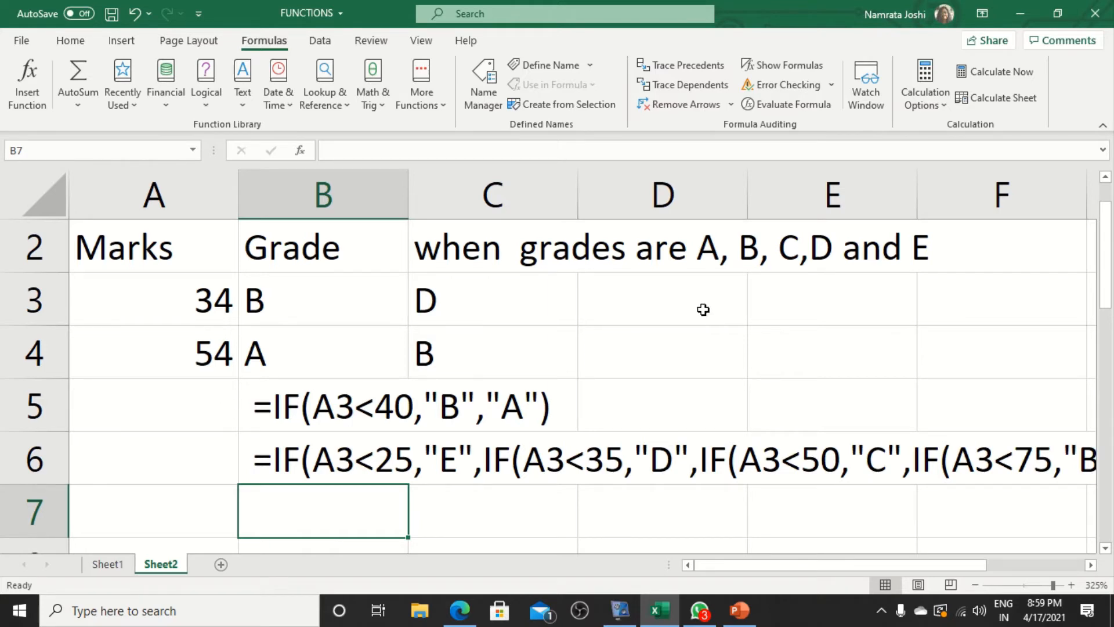
click(672, 308)
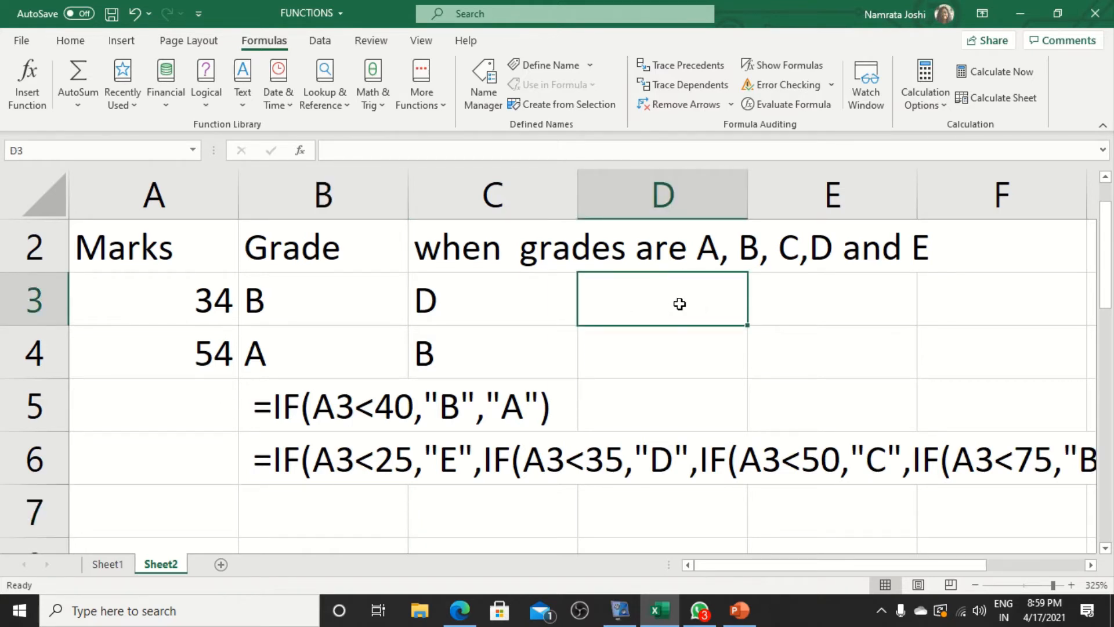
scroll(354, 499, down, 2)
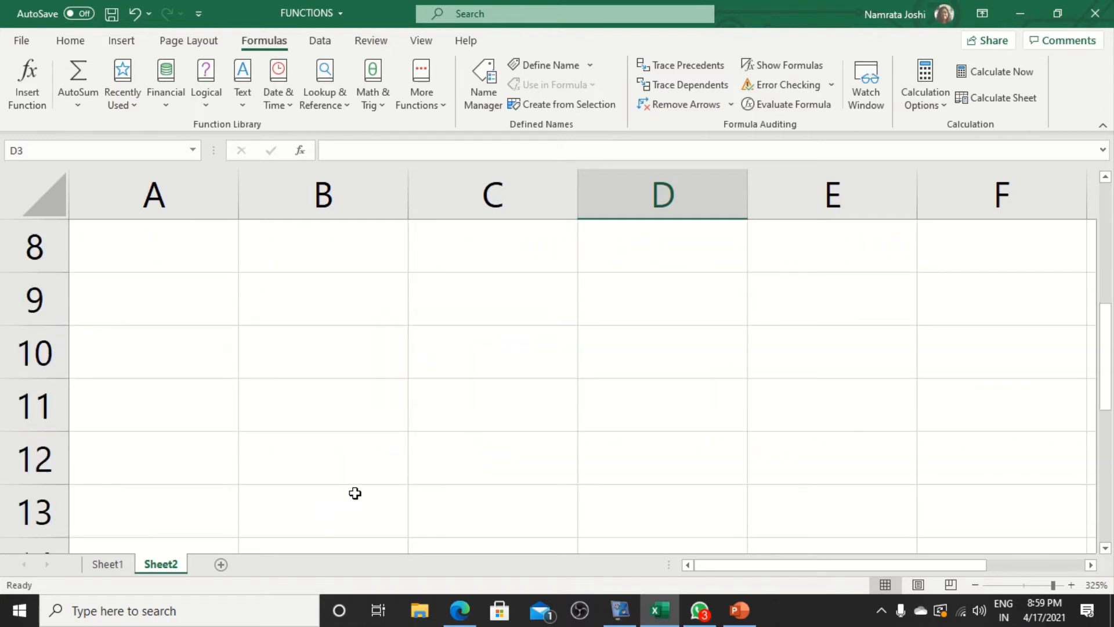
click(153, 300)
text(Marks)
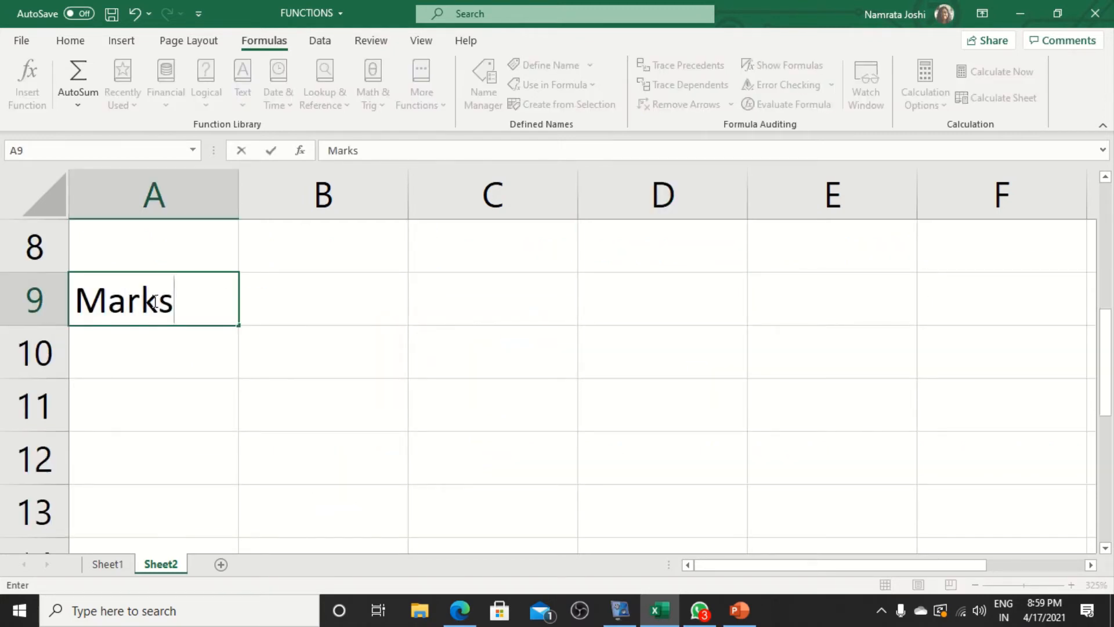
key(Tab)
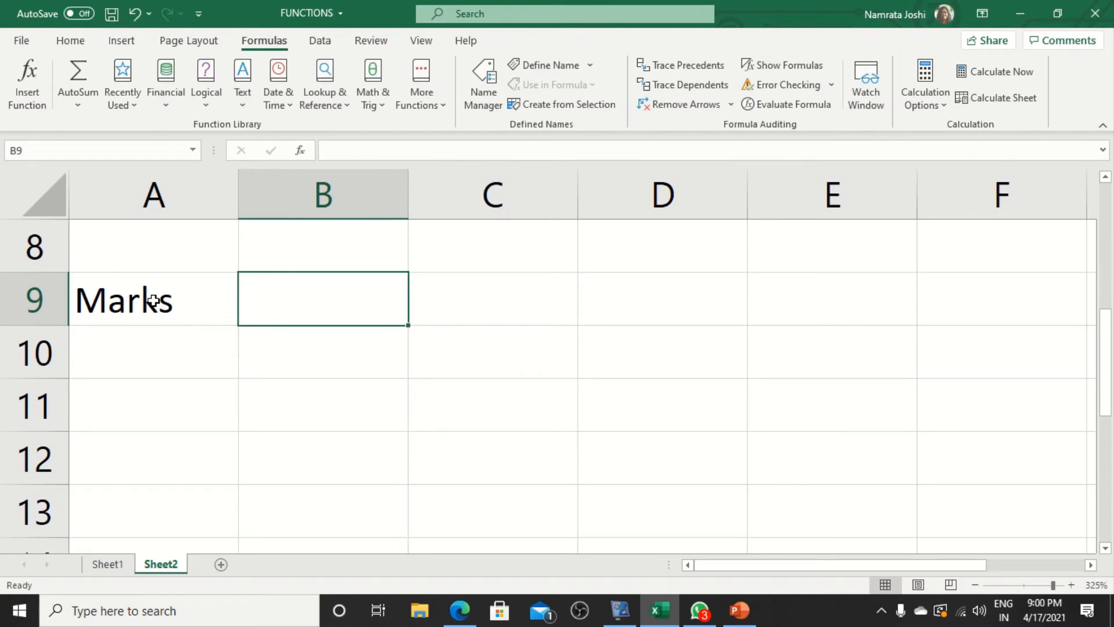
text(Division)
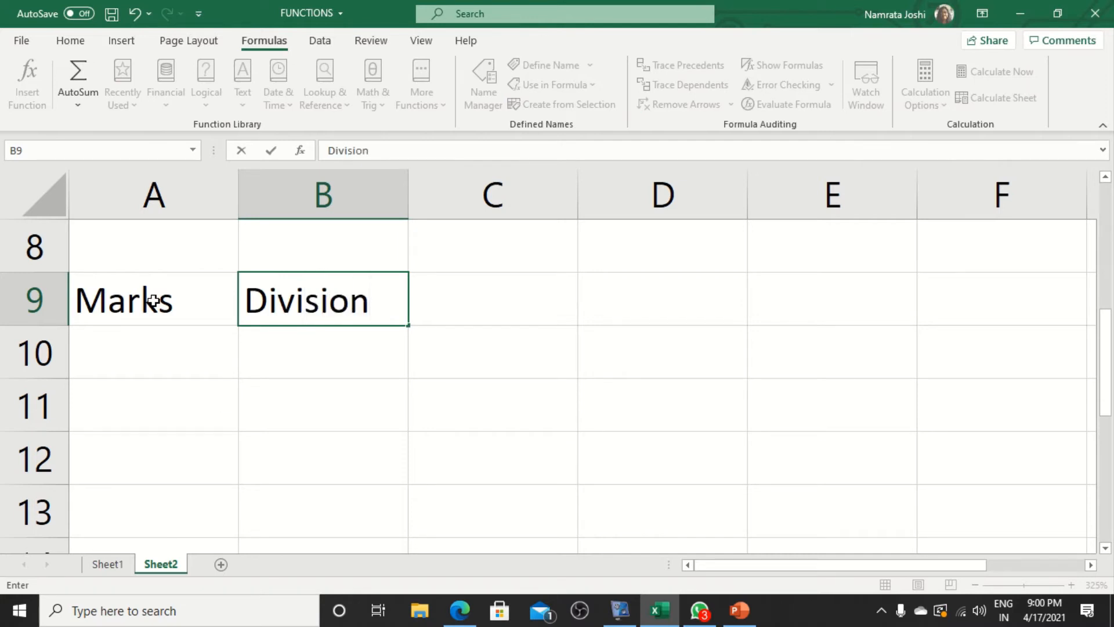
key(Return)
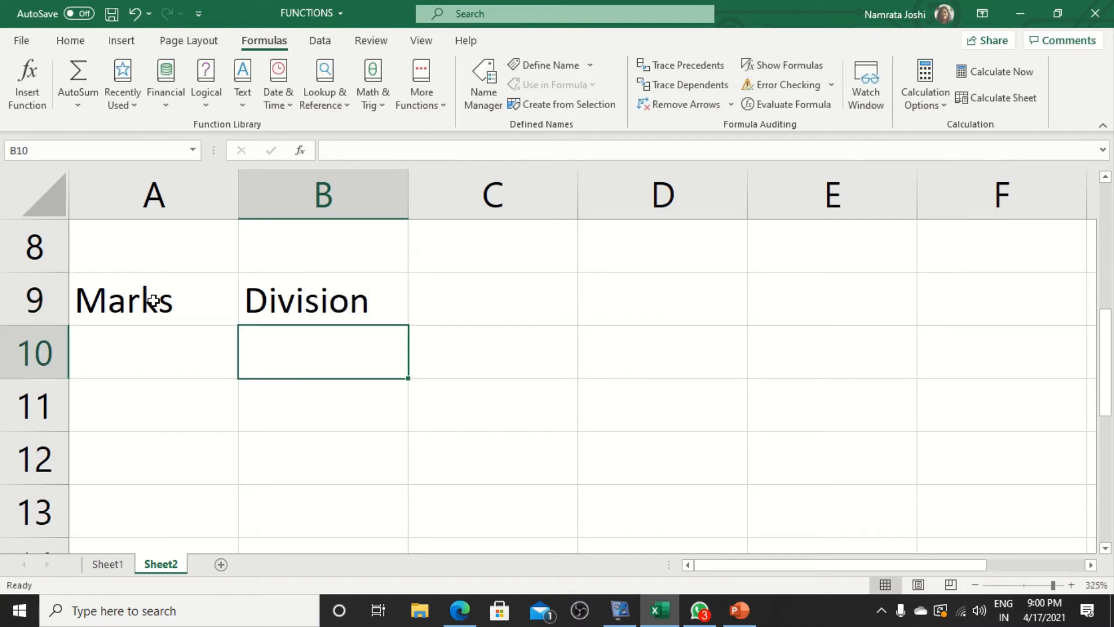
Step: Enter the marks 33, 46 and 65 in cells A10 to A12 under the Marks heading
key(Left)
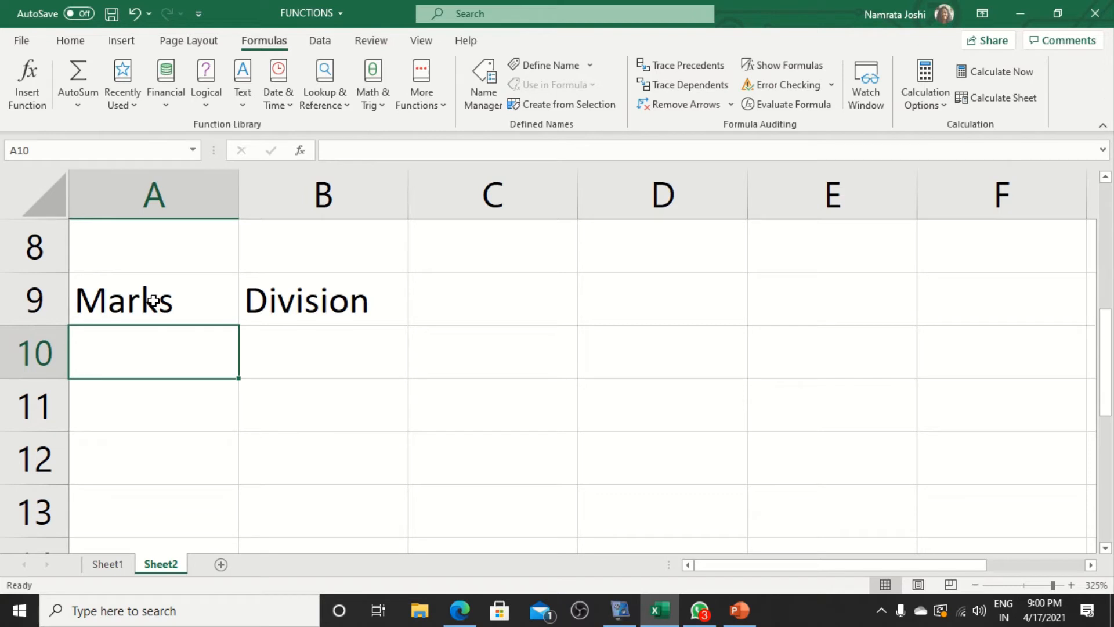
text(33)
key(Return)
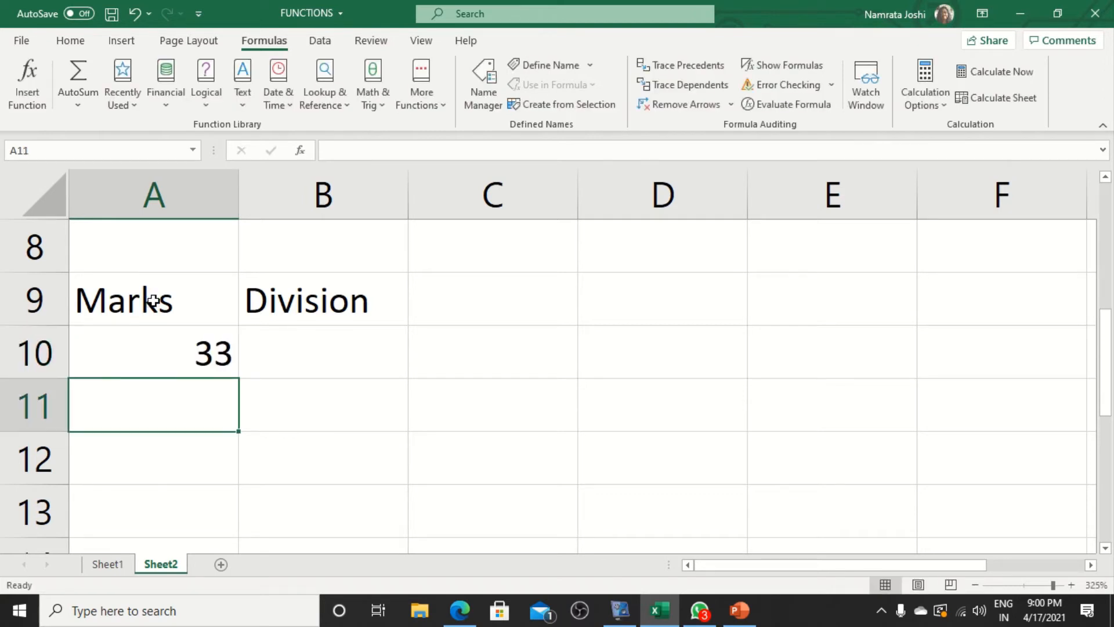
text(46)
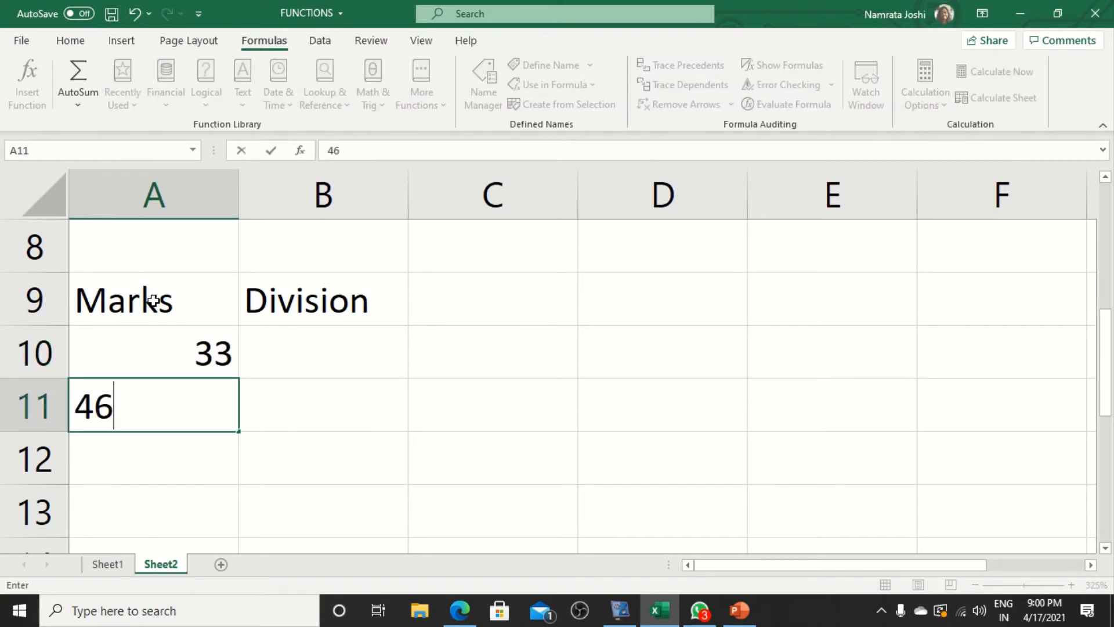
key(Return)
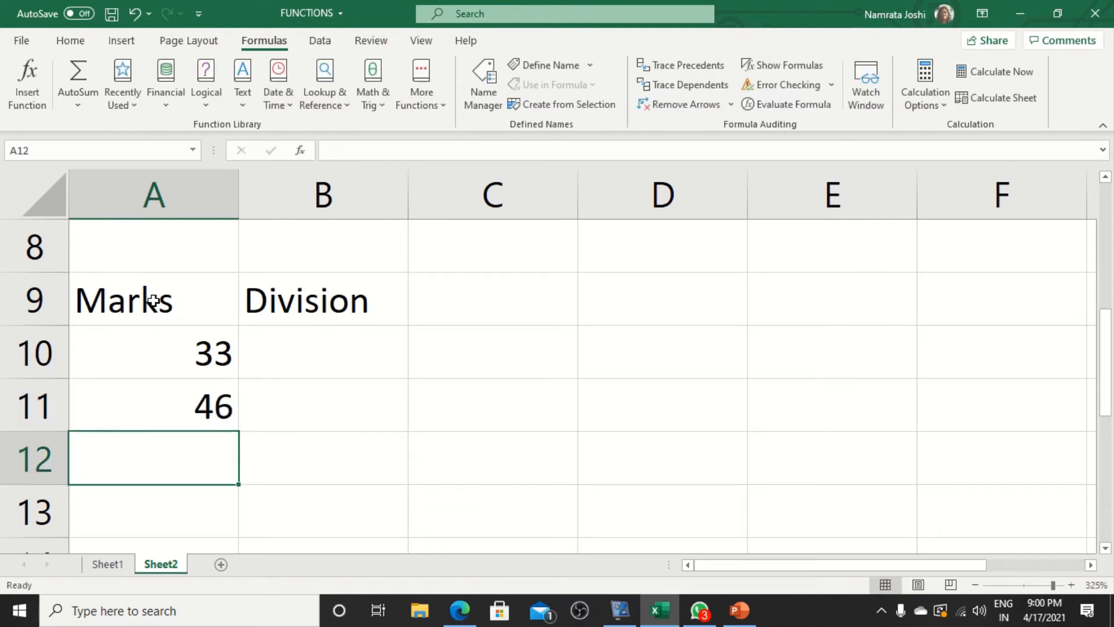
text(65)
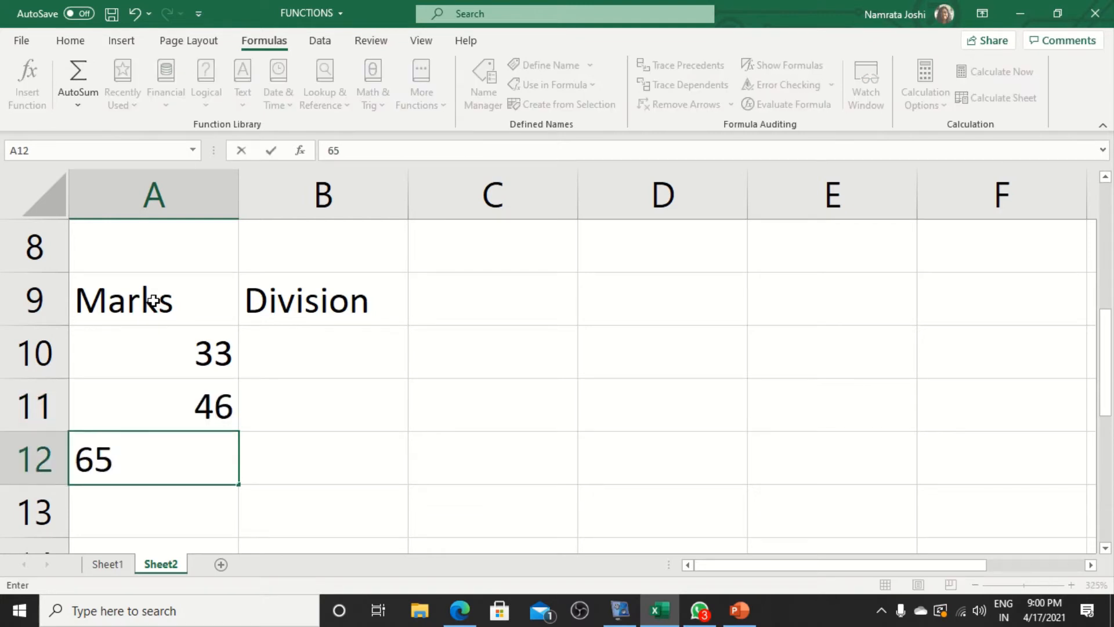
key(Return)
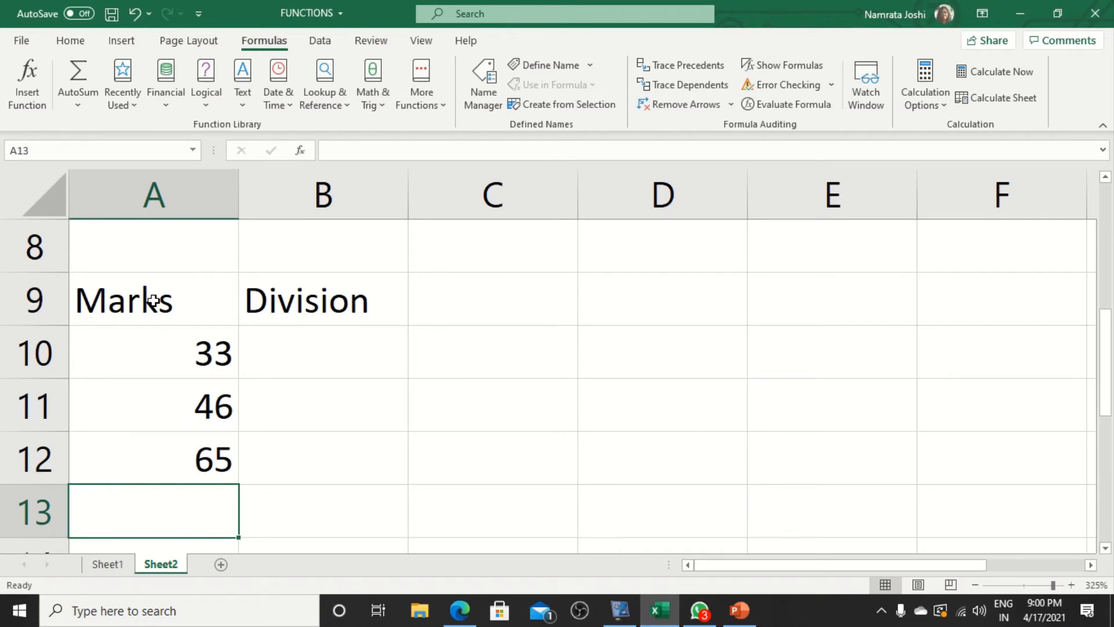
Step: Enter the formula =AND(A10>=33,A10<=45) in B10 to check whether the first mark lies between 33 and 45
key(Up)
key(Up)
key(Up)
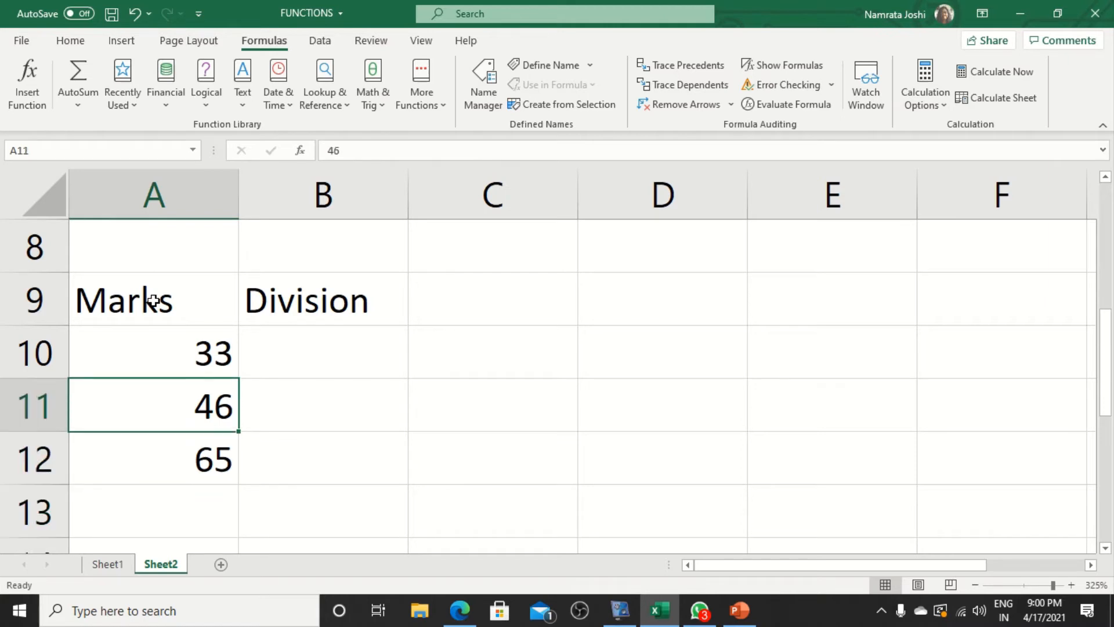
key(Right)
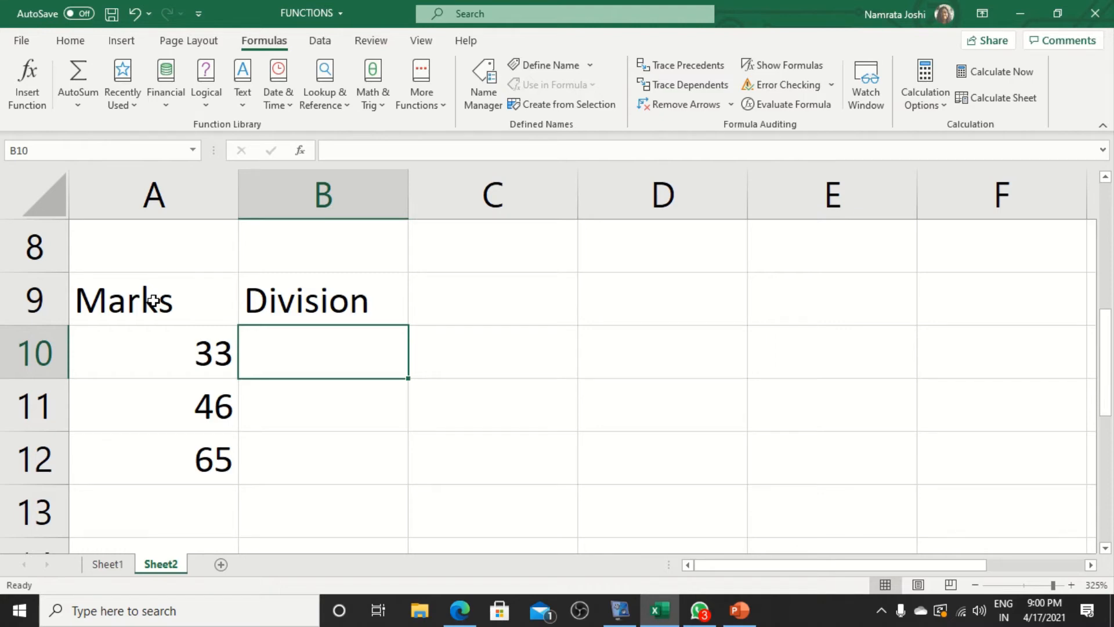
text(=and)
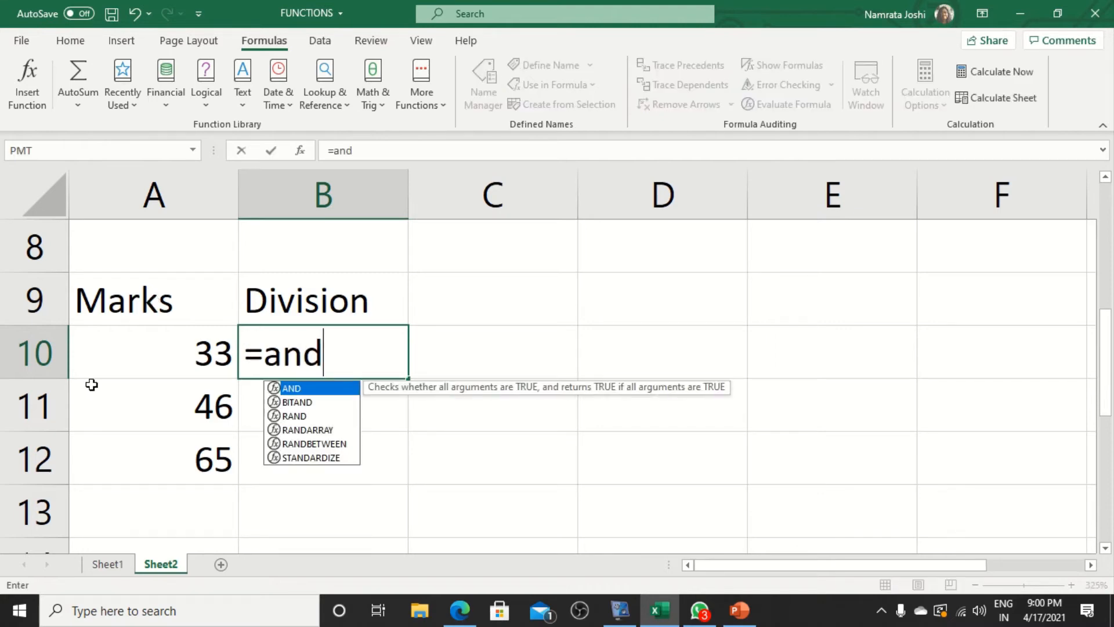
text(()
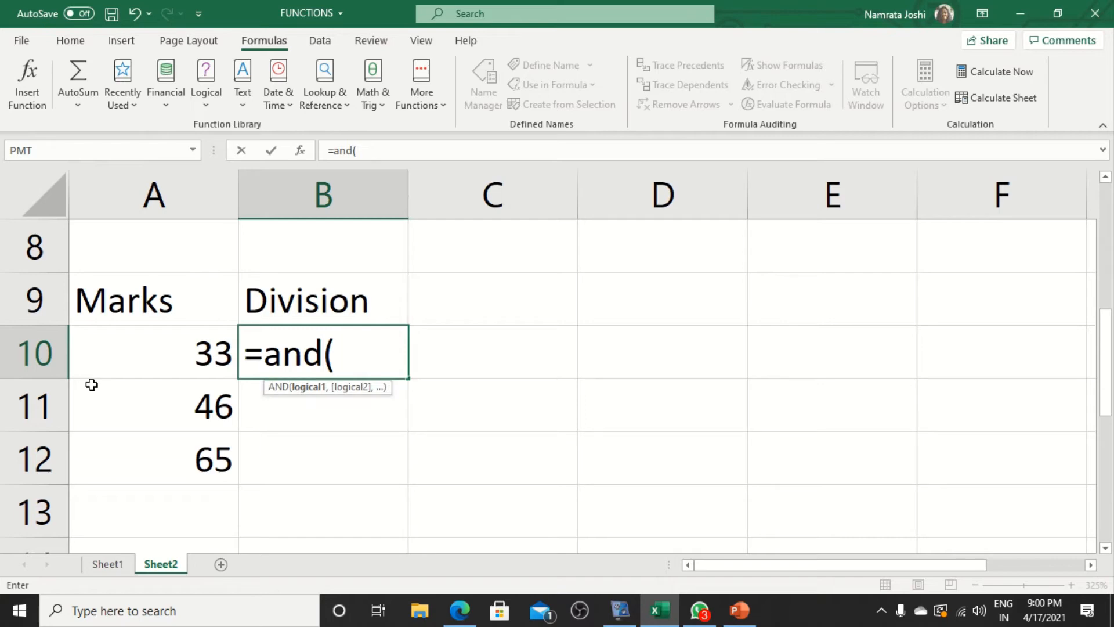
click(191, 354)
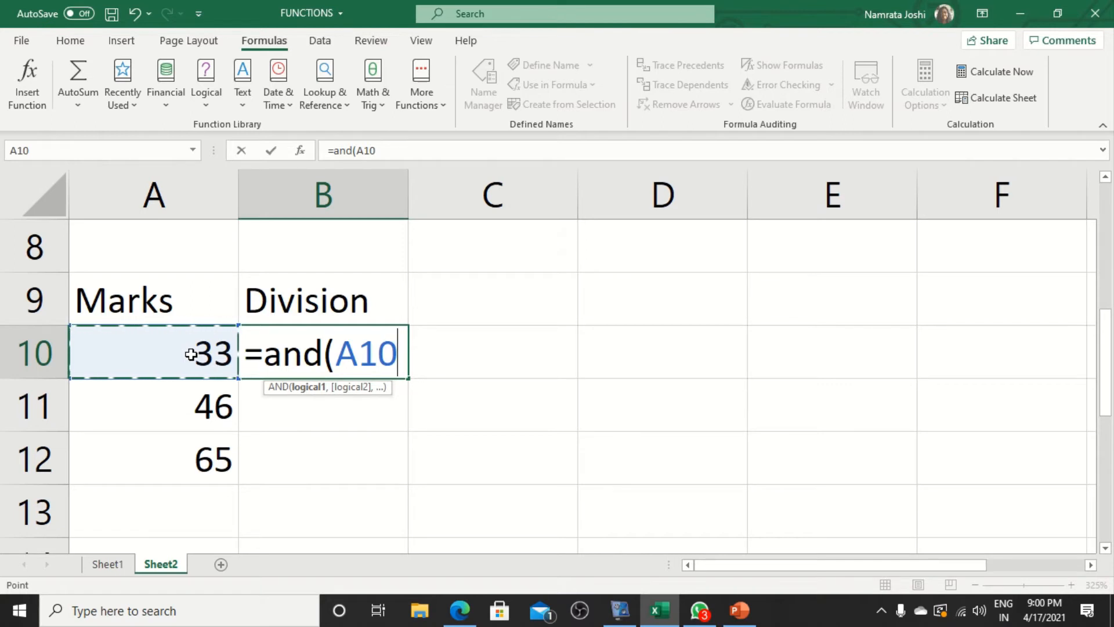
text(>=)
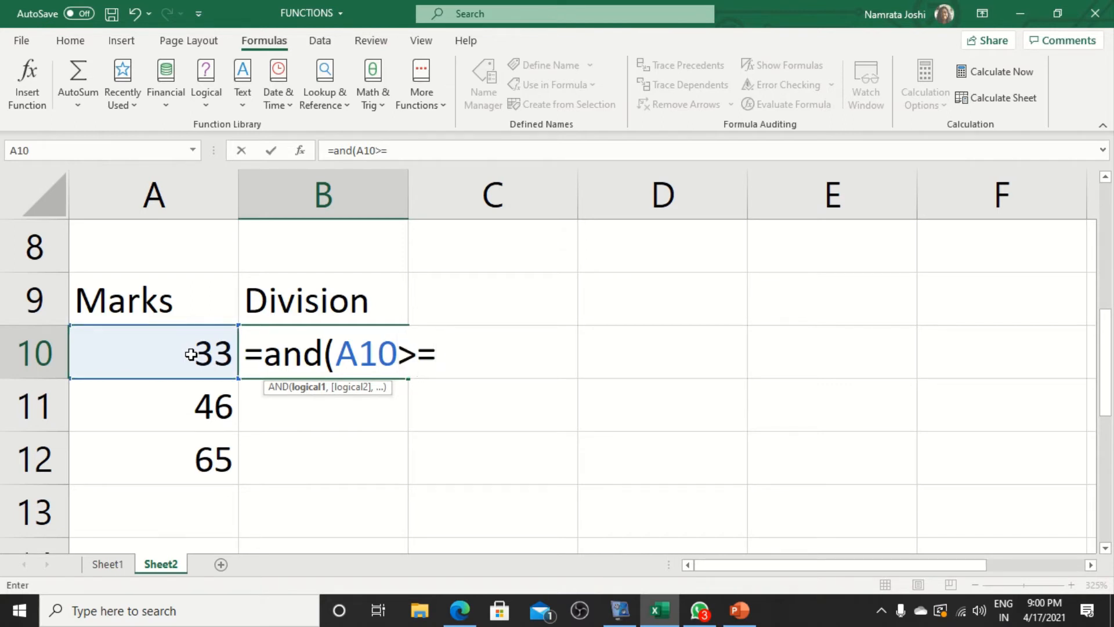
text(33,)
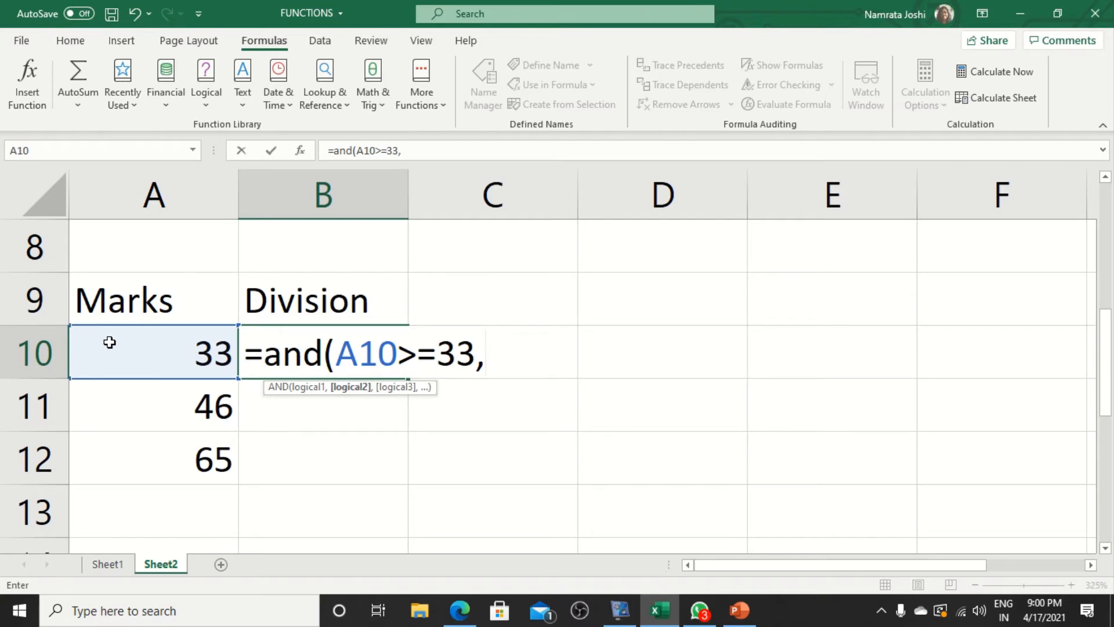
click(136, 346)
text(<)
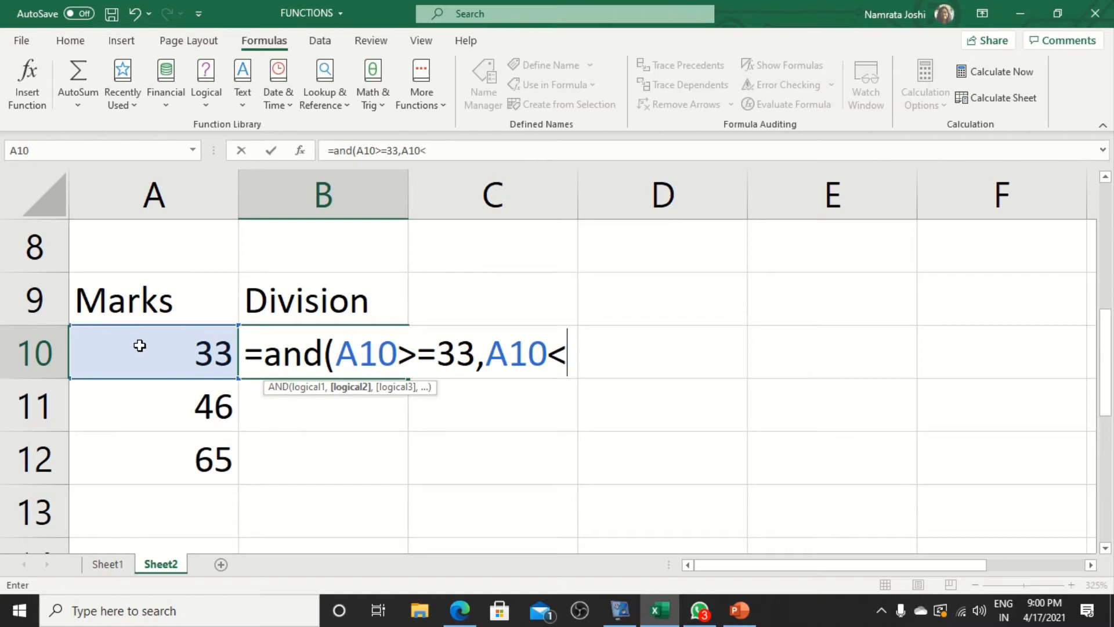
text(=45)
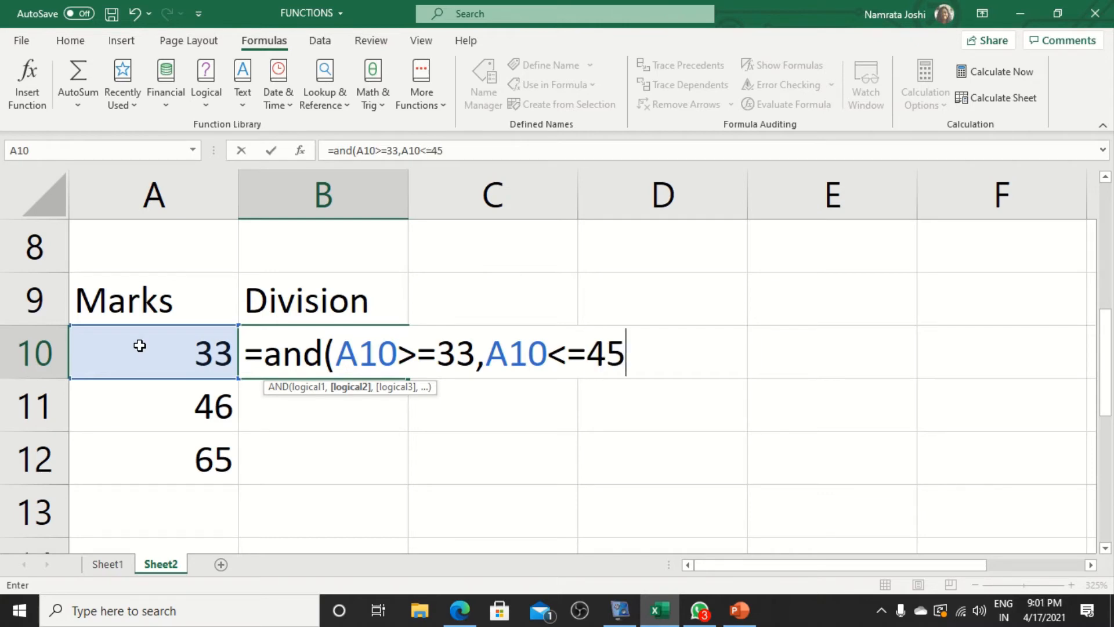
text())
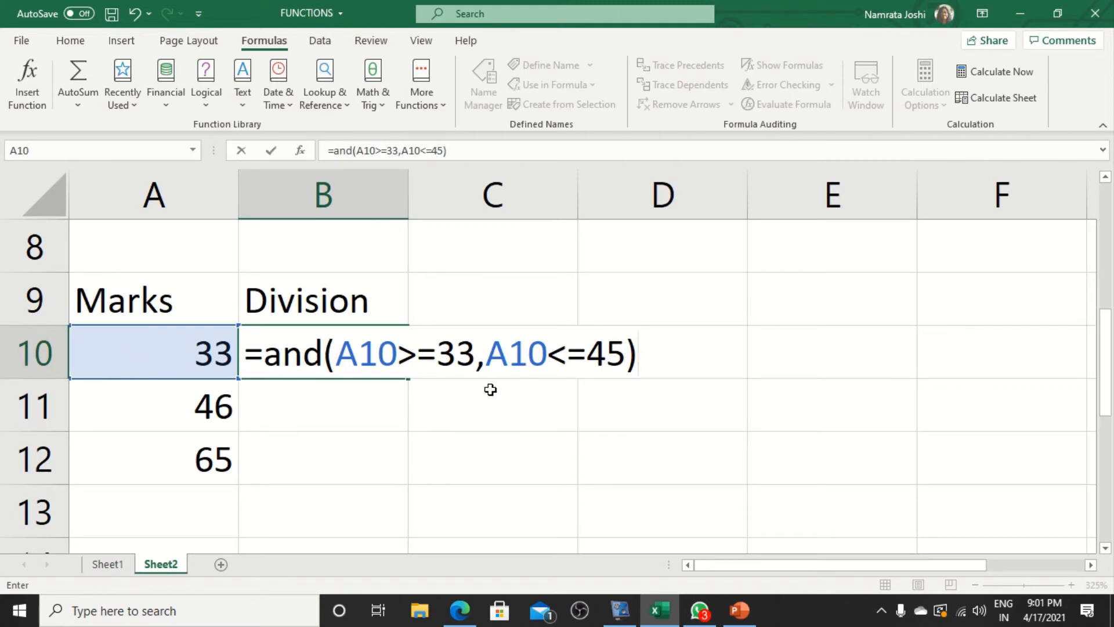
key(Return)
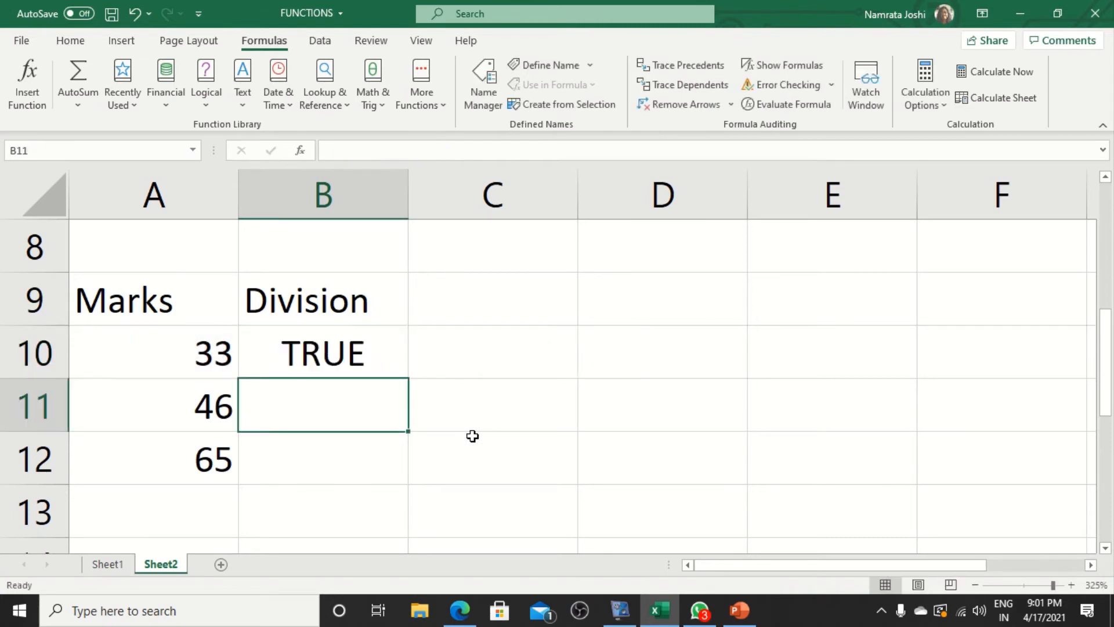
Step: Fill the AND formula in B10 down to B12 for the remaining marks
click(348, 349)
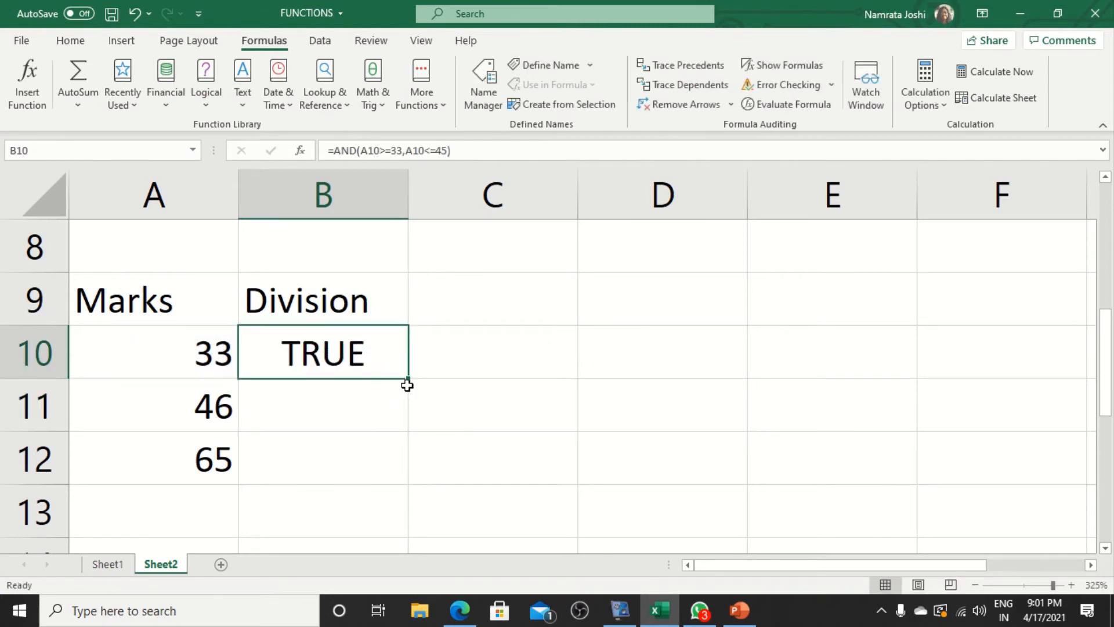
drag(409, 379, 409, 483)
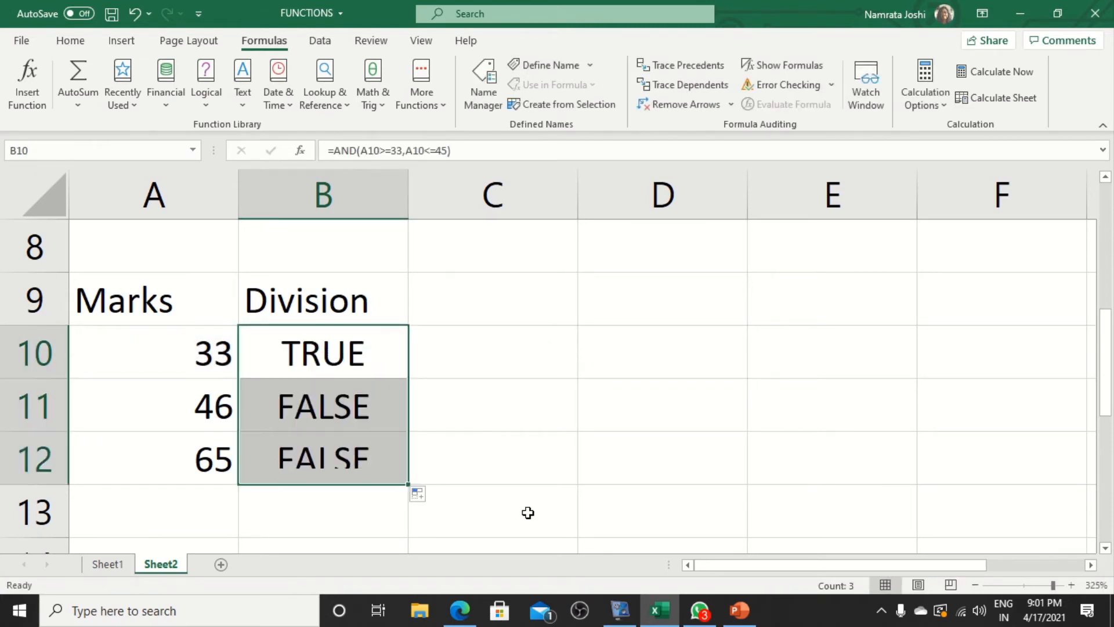
click(336, 399)
click(329, 451)
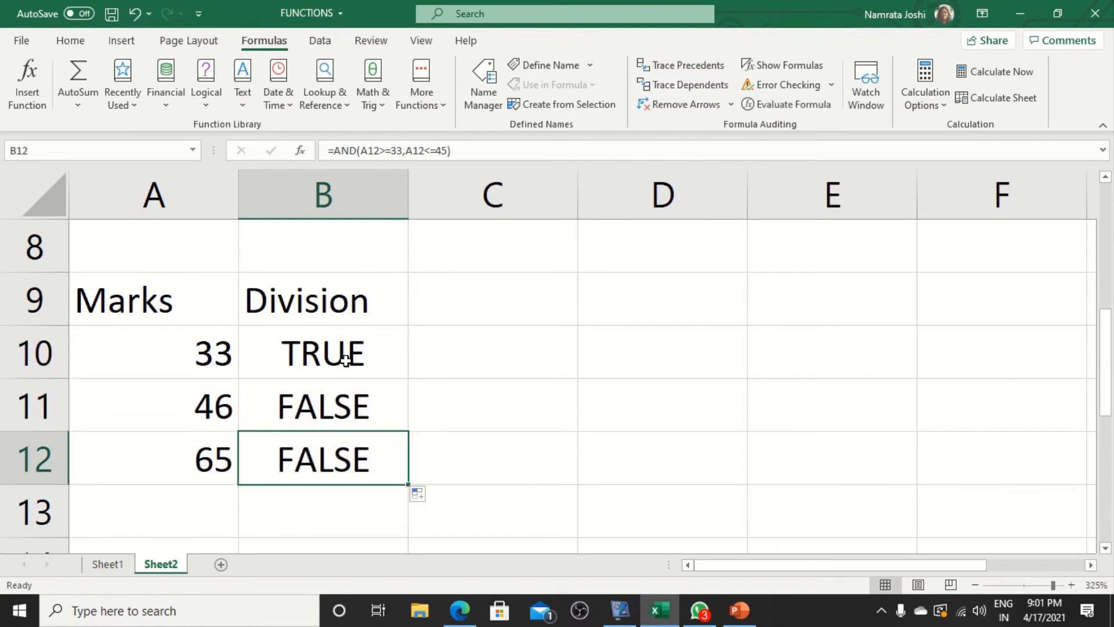
Step: Inspect the AND formulas in B10 and B11 against the marks in column A
click(346, 358)
double_click(346, 358)
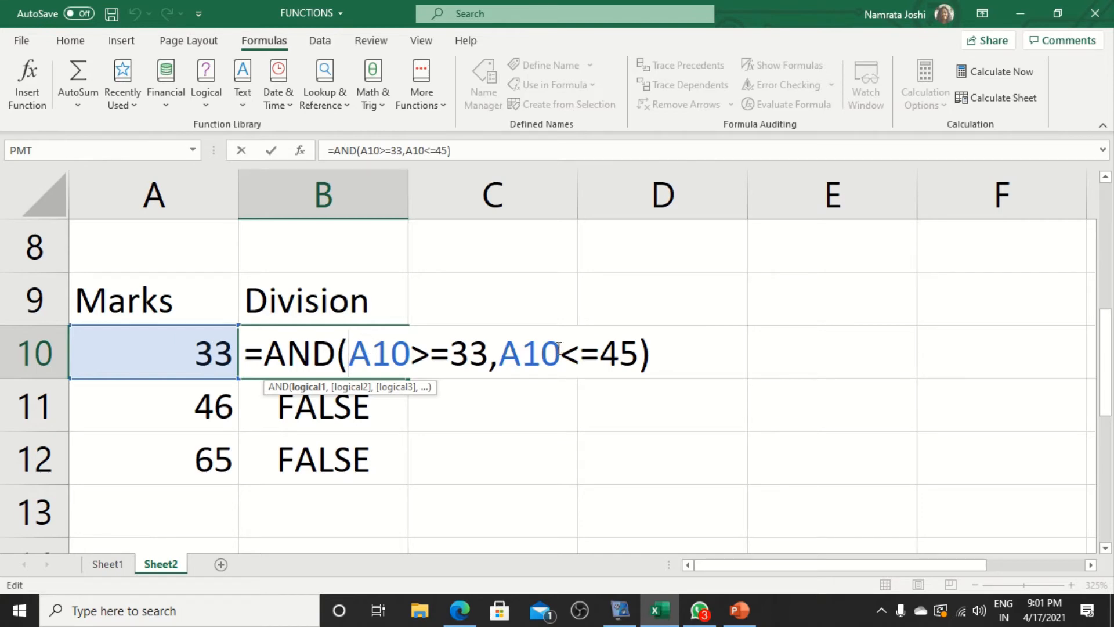
key(Return)
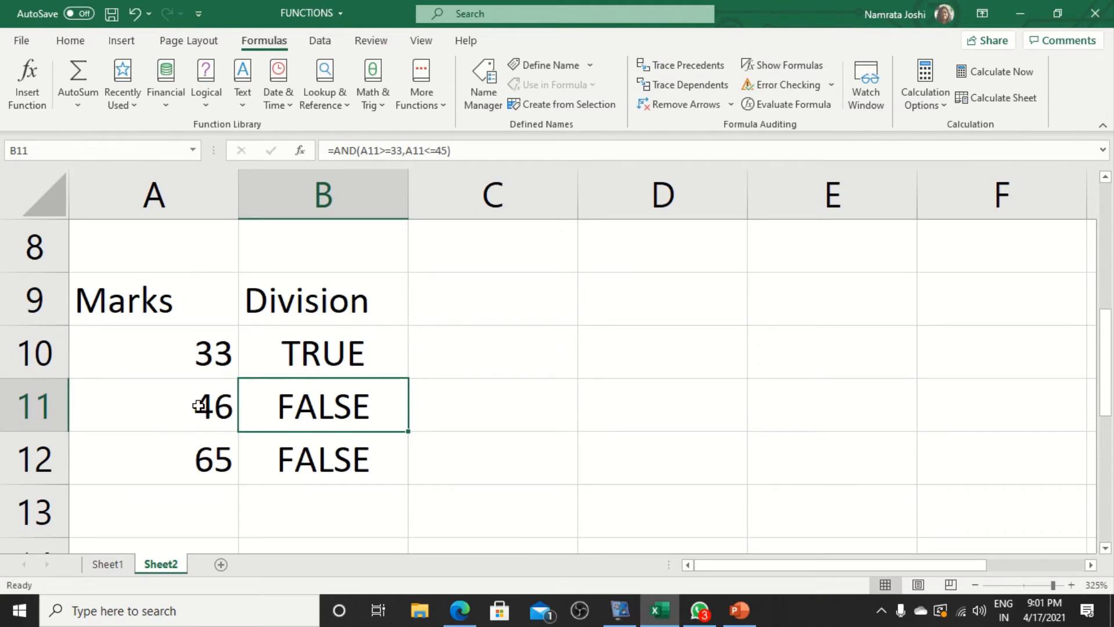
double_click(283, 410)
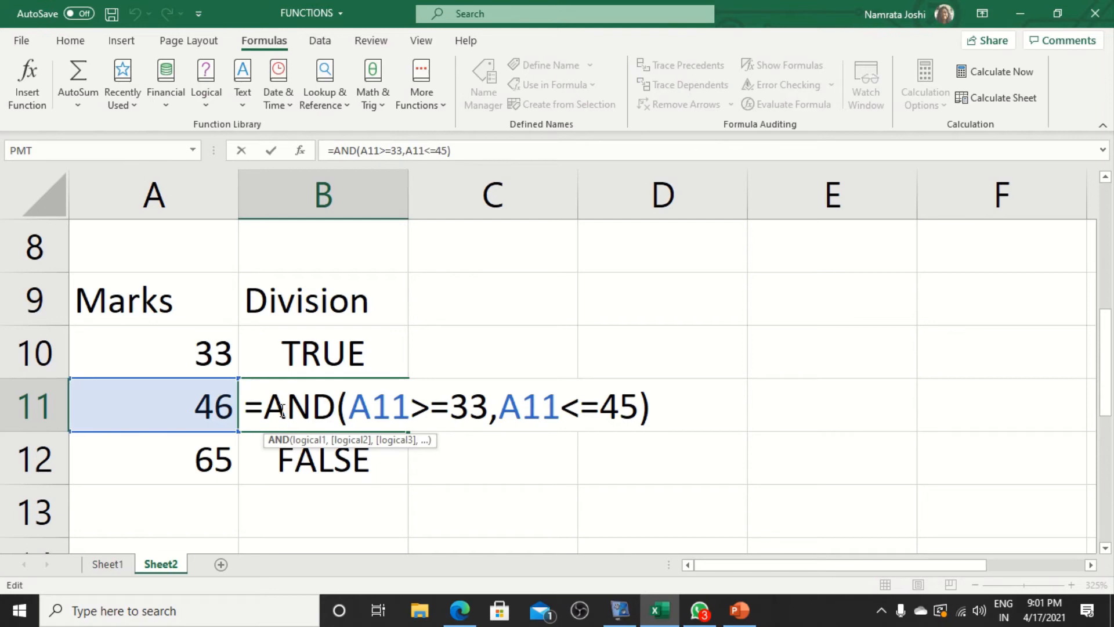
key(Return)
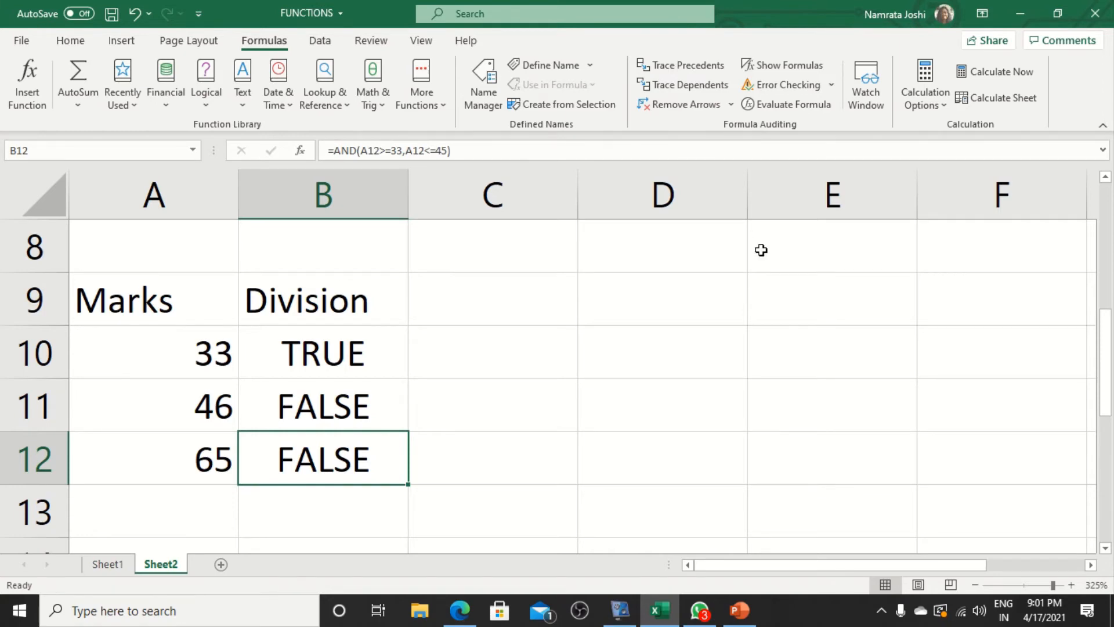
Step: Begin an IF formula in C10, beside the first division result
click(473, 371)
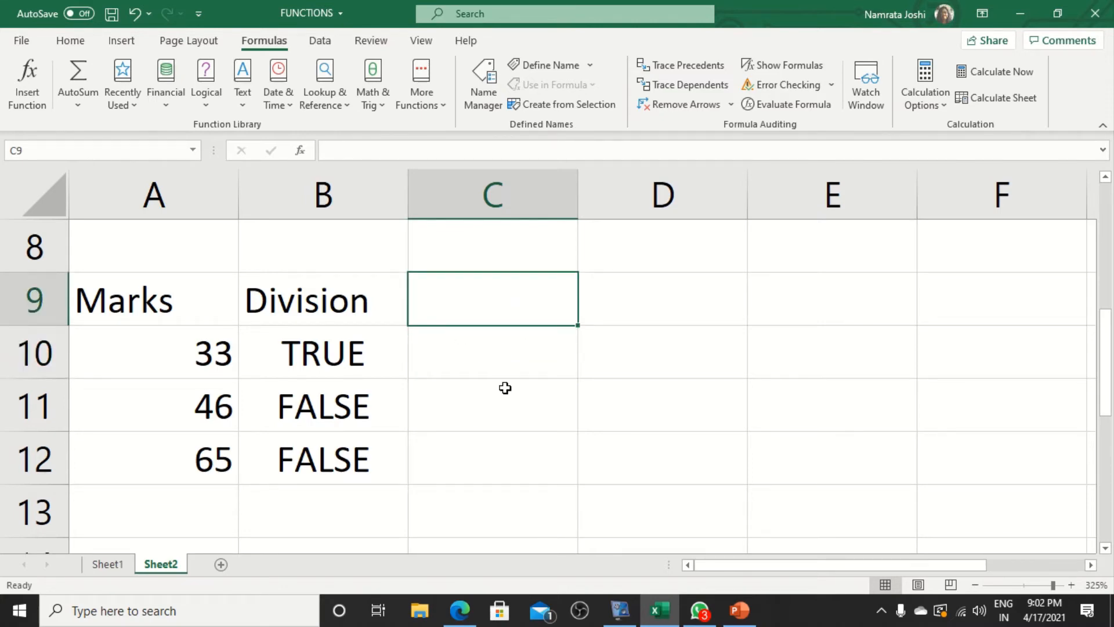
key(Down)
text(=if)
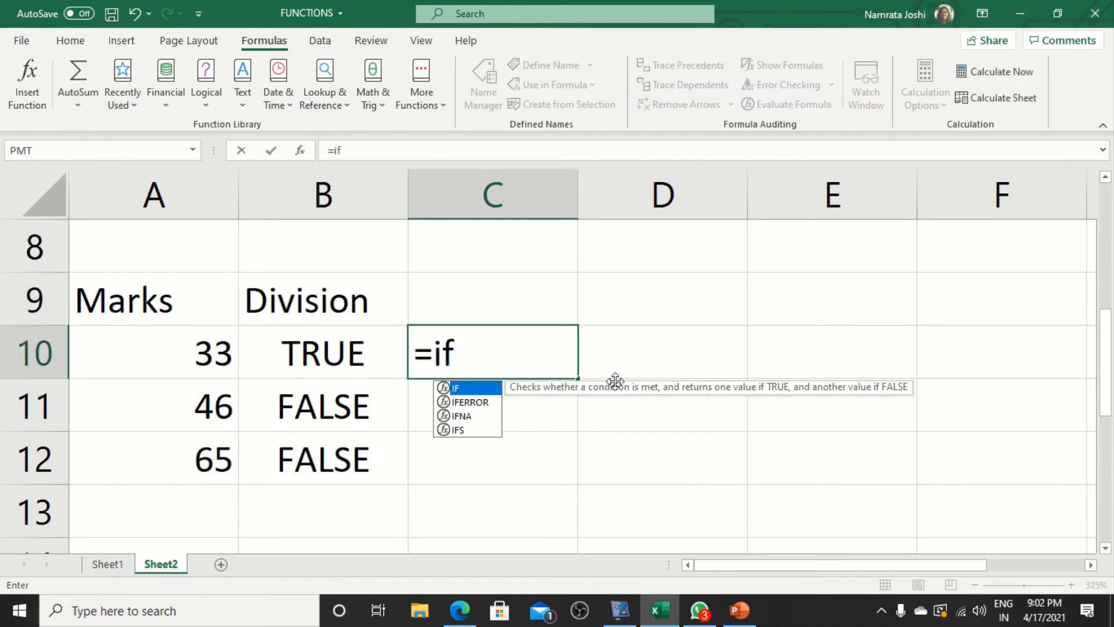
text(()
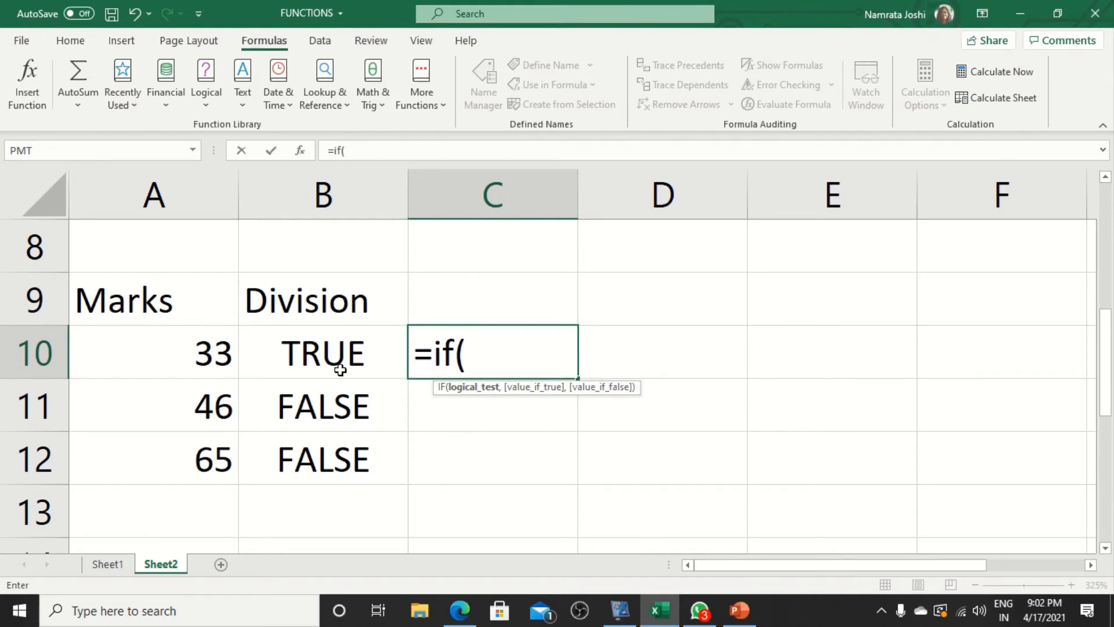
click(183, 349)
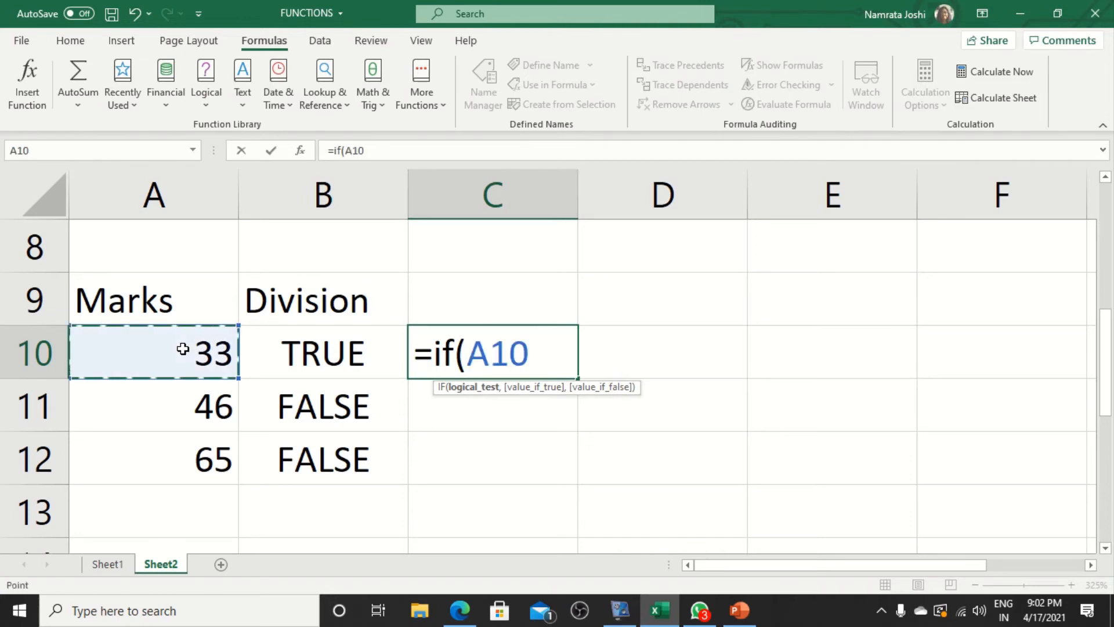
key(BackSpace)
key(BackSpace)
key(BackSpace)
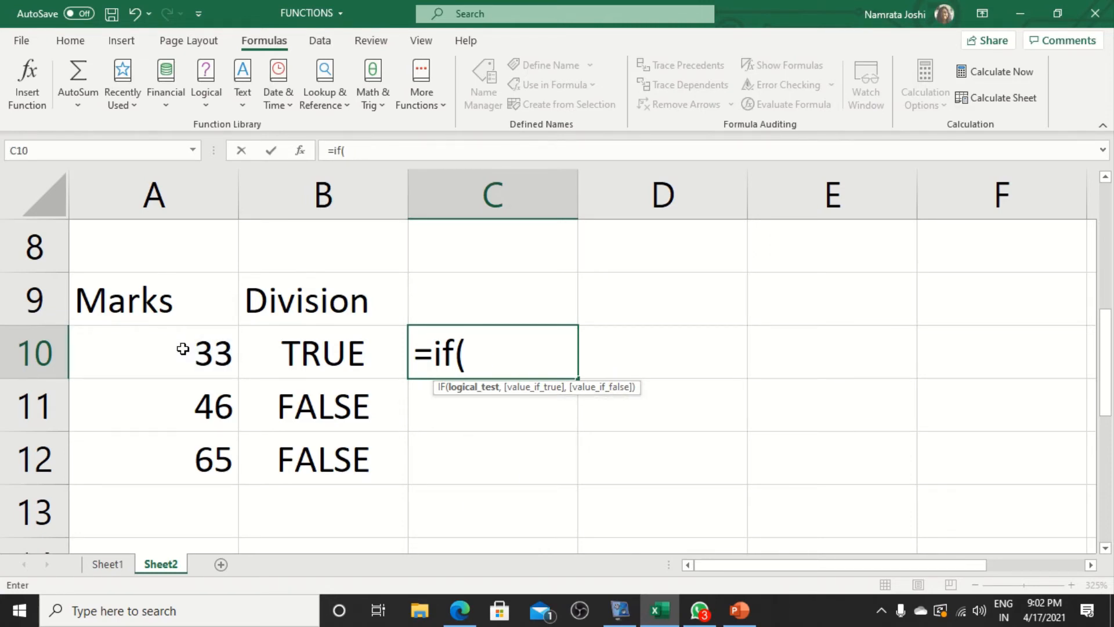
Step: Add and(A10>=33,A10<=45) as the logical test of the IF formula in C10
text(and)
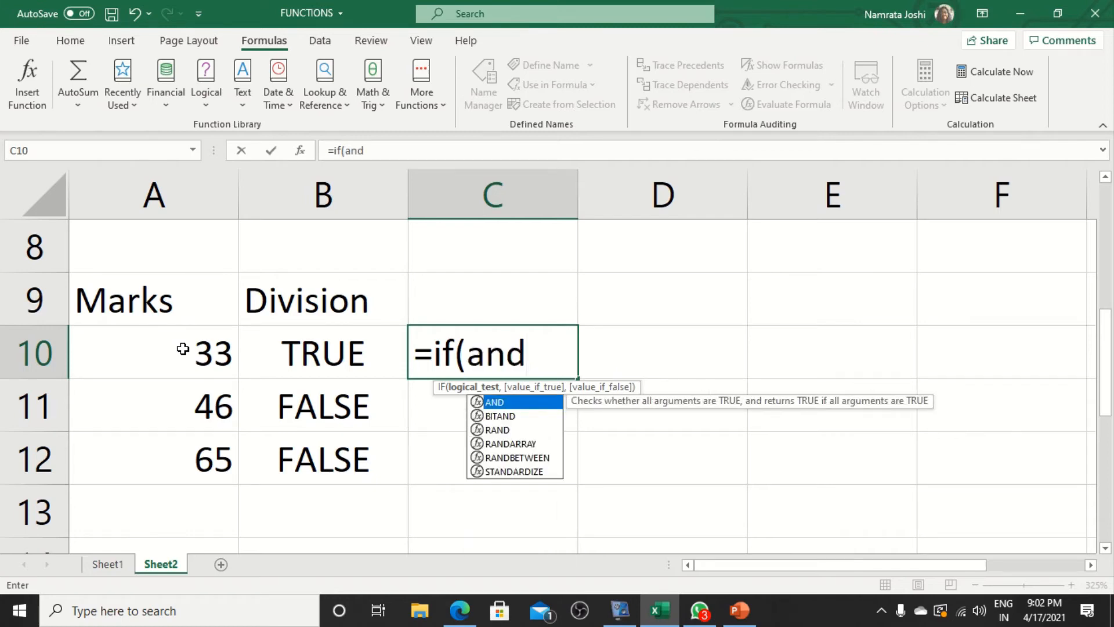
text(()
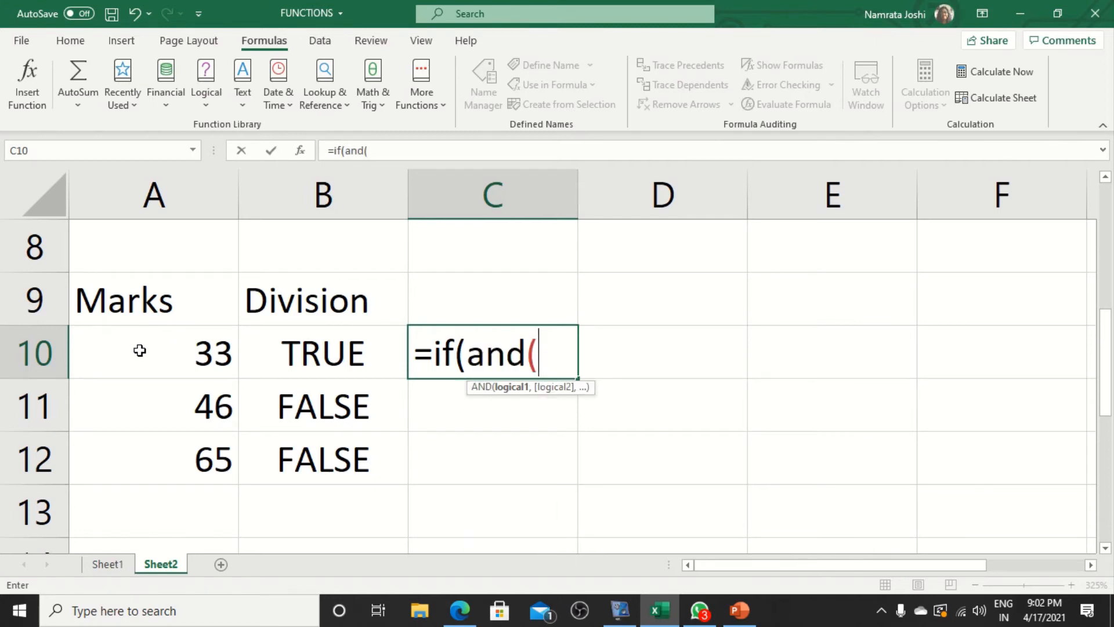
click(186, 356)
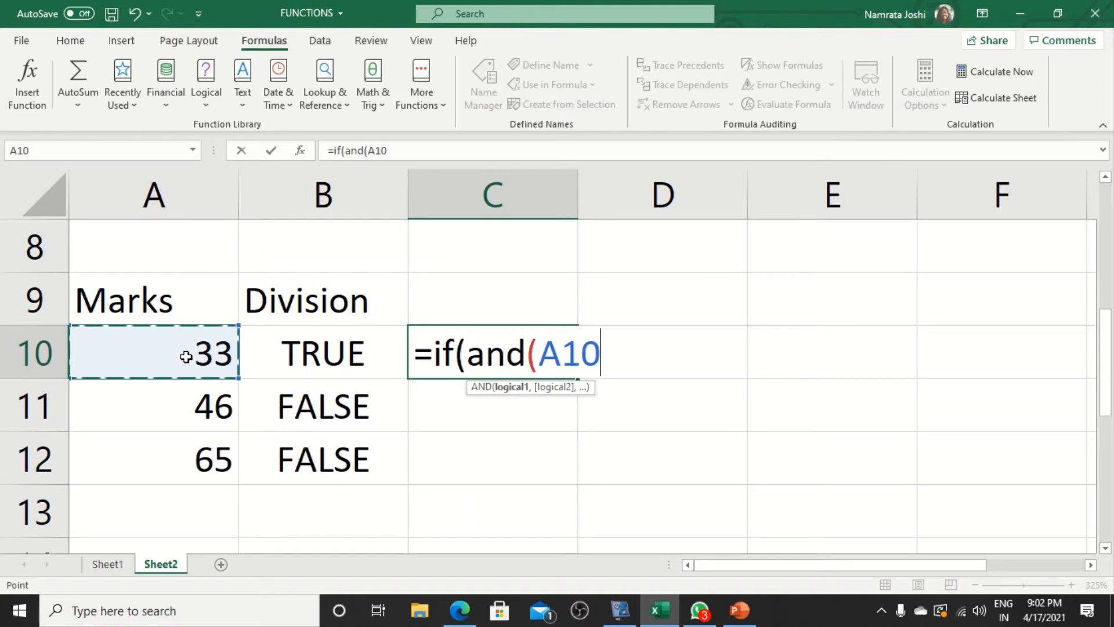
text(>=)
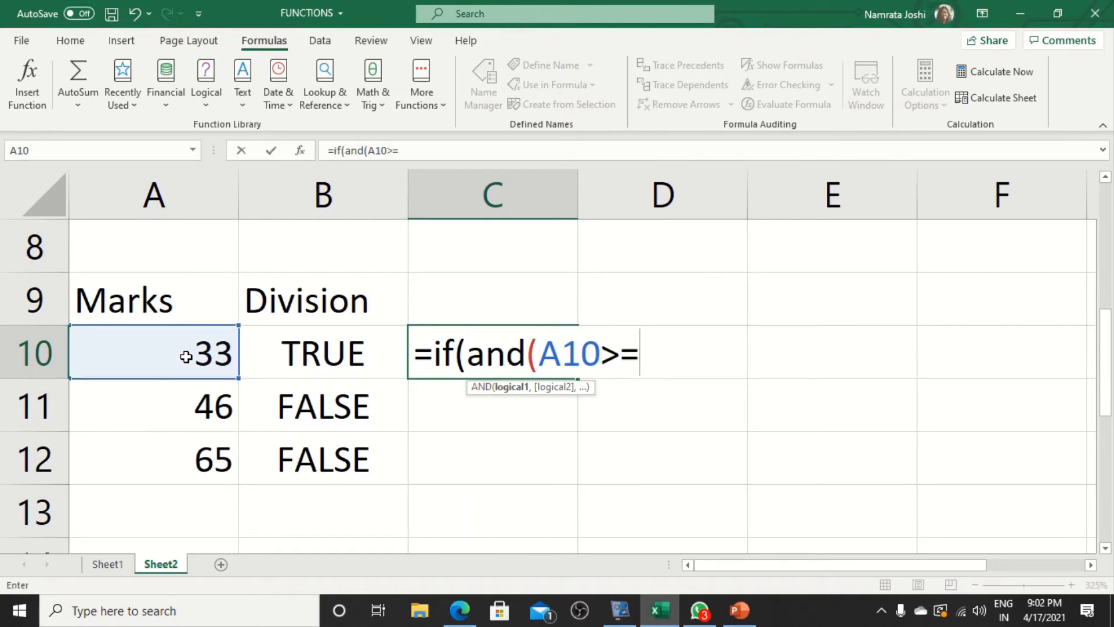
text(33,)
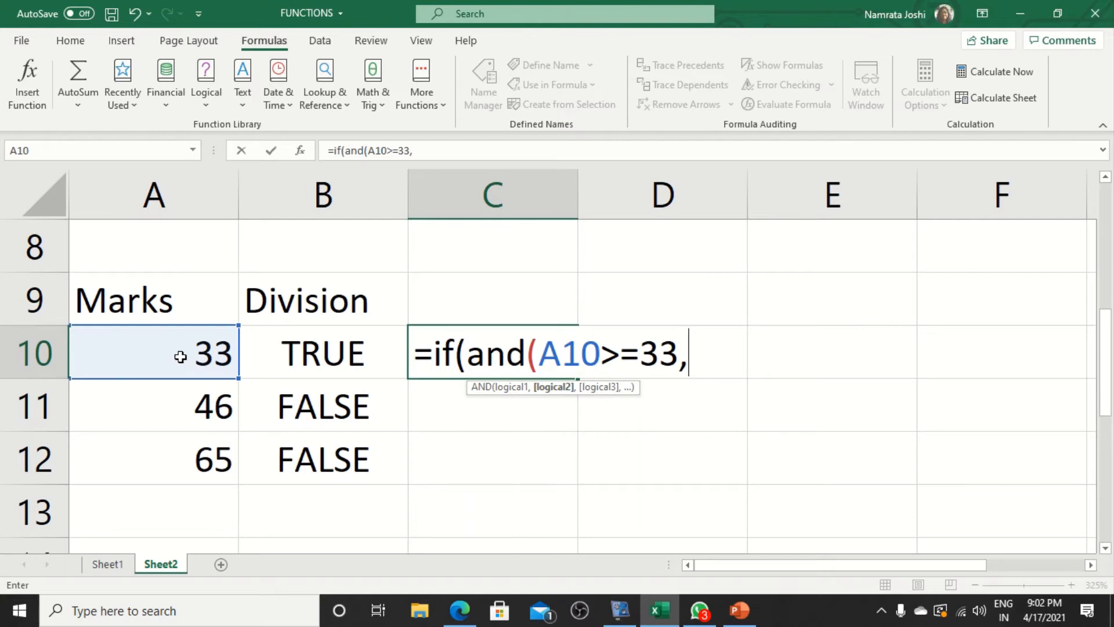
click(181, 357)
text(<)
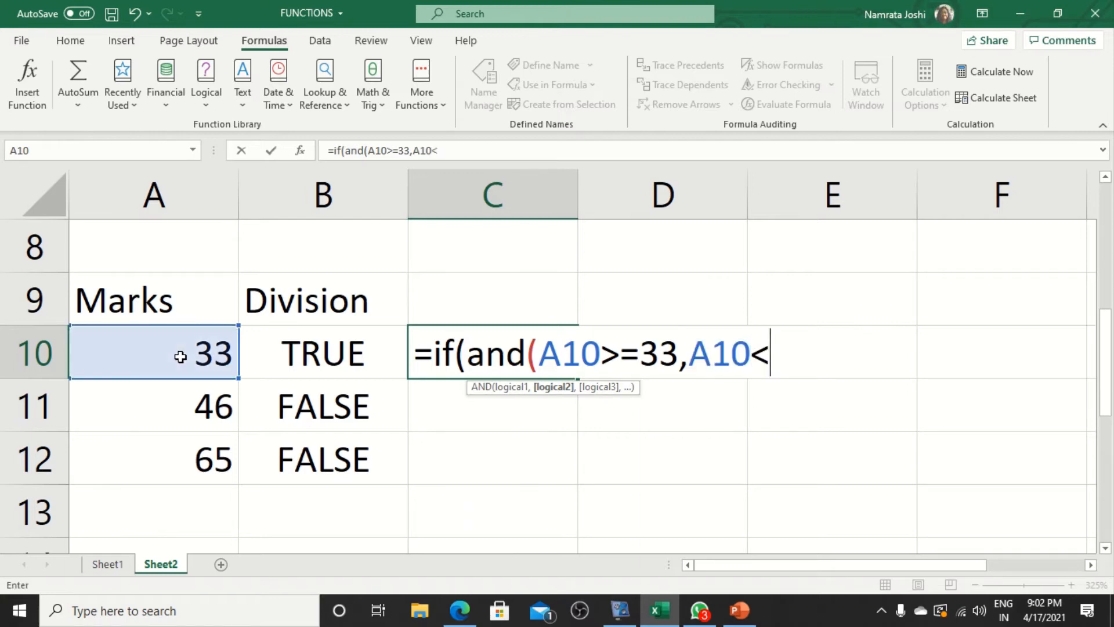
text(=45)
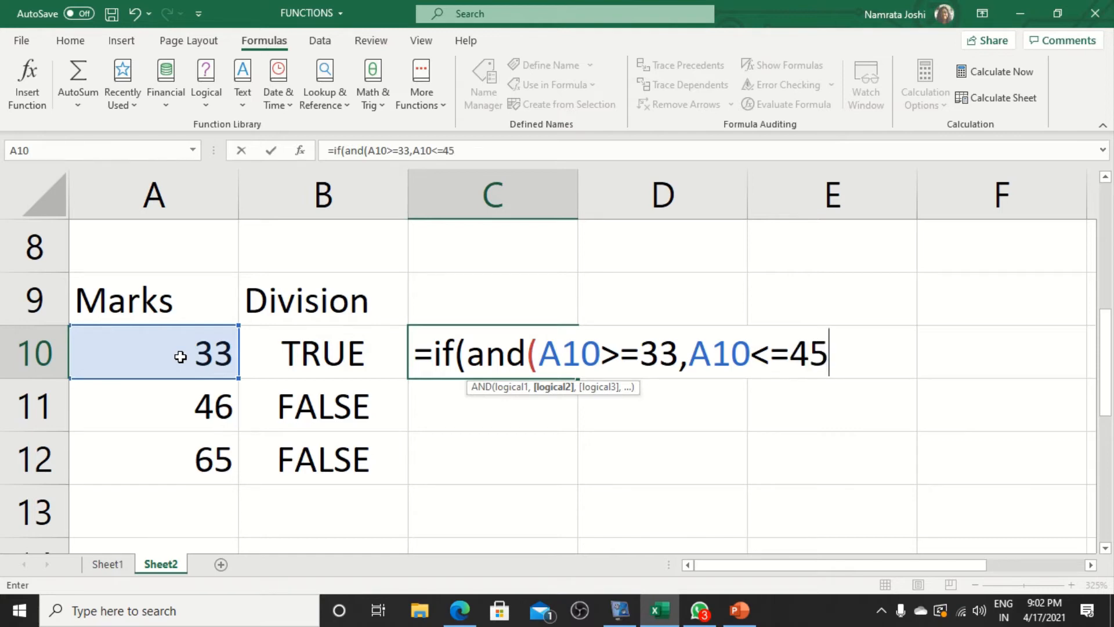
text())
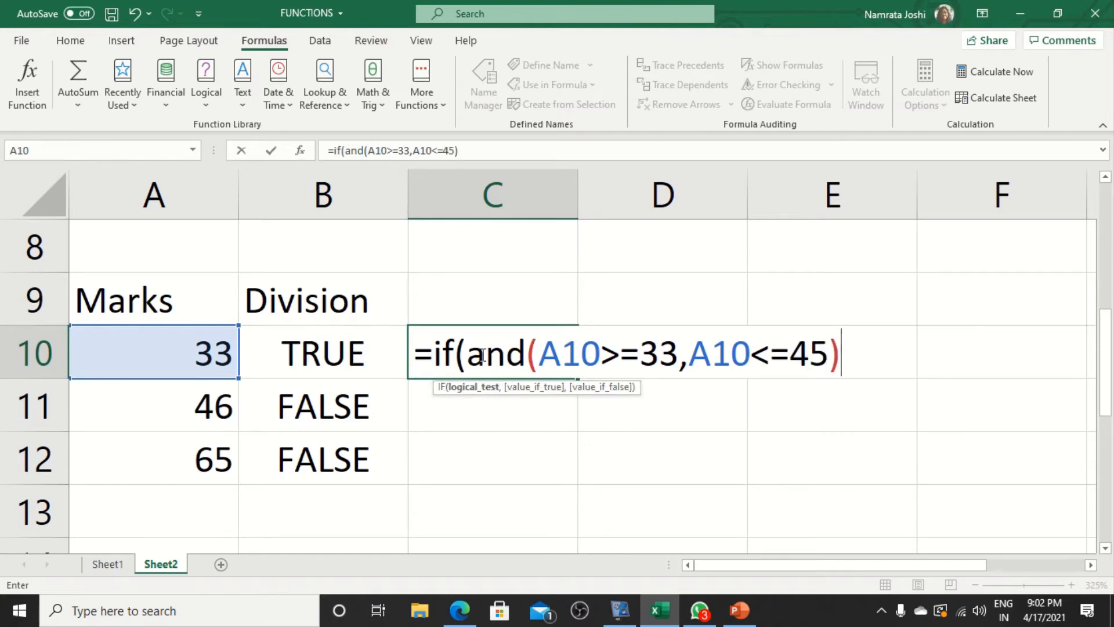
Step: Add "3rd div." as the IF formula's value if true, followed by a comma for the next argument
click(851, 358)
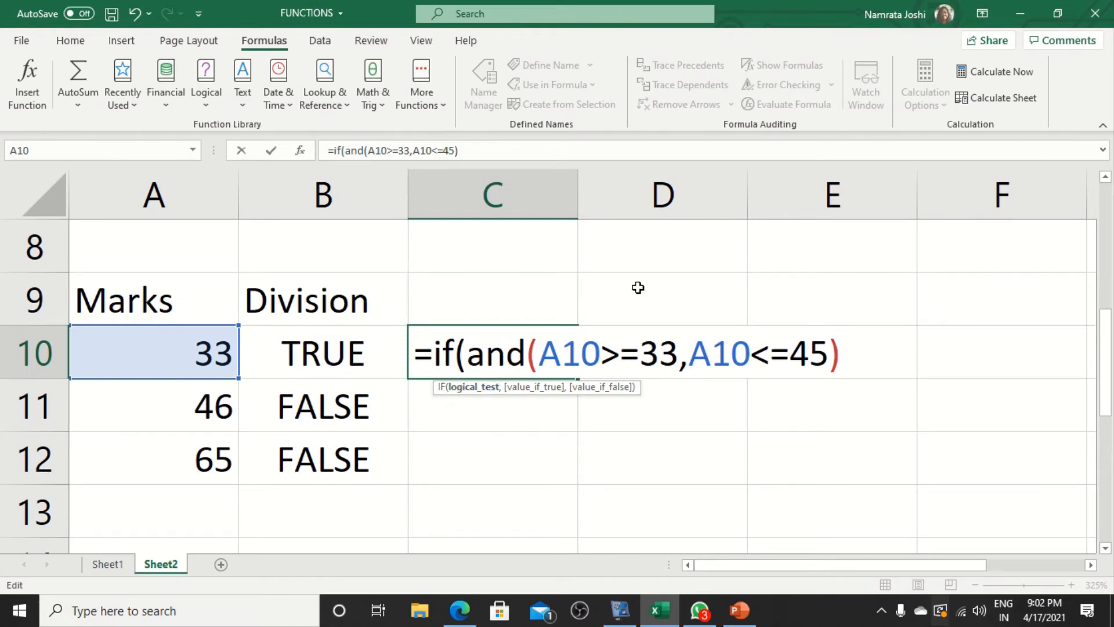
text(,)
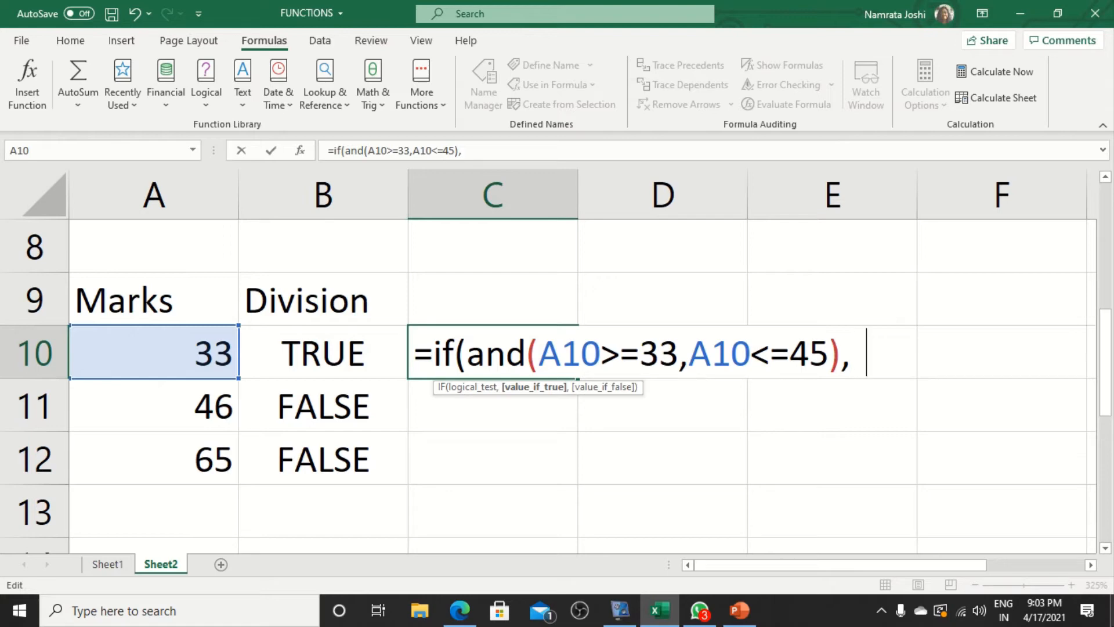
text("3rd dic)
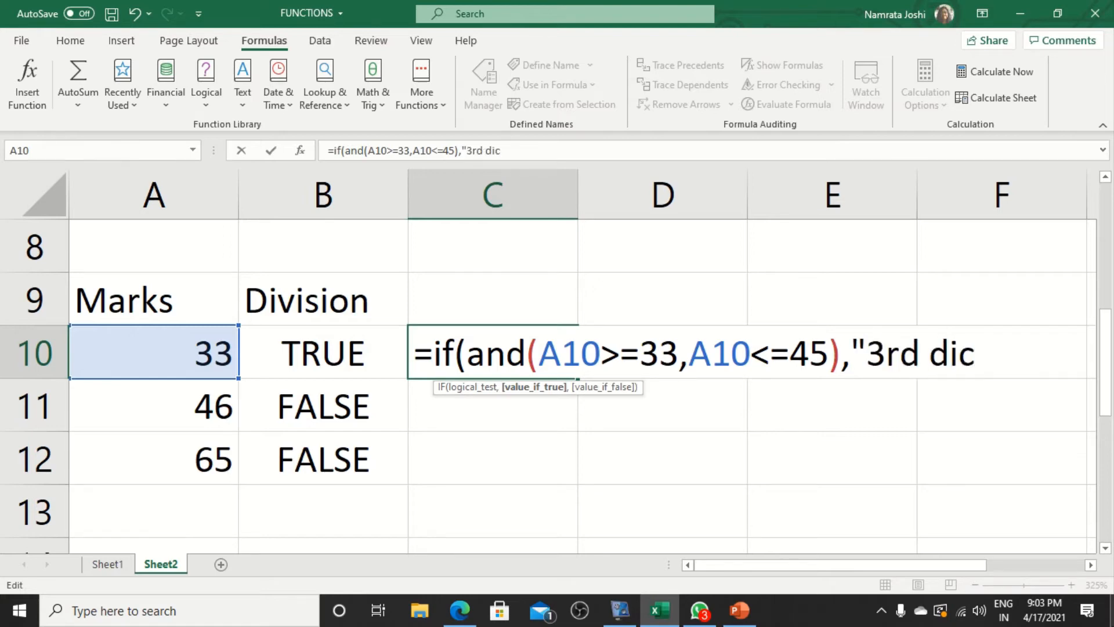
key(BackSpace)
text(v.",)
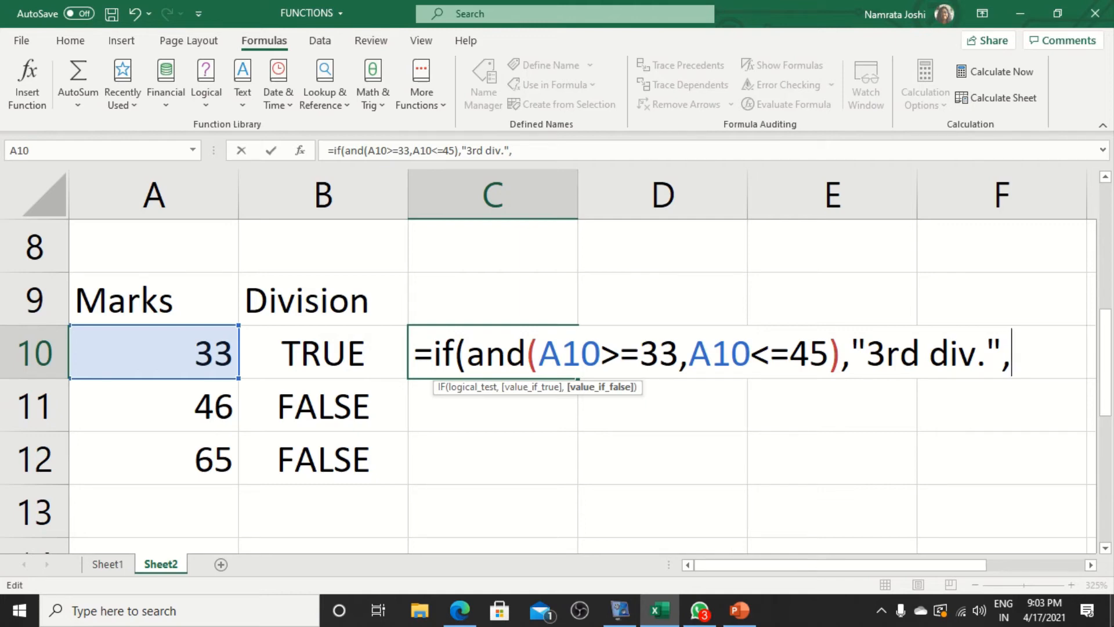
Step: Nest a second IF as the value if false in C10, with and(A10>45,A10<60) as its logical test
text(if)
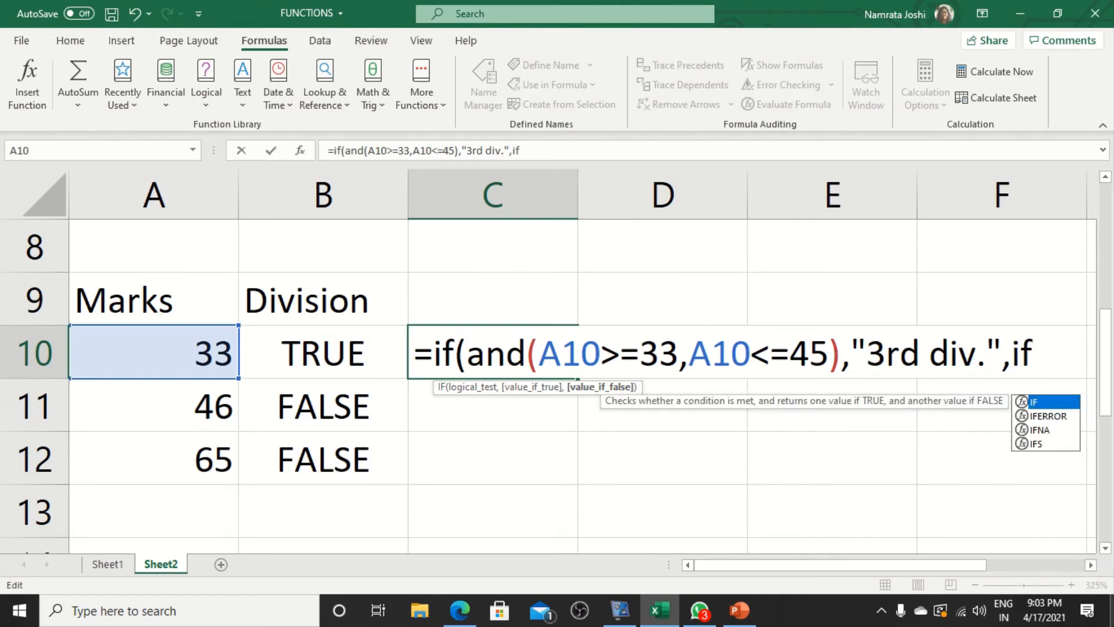
text((and)
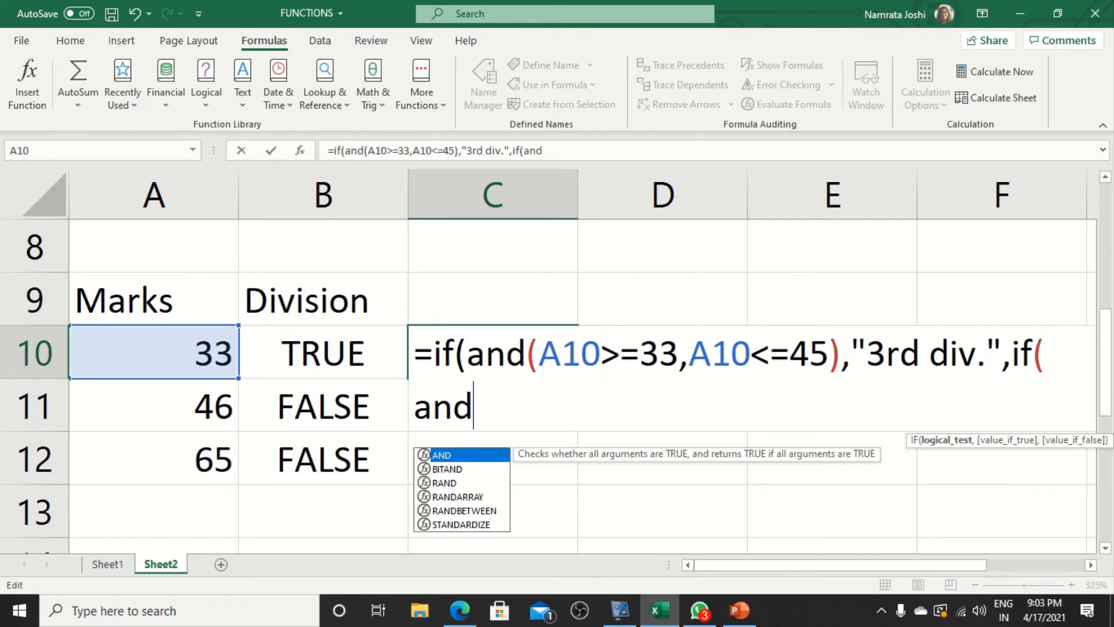
text(()
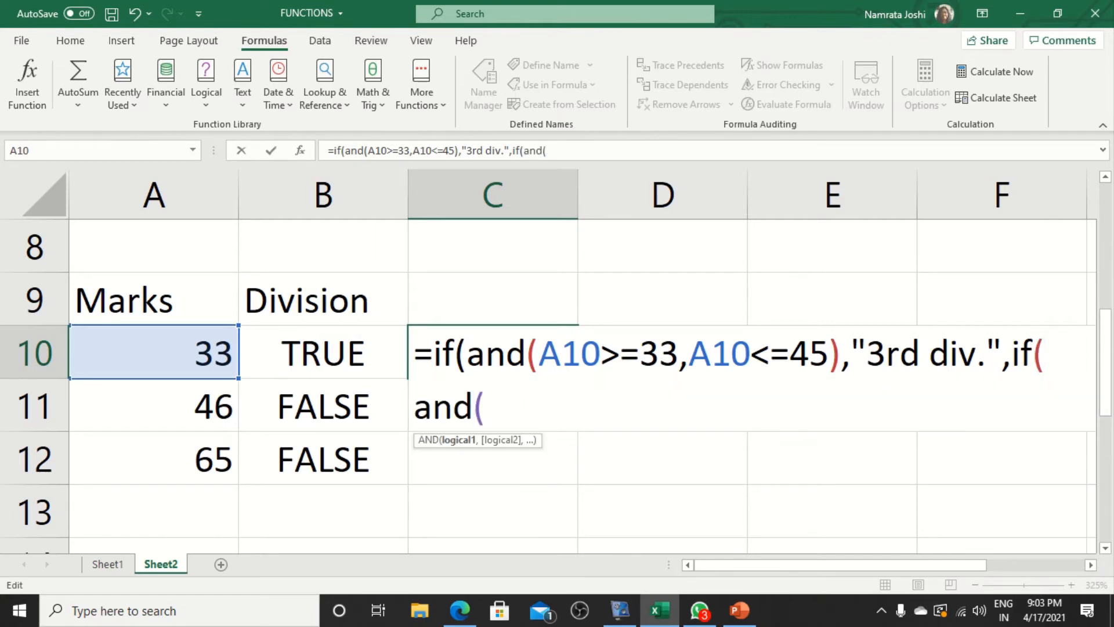
click(164, 351)
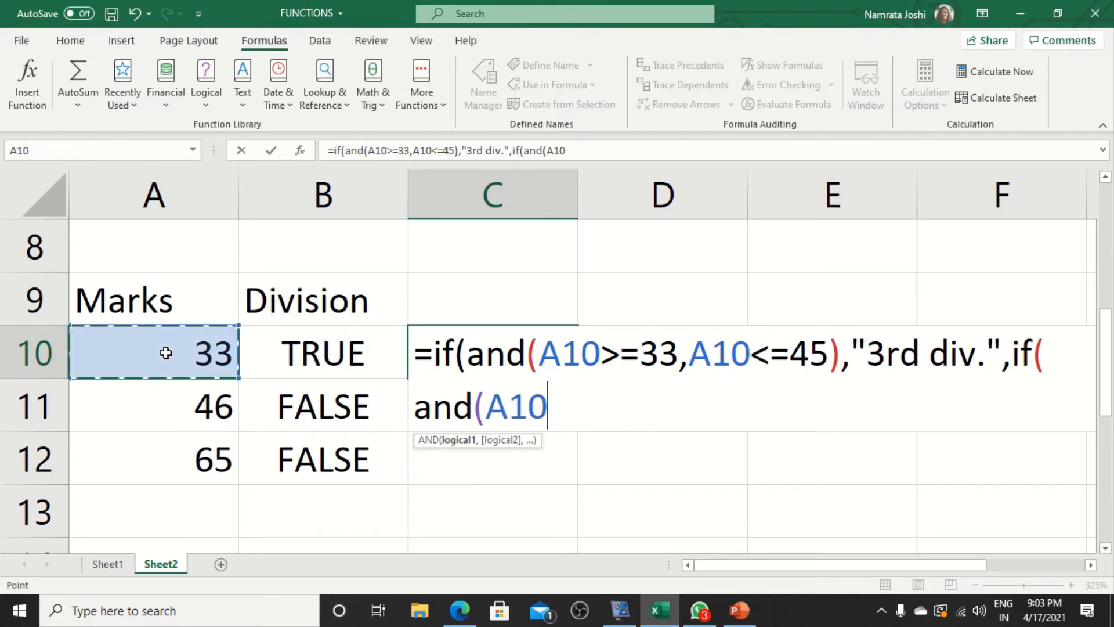
text(>)
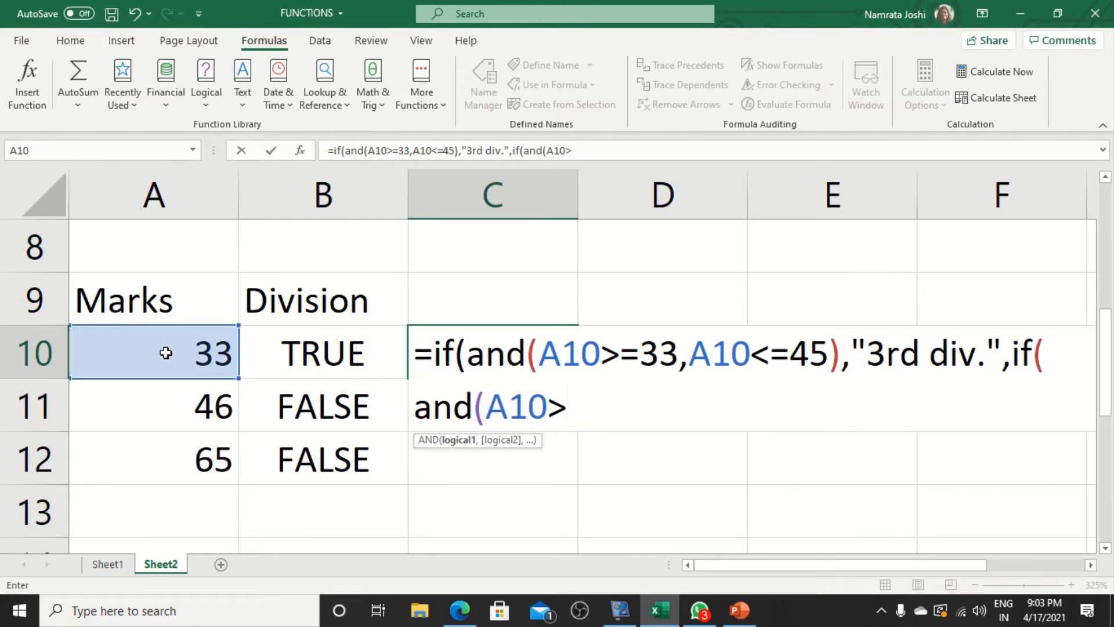
text(45,)
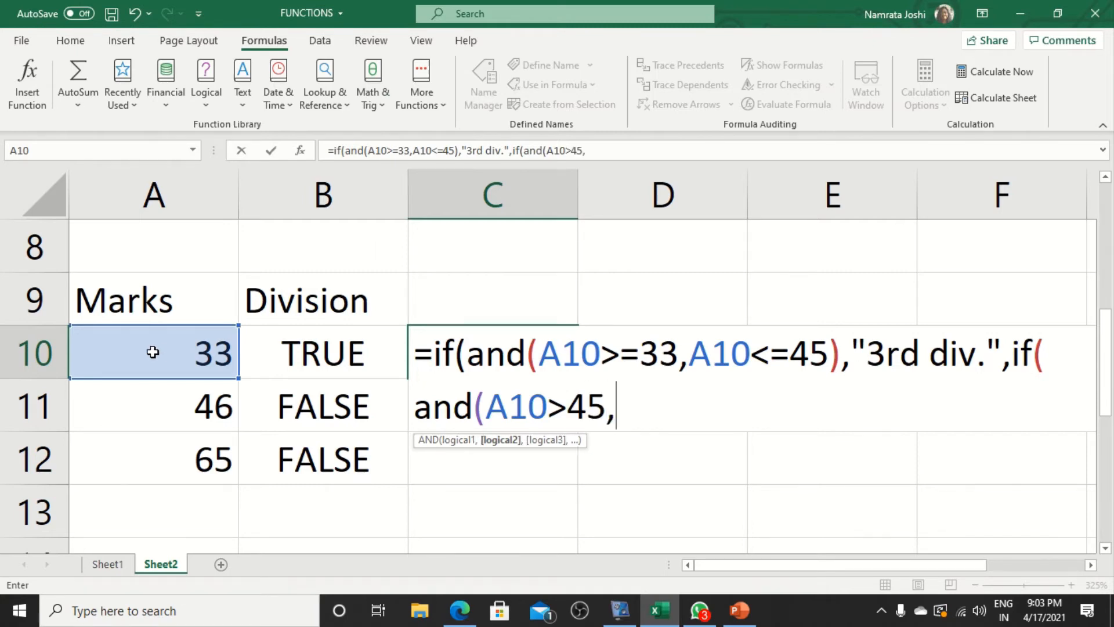
click(153, 352)
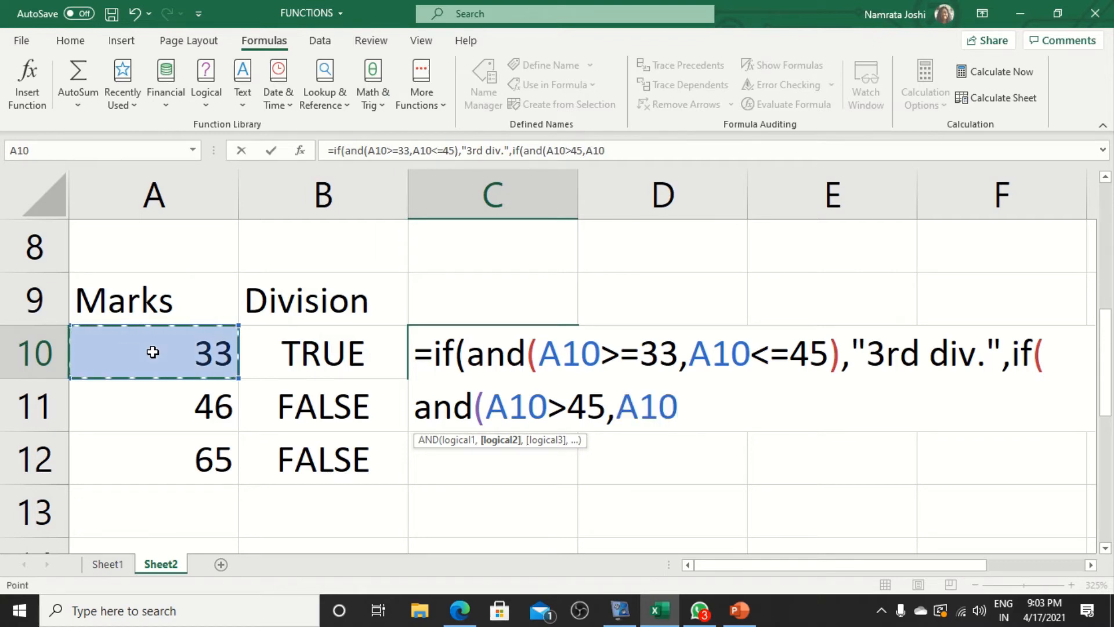
text(<)
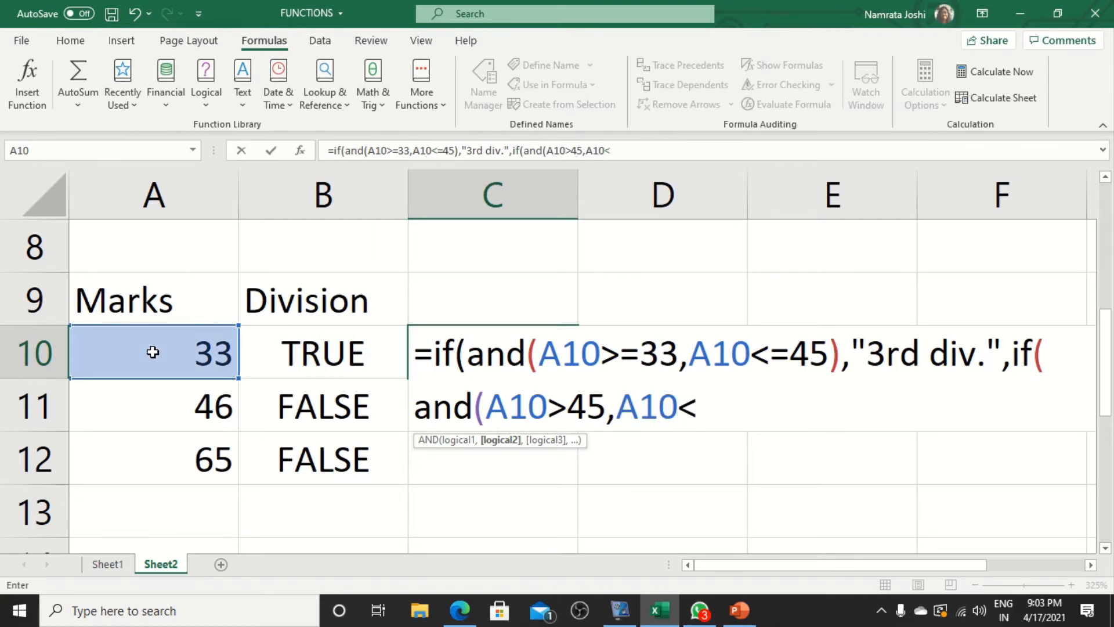
text(60)
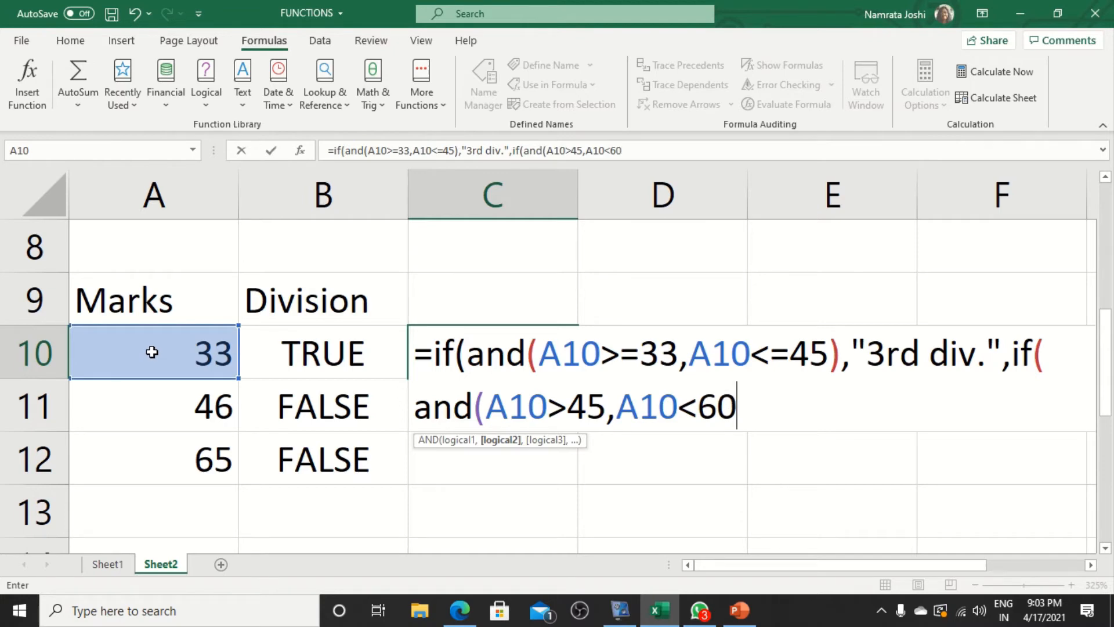
text())
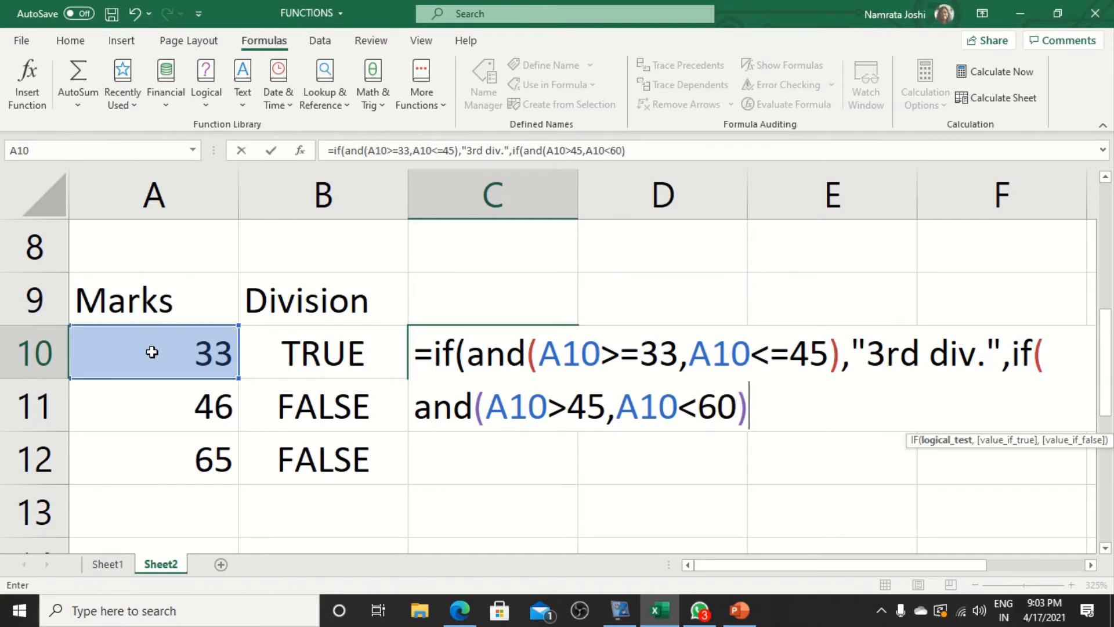
Step: Start the nested IF's value-if-true text in C10 with "2nd
text(,")
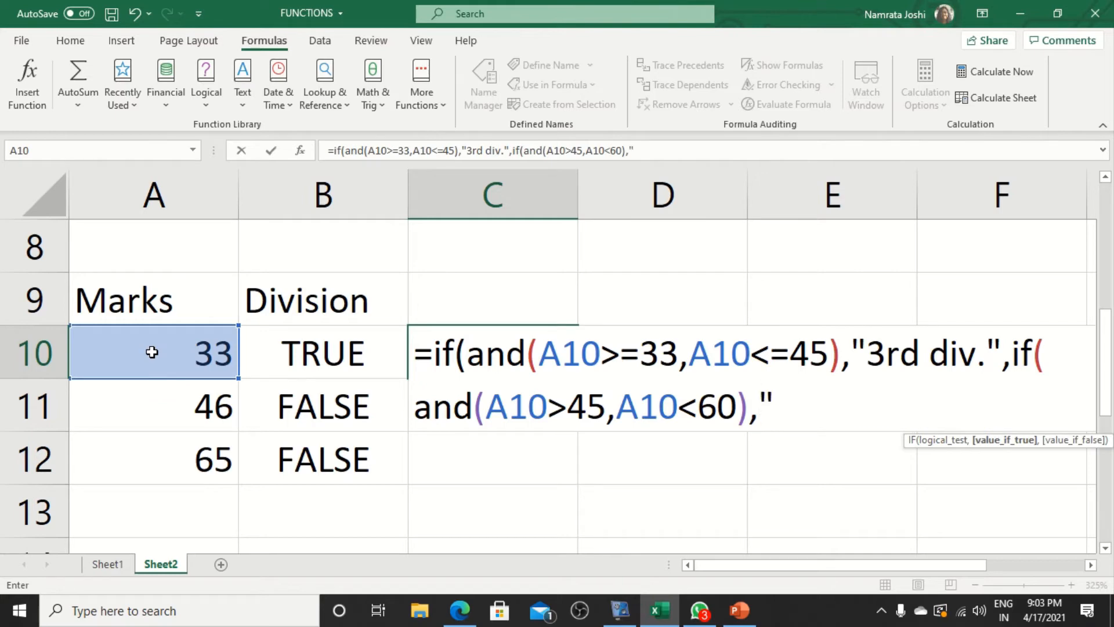
text(2nd)
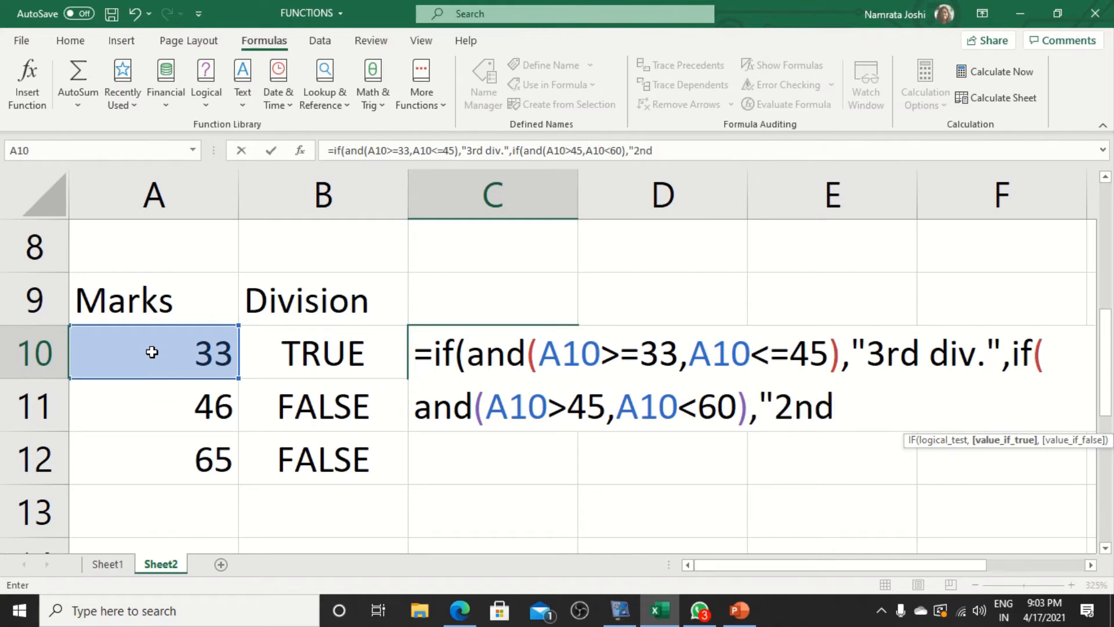
Step: Finish the "2nd" result in the C10 formula and begin another nested IF with an AND condition
text(")
text(,)
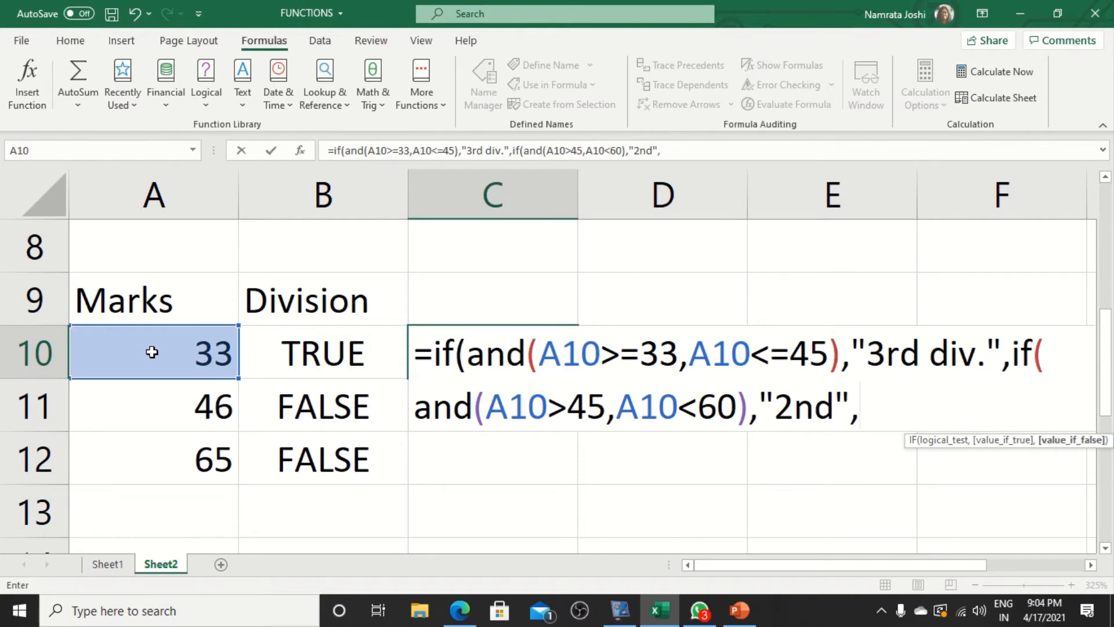
text(if)
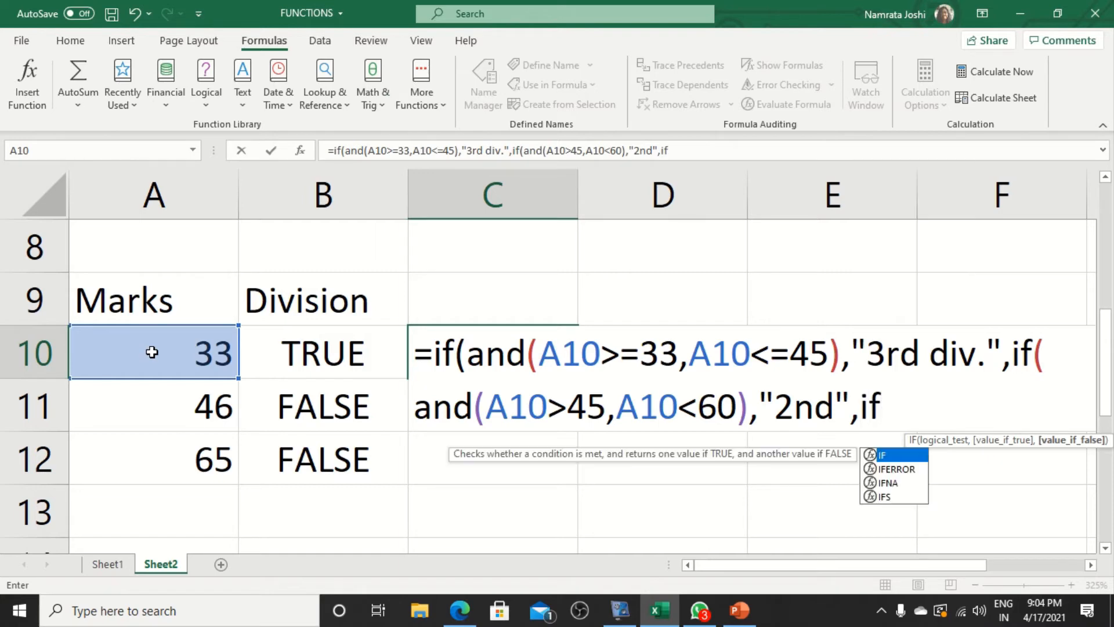
text(()
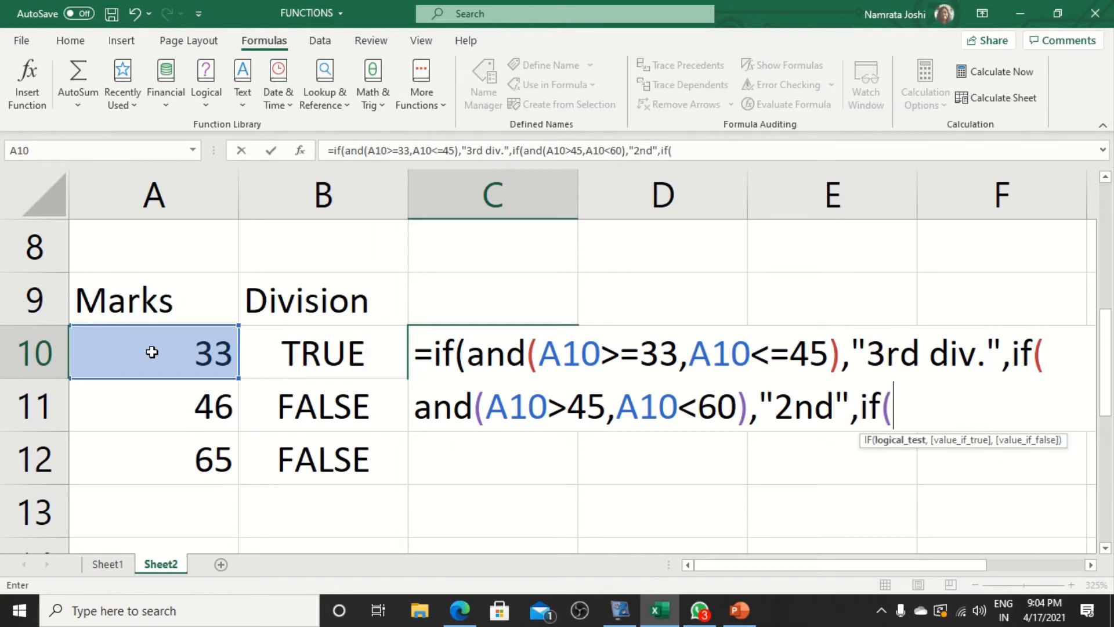
text(and()
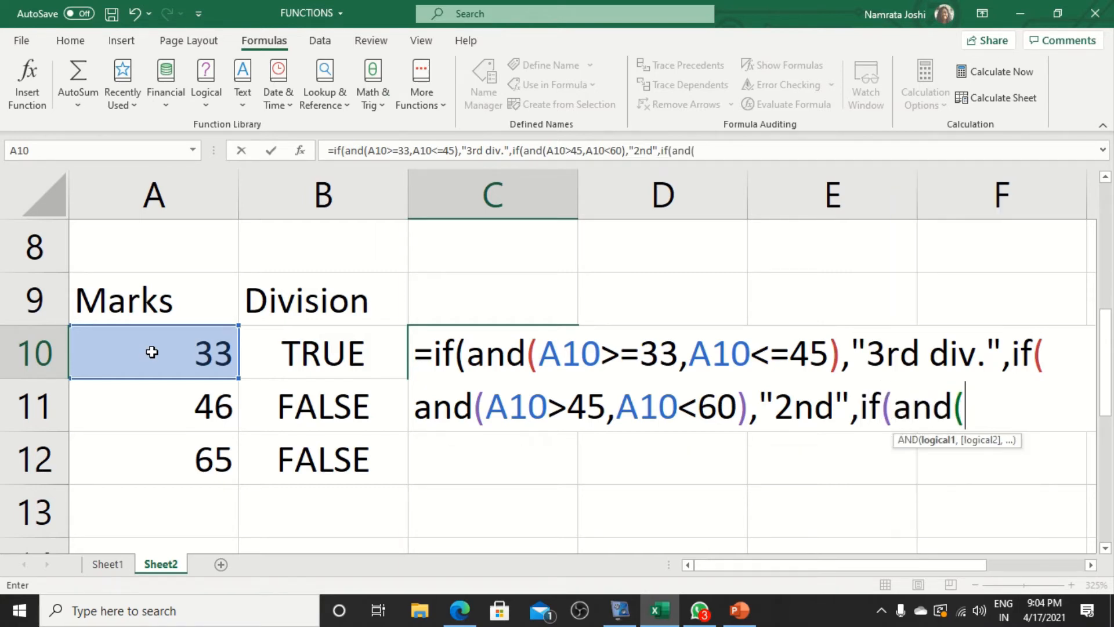
Step: Complete the AND condition in the C10 formula with A10>=60 and A10<=100, ending with a comma
click(114, 348)
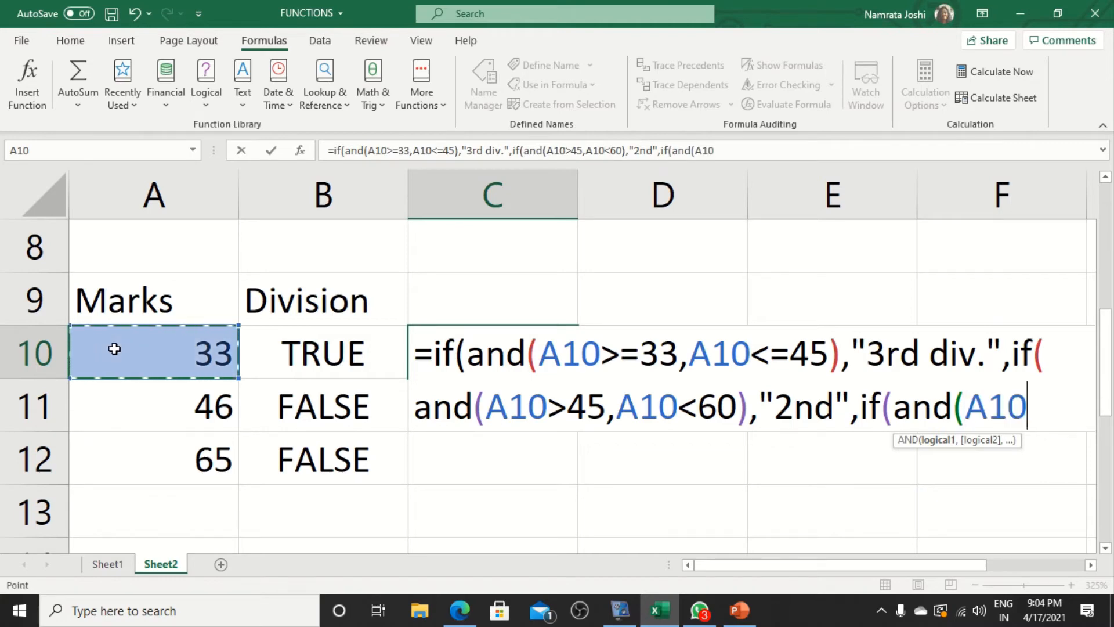
text(>)
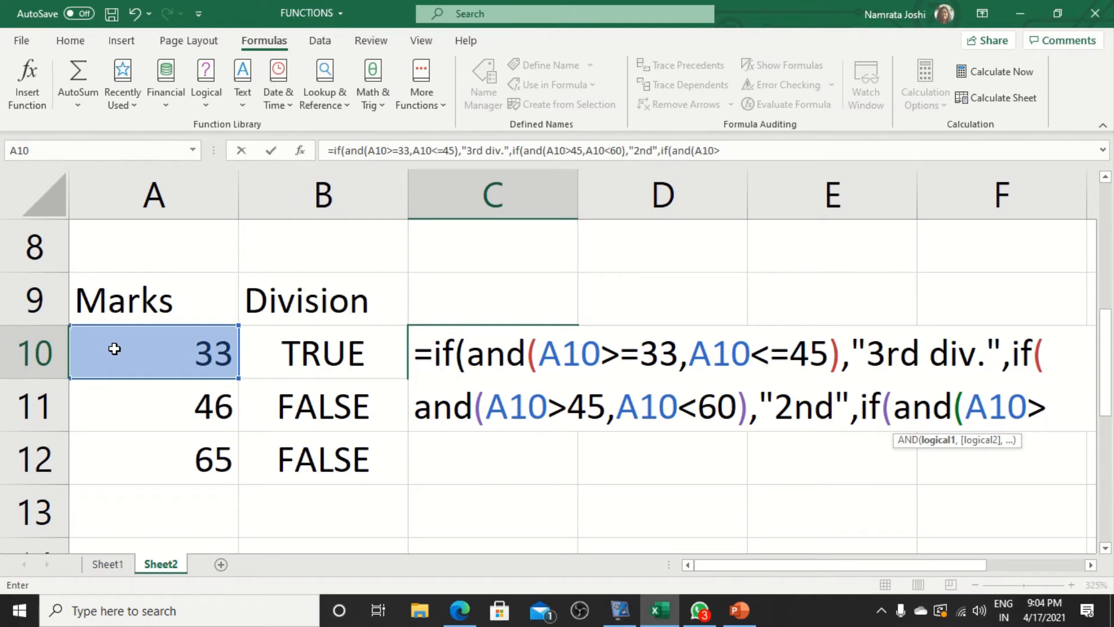
text(=60)
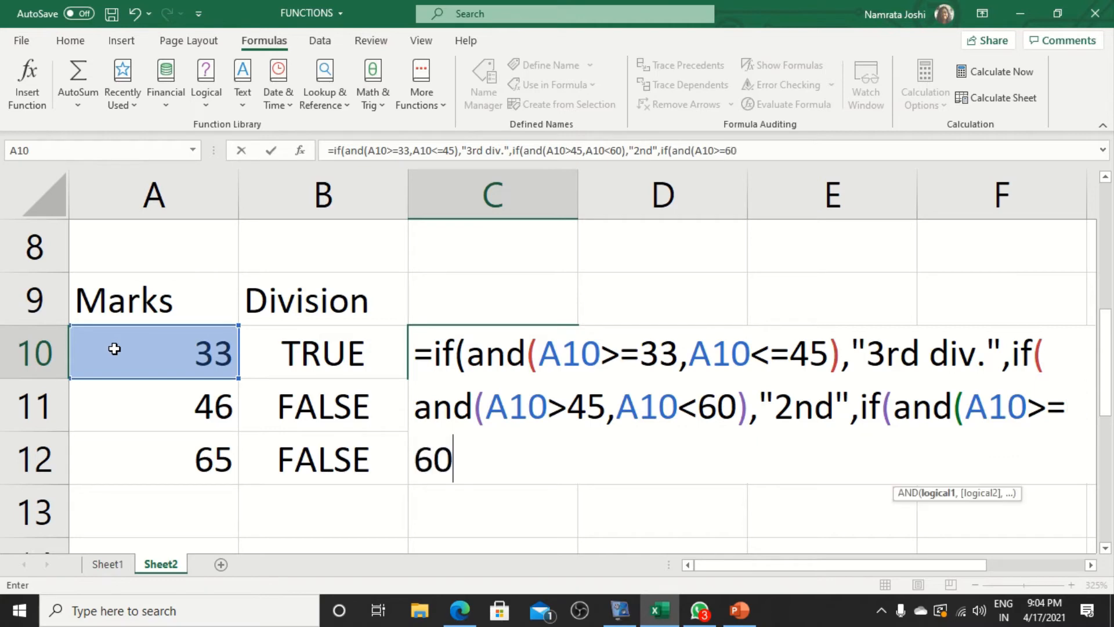
text(,)
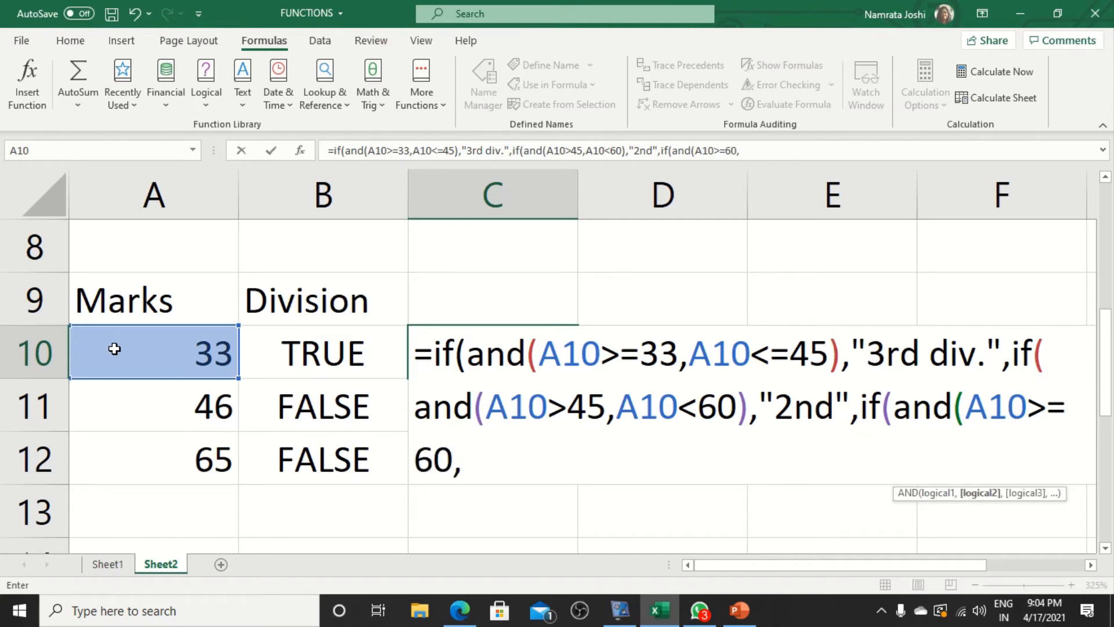
click(115, 349)
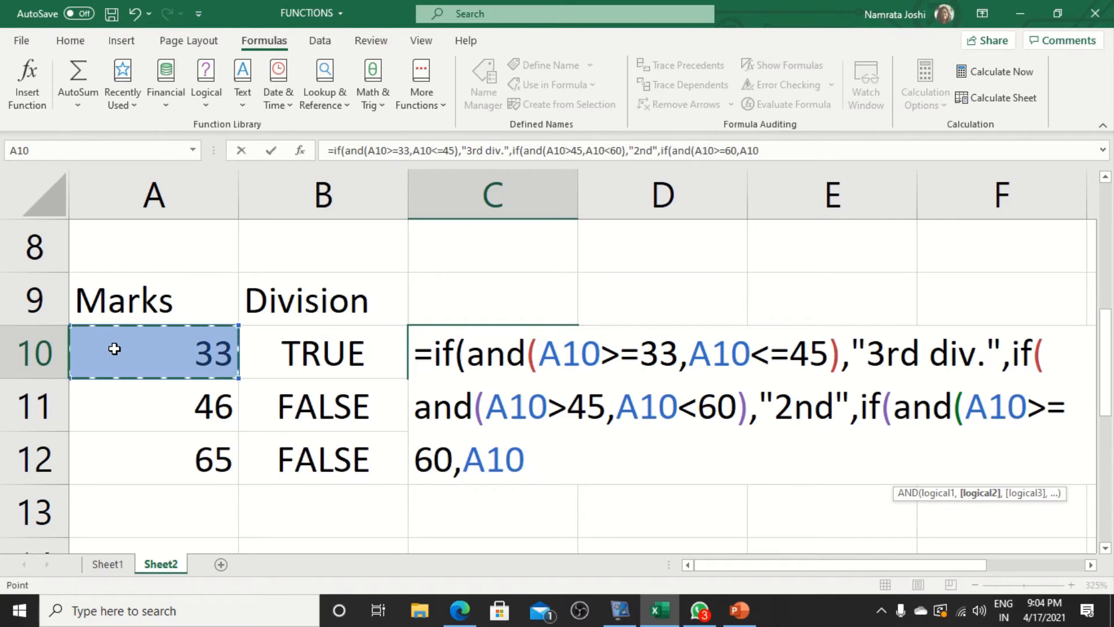
text(<)
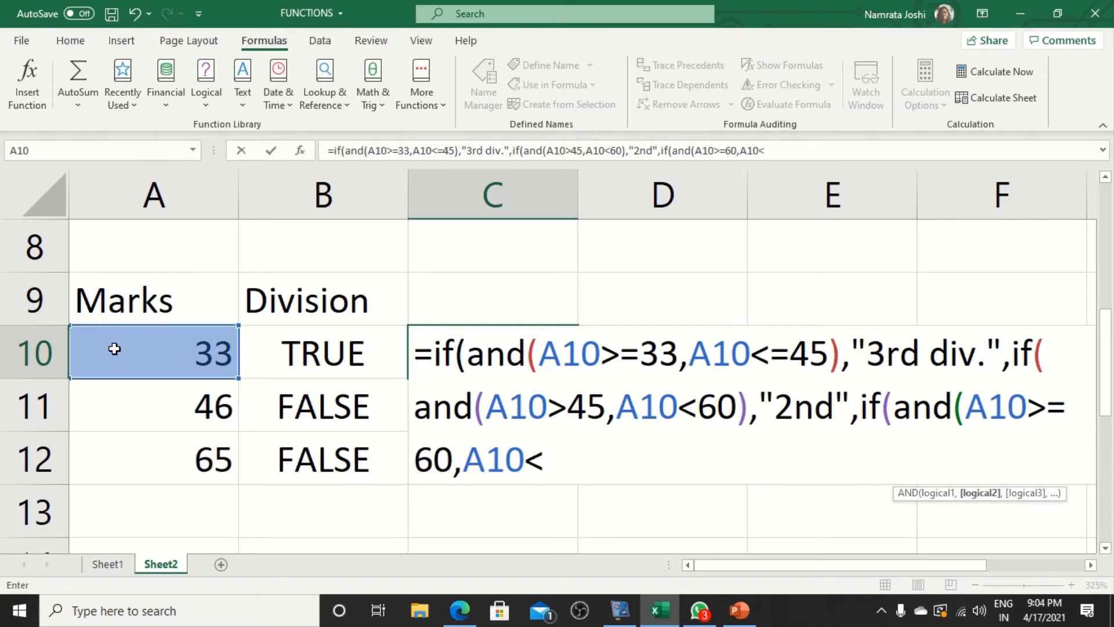
text(=100)
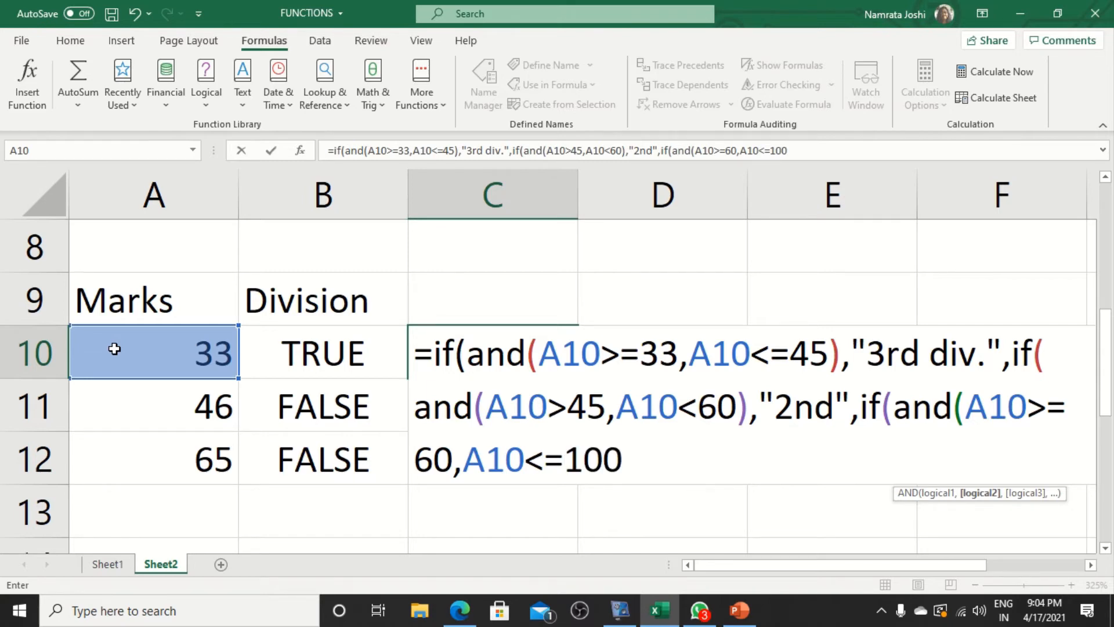
text())
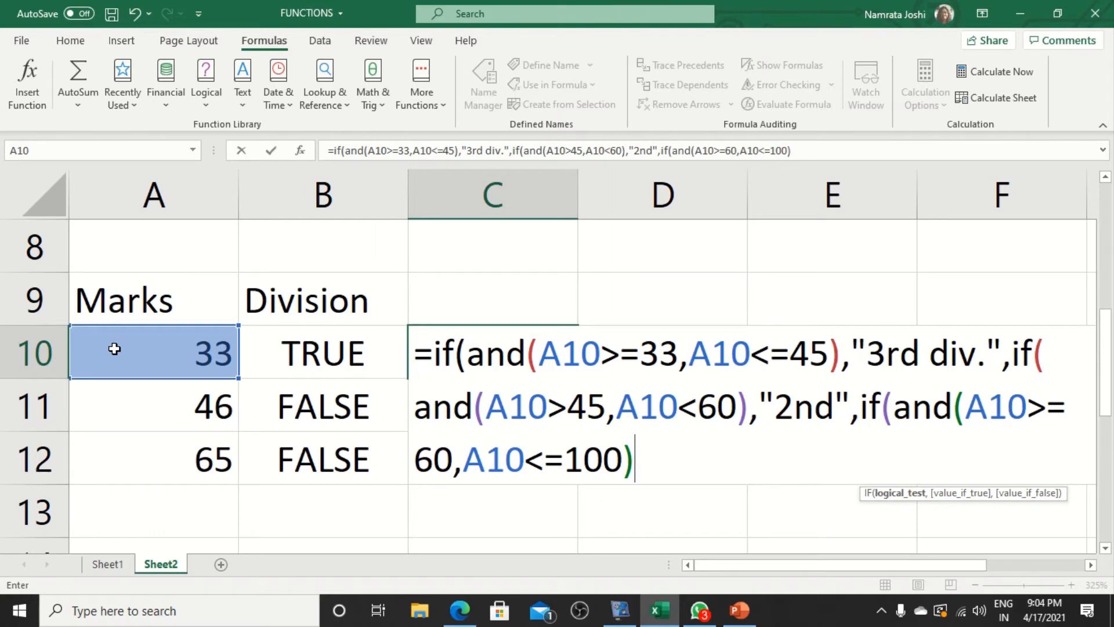
text(,)
text(1st)
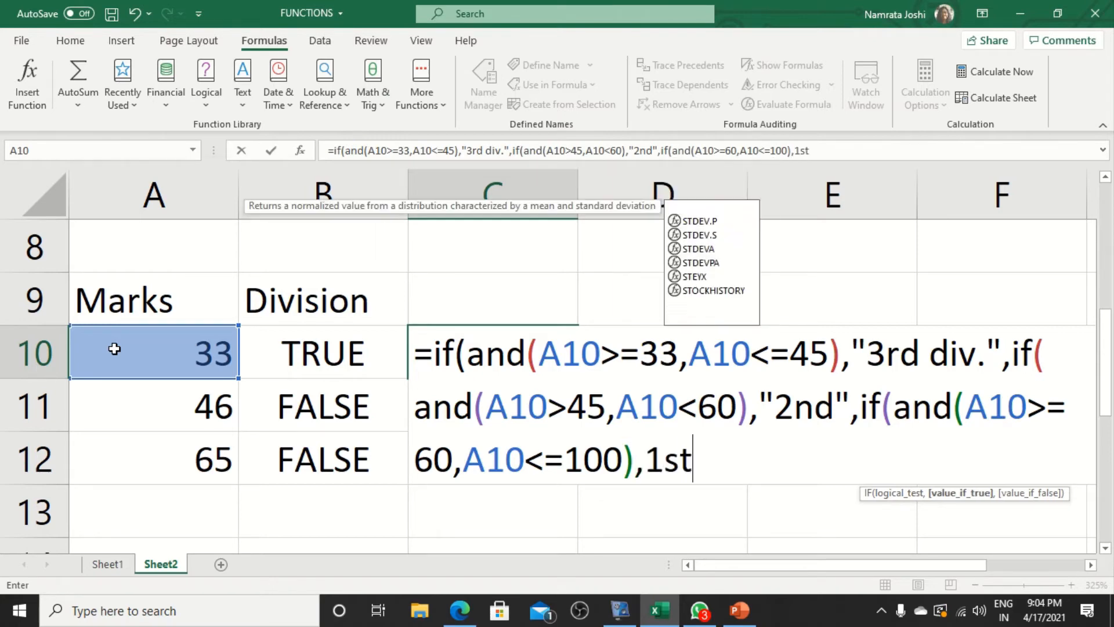
text( div)
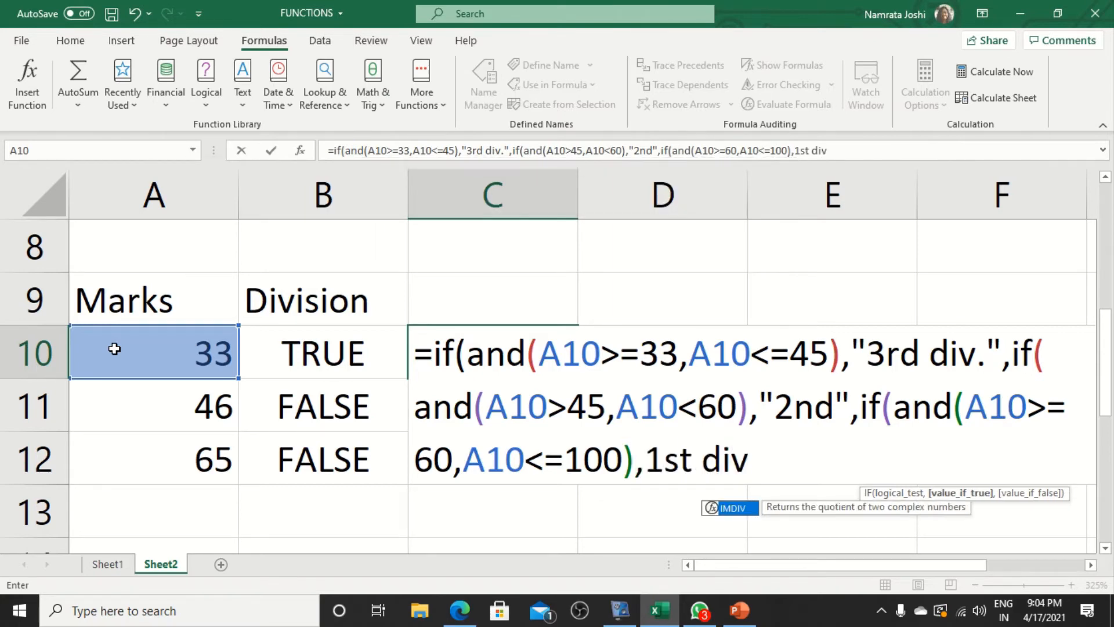
key(BackSpace)
key(BackSpace)
key(BackSpace)
key(BackSpace)
key(BackSpace)
key(BackSpace)
key(BackSpace)
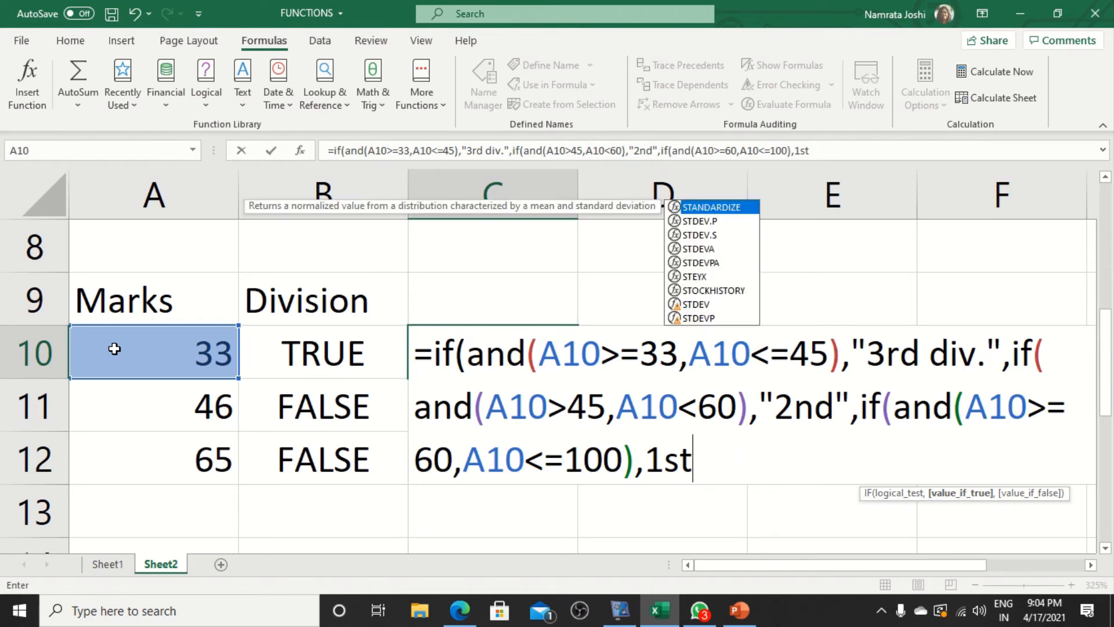
Step: Add "1st div." in quotation marks as the innermost IF's value if true, followed by a comma
text(")
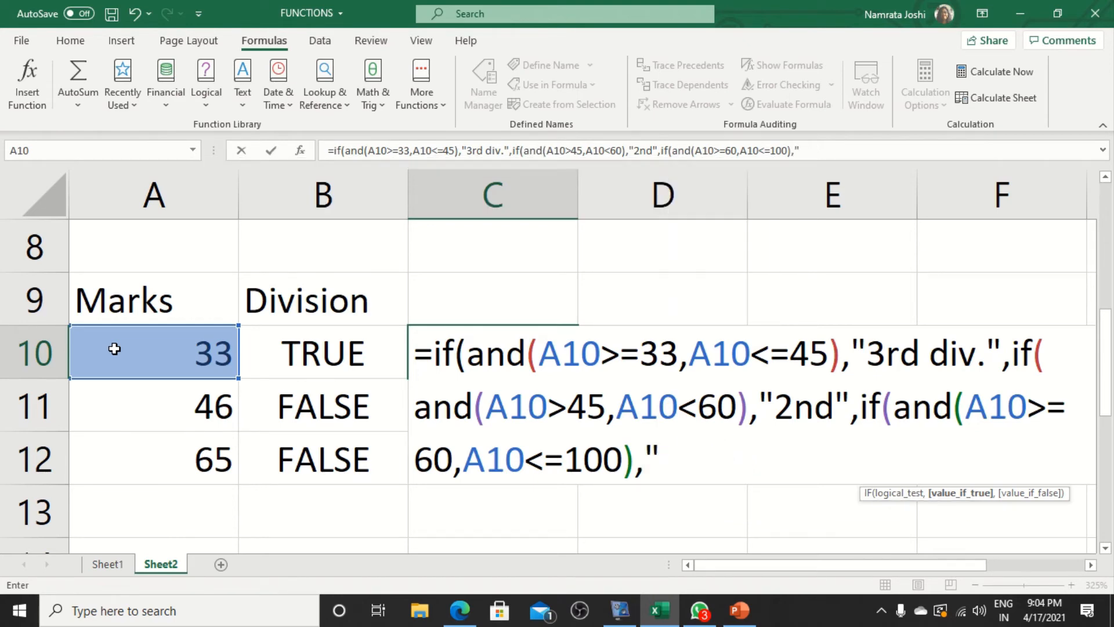
text(1st )
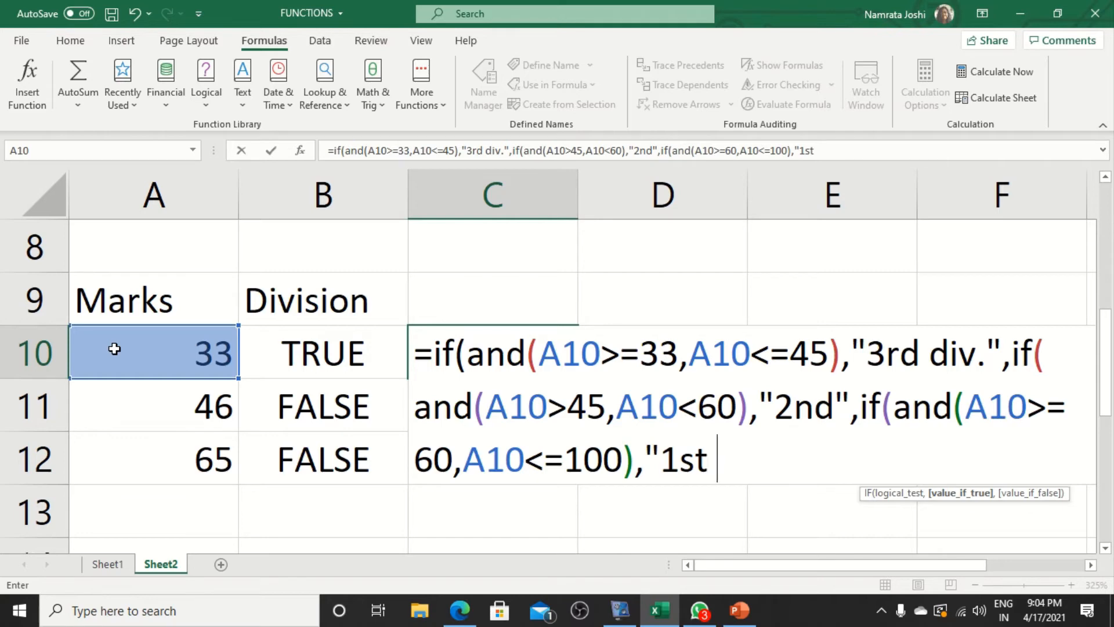
text(div.)
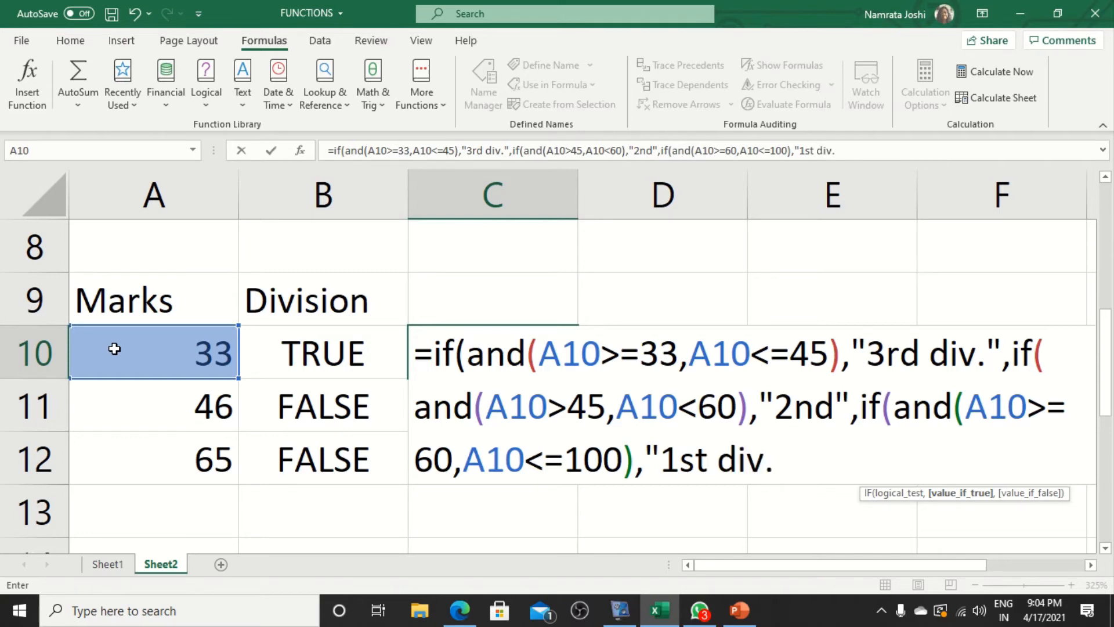
text(",)
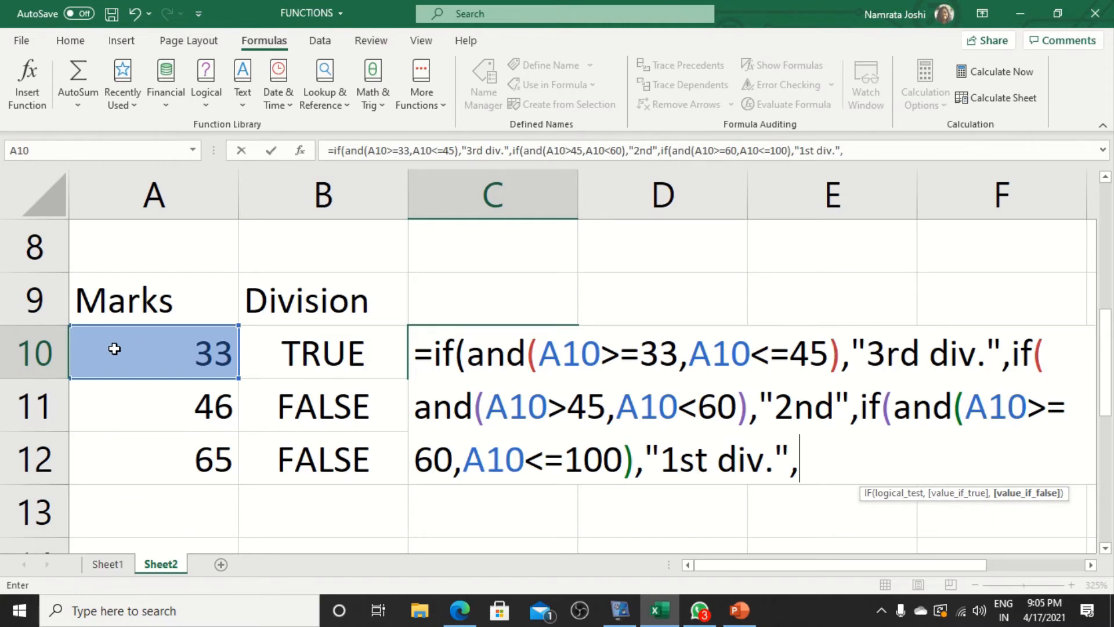
Step: Add "Fail" as the innermost IF's value if false, close all three IF functions, and enter the formula in C10
text("Fai)
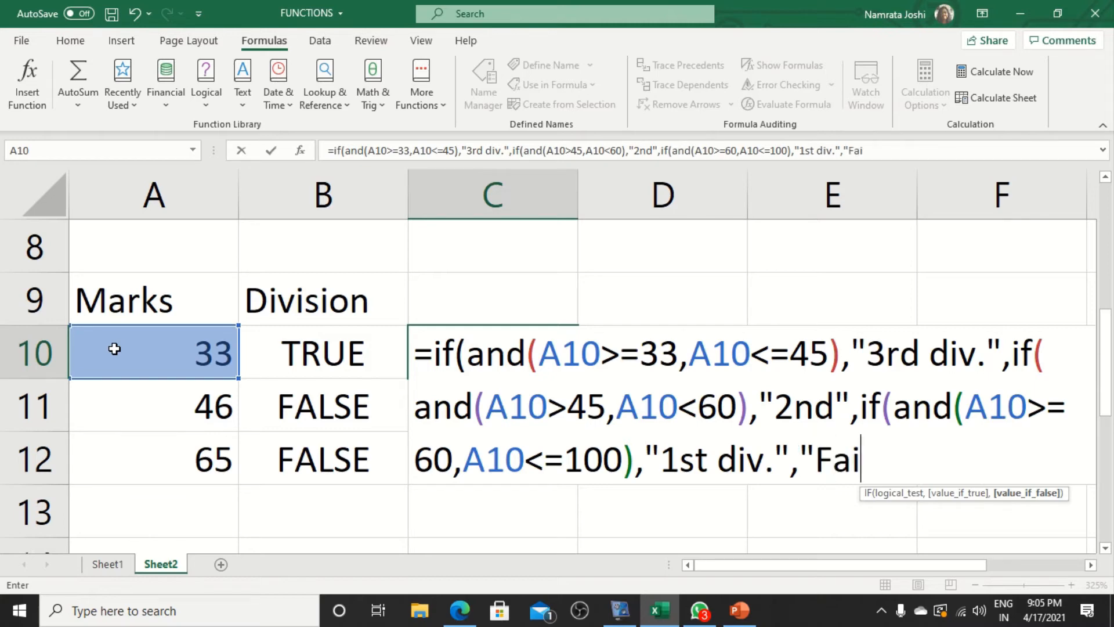
text(l"))
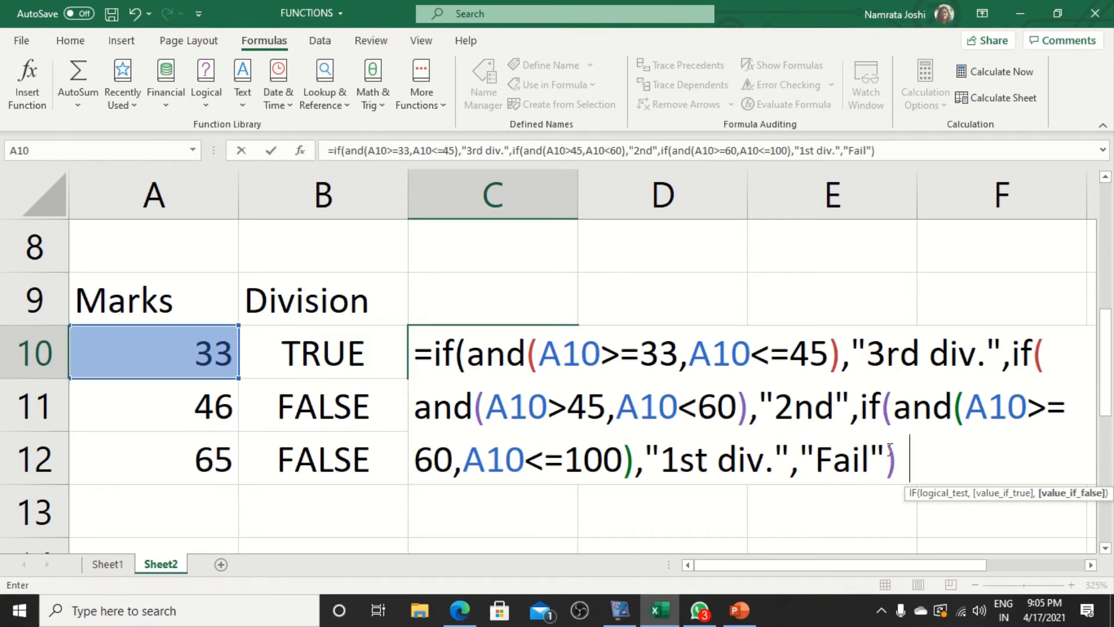
text())
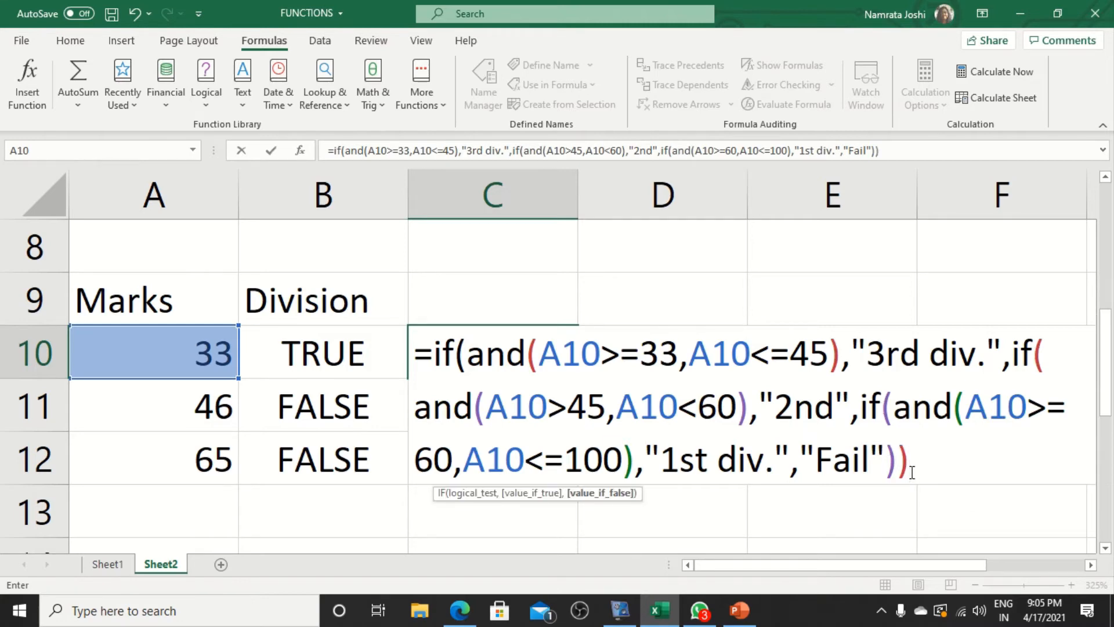
text())
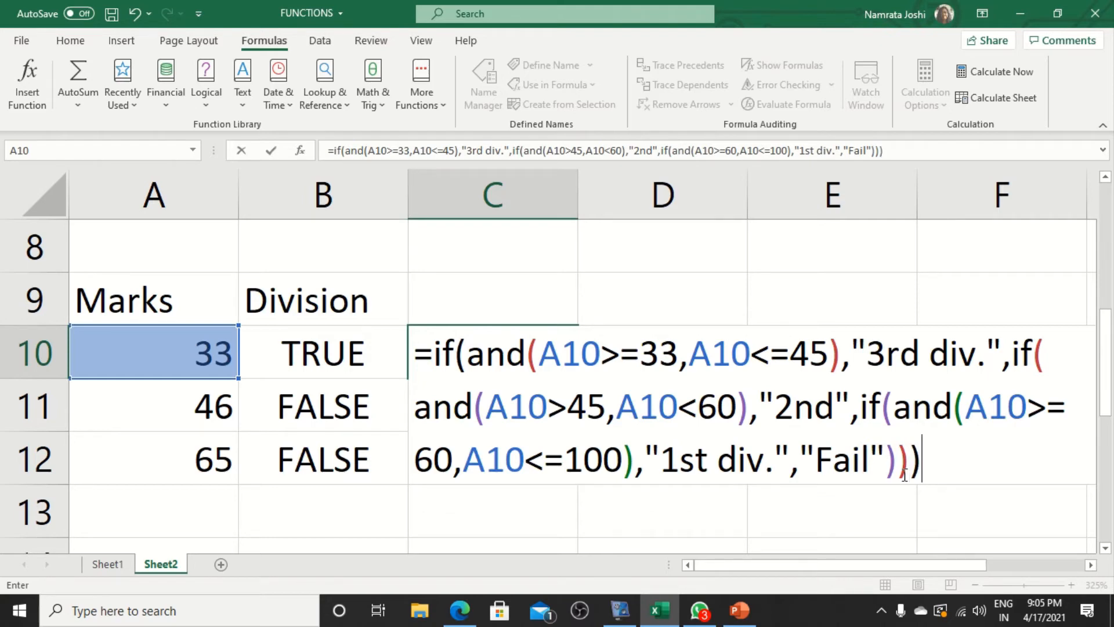
key(Return)
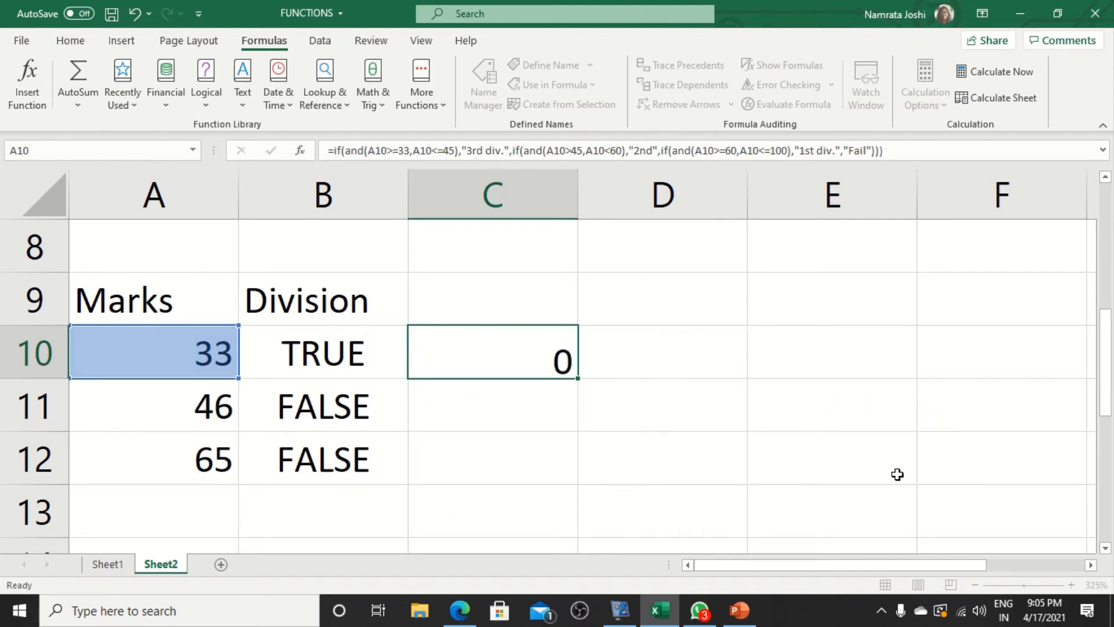
Step: Fill the C10 formula down to C13 and enter 23 as the mark in A13
click(542, 347)
drag(579, 378, 572, 518)
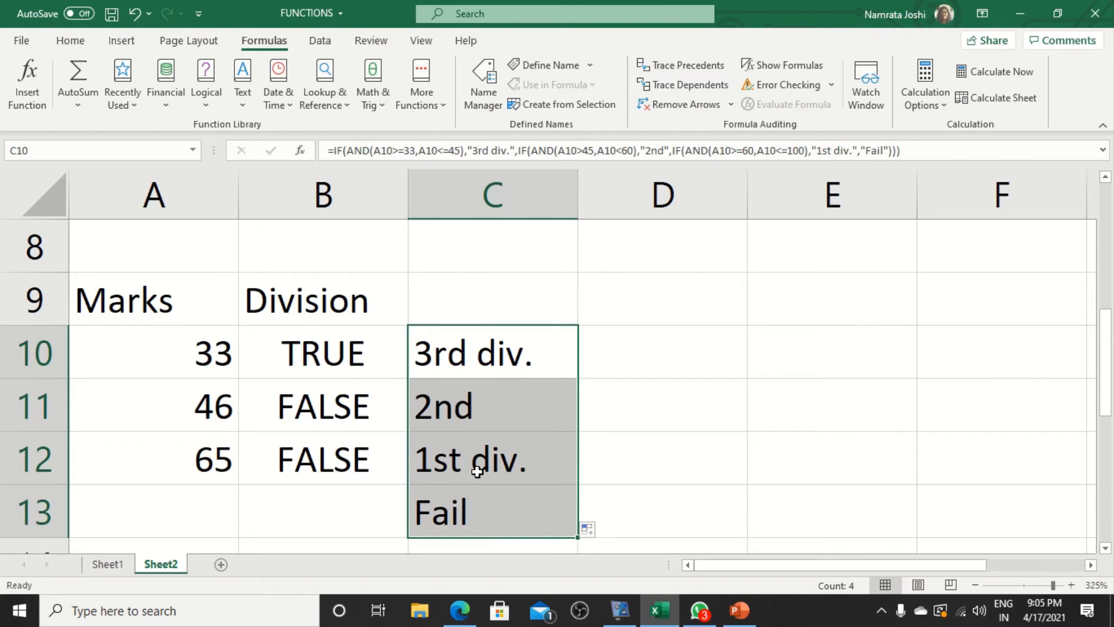
click(215, 503)
text(23)
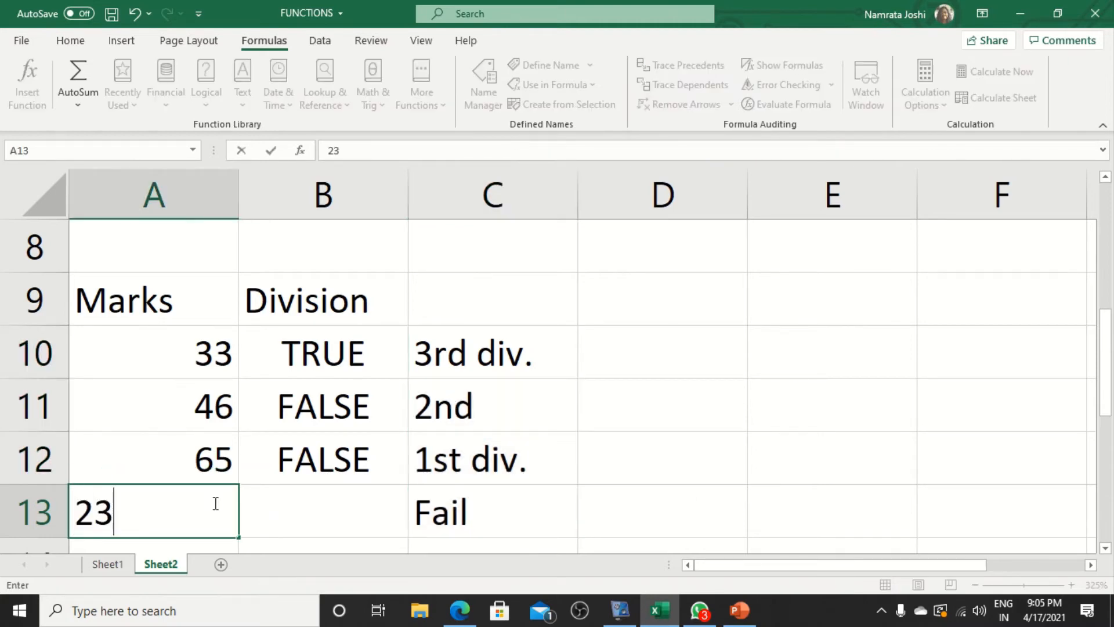
key(Return)
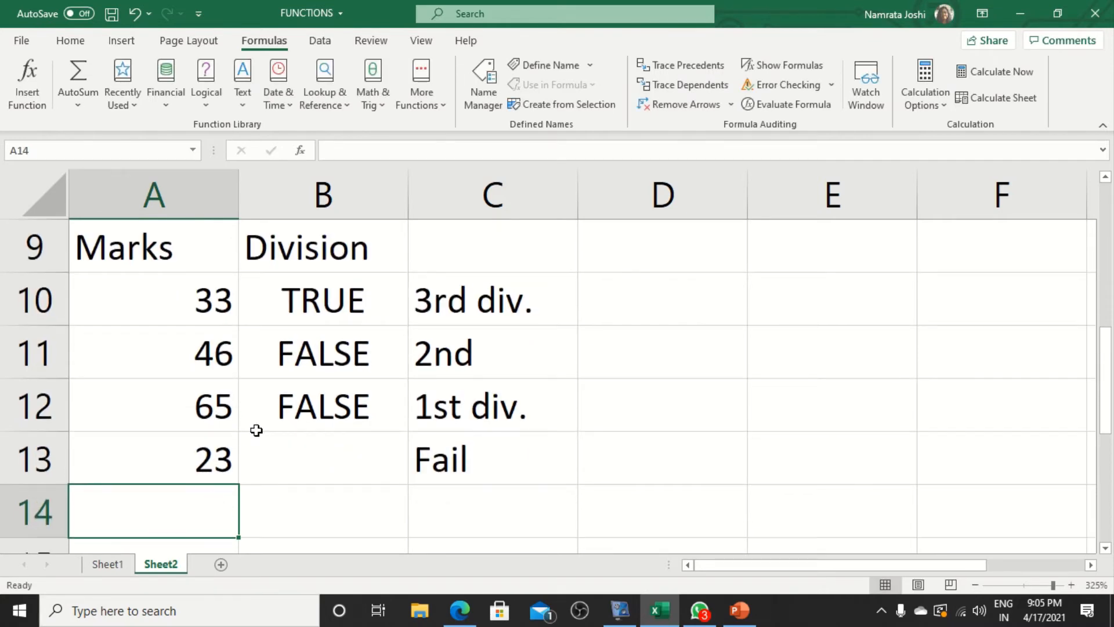
Step: Fill the AND formula in B12 down to B13, and select C13
click(295, 409)
drag(407, 431, 408, 483)
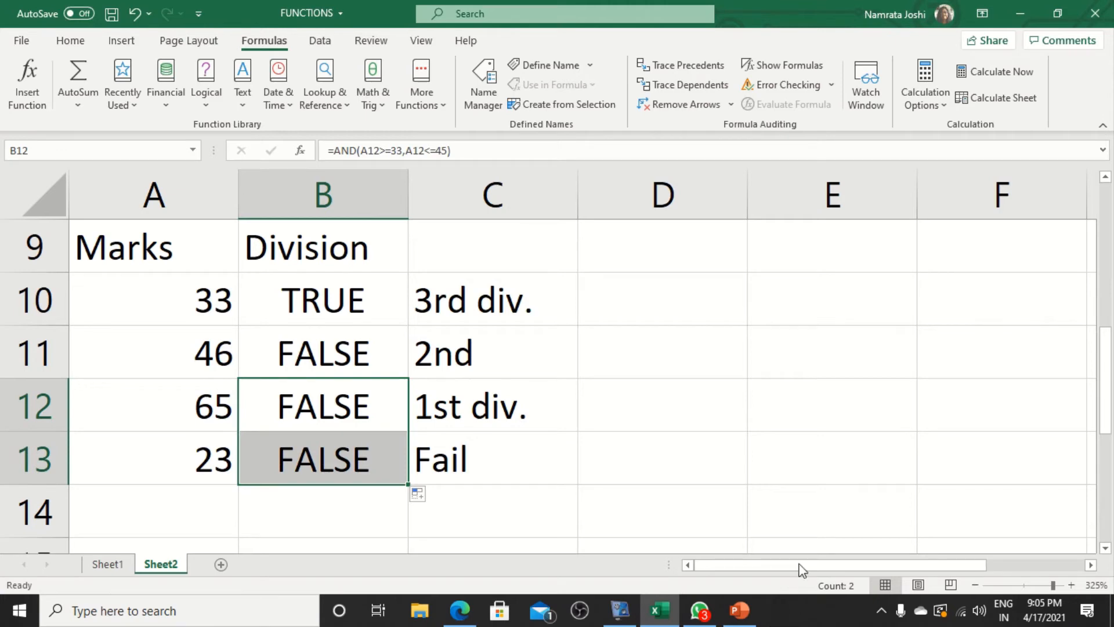
click(516, 473)
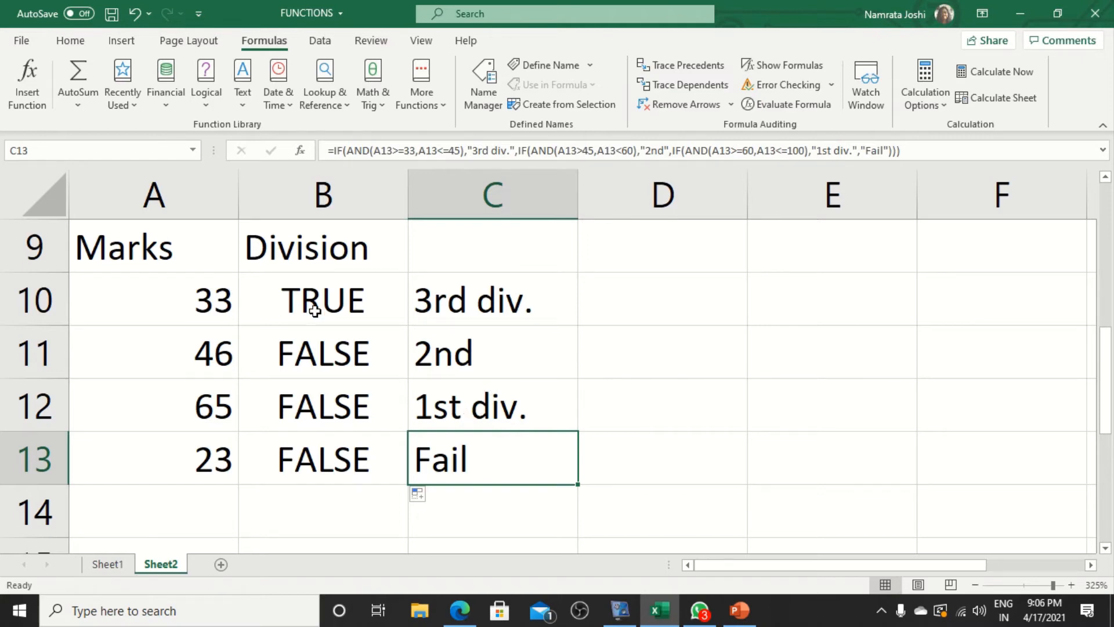
Step: Copy the full text of the nested IF formula in C10, leaving the cell's formula as it is
double_click(500, 300)
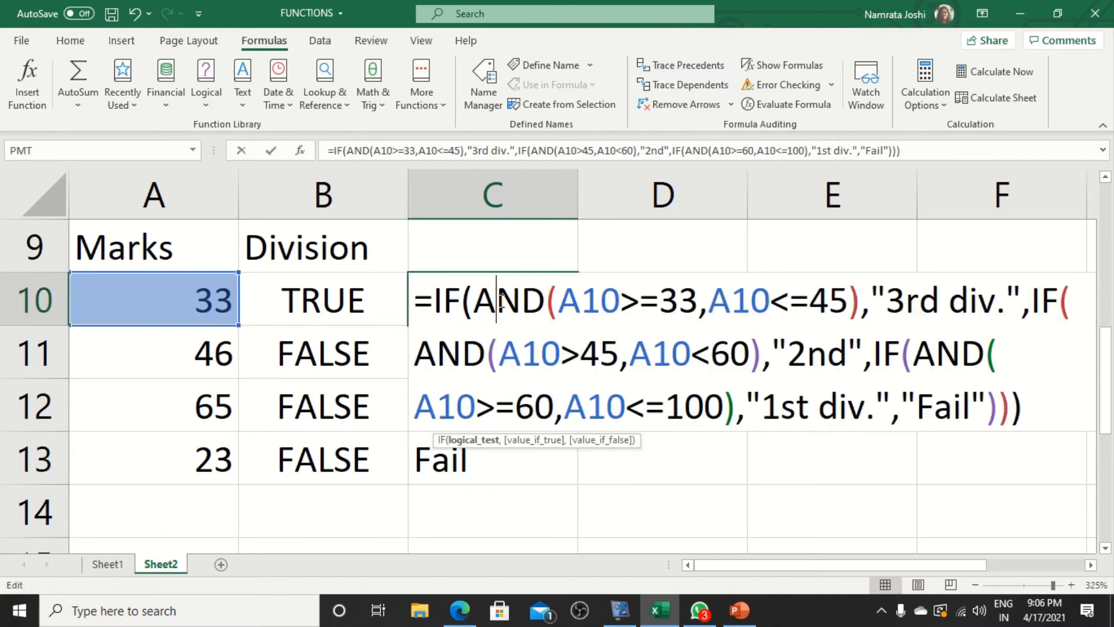
drag(452, 320, 1024, 406)
key(ctrl+c)
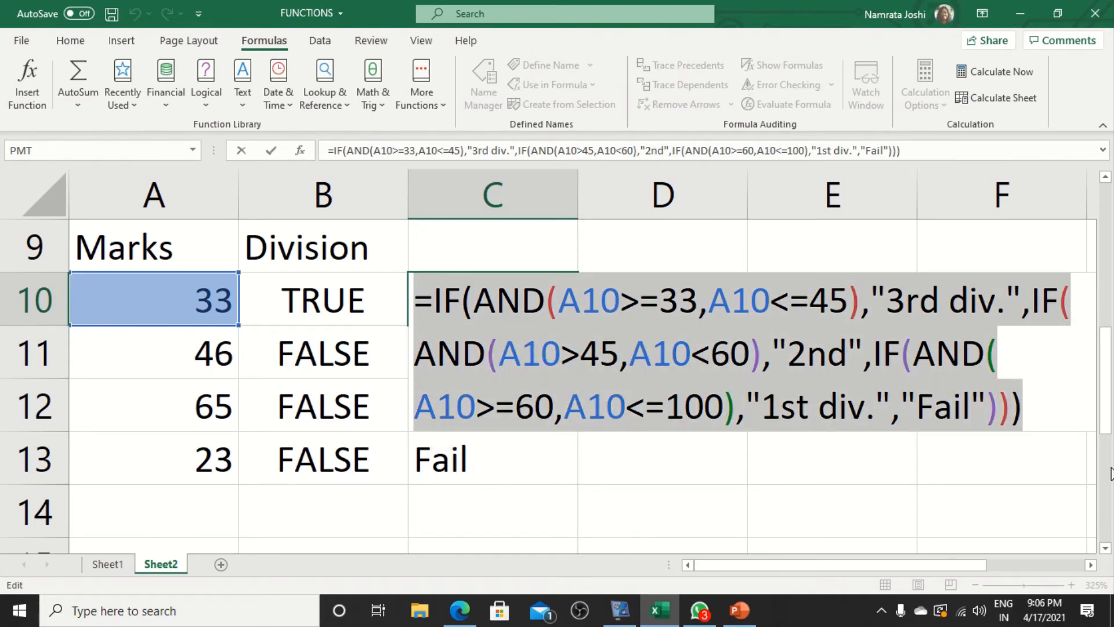
key(Return)
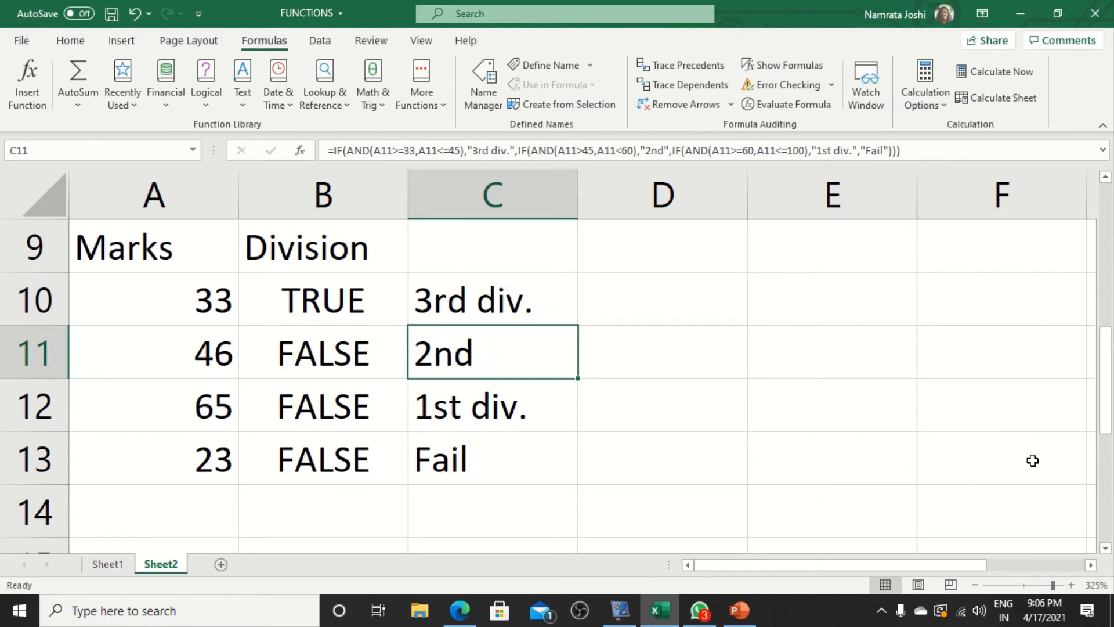
Step: Paste the copied nested IF formula into B14 as displayed text with a leading space
click(616, 302)
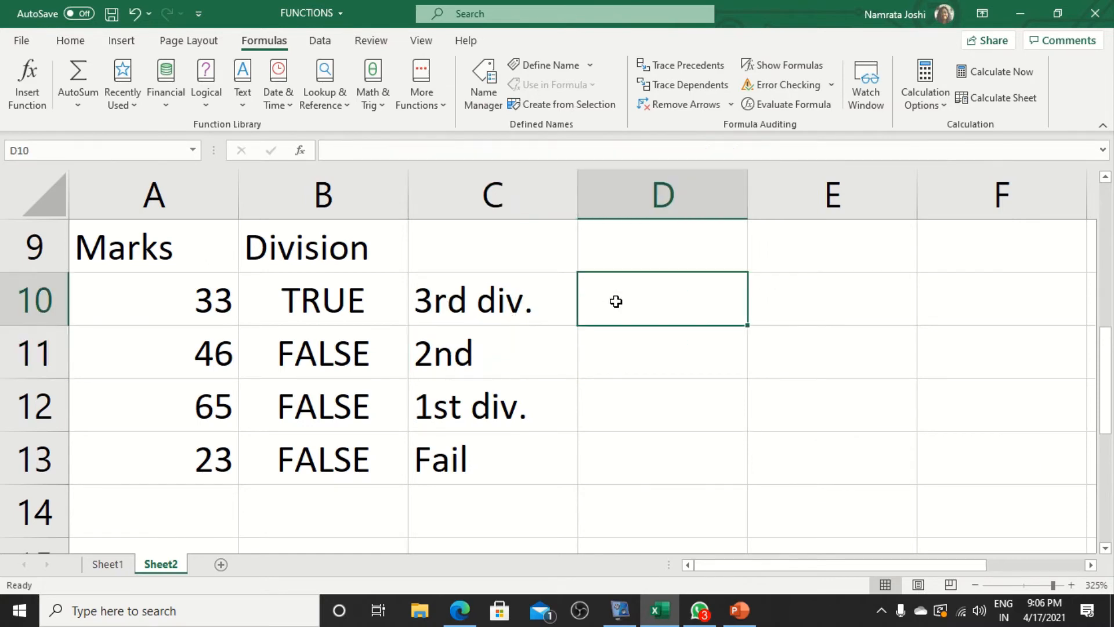
double_click(278, 513)
scroll(267, 319, right, 3)
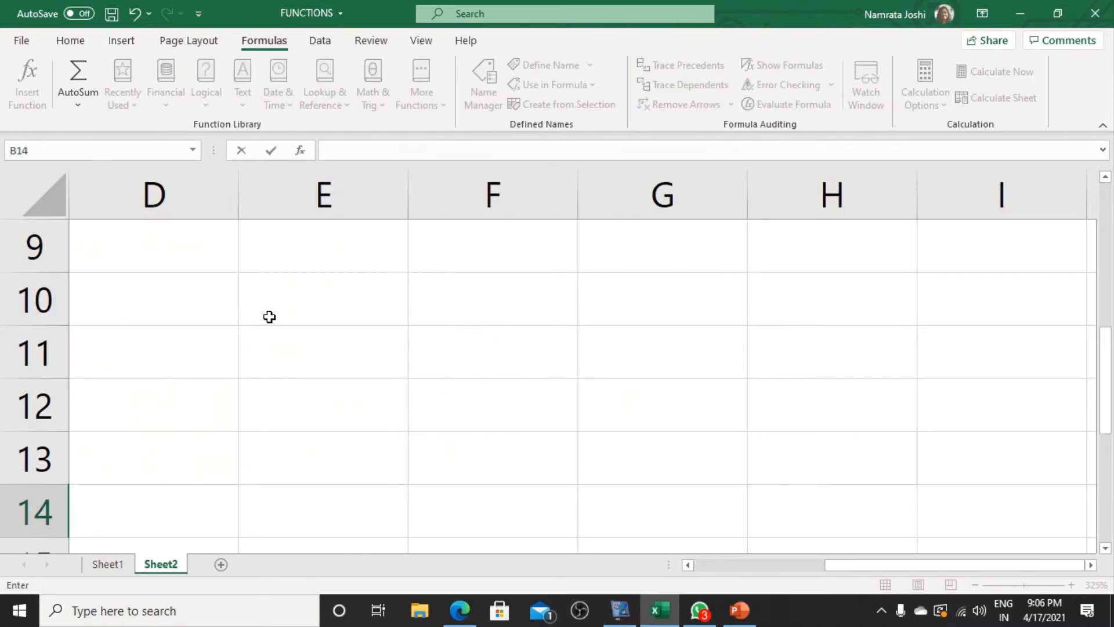
drag(906, 564, 673, 570)
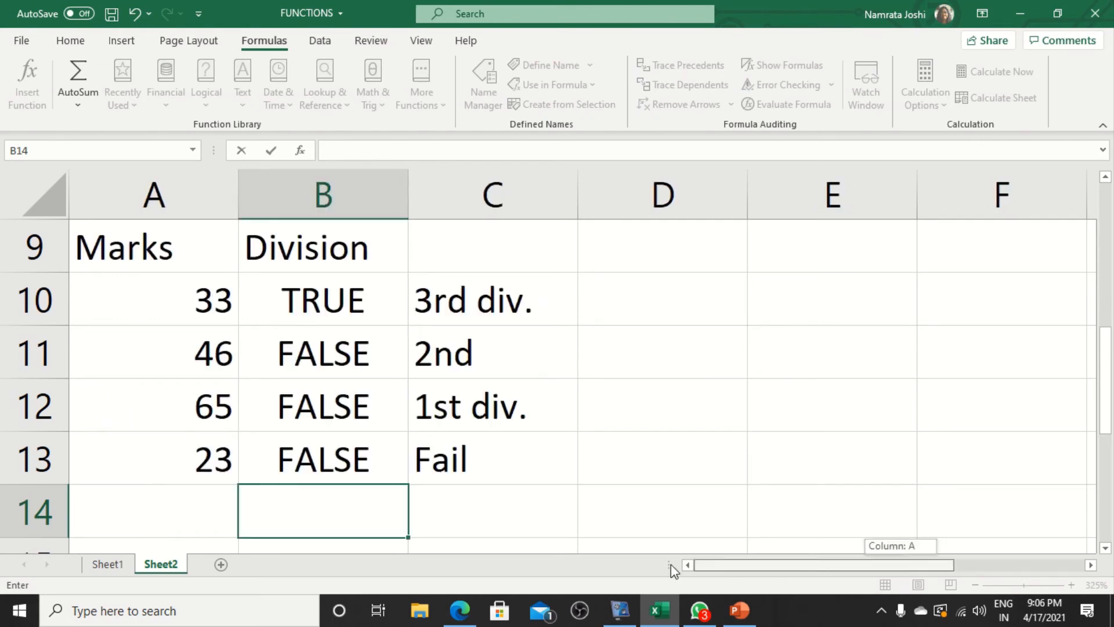
key(ctrl+v)
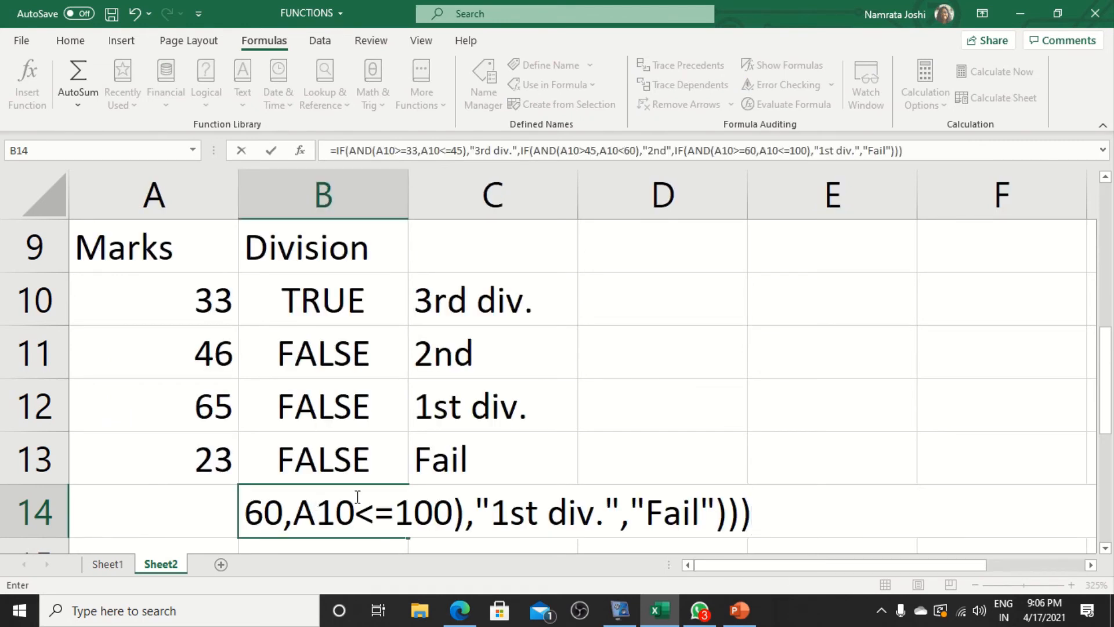
key(Return)
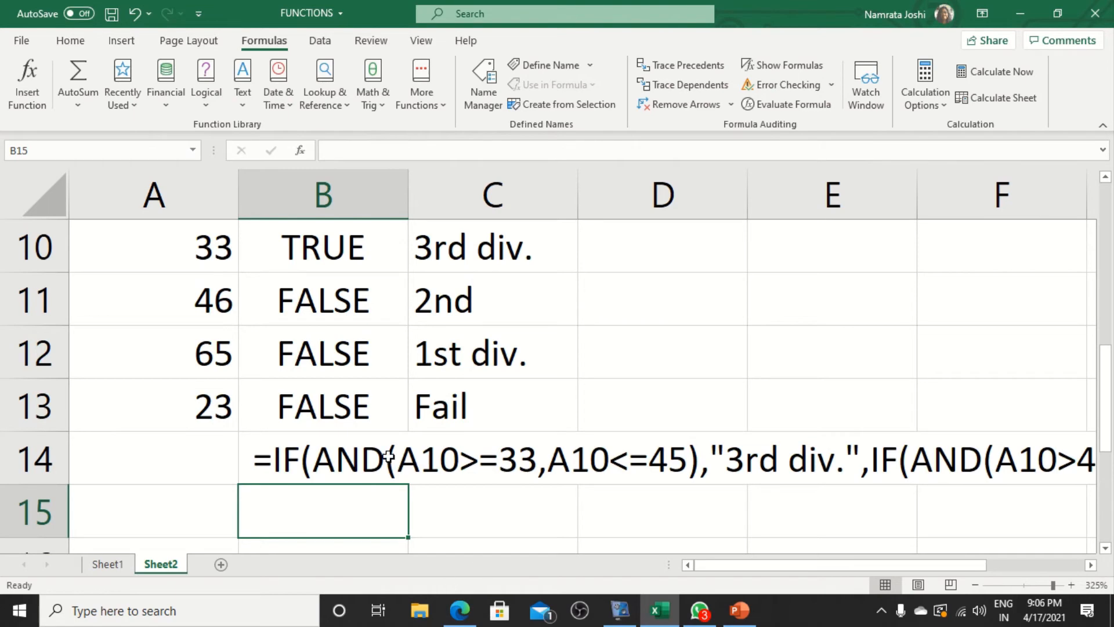
Step: Copy the full text of the AND formula in B10, leaving the cell's formula as it is
scroll(411, 463, up, 1)
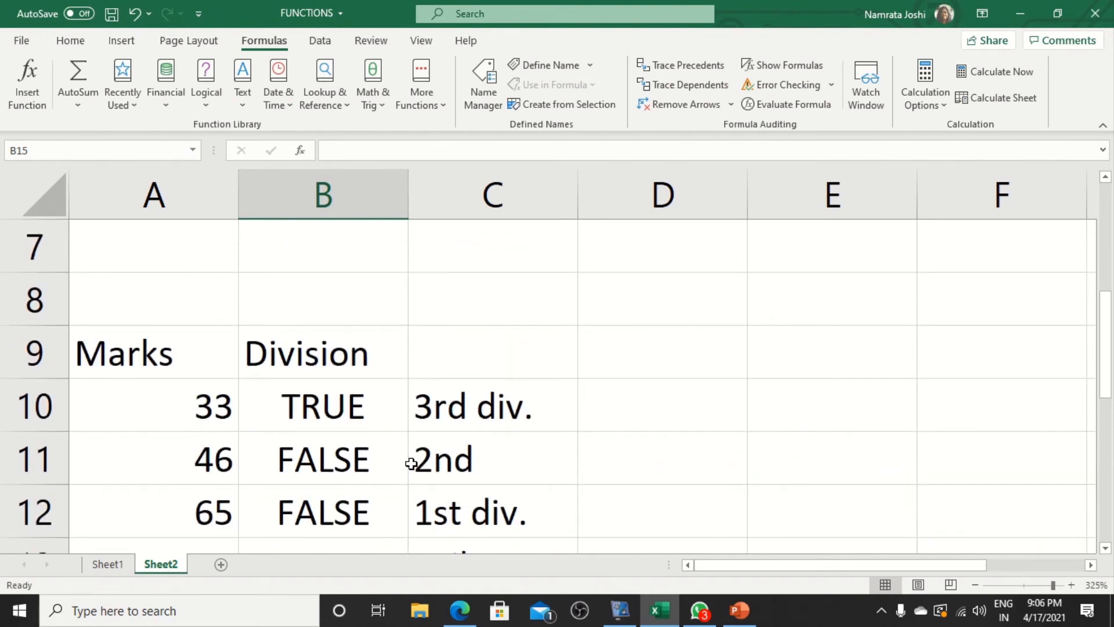
scroll(411, 462, down, 1)
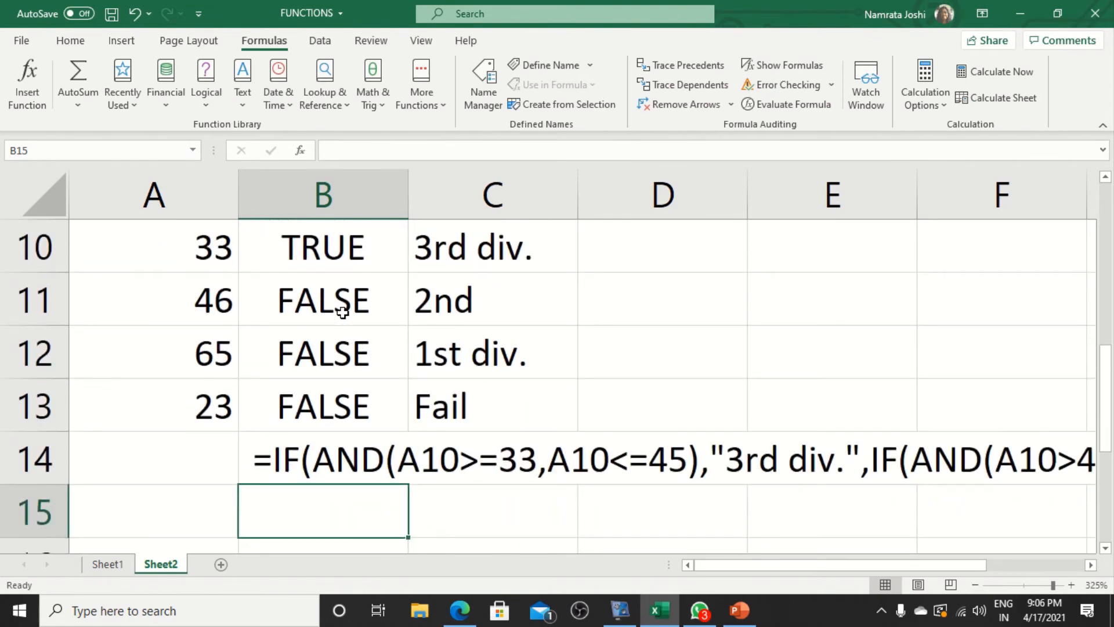
double_click(335, 250)
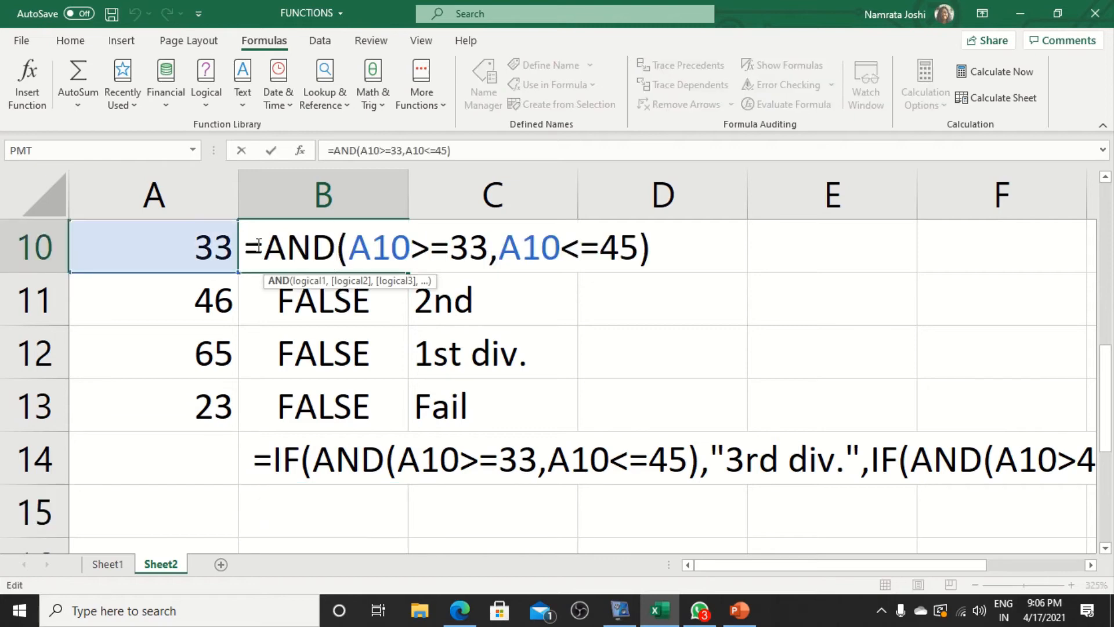
drag(250, 246, 653, 255)
key(ctrl+c)
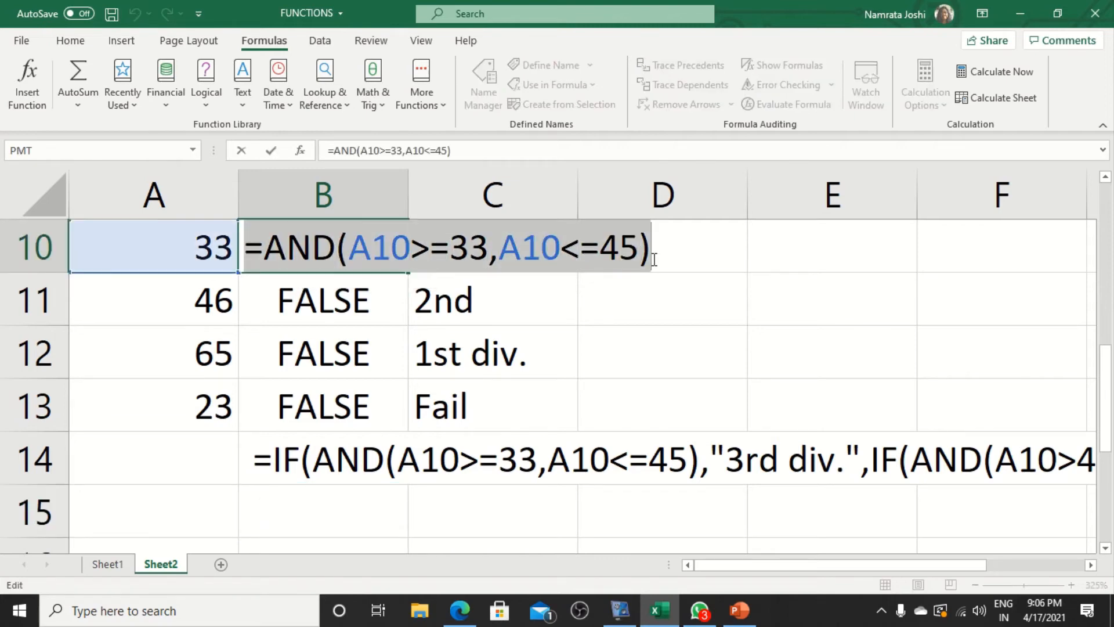
key(Return)
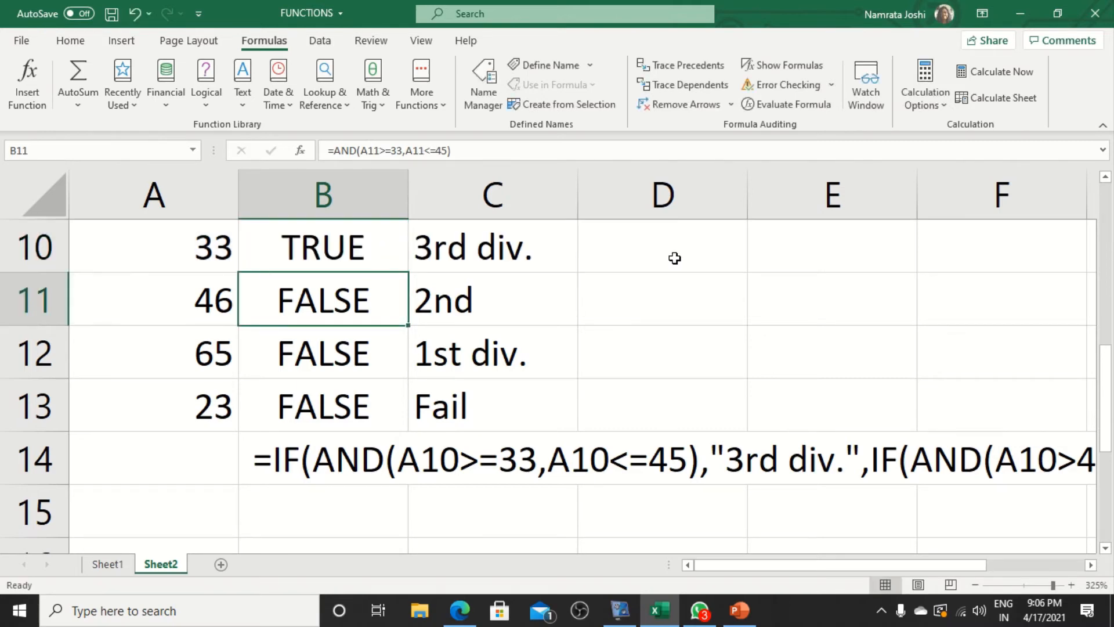
Step: Insert a blank row above the formula text in row 14 and paste the copied AND formula into the new B14
click(44, 456)
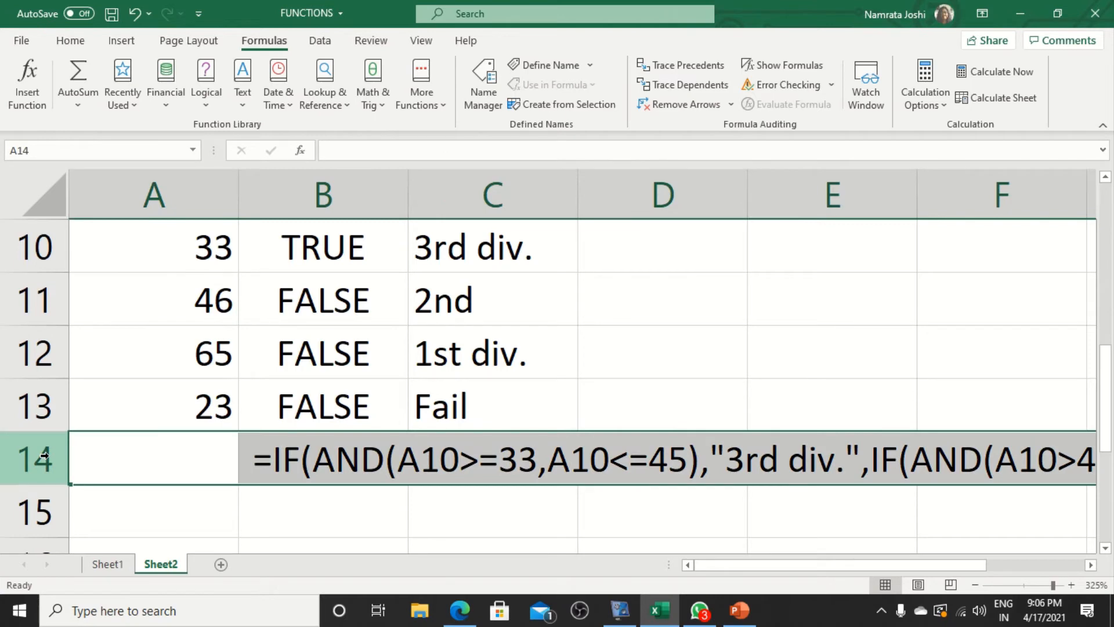
right_click(44, 456)
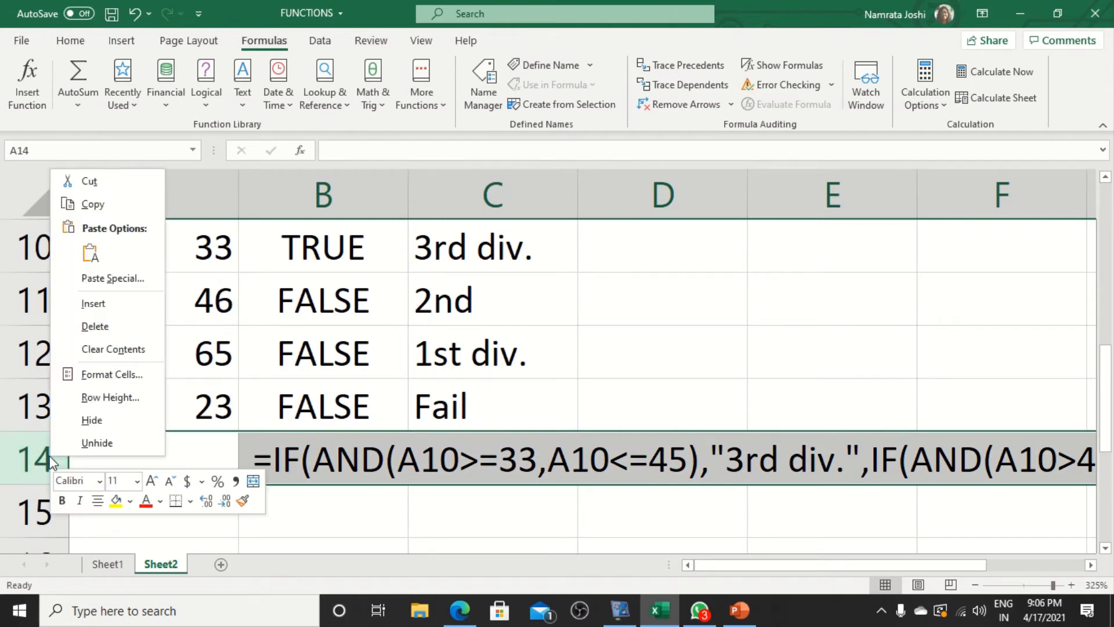
click(94, 303)
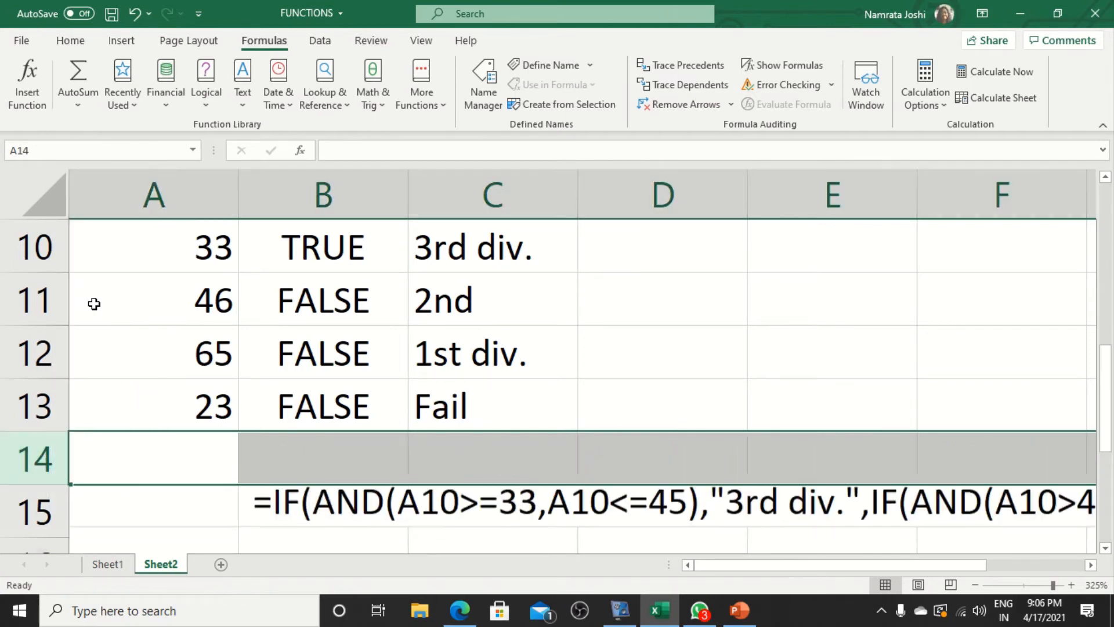
click(300, 450)
key(ctrl+v)
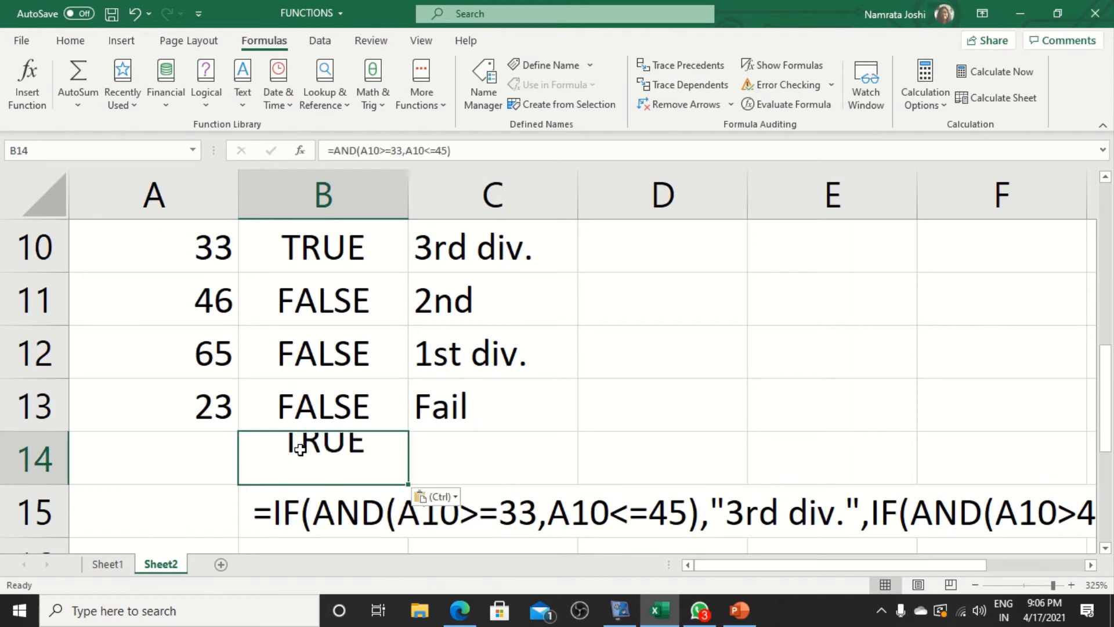
key(Return)
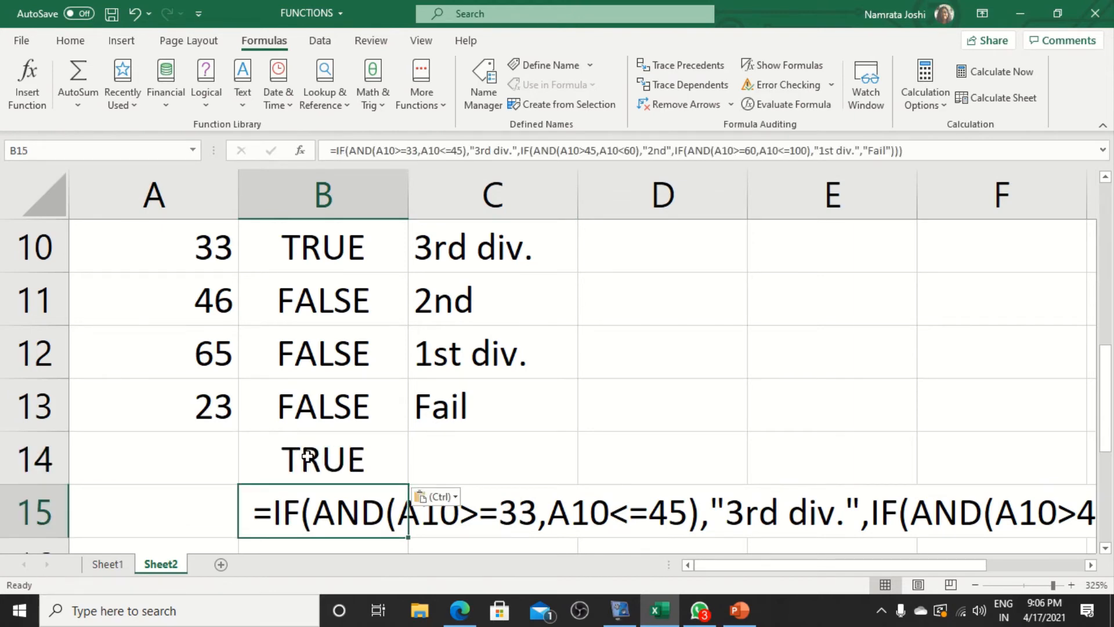
Step: Add a leading space before the AND formula in B14 so that it is displayed as text
click(308, 455)
double_click(308, 455)
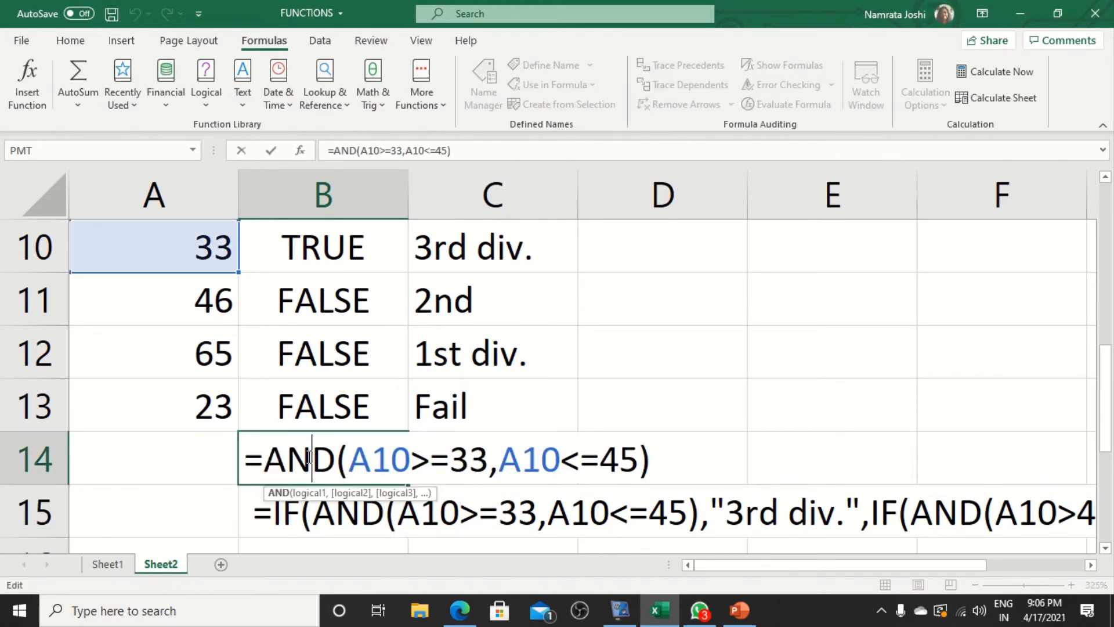
click(244, 463)
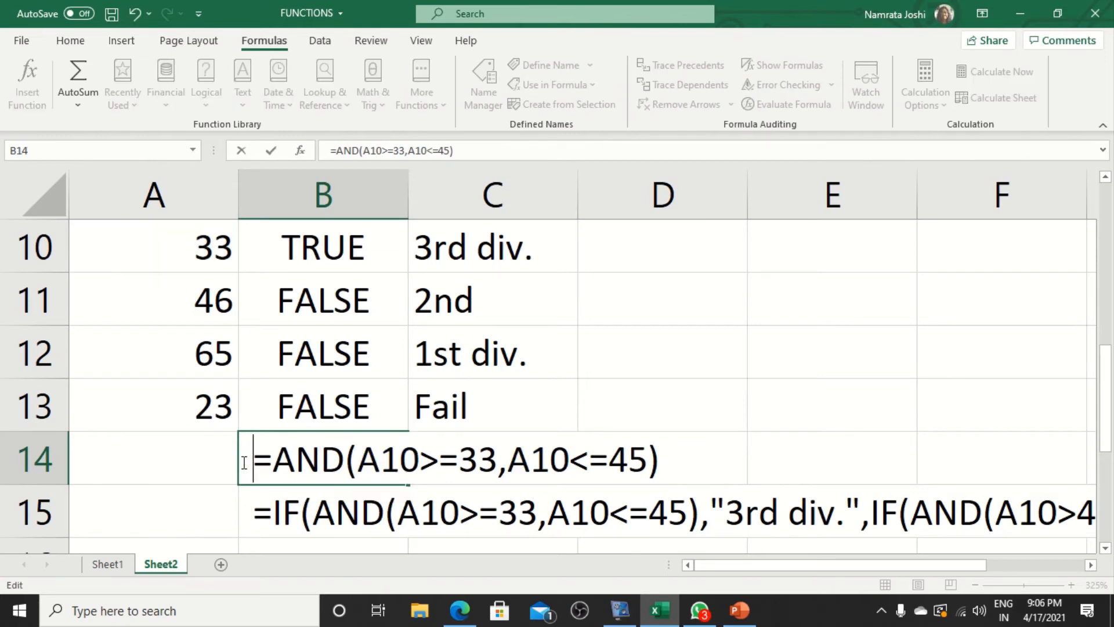
key(Return)
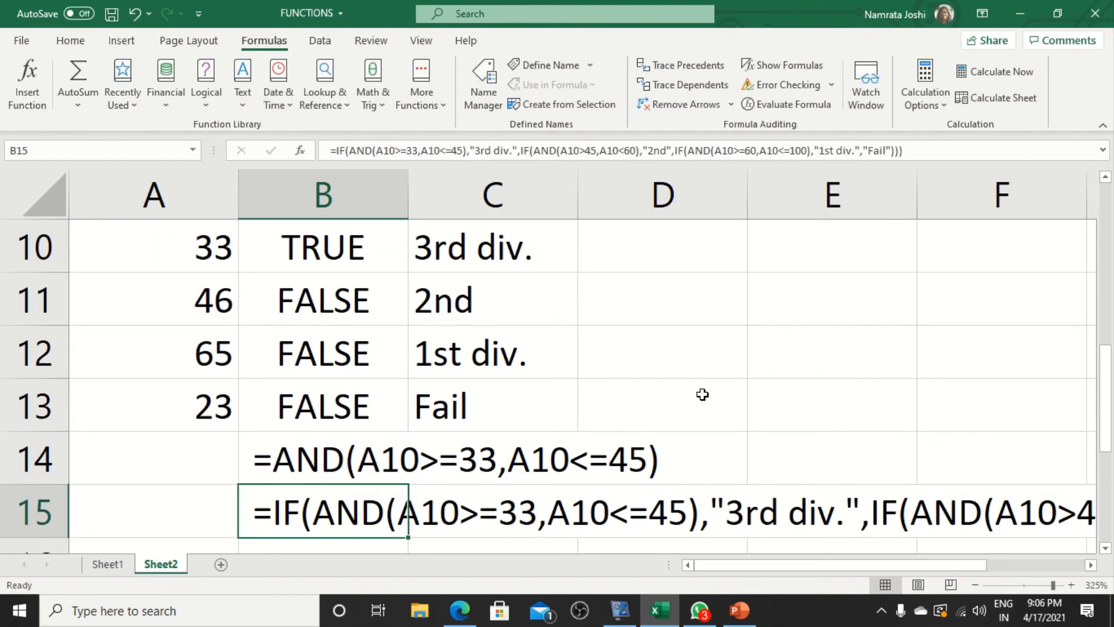
click(727, 398)
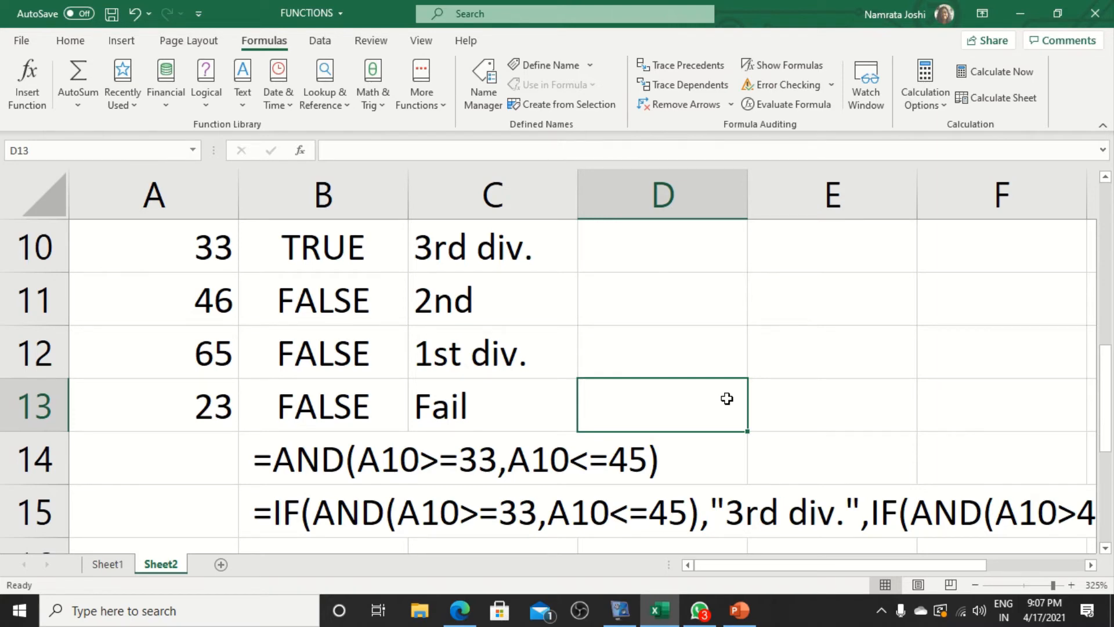
Step: Enter the heading "And()" in A8, above the Marks column title
scroll(400, 441, down, 1)
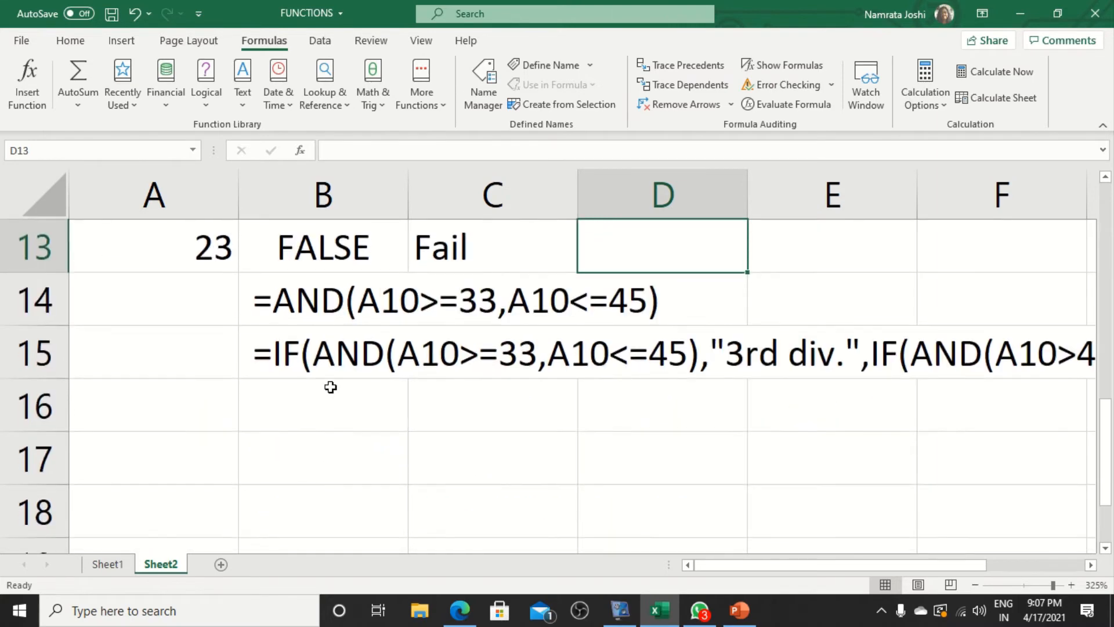
scroll(386, 430, up, 3)
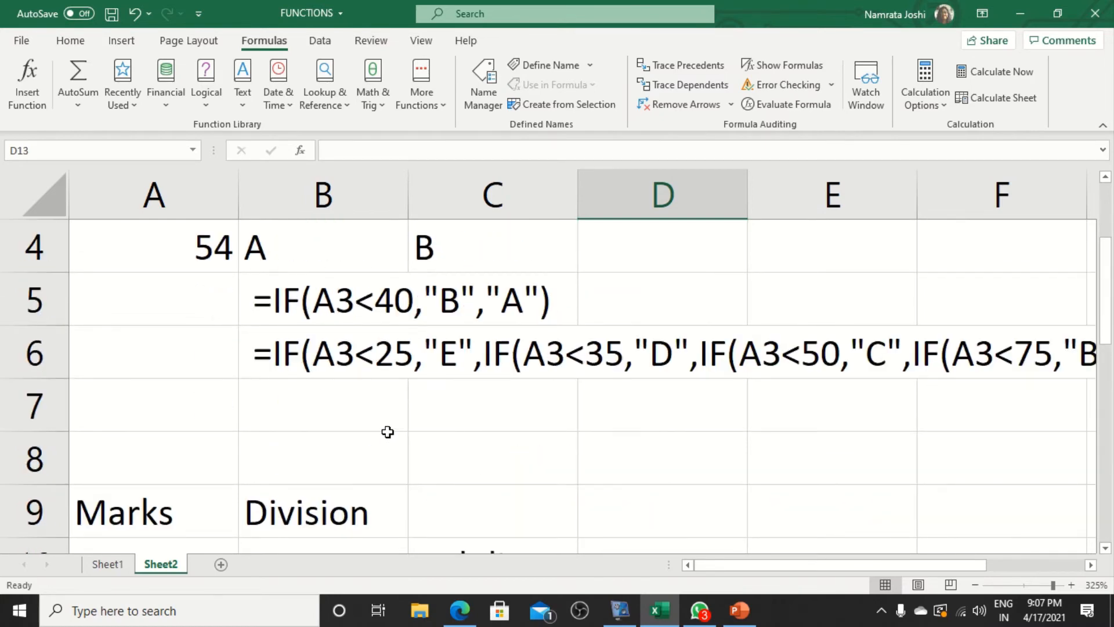
scroll(387, 430, down, 1)
click(142, 296)
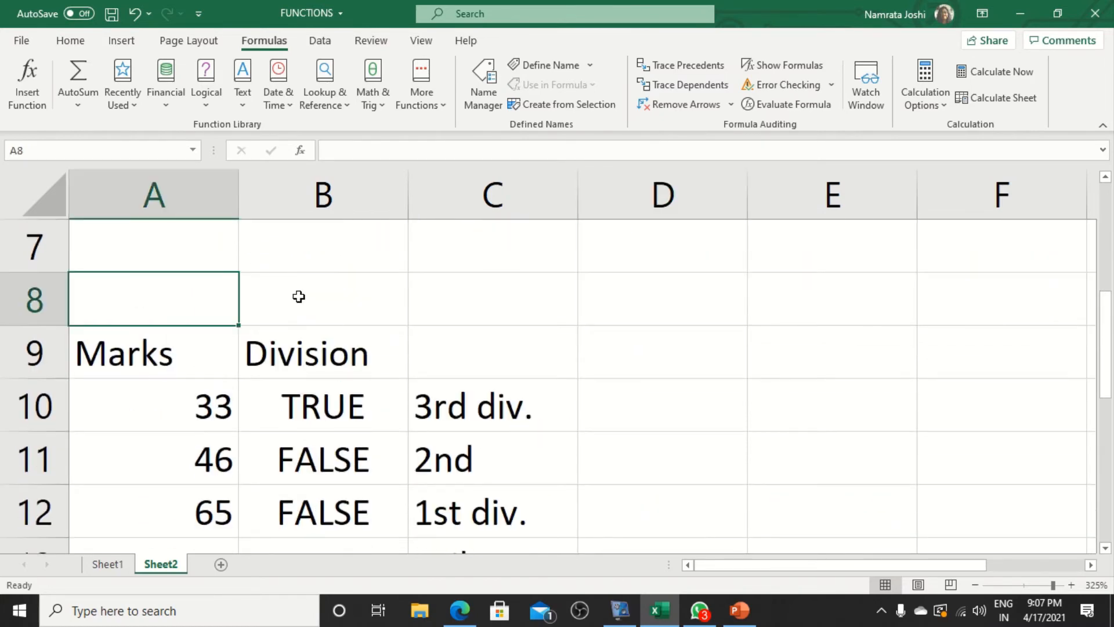
text(And)
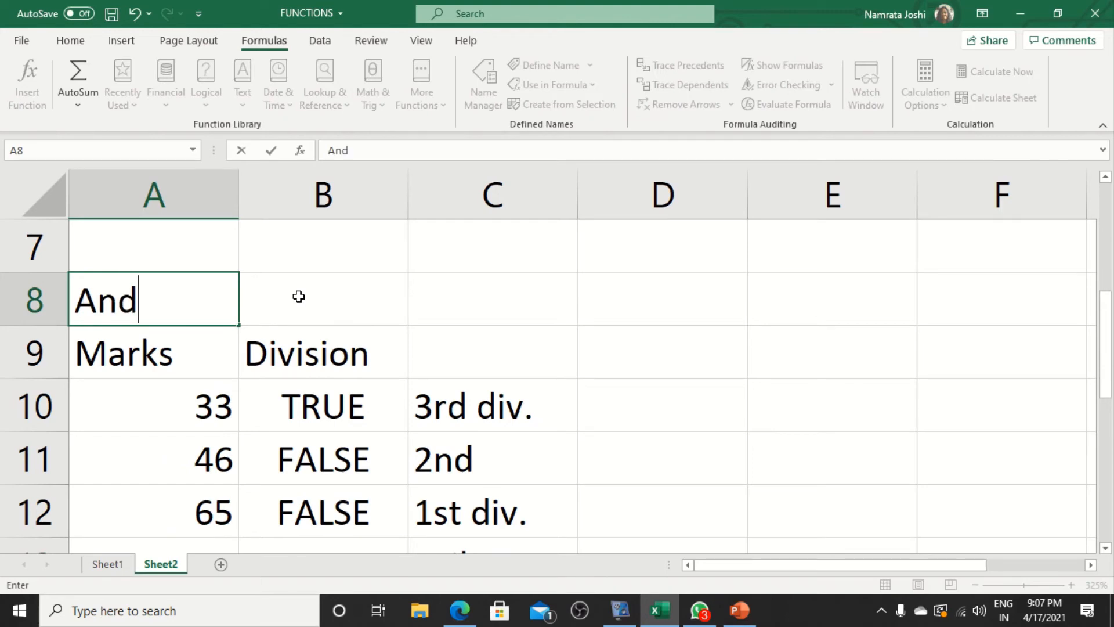
text(())
key(Return)
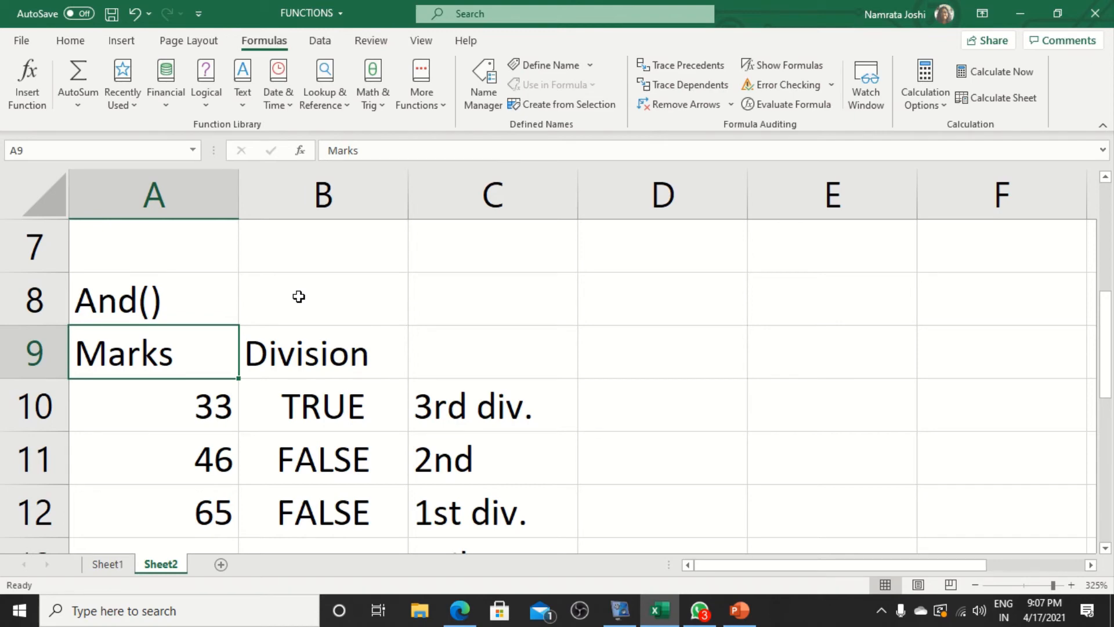
key(Down)
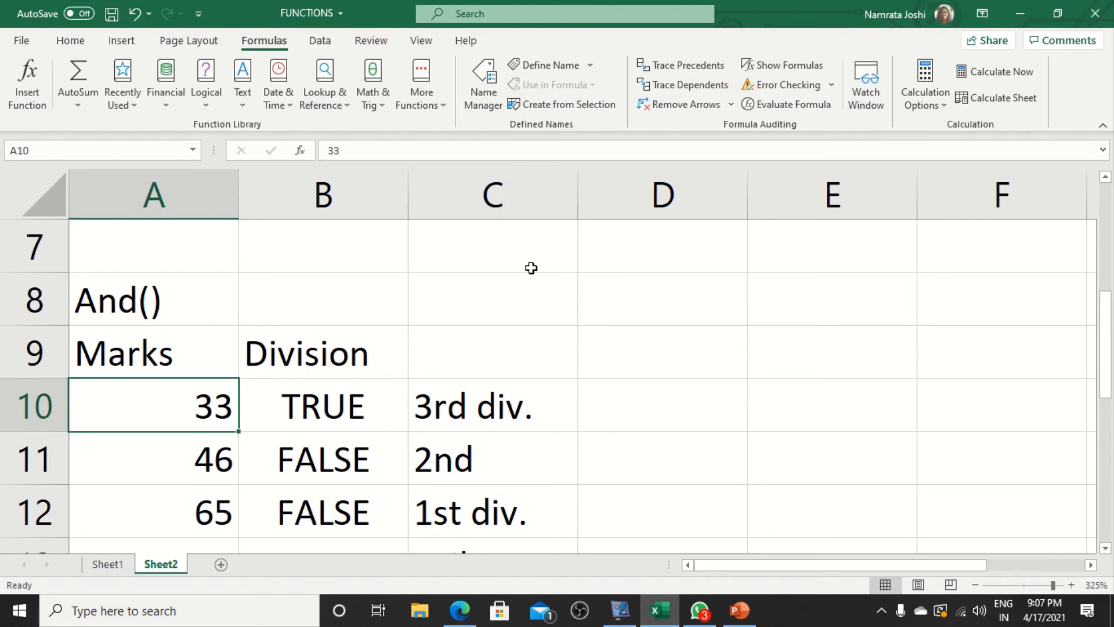
scroll(531, 268, up, 2)
scroll(320, 348, down, 3)
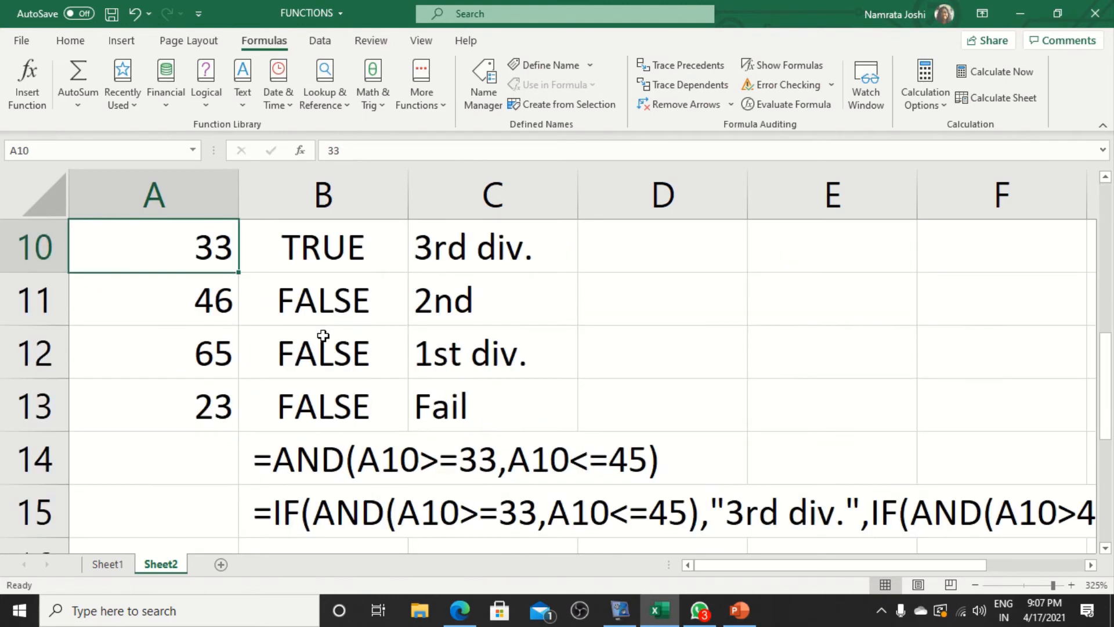
scroll(318, 363, up, 3)
scroll(323, 357, down, 5)
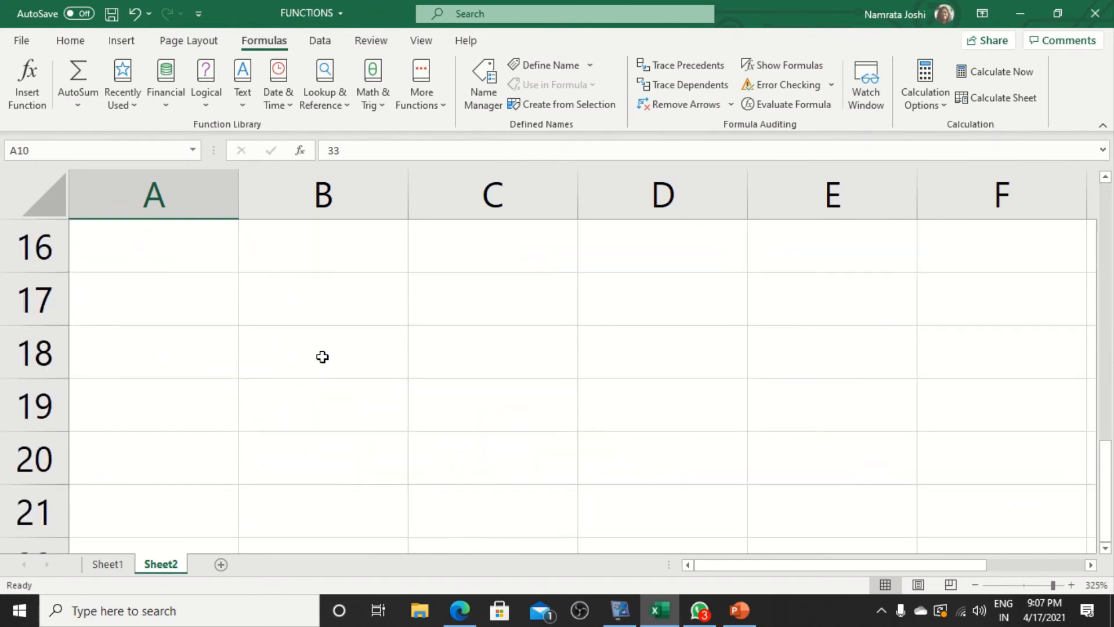
Step: Switch to Sheet1 and fill D31, the OR() description, with "Checks more then 1 condition and all conditions should be true"
click(106, 566)
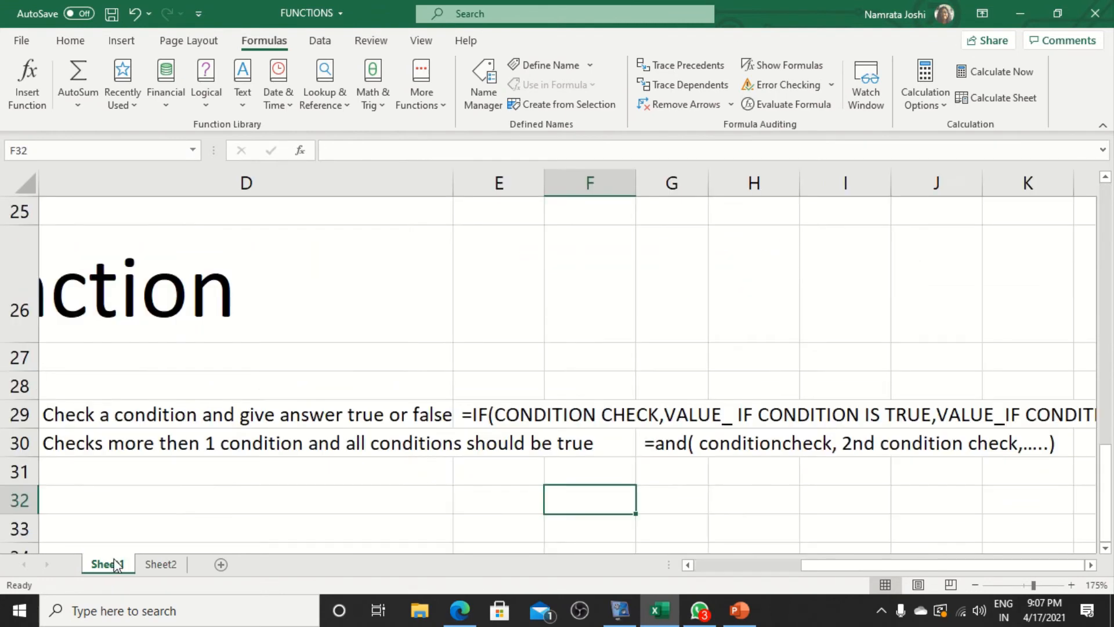
click(688, 565)
click(641, 473)
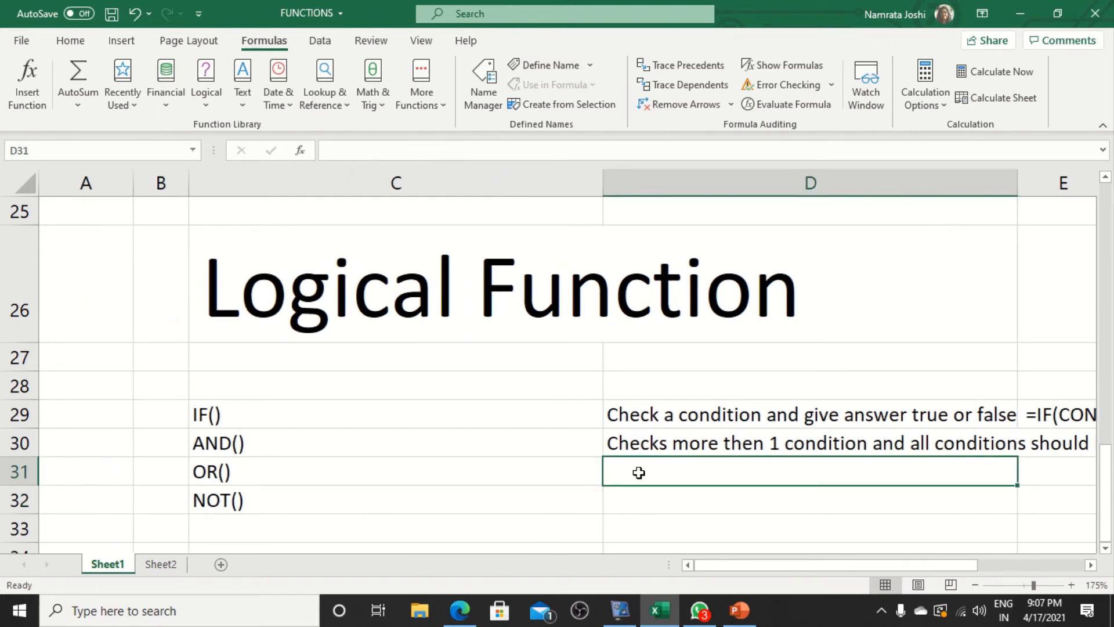
text(CHe)
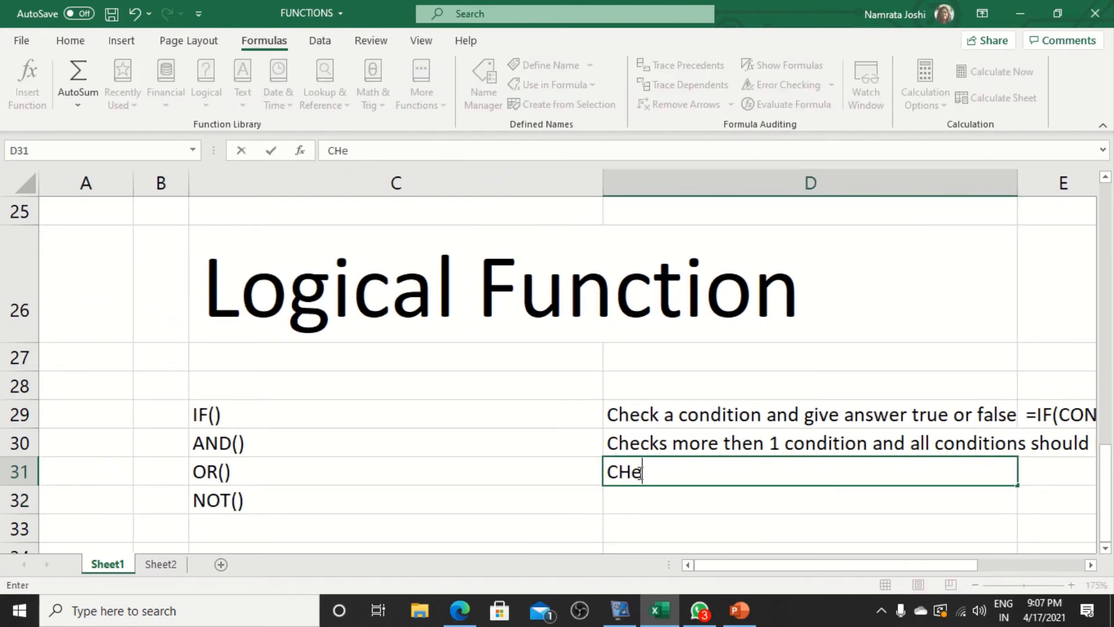
text(cks)
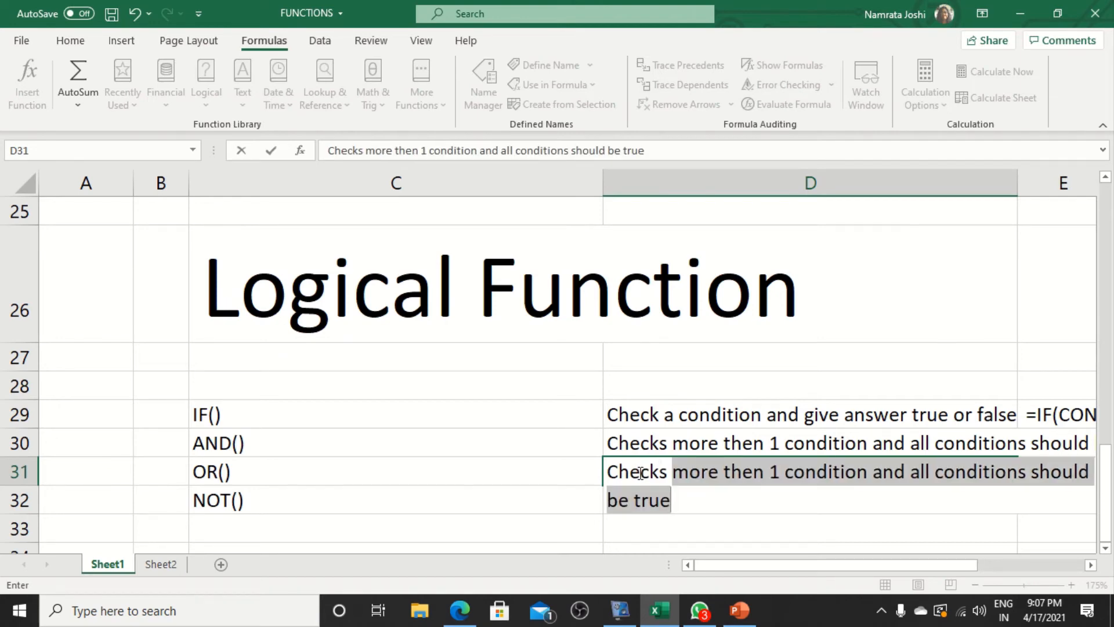
Step: Delete the ending "all conditions should be true" from the OR() description in D31
click(925, 473)
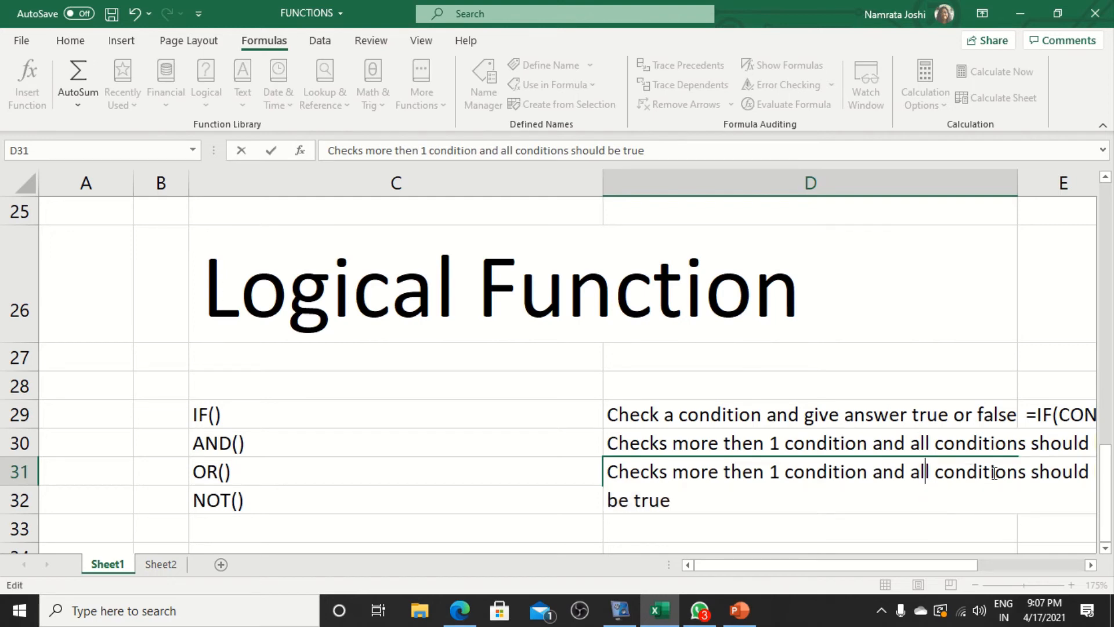
key(Left)
key(Left)
click(1094, 569)
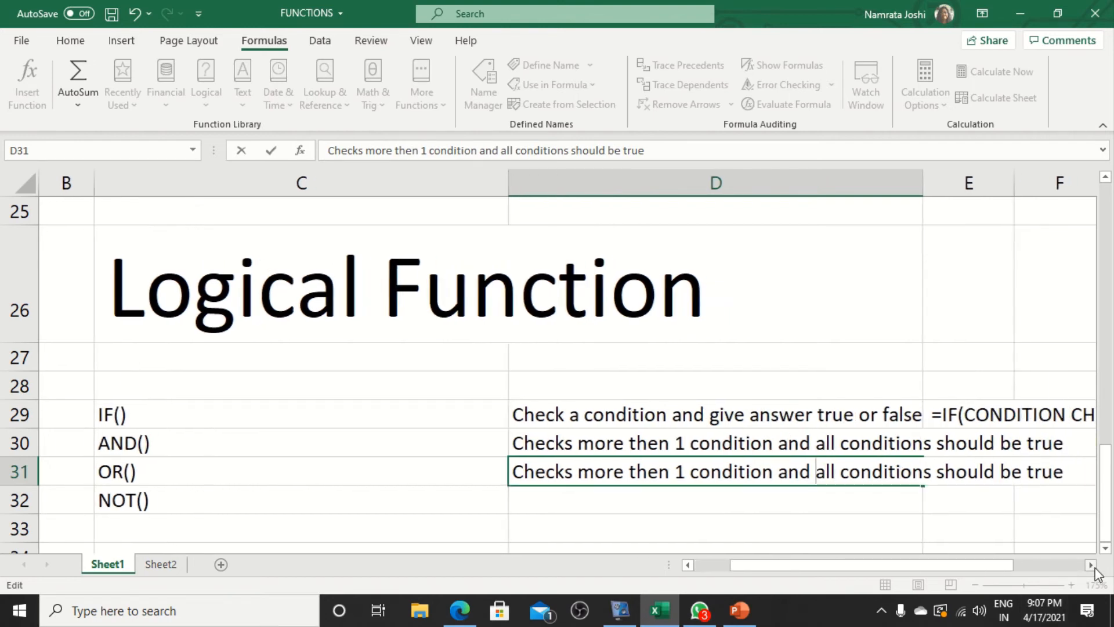
click(1093, 569)
click(1094, 570)
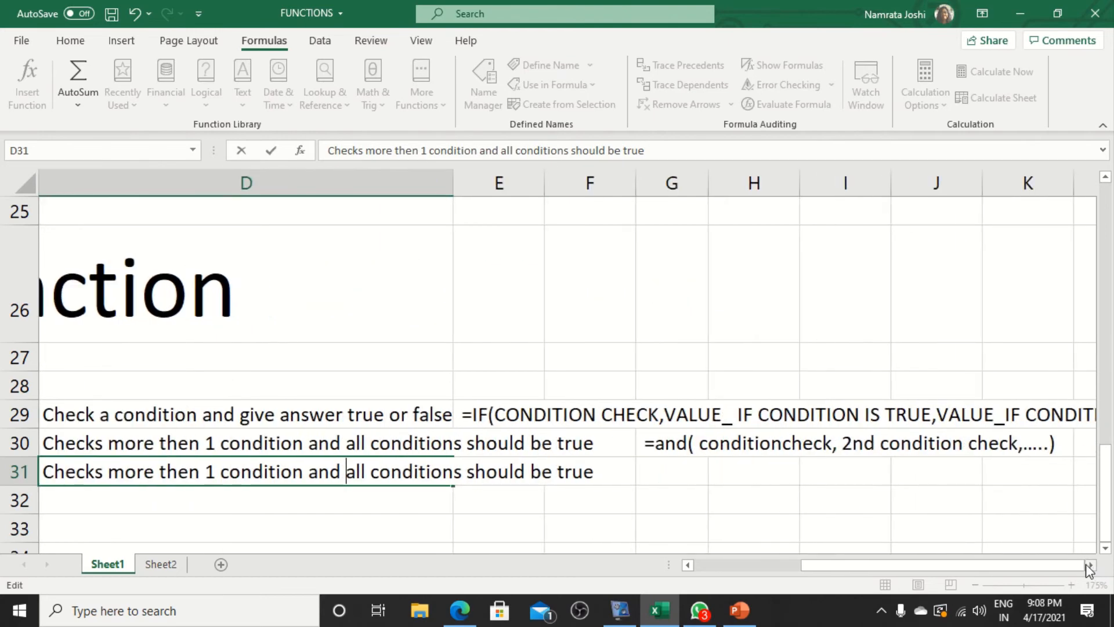
key(Delete)
key(Delete)
key(Delete)
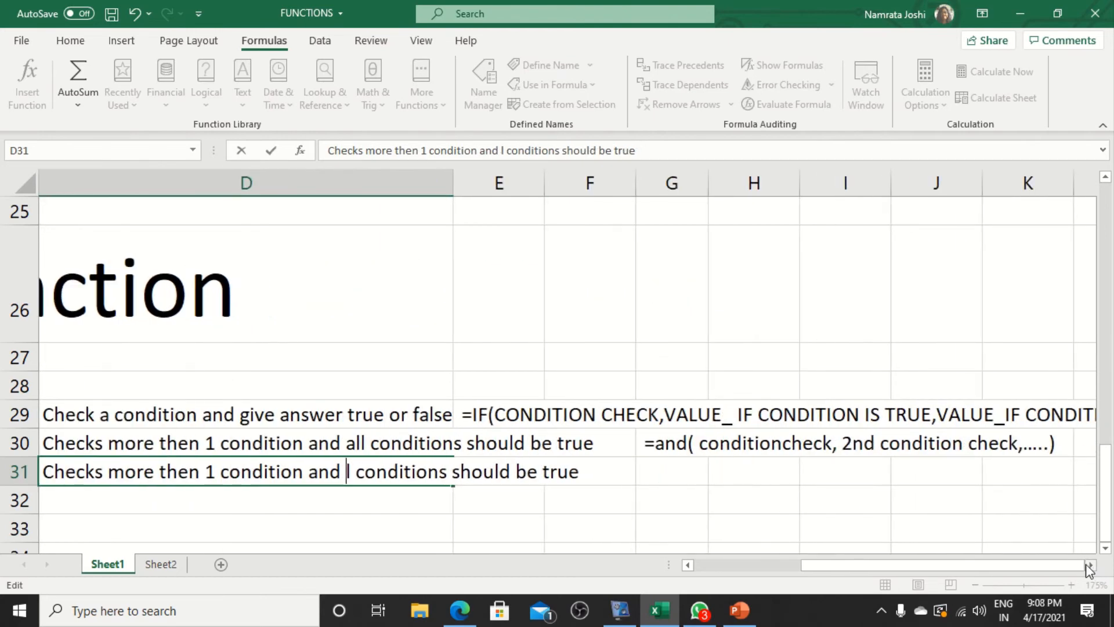
key(Delete)
key(Delete)
key(Delete)
key(Delete)
key(Delete)
key(Delete)
key(Delete)
key(Delete)
key(Delete)
key(Delete)
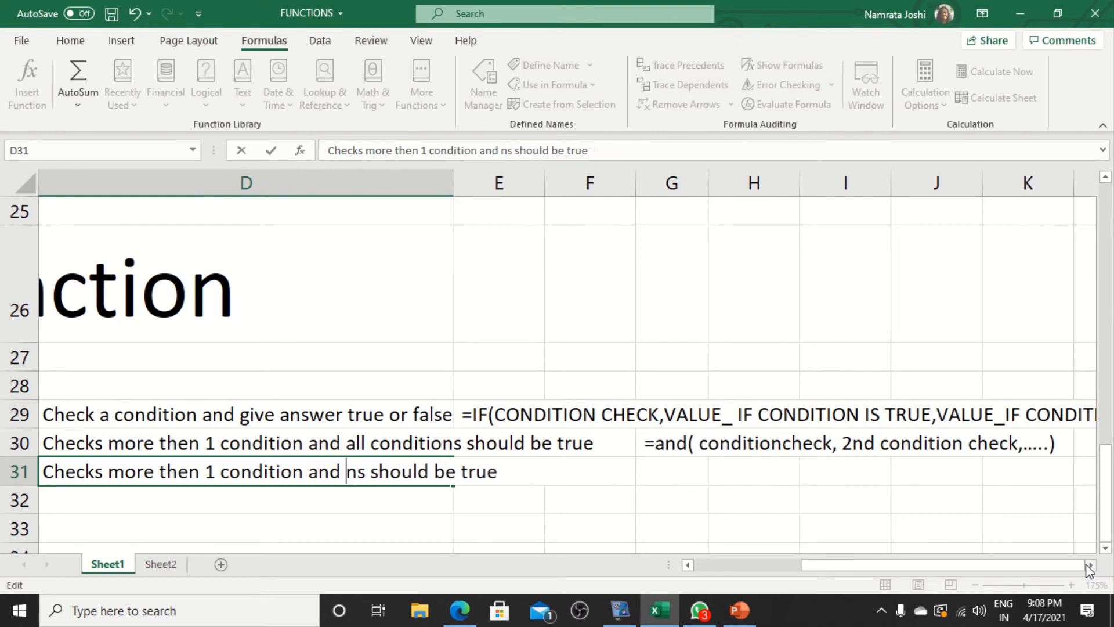
key(Delete)
key(Delete)
key(Delete)
key(Delete)
key(Delete)
key(Delete)
key(Delete)
key(Delete)
key(Delete)
key(Delete)
key(Delete)
key(Delete)
key(Delete)
key(Delete)
key(Delete)
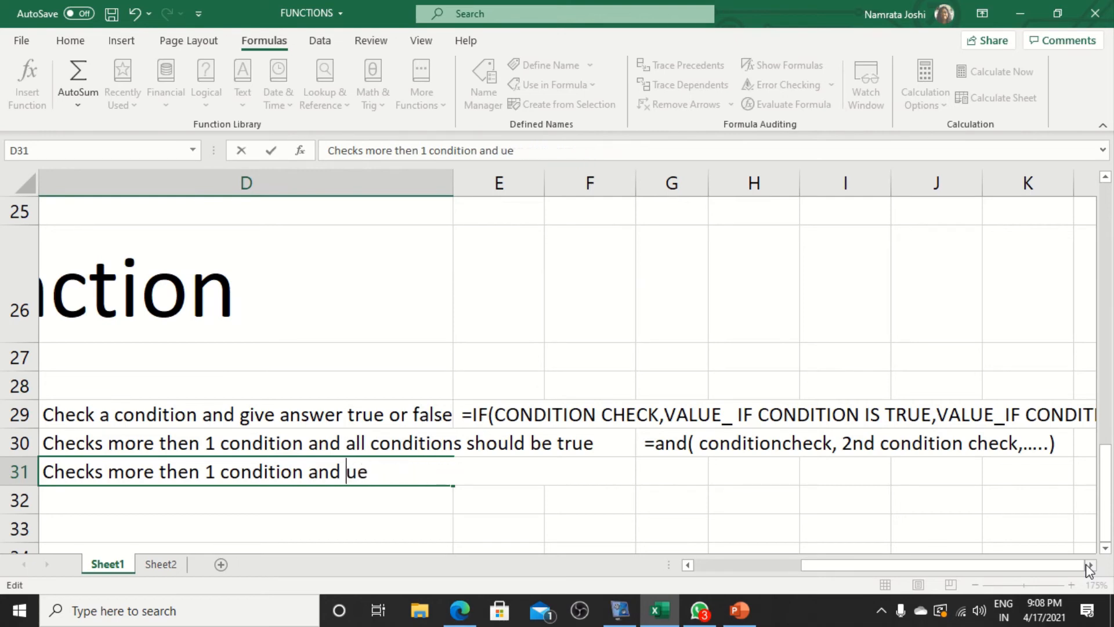
key(Delete)
Step: Complete the OR() description in D31 with "return true if any one condition is true"
text(return )
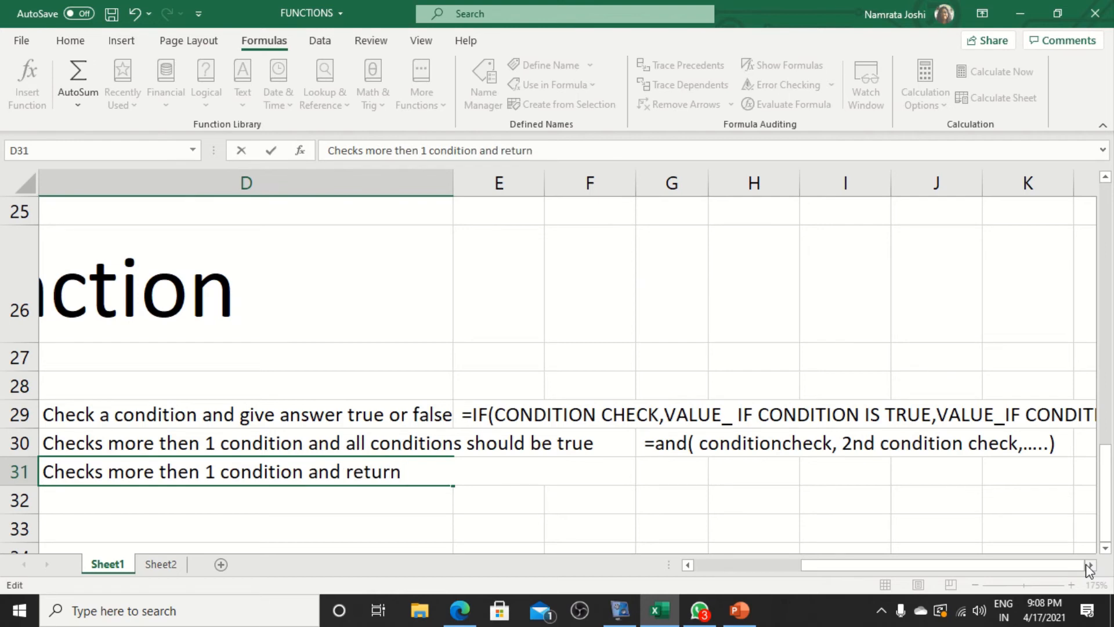
text(true)
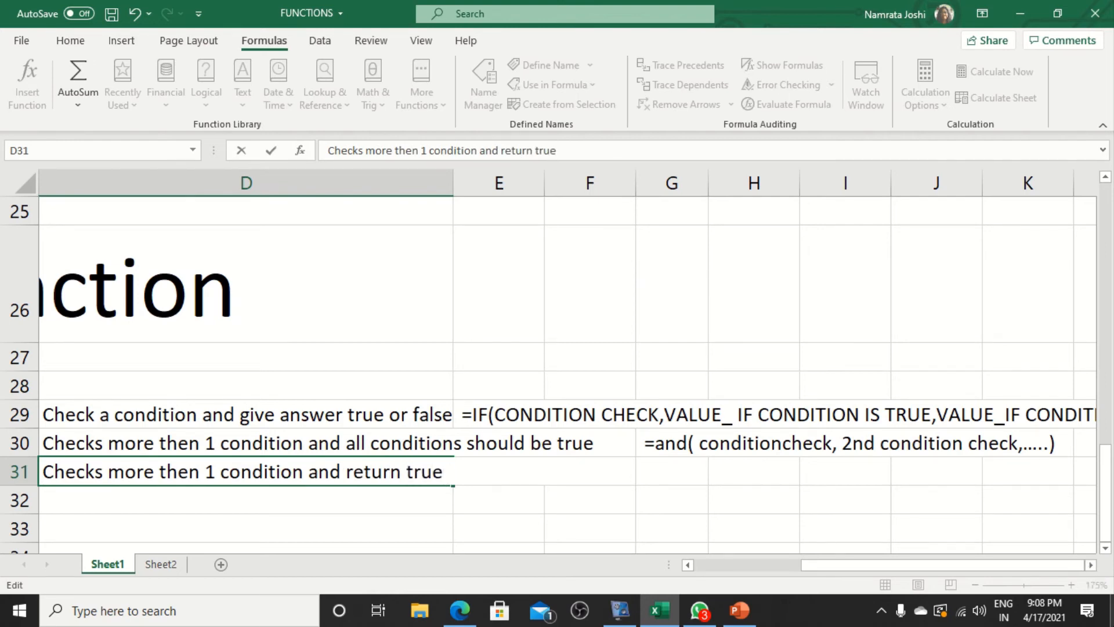
text( if any )
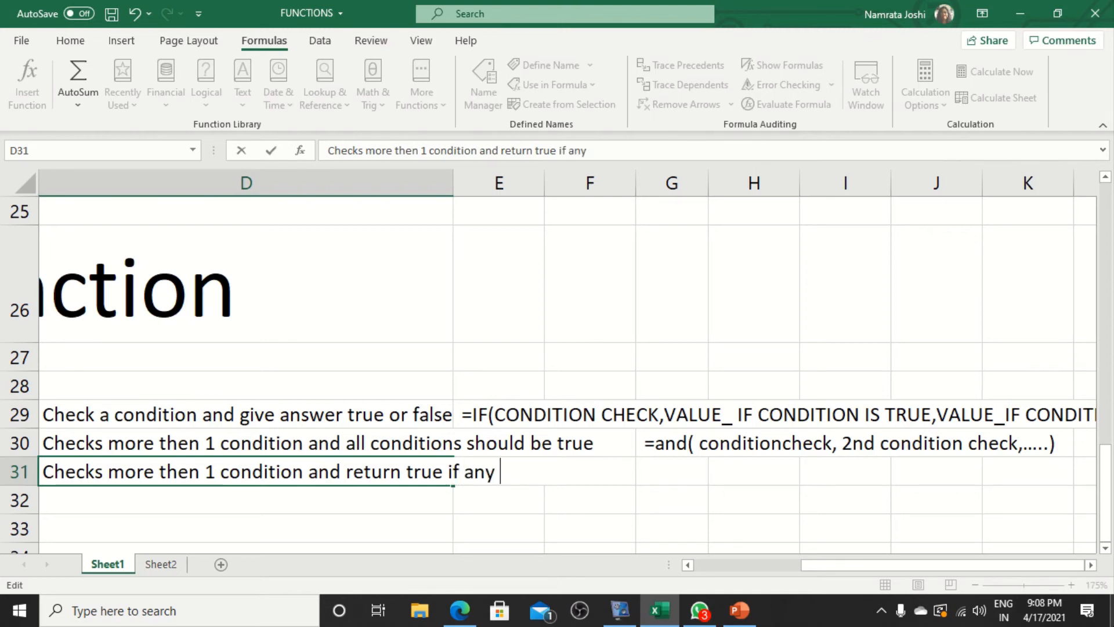
text(o)
text(ne )
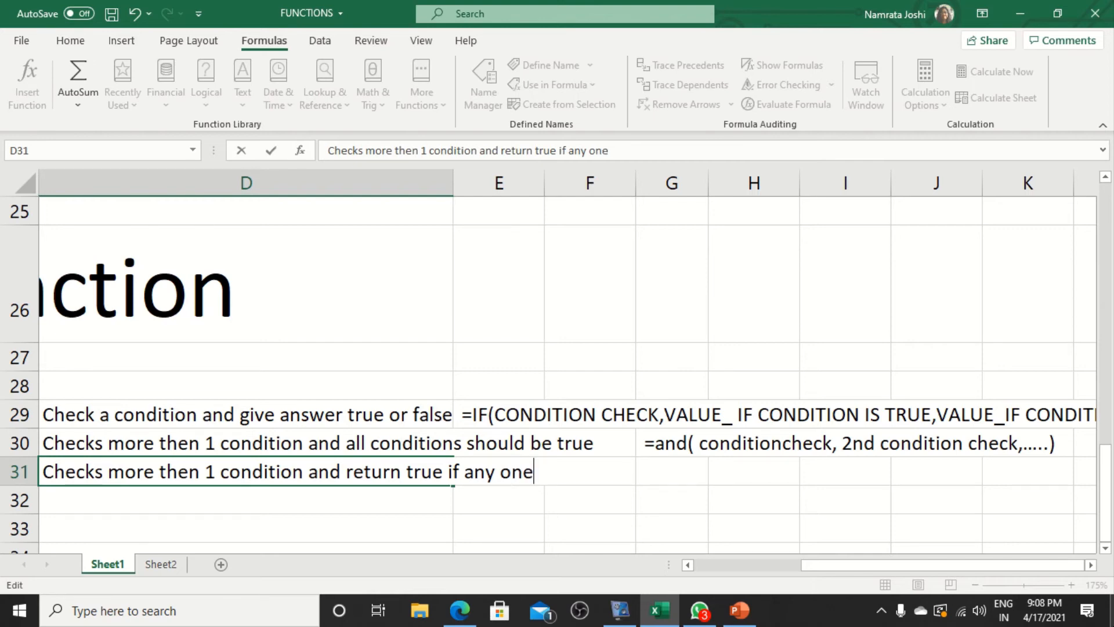
text(condition )
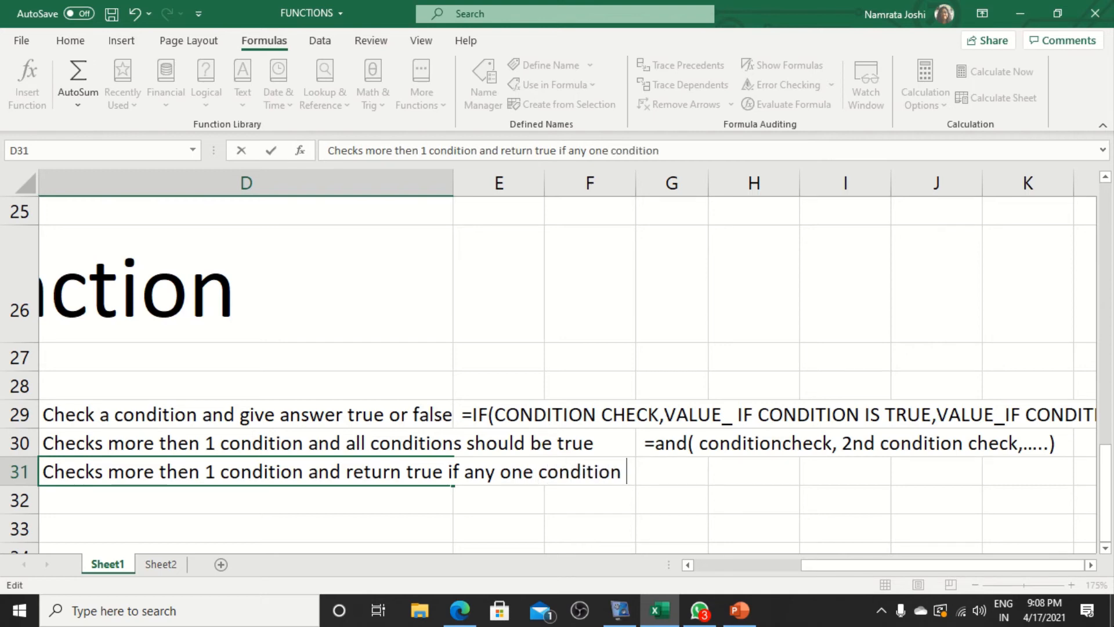
text(is true)
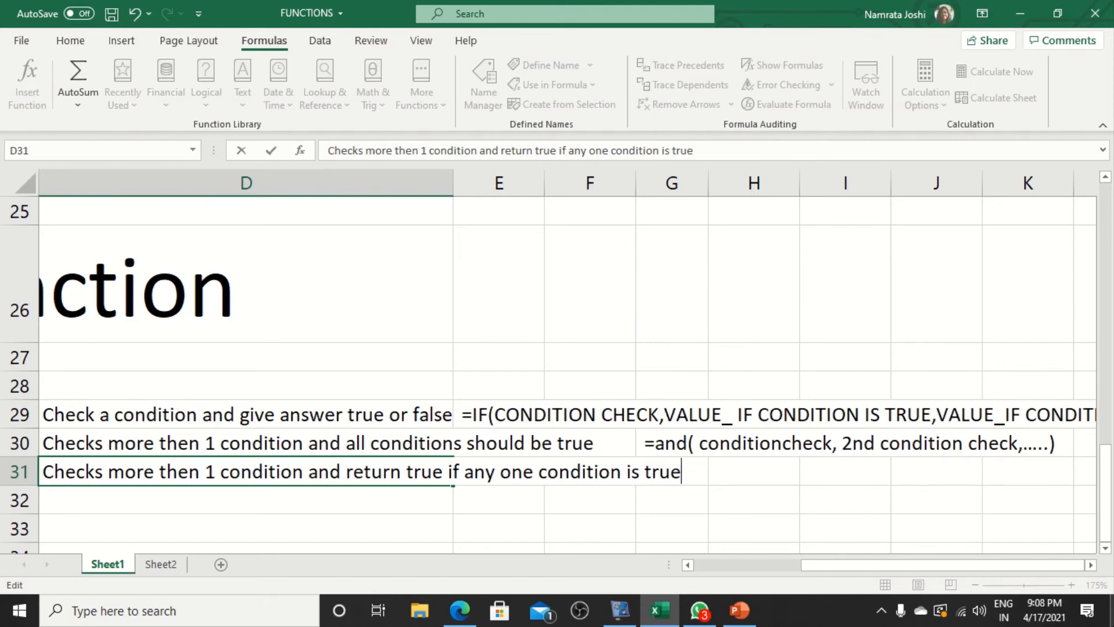
key(Return)
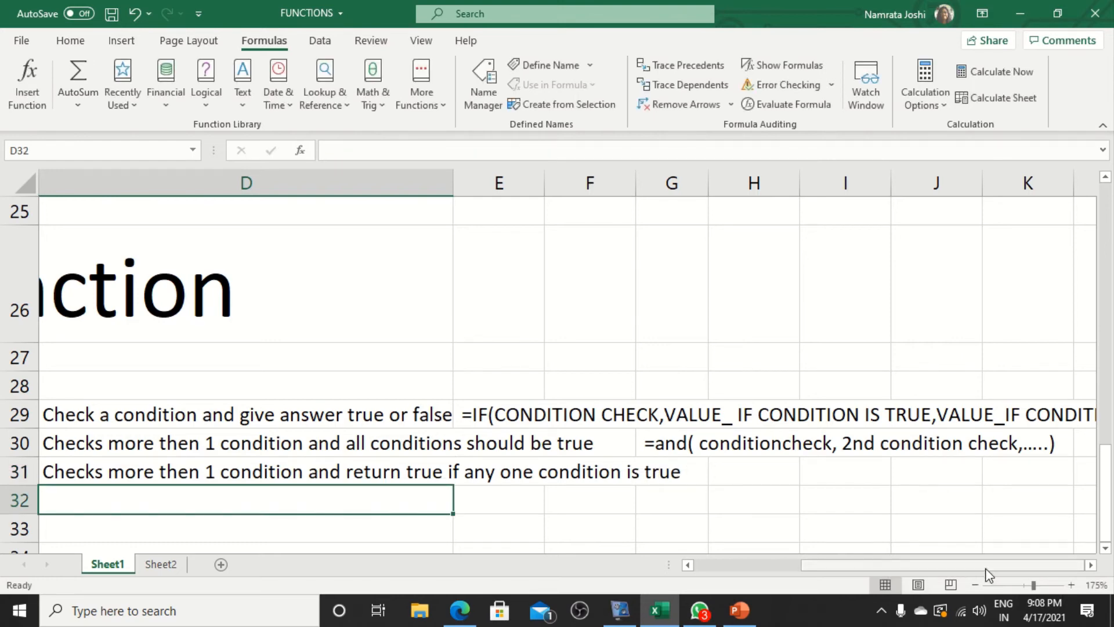
drag(989, 572, 804, 569)
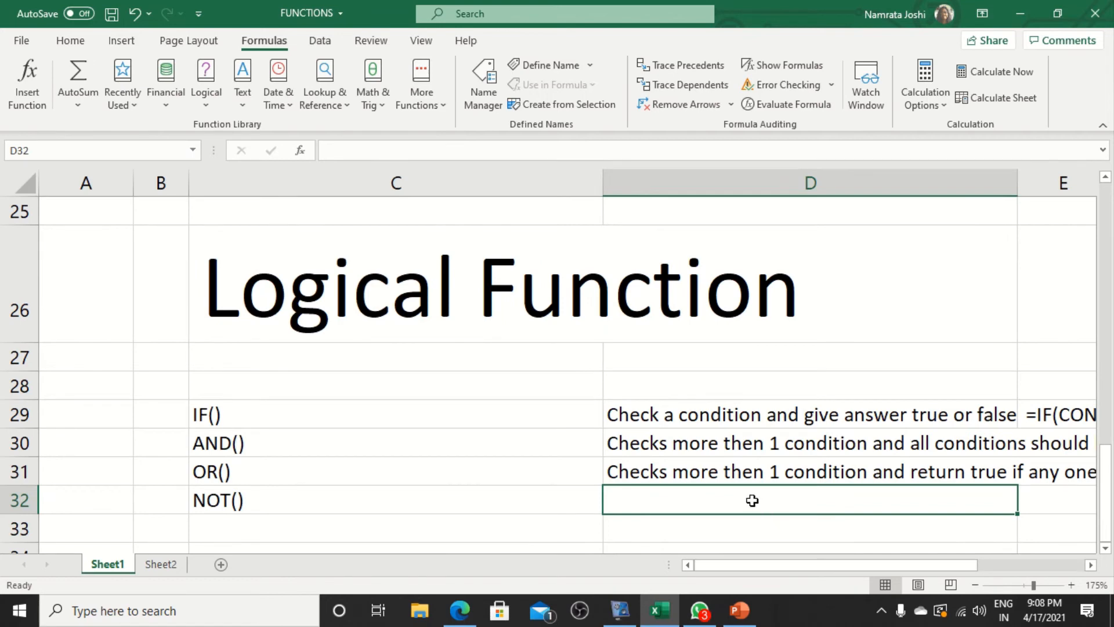
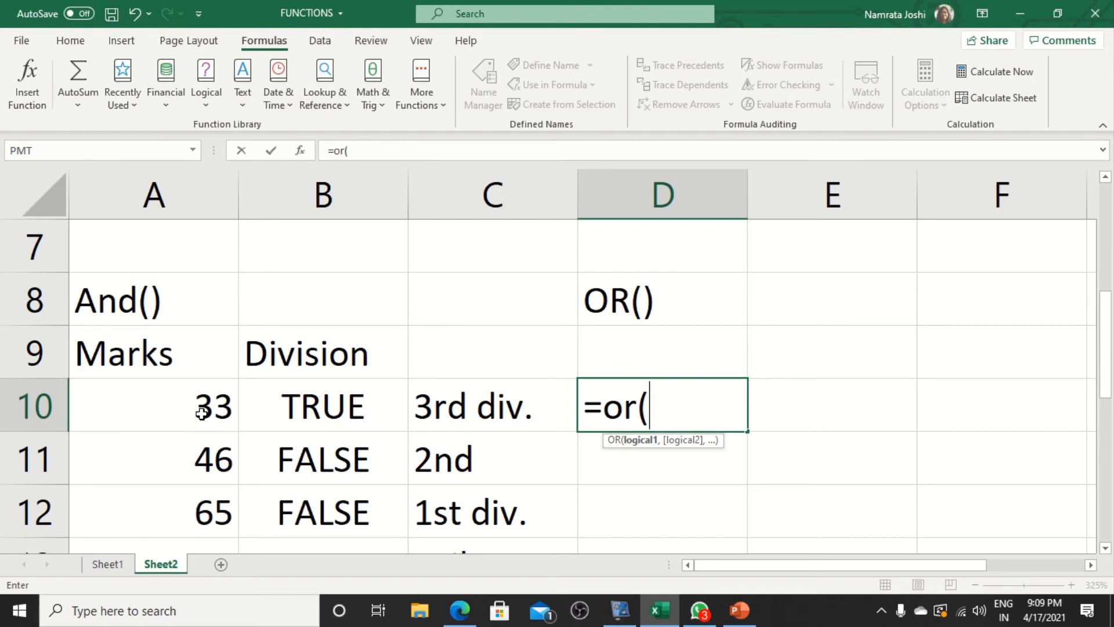
Step: Complete the OR formula in D10 of Sheet2 with the conditions A10>=33 and A10<=45
click(201, 414)
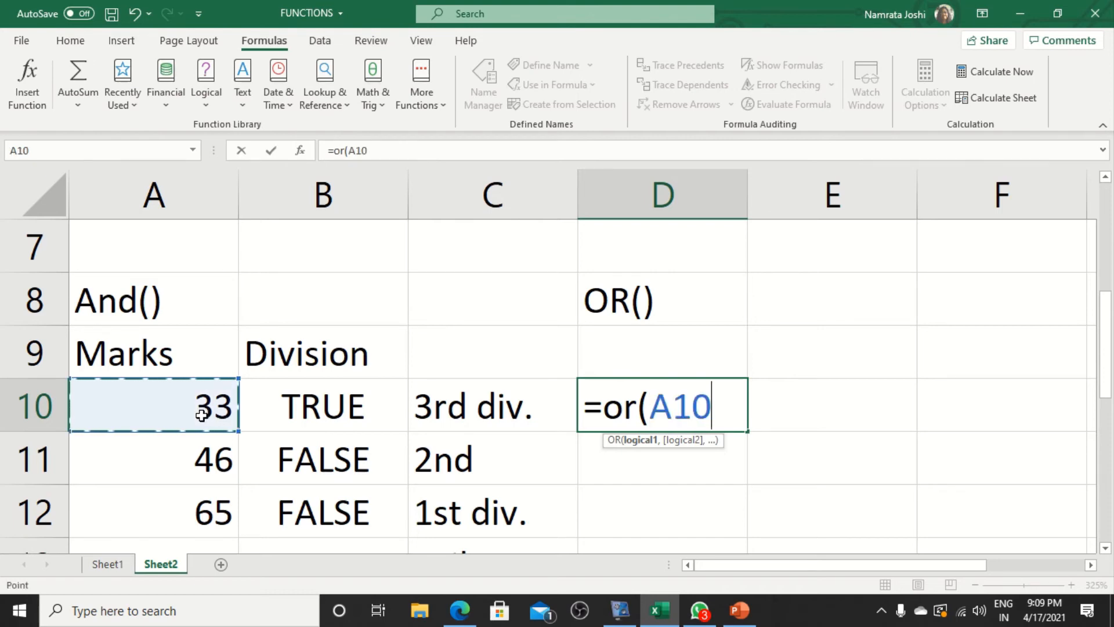
text(>=)
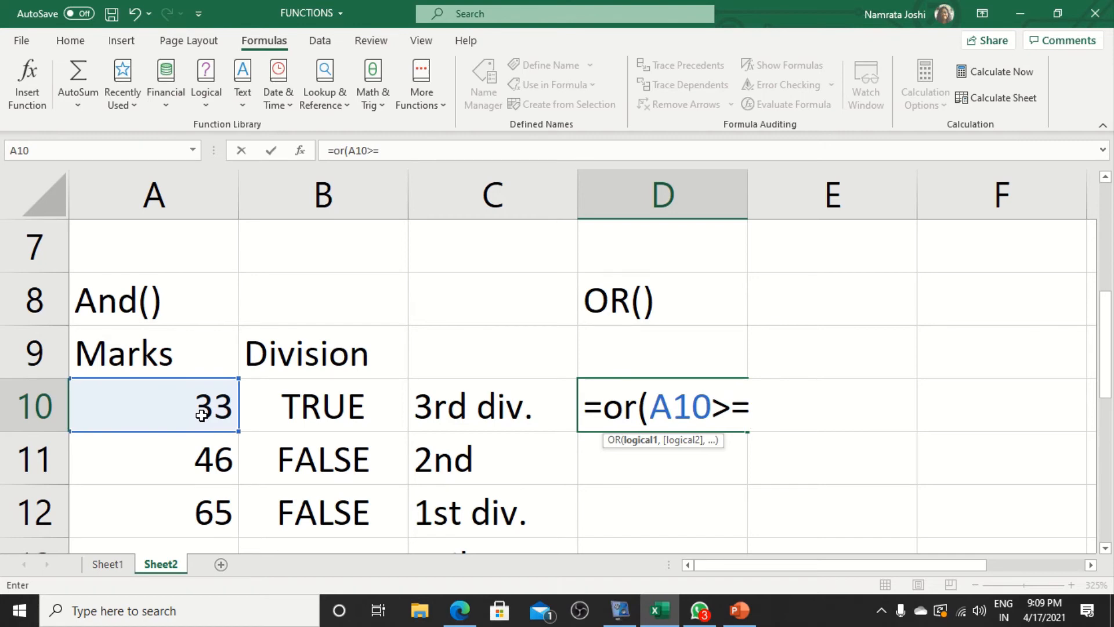
text(33,)
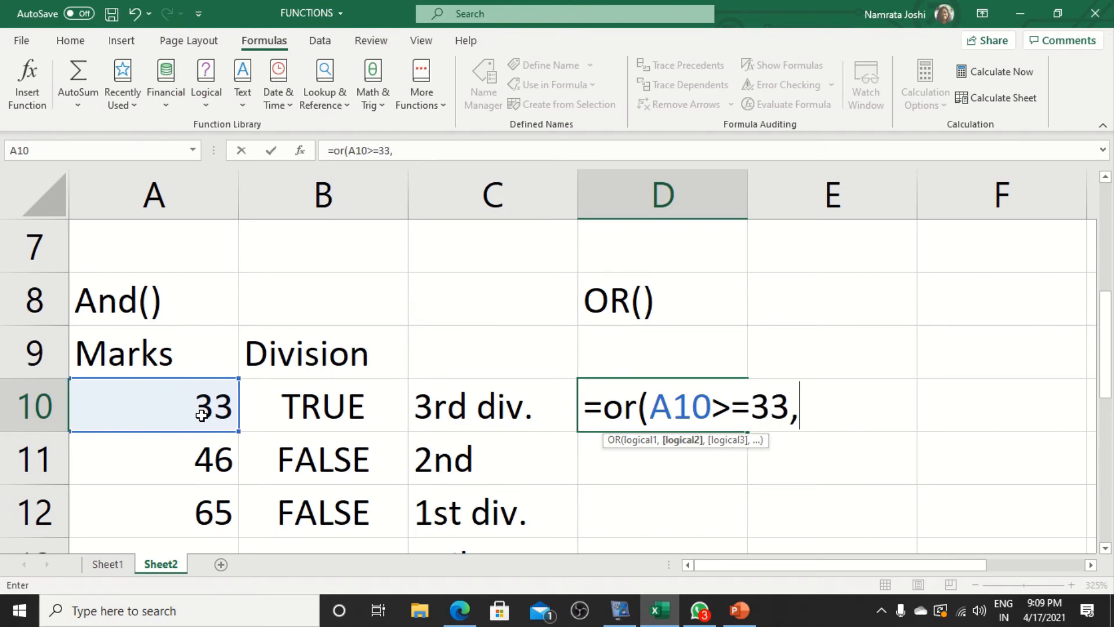
click(202, 415)
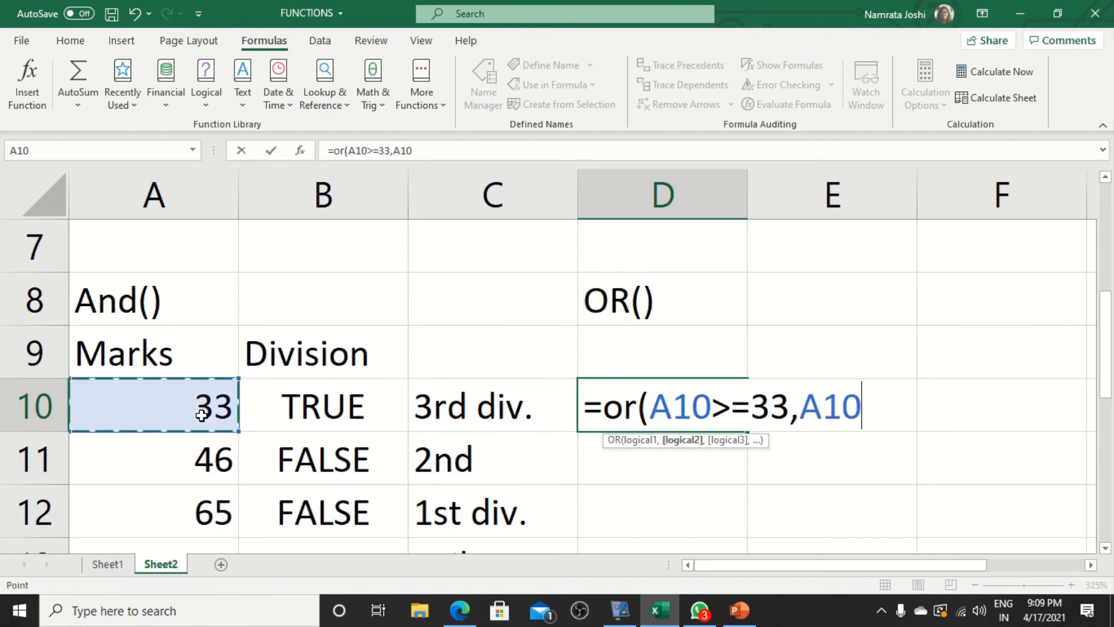
text(<)
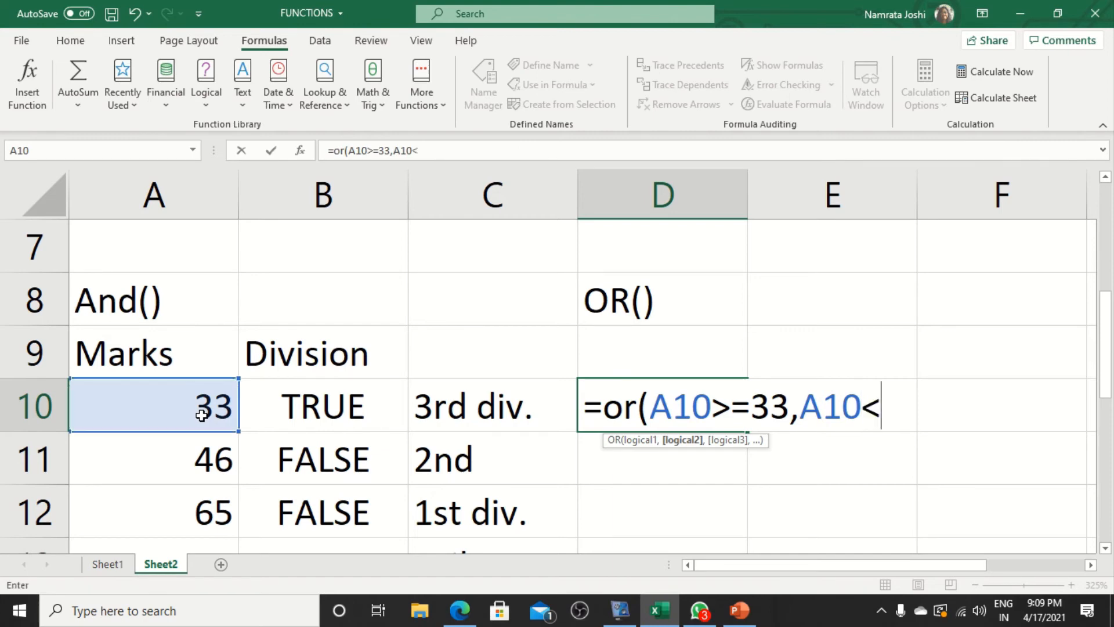
text(=)
text(45))
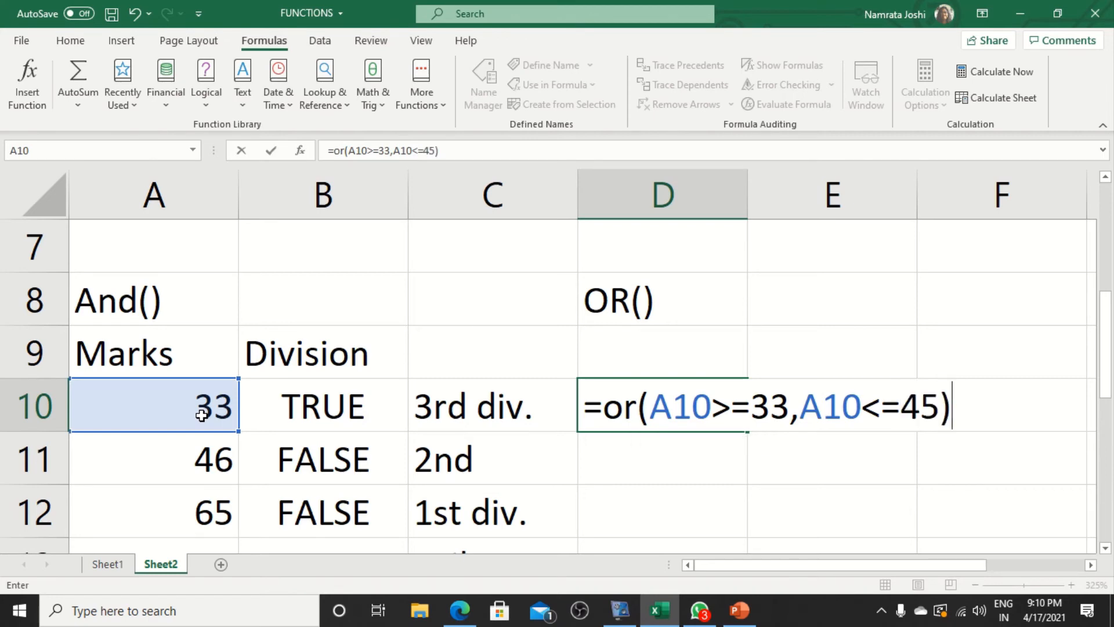
key(Return)
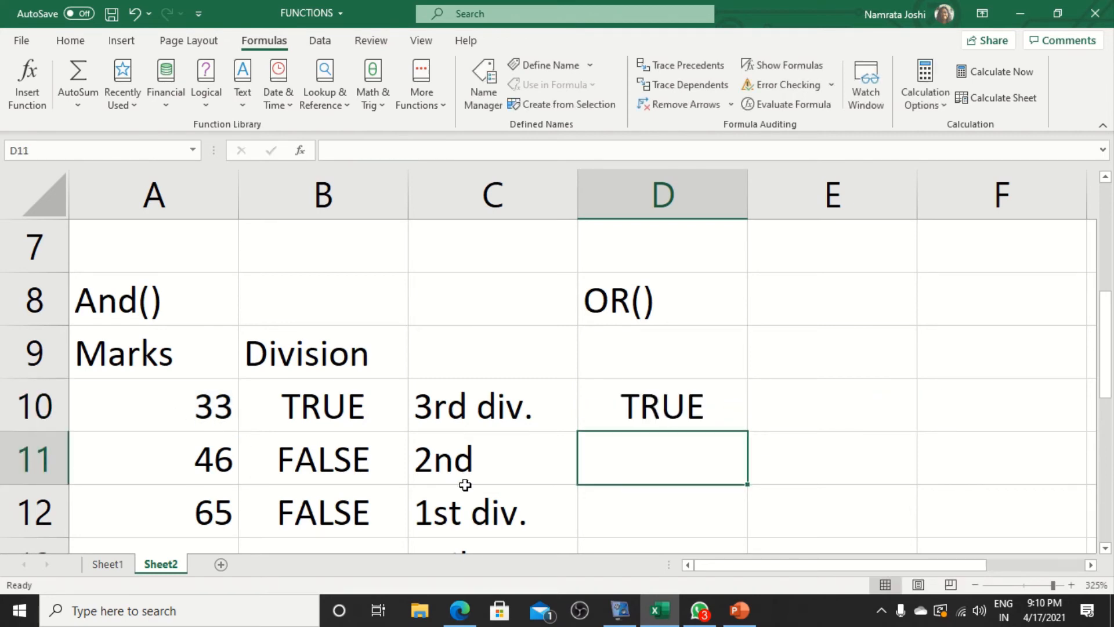
Step: Fill the OR formula from D10 down to D12 and check the copied formulas
click(632, 410)
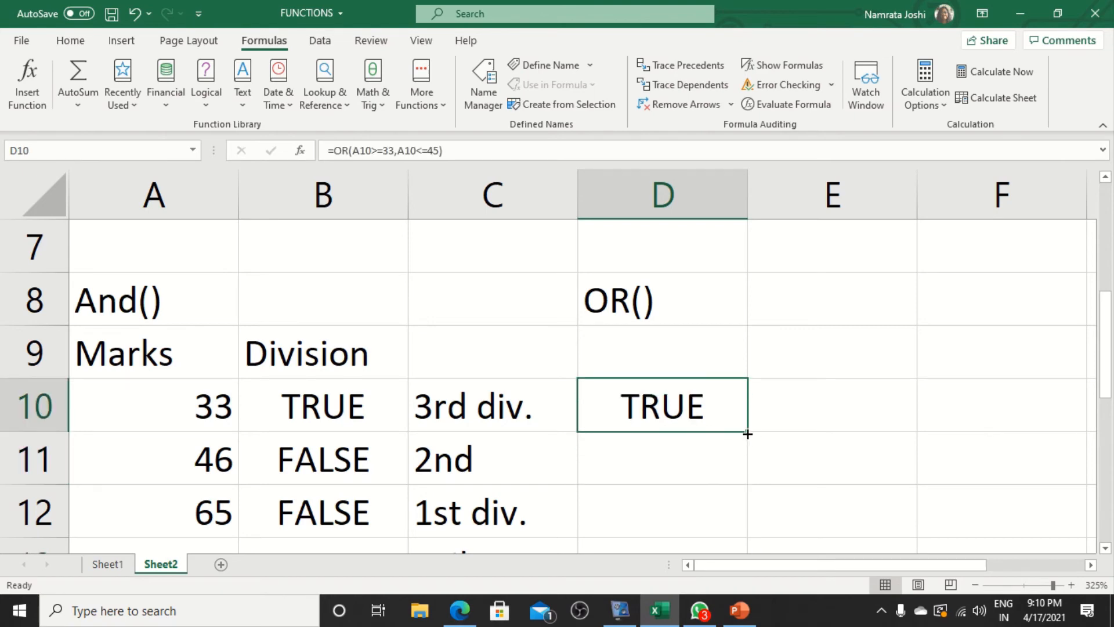
drag(747, 434, 754, 520)
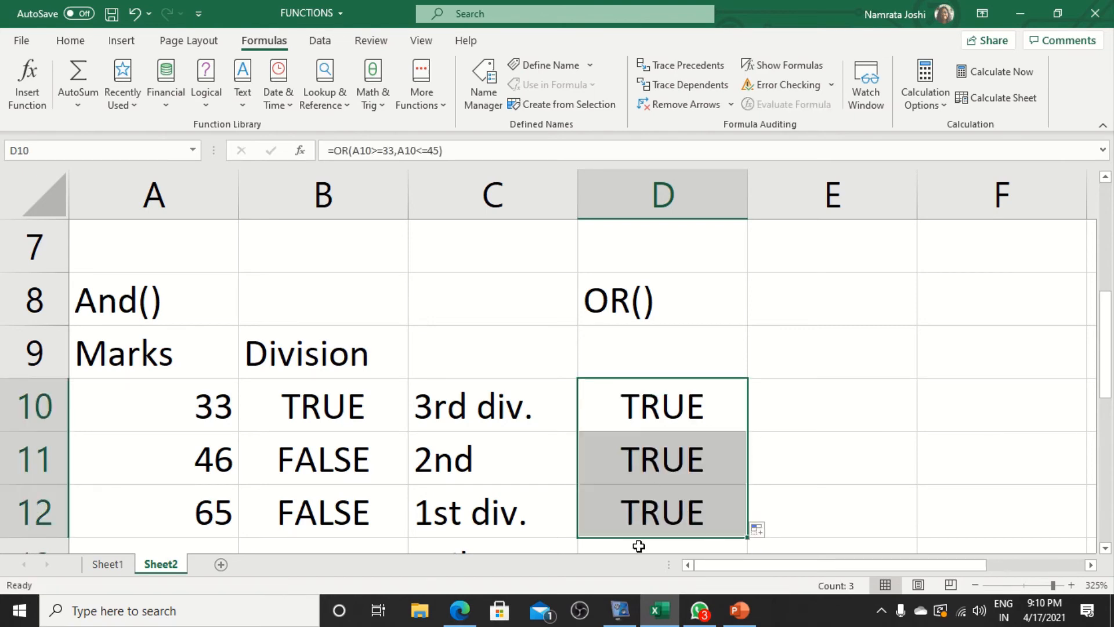
click(657, 512)
click(639, 457)
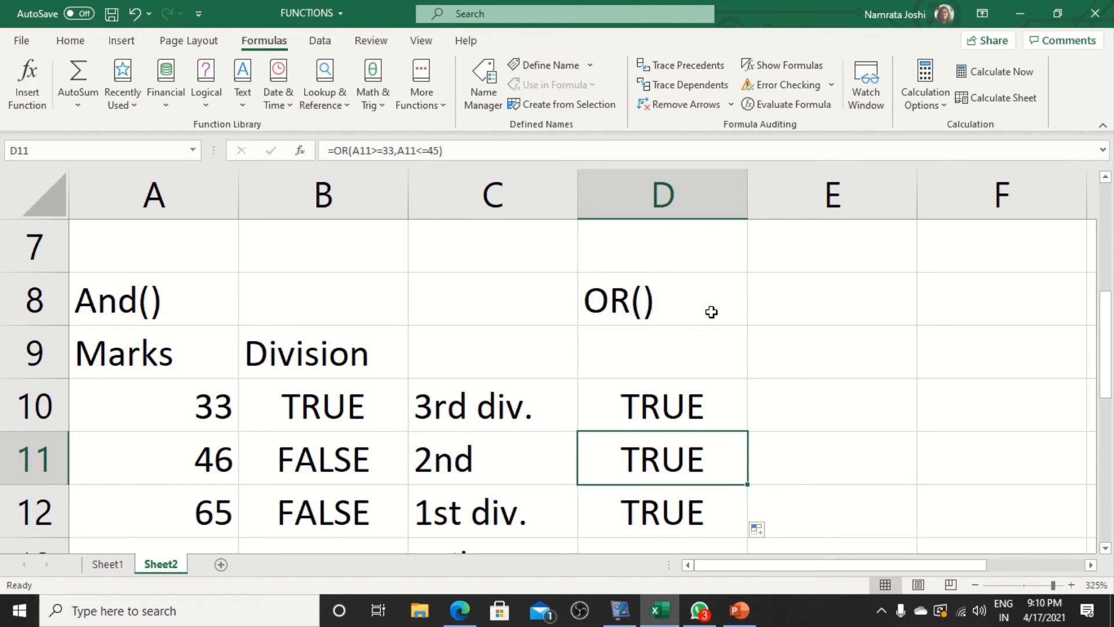
Step: Enter the note "returns true if any condition is met" in D9, below the OR() heading
click(698, 339)
click(712, 313)
click(641, 346)
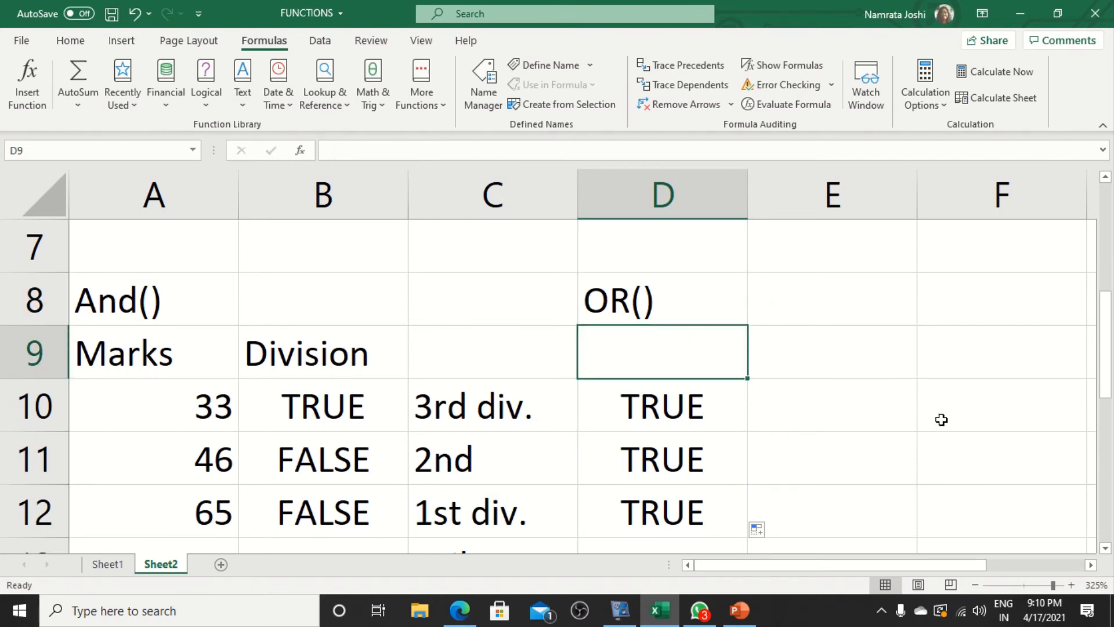
text(G)
key(BackSpace)
text(r)
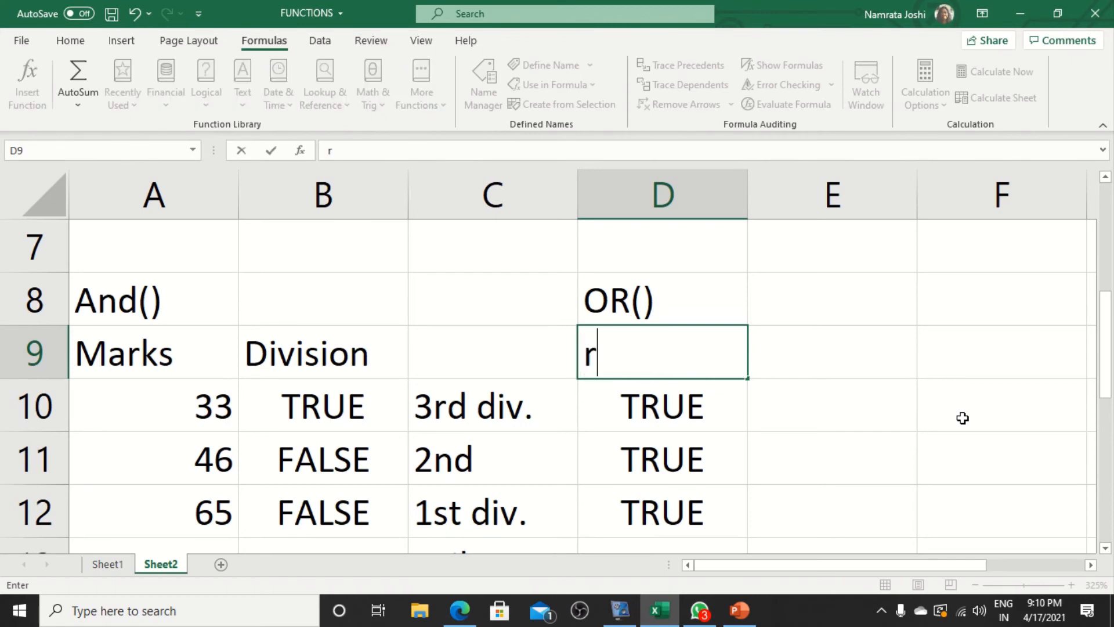
text(eturns t)
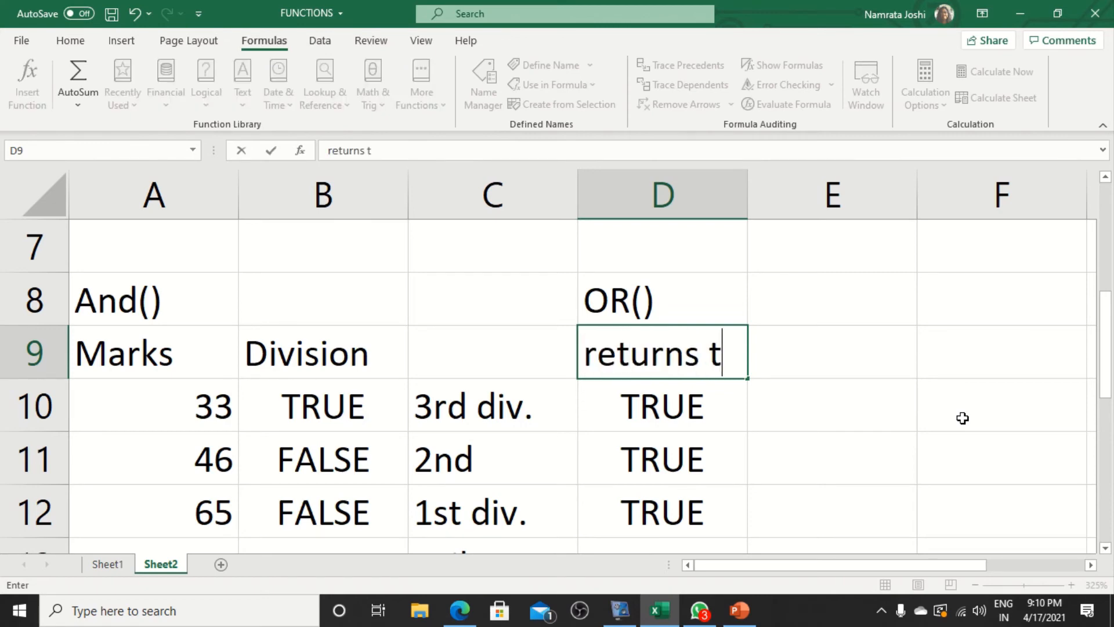
text(rue)
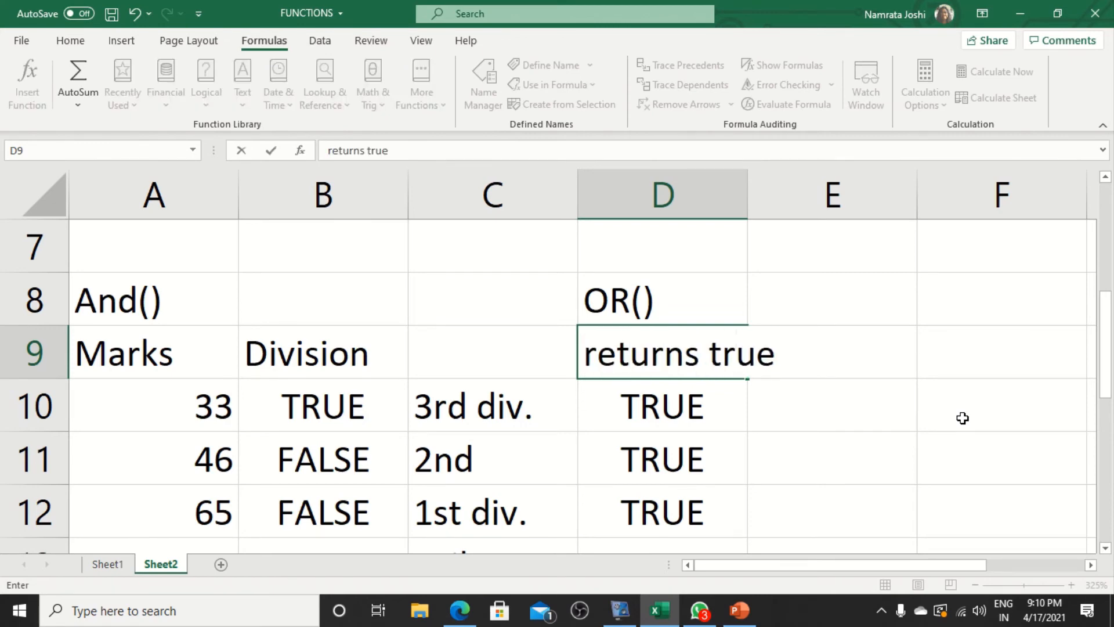
text( if any )
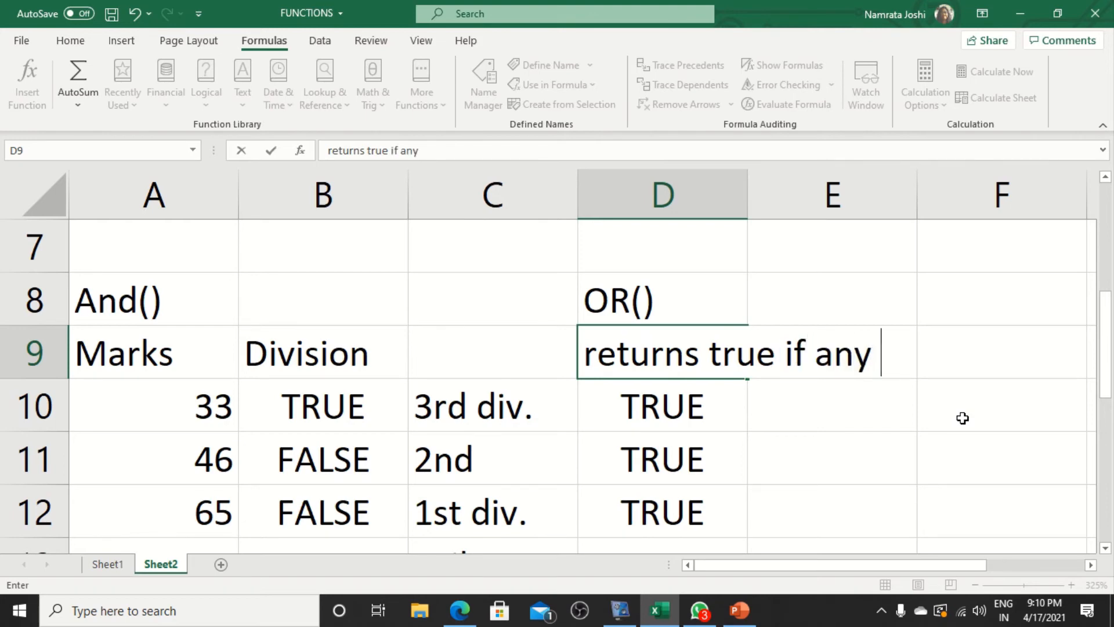
text(conditio)
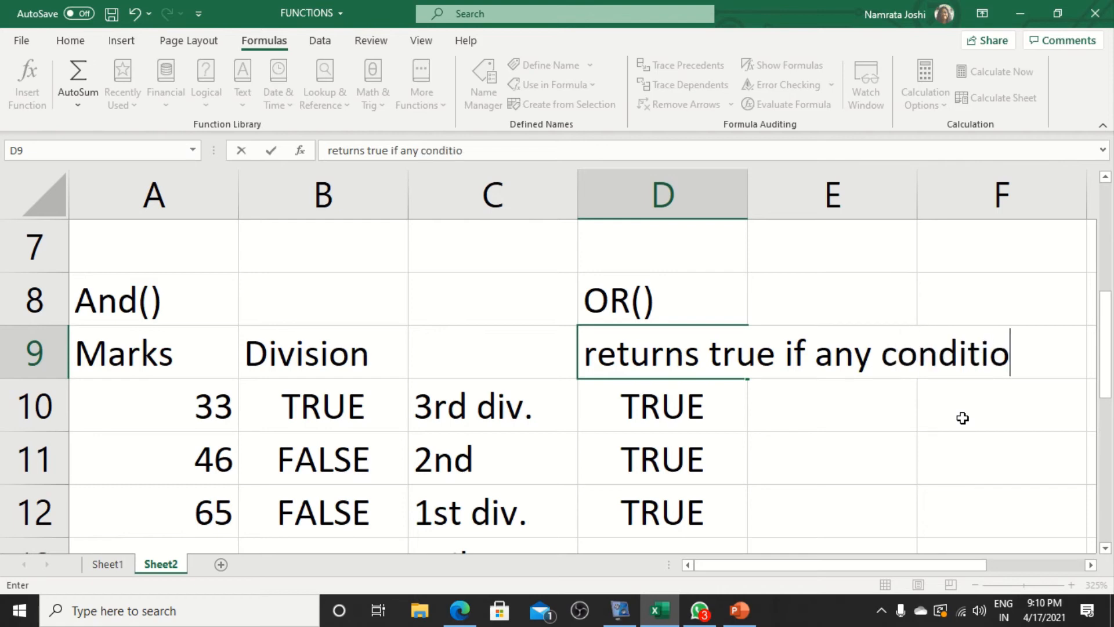
text(n is t)
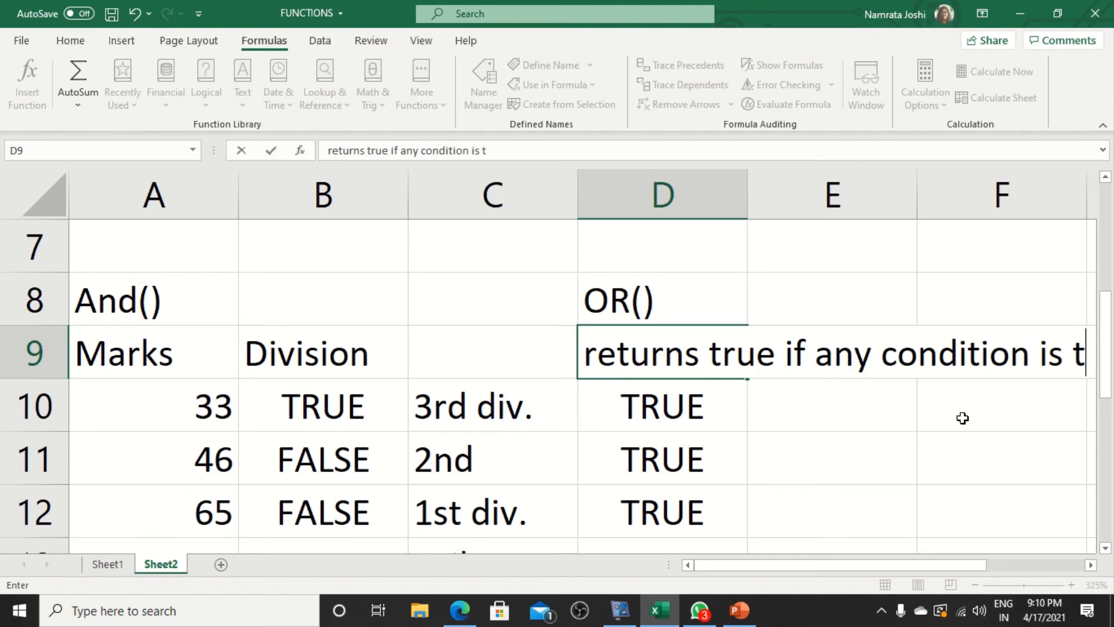
key(BackSpace)
text(met)
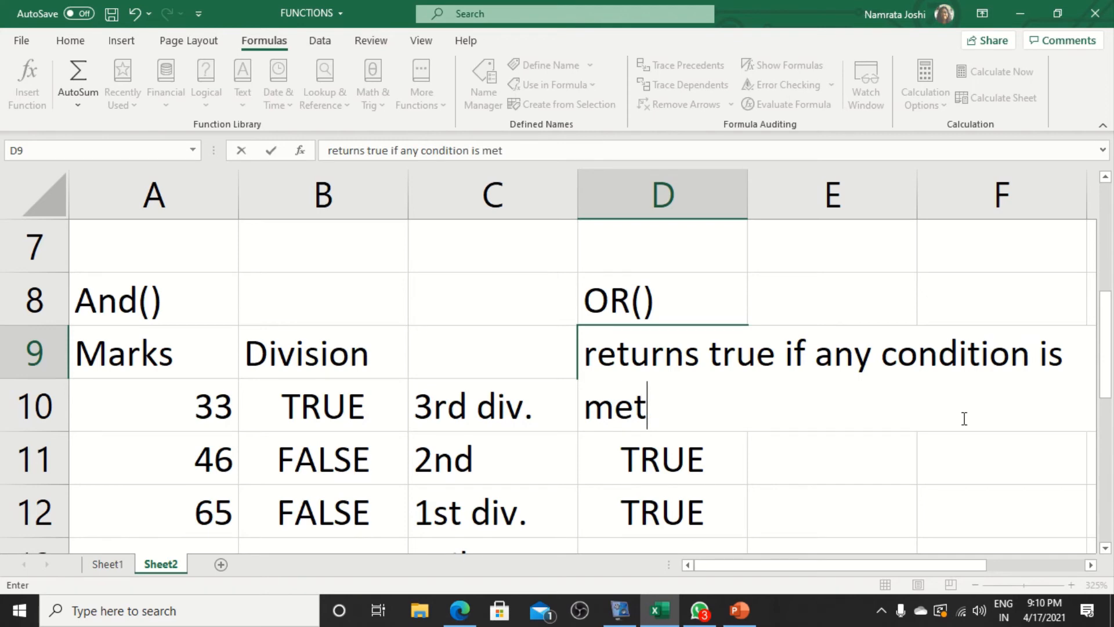
key(Return)
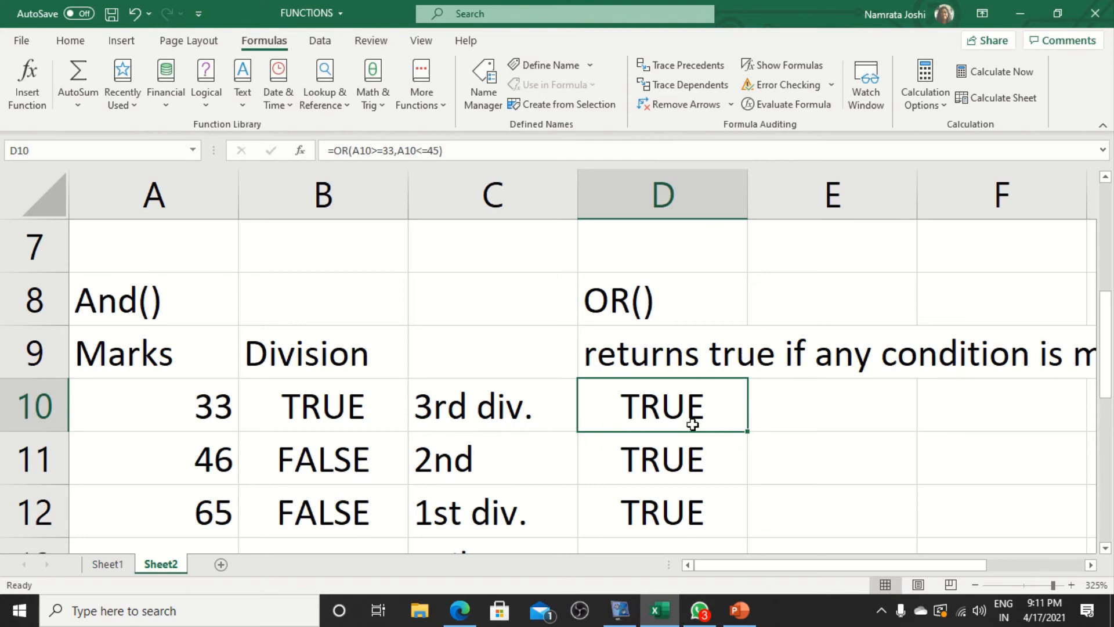
scroll(693, 422, down, 2)
scroll(696, 425, down, 1)
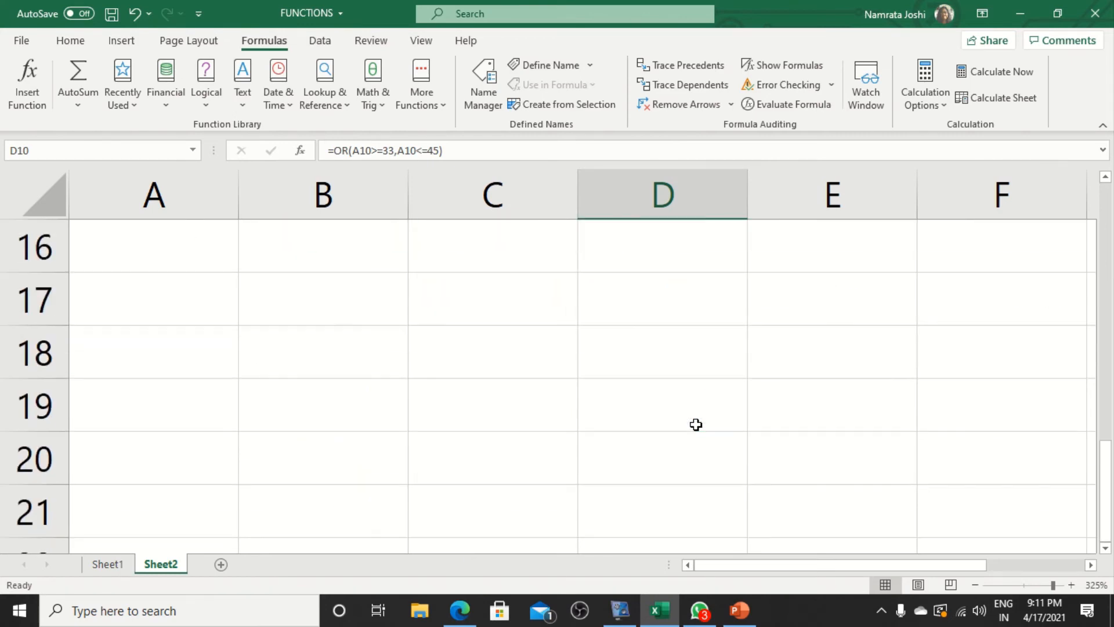
click(196, 299)
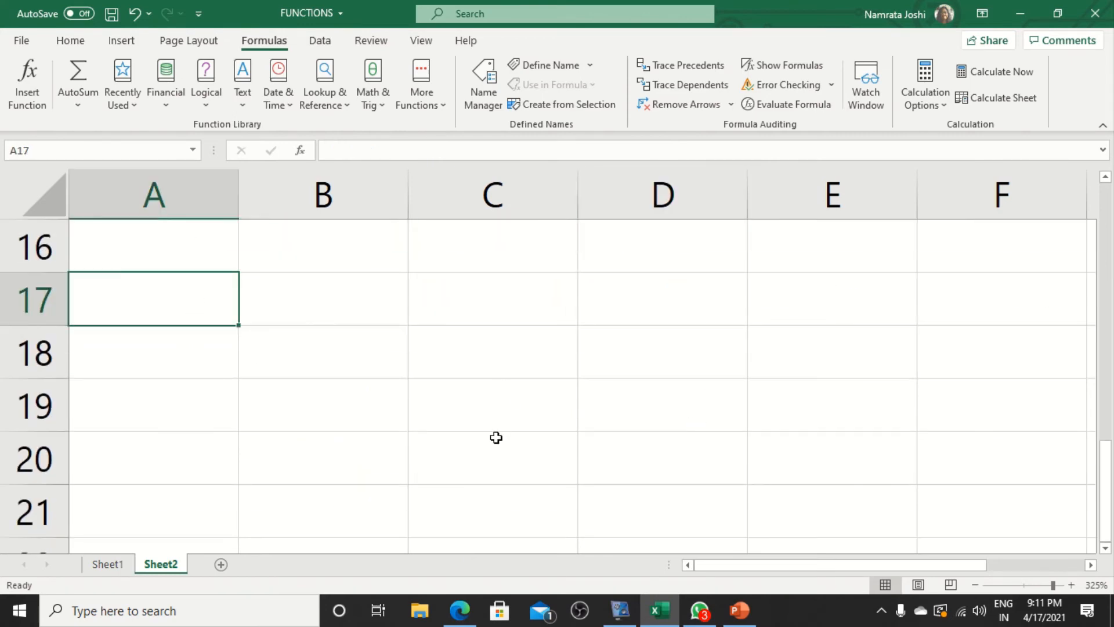
scroll(407, 348, up, 1)
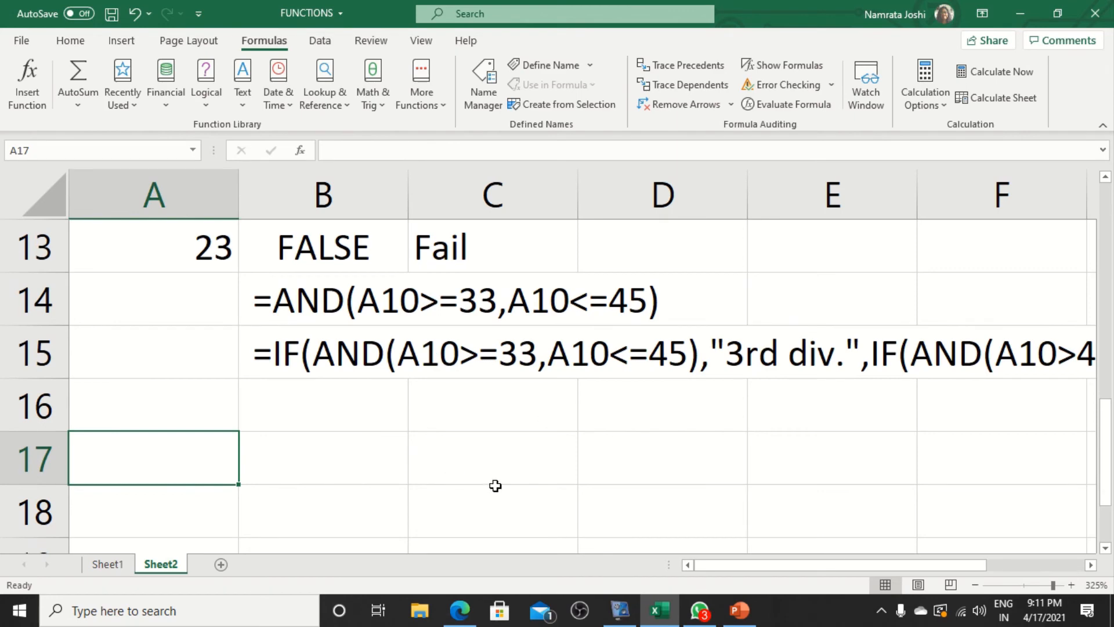
click(526, 465)
click(372, 453)
click(481, 451)
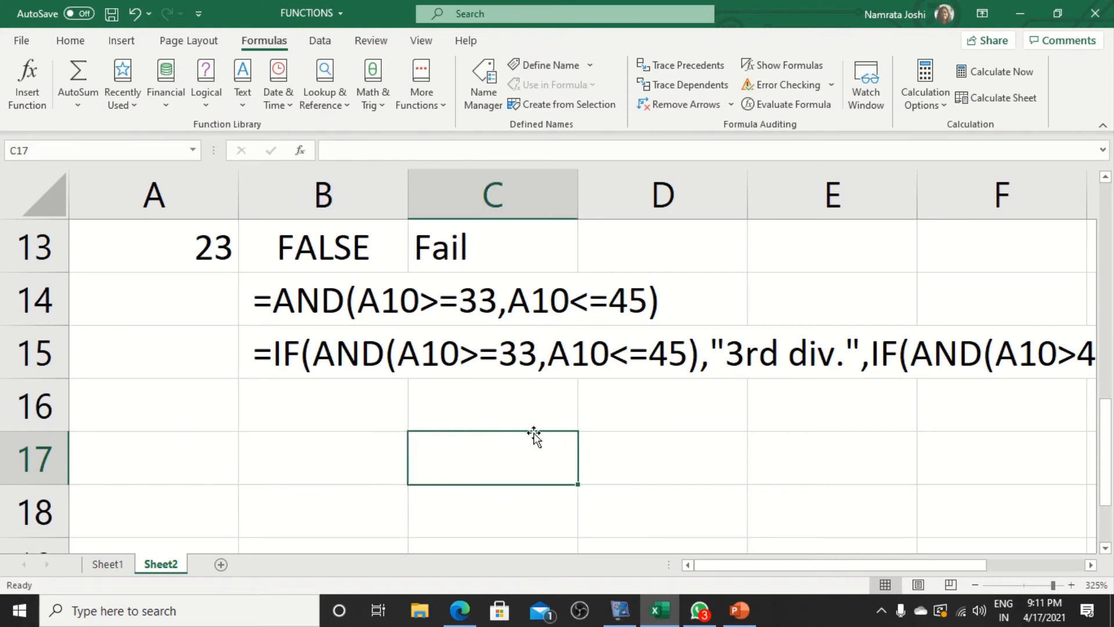
click(272, 439)
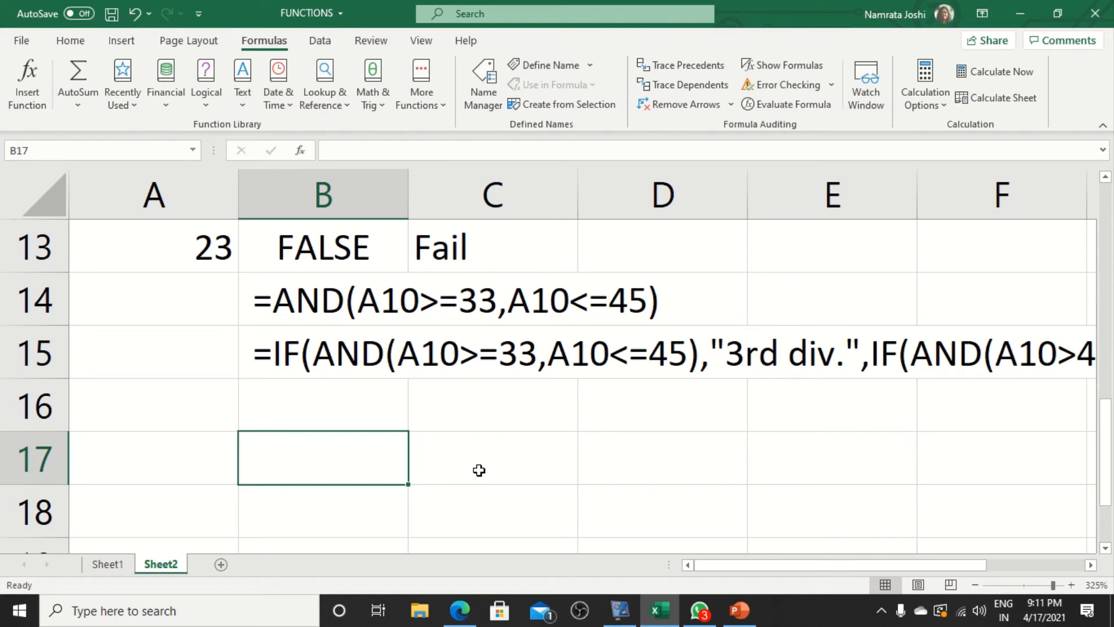
Step: Enter the headings "ID" in A17 and "Valid" in B17 of Sheet2
click(137, 456)
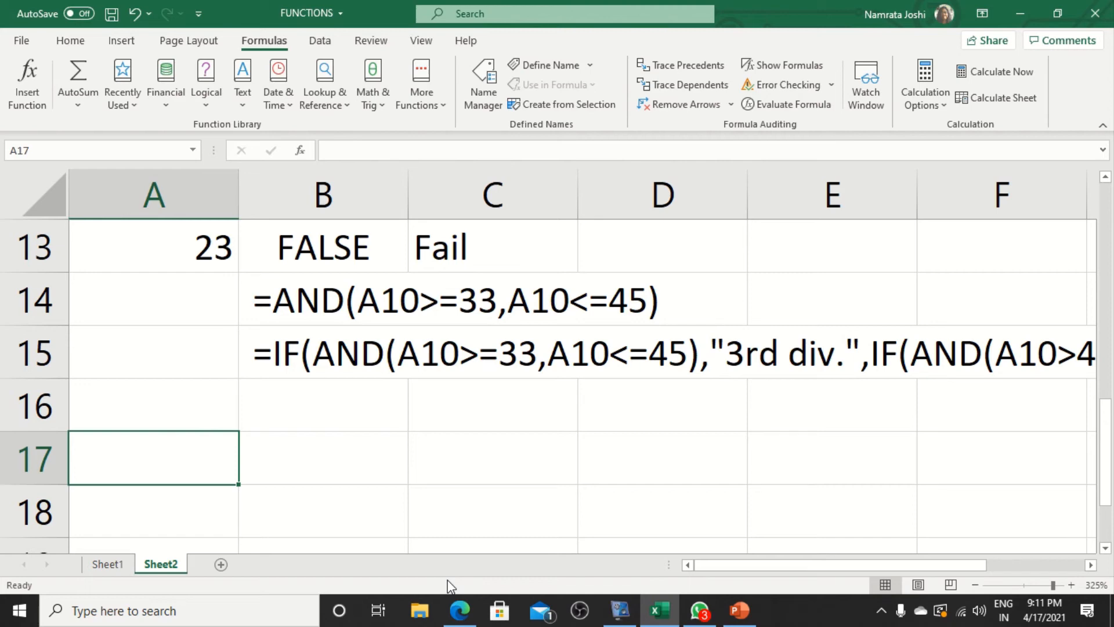
text(ID)
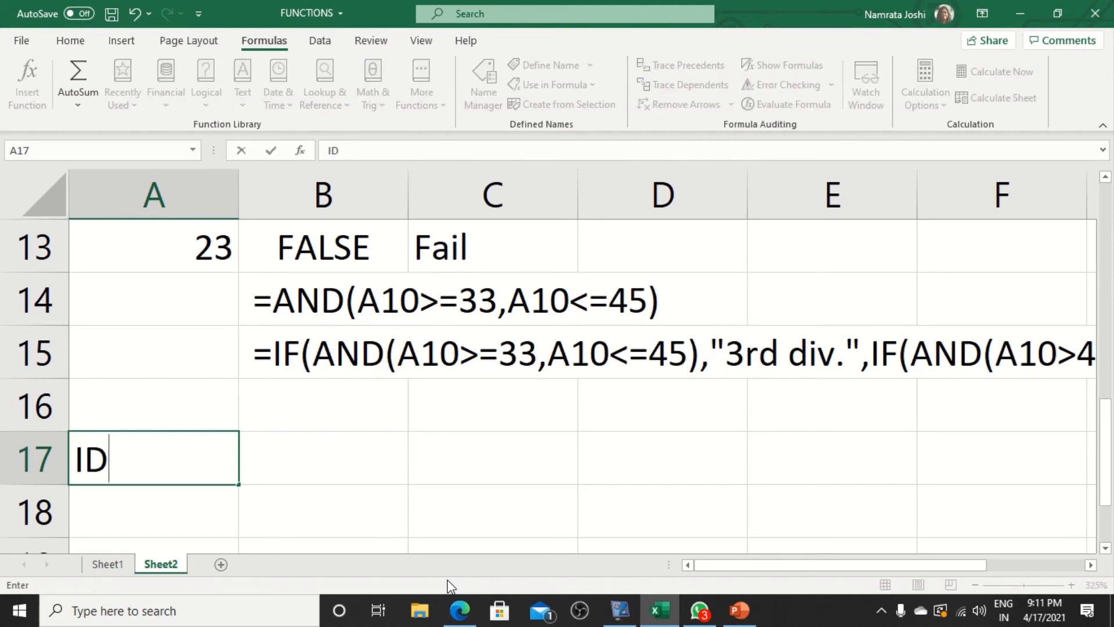
key(Tab)
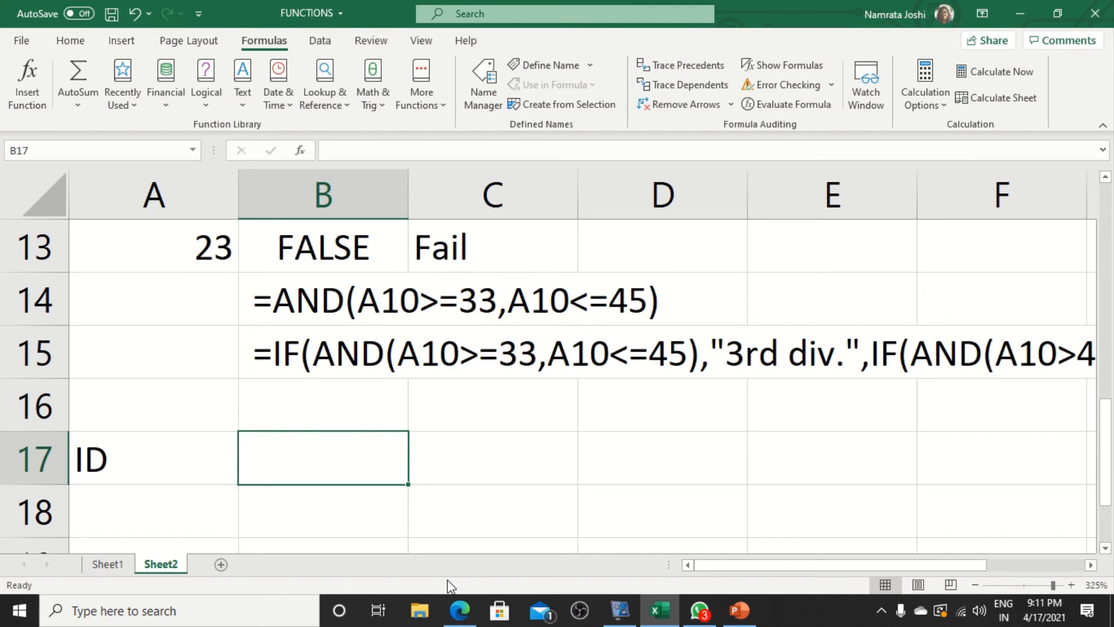
text(Valid)
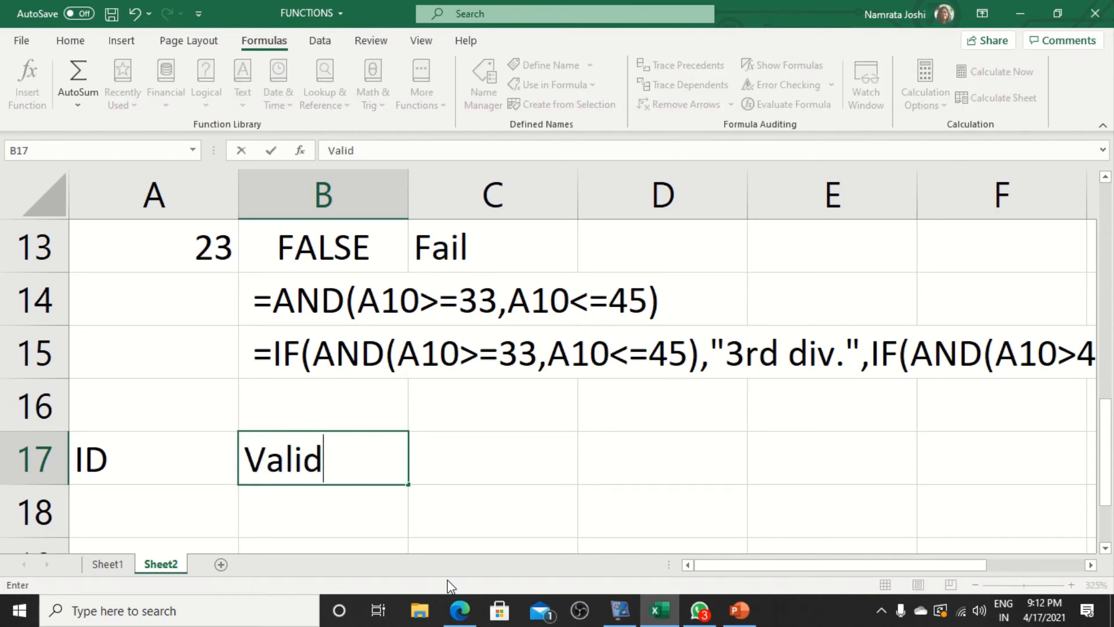
key(Return)
Step: List the ID types "Adhar", "Voter Card" and "Pan card" in A18 to A20, under the ID heading
key(Left)
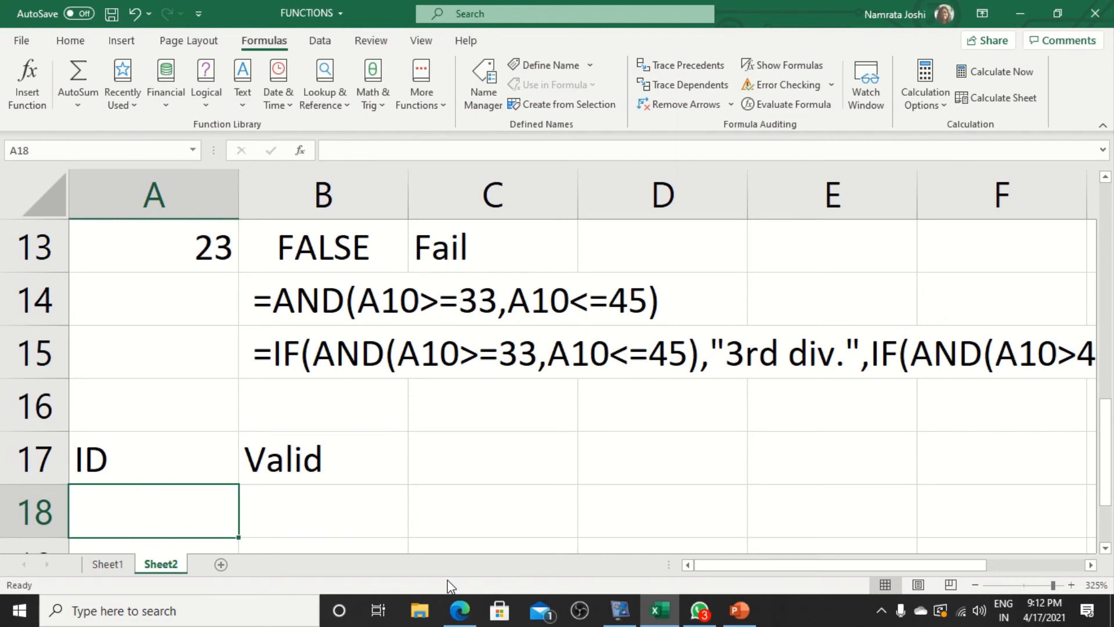
text(Adhar)
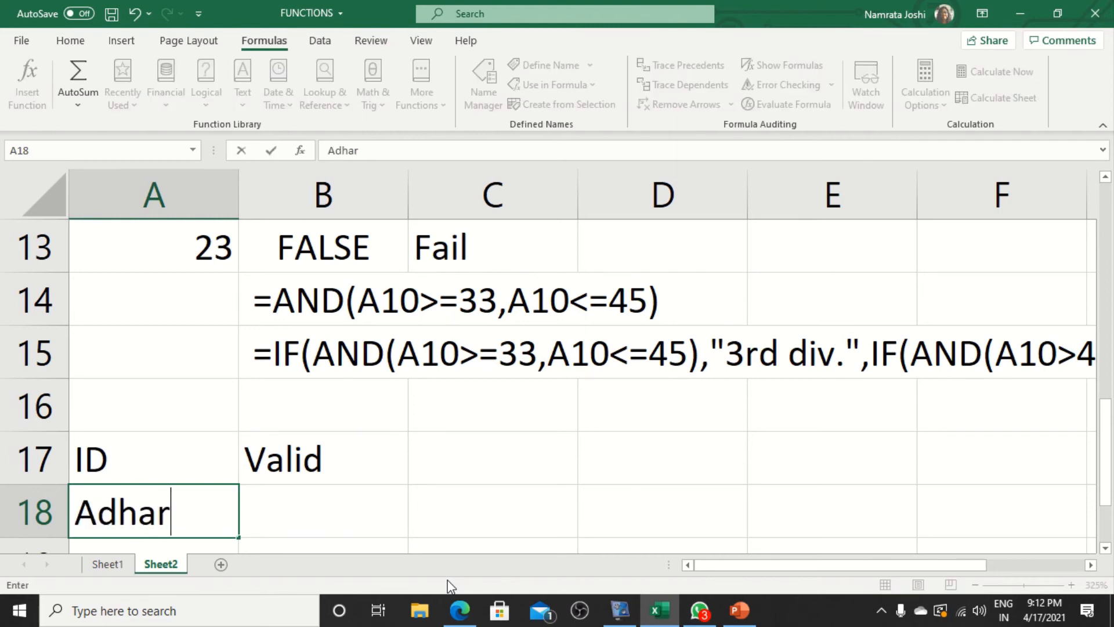
key(Return)
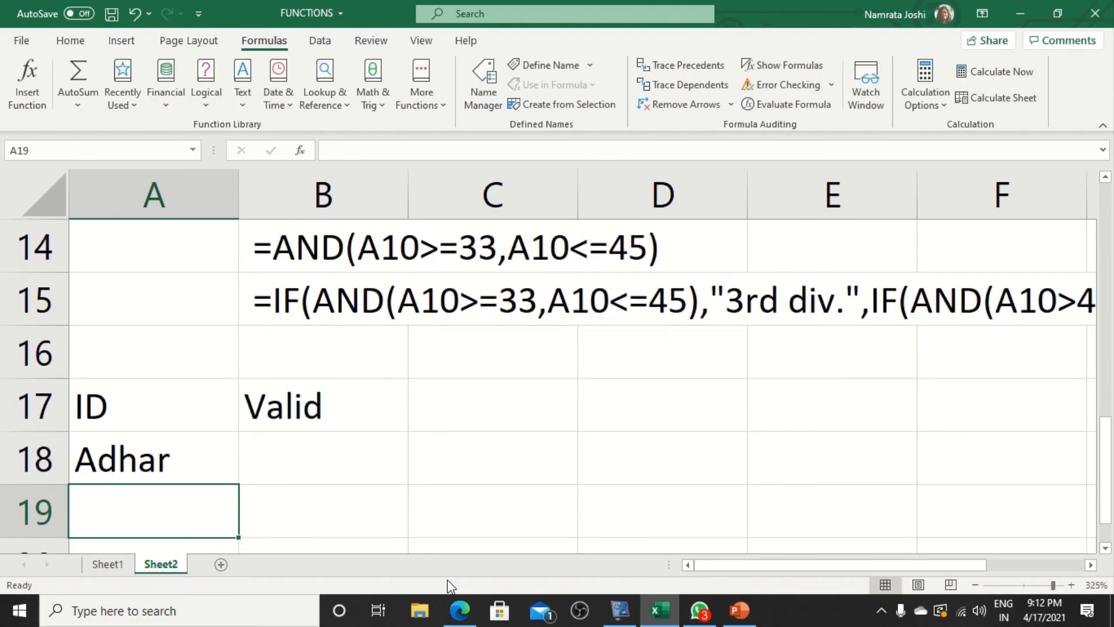
text(Voter)
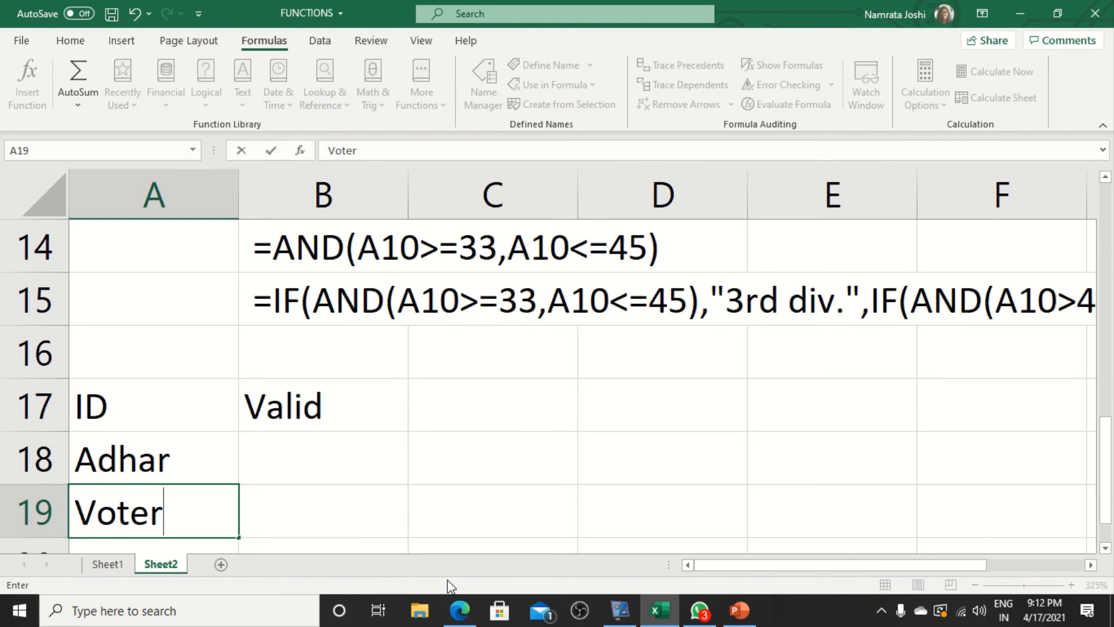
text( Card)
key(Return)
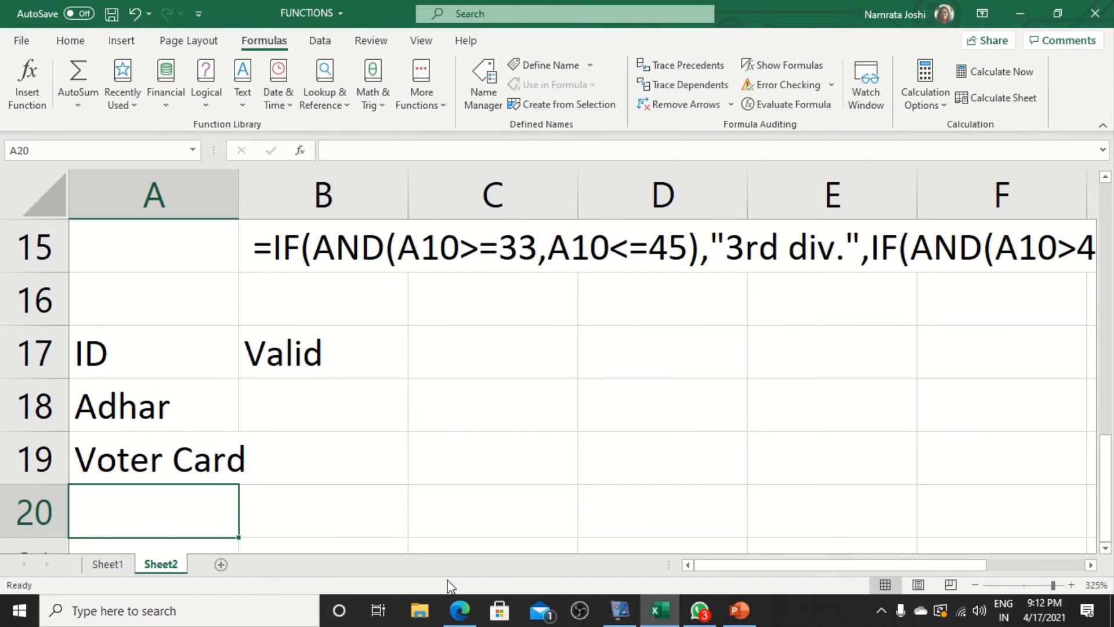
text(P)
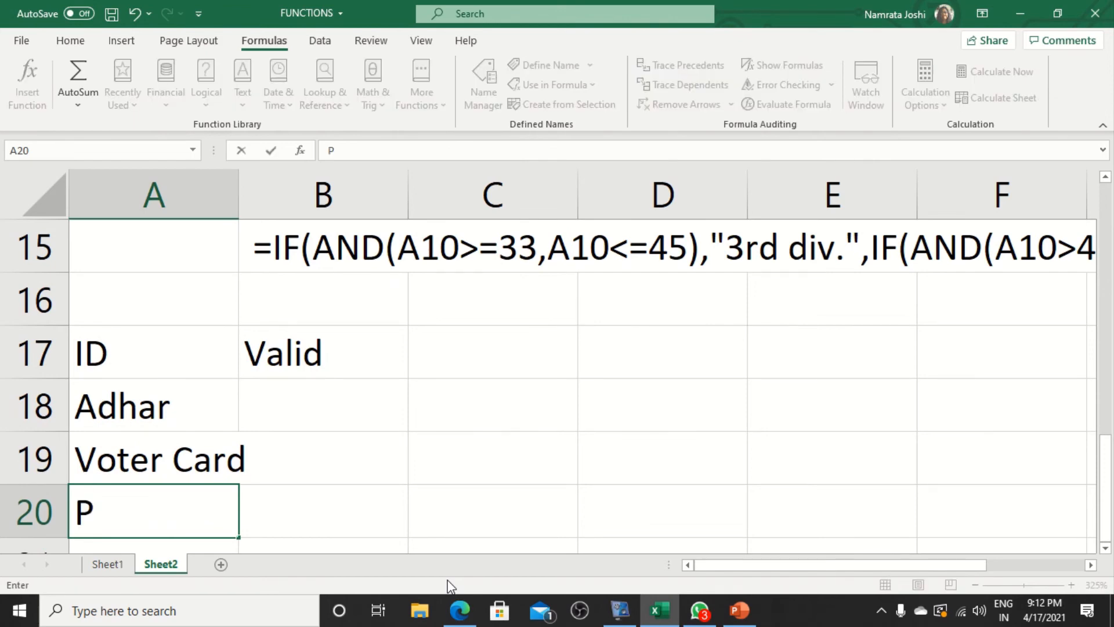
text(an c)
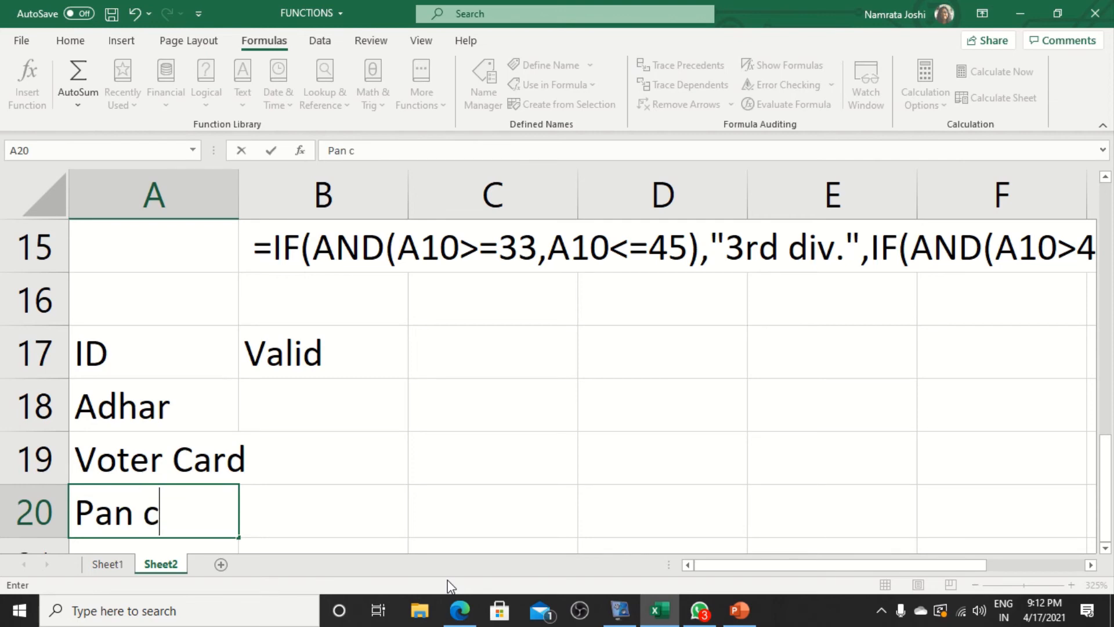
text(ard)
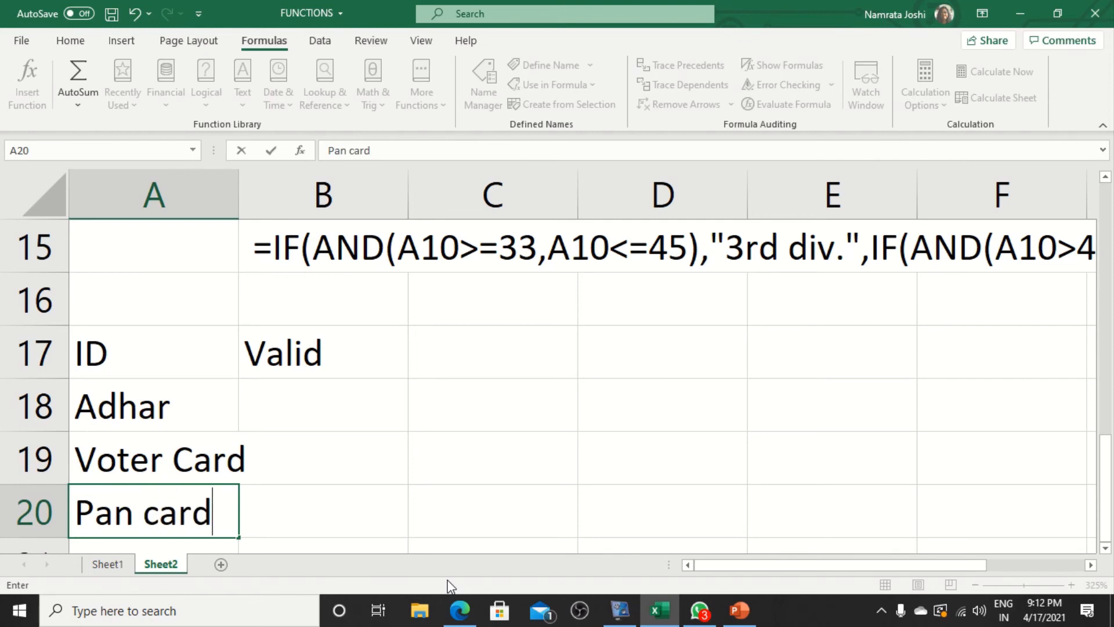
key(Up)
Step: Start an OR formula in B18 with the first condition A18="Adhar"
key(Up)
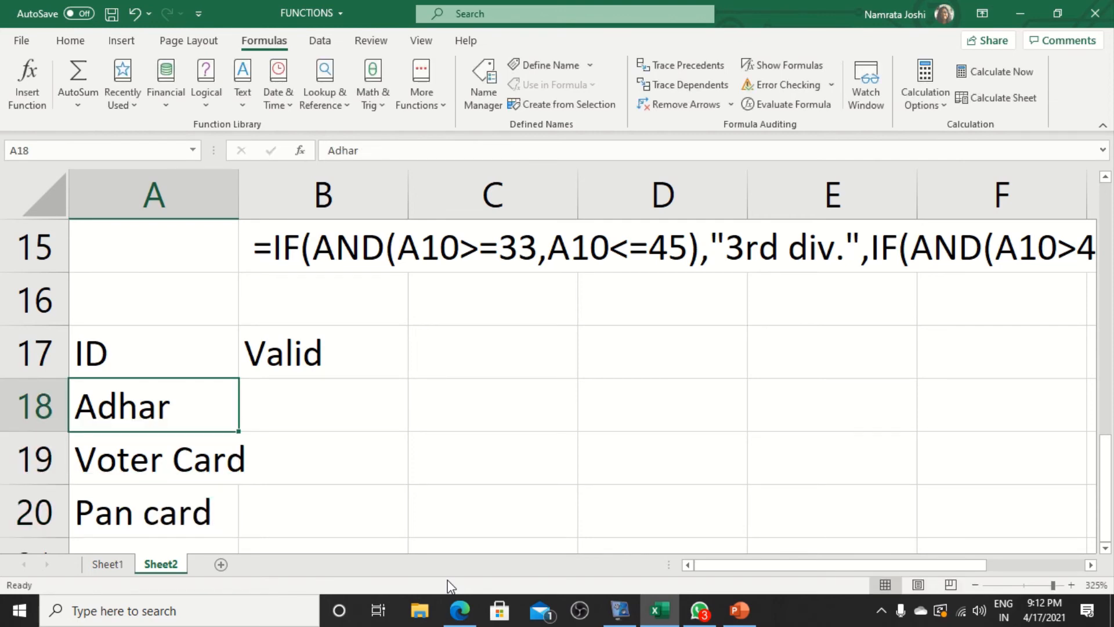
key(Right)
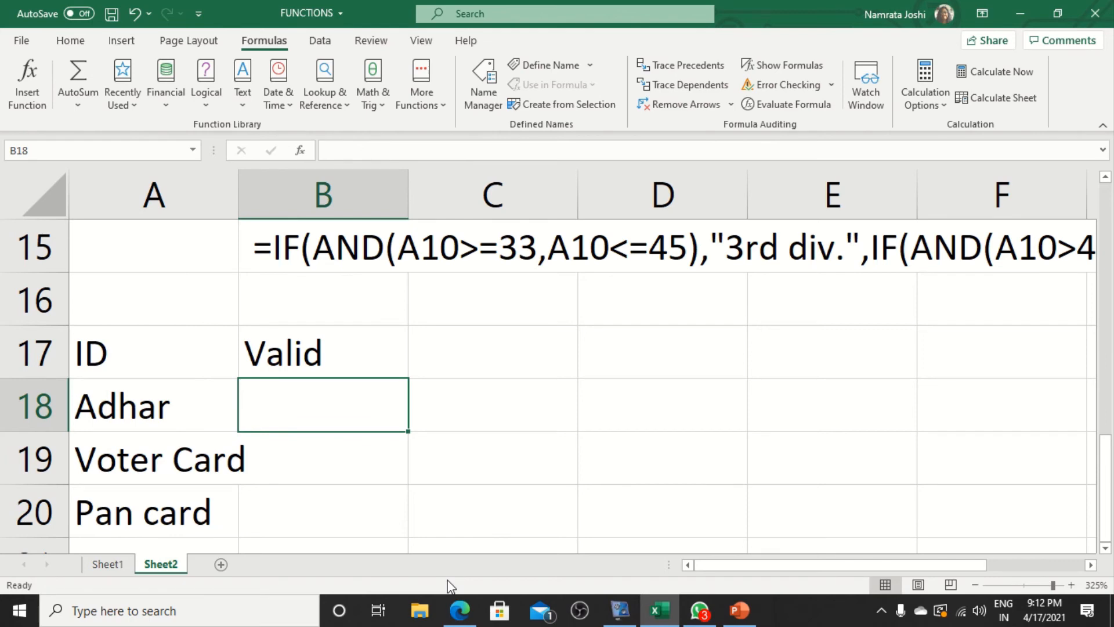
text(=)
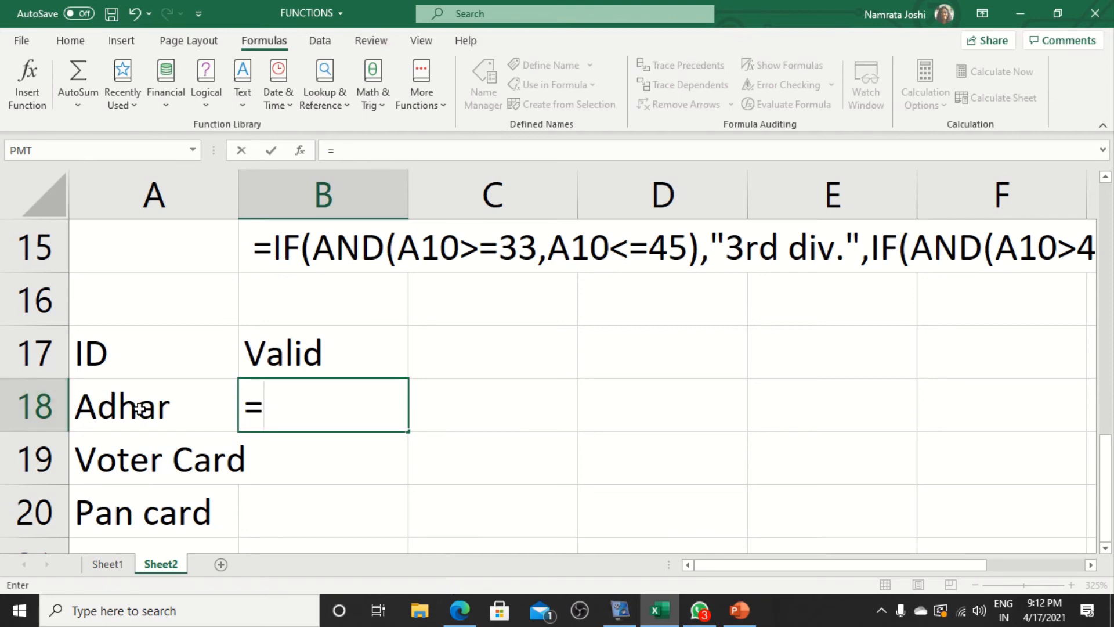
text(or()
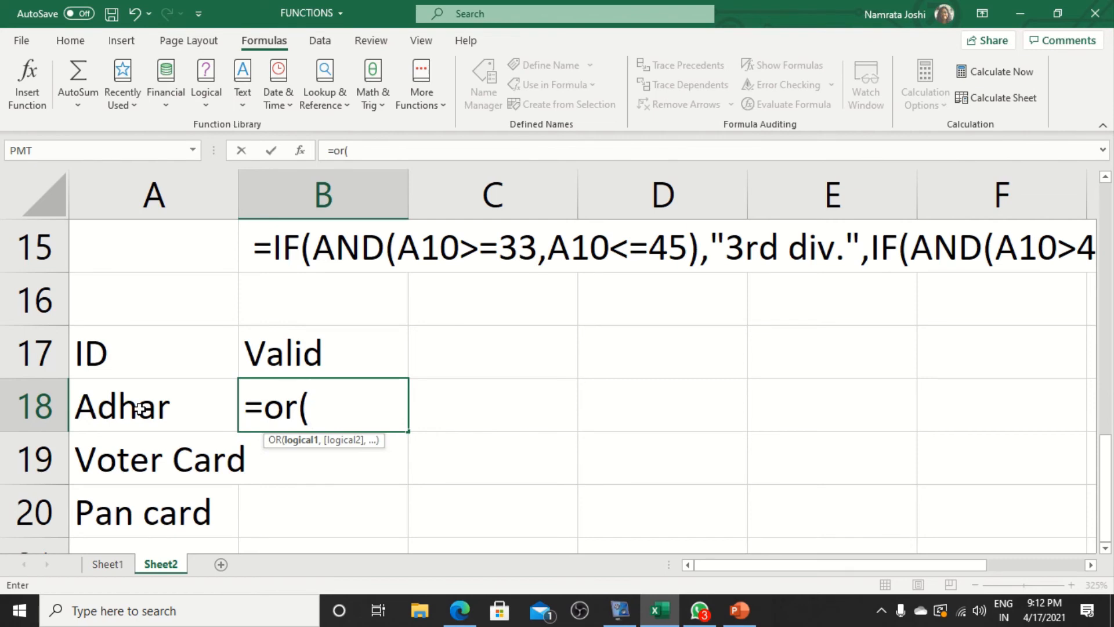
click(140, 409)
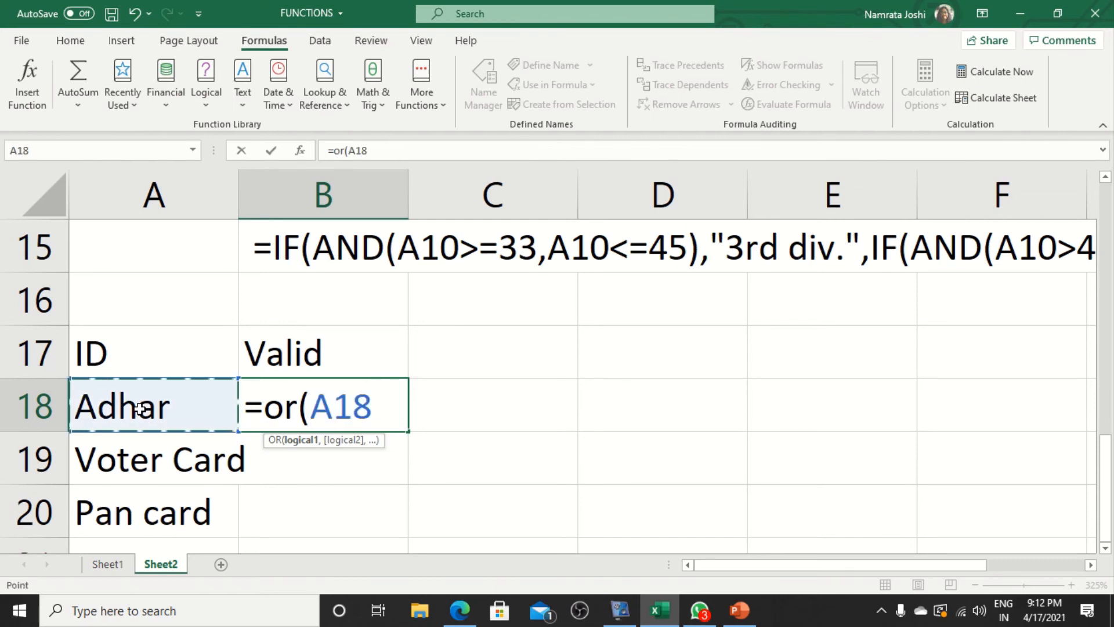
text(=)
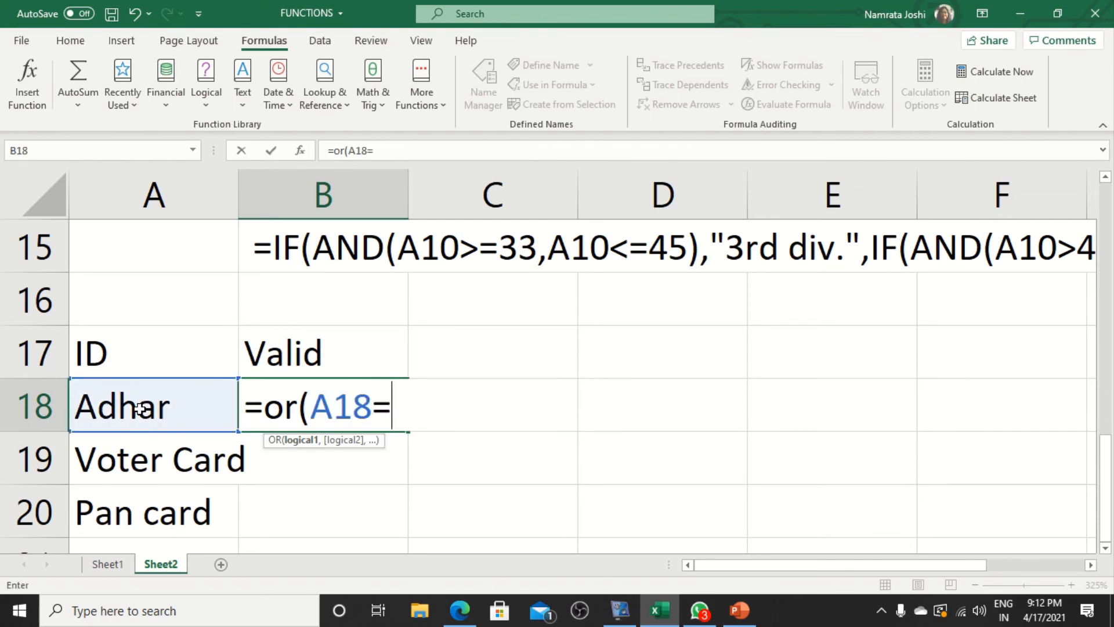
text("Adh)
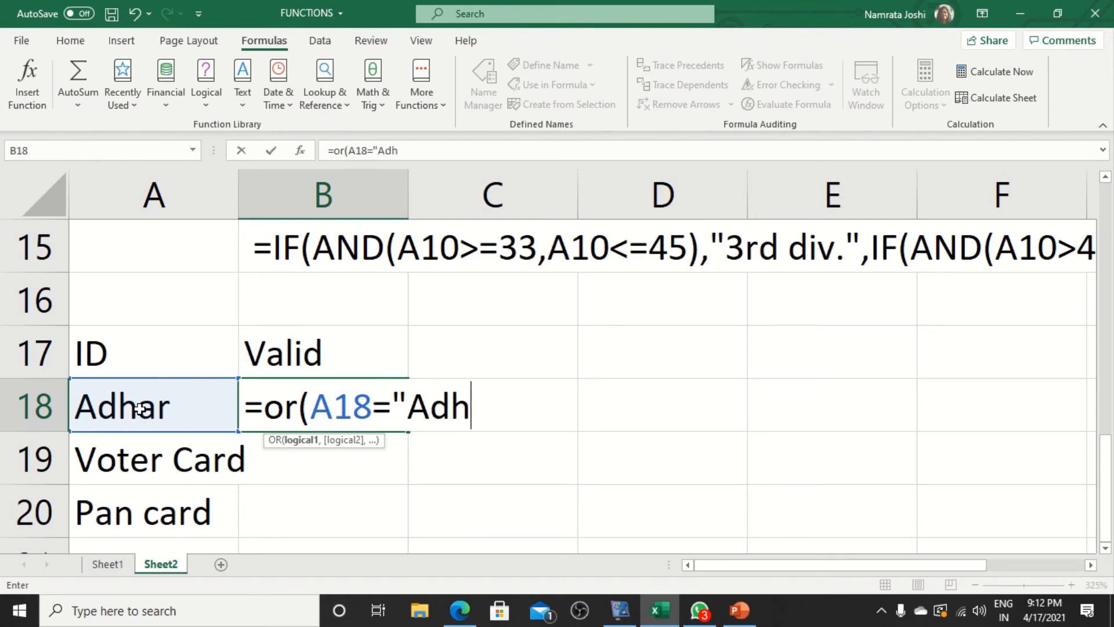
text(ar",)
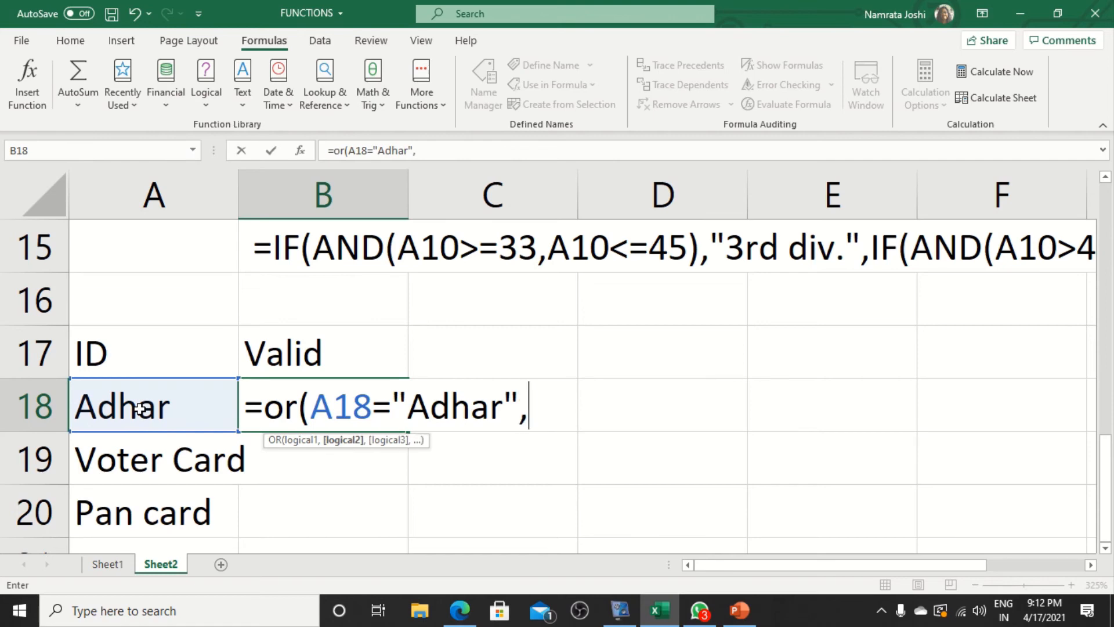
Step: Complete the OR formula in B18 with the conditions A18="Voter Card" and A18="Pan card", and reselect the cell
click(139, 409)
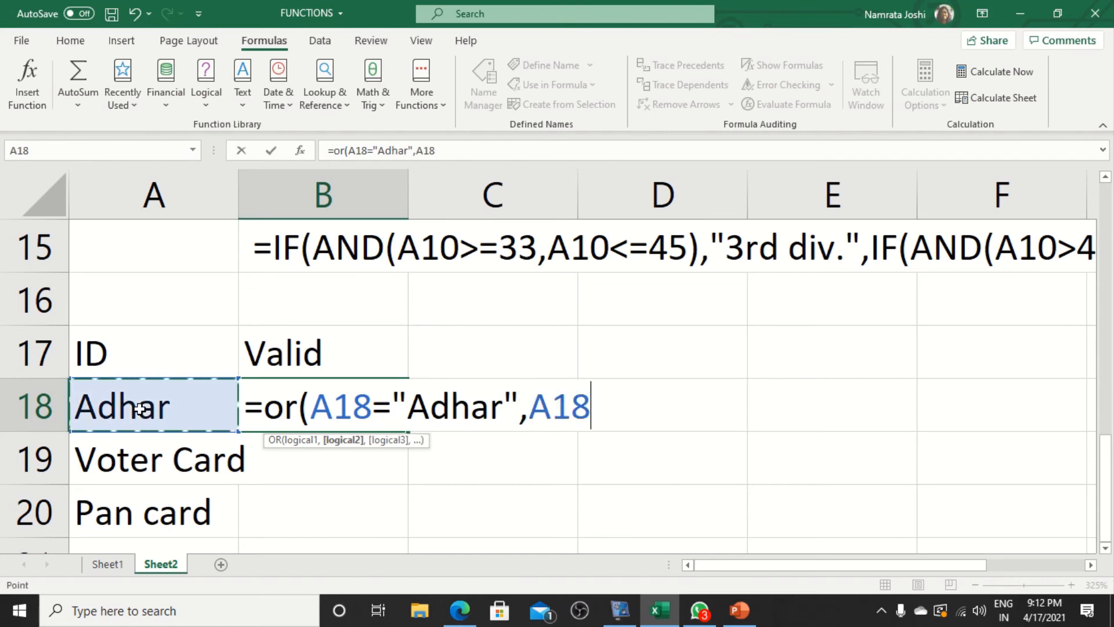
text(=)
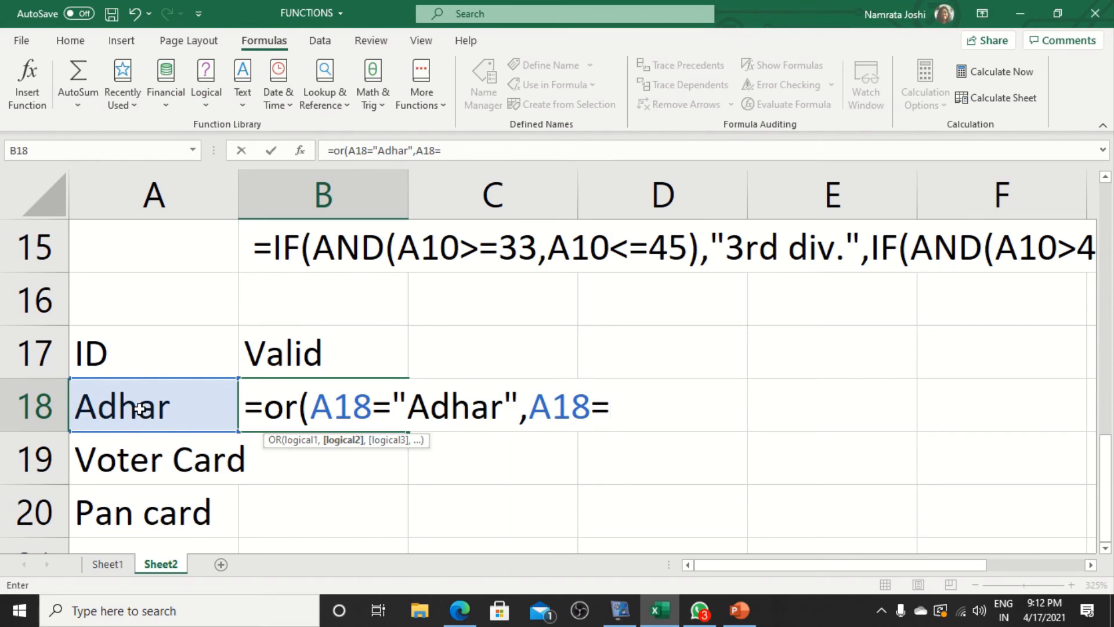
text("Voter )
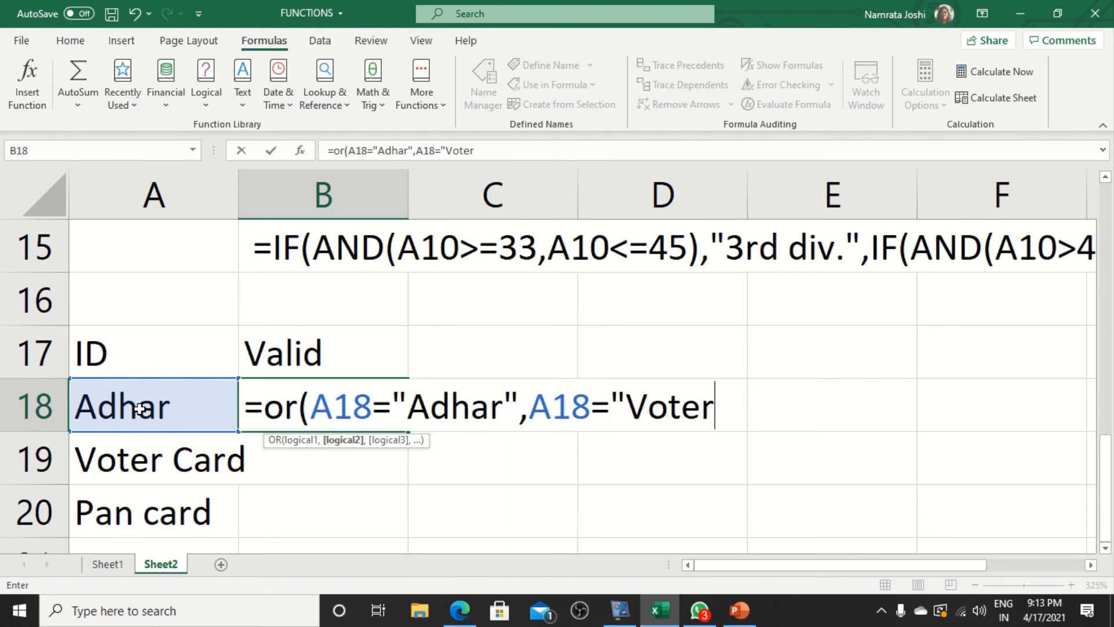
text(Card",)
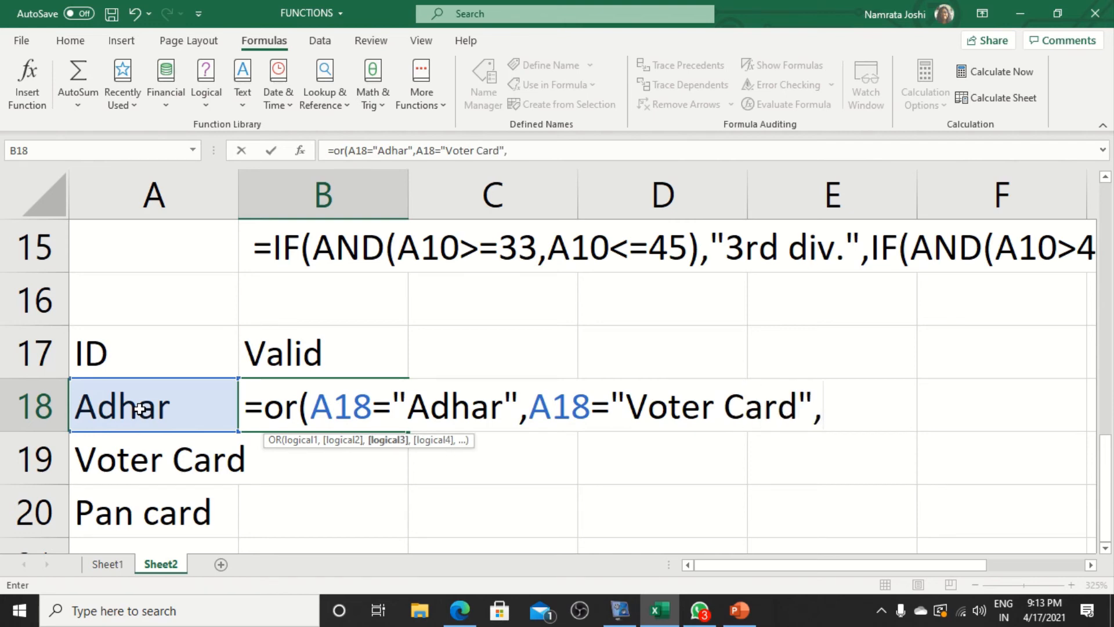
click(140, 408)
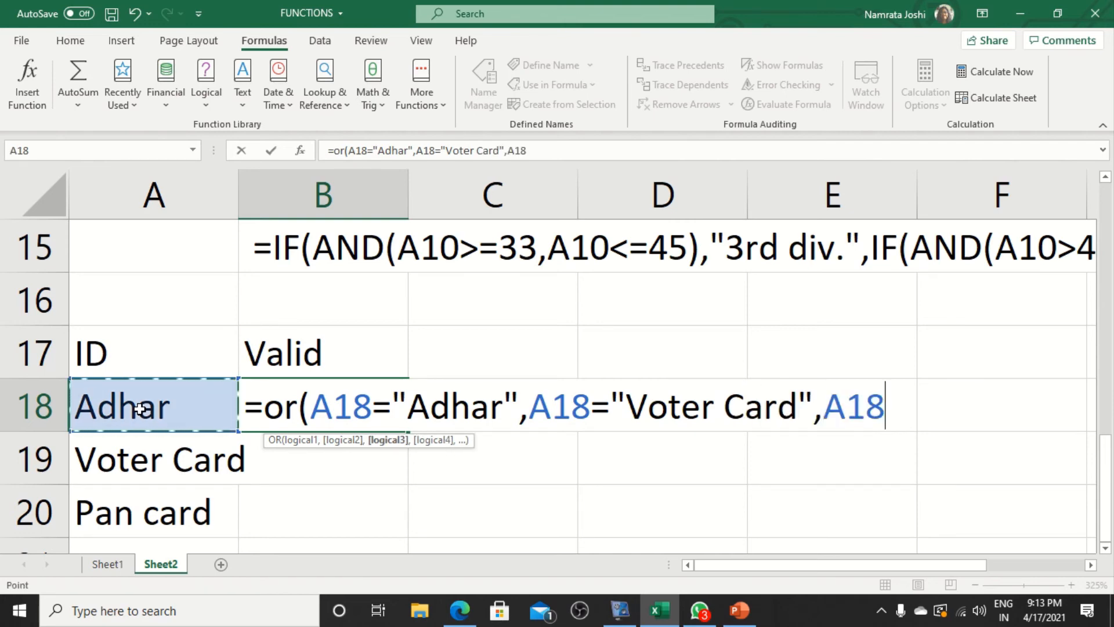
text(=")
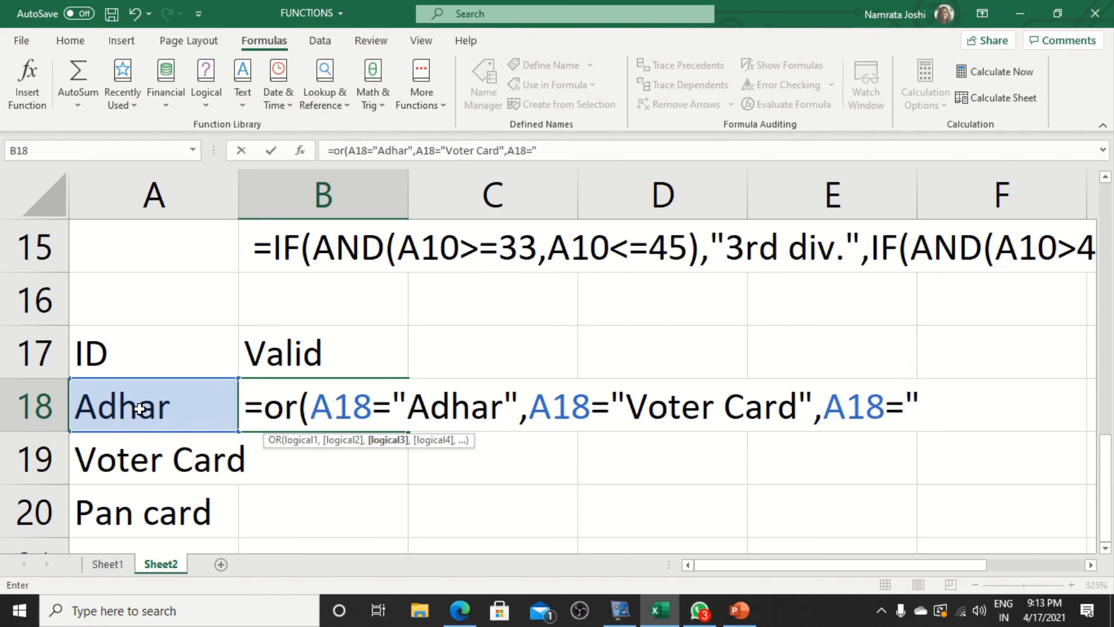
text(Pan )
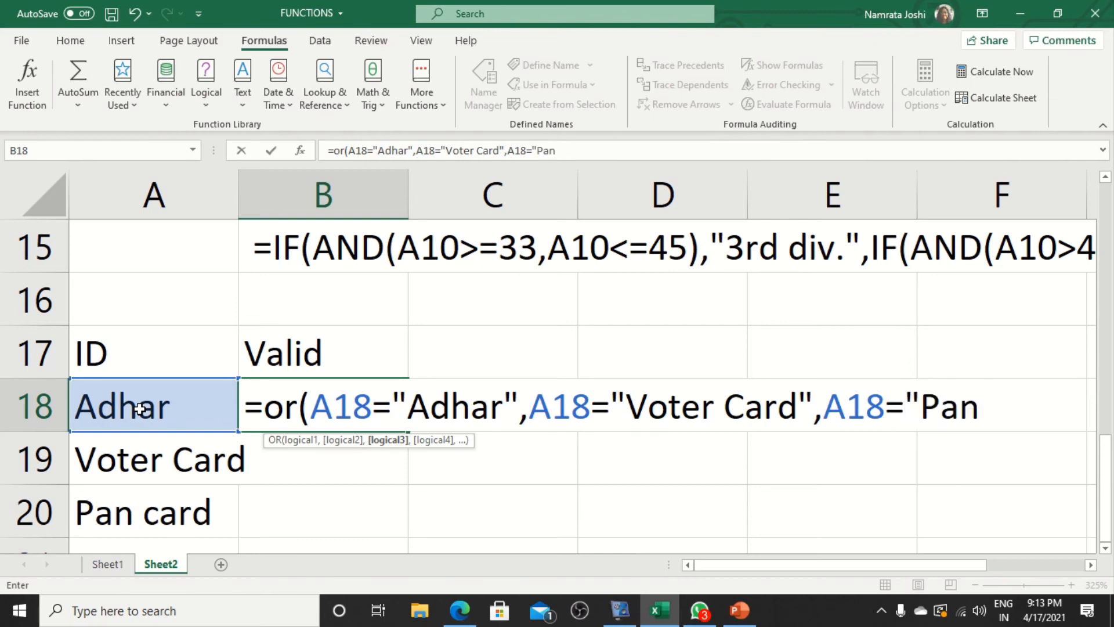
text(card)
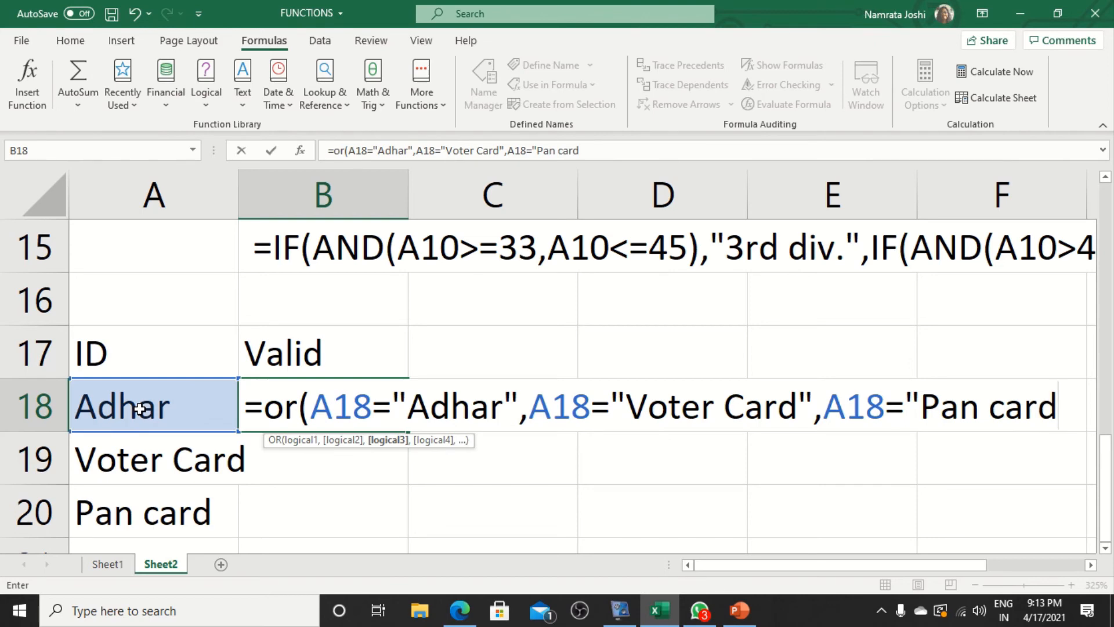
text("))
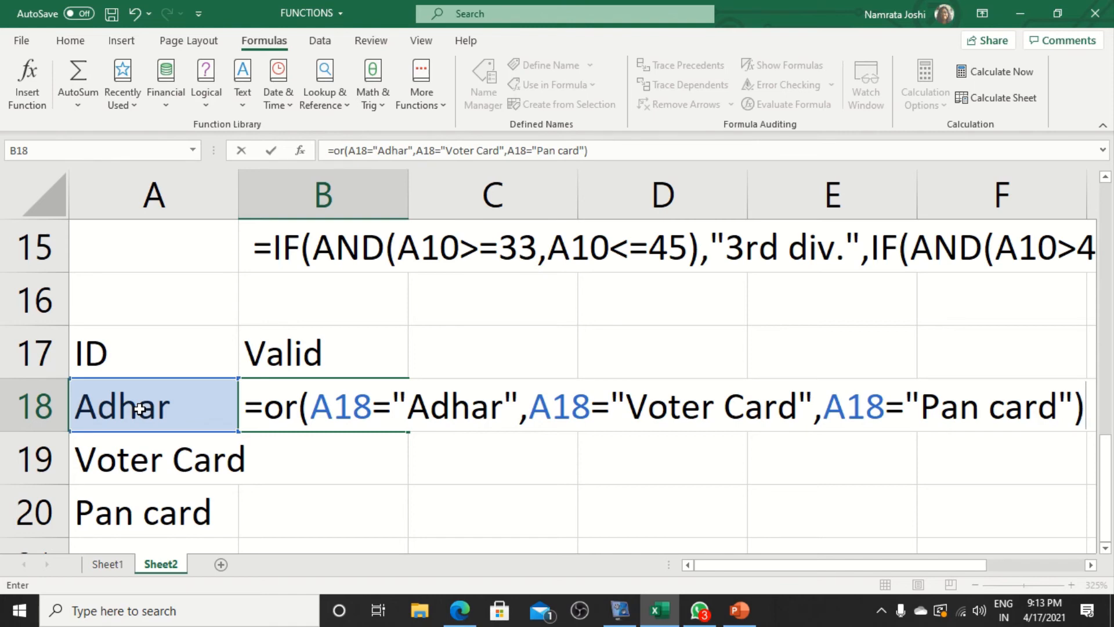
key(Return)
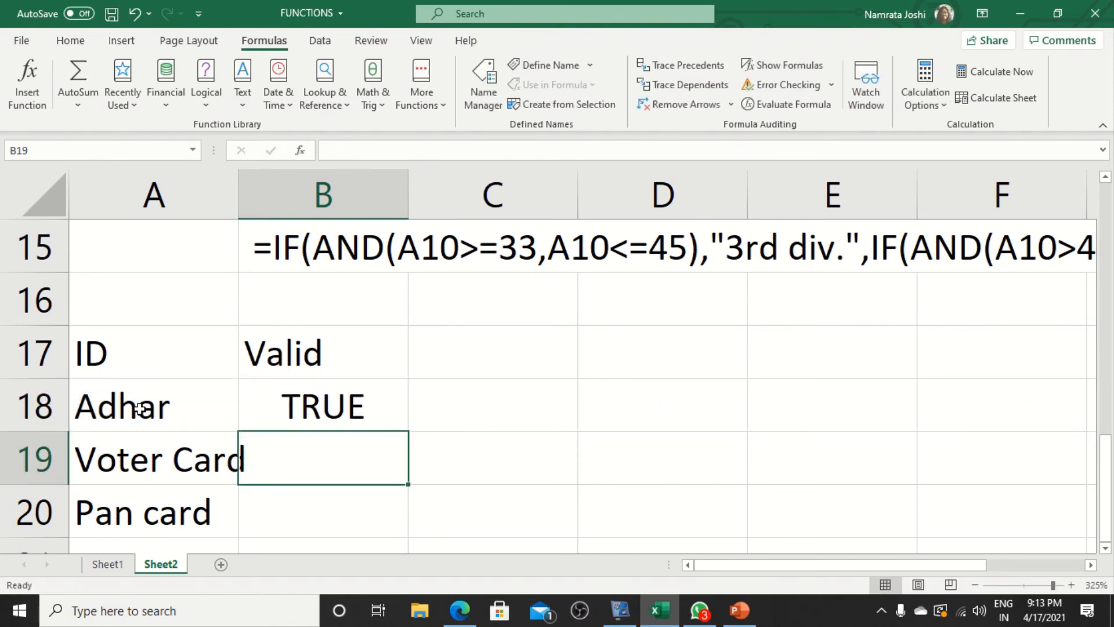
click(356, 409)
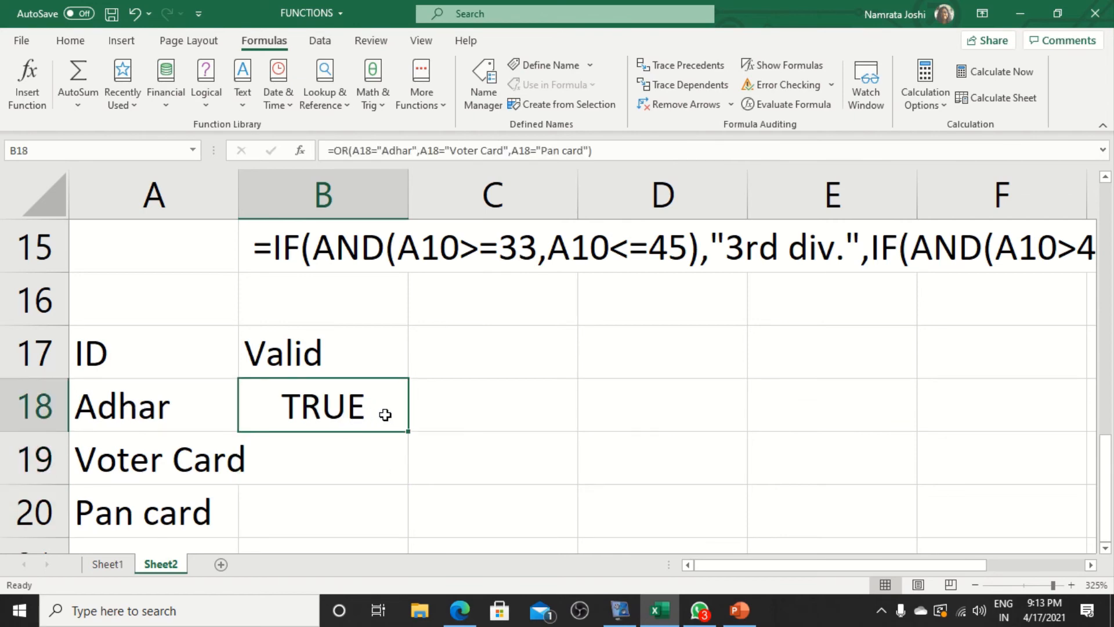
Step: Fill the OR formula from B18 down to B20, and try AND in place of OR across the same cells
drag(408, 431, 406, 528)
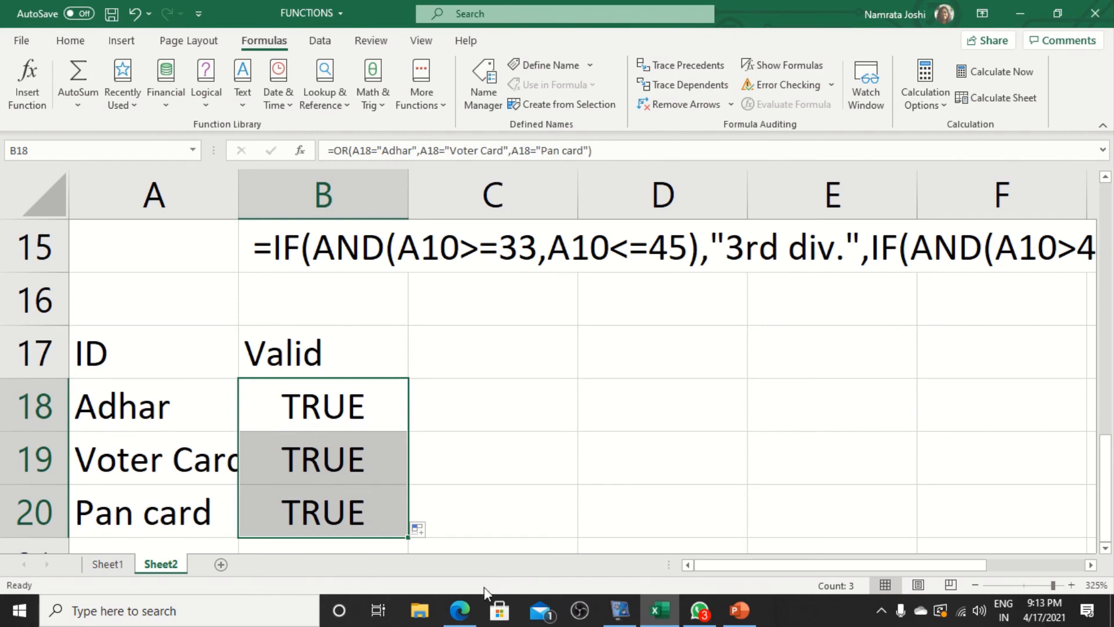
double_click(307, 408)
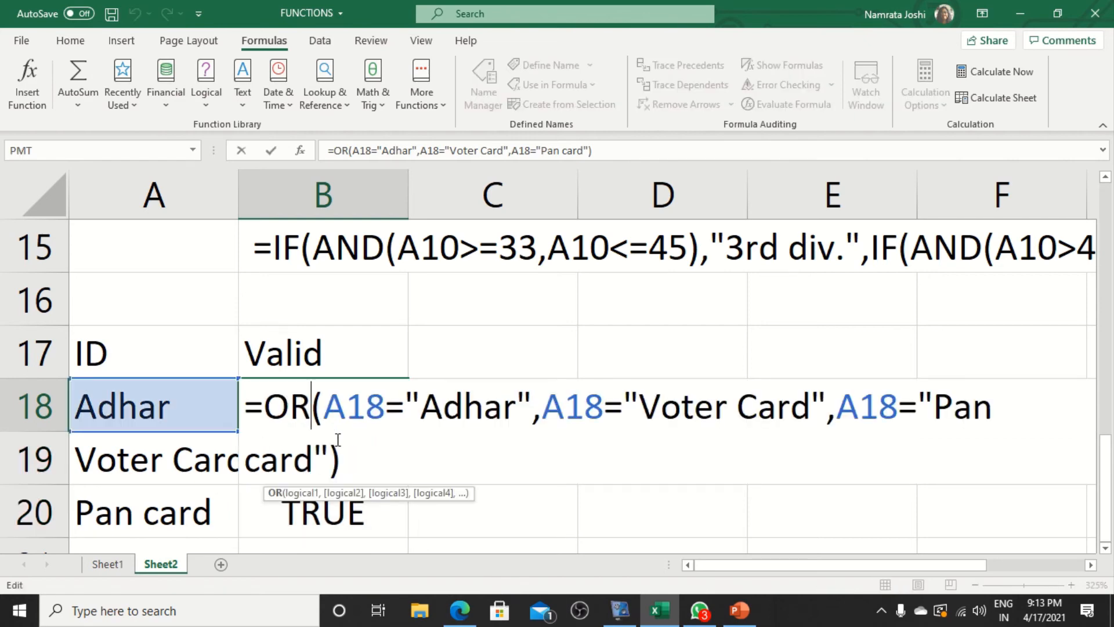
key(BackSpace)
key(BackSpace)
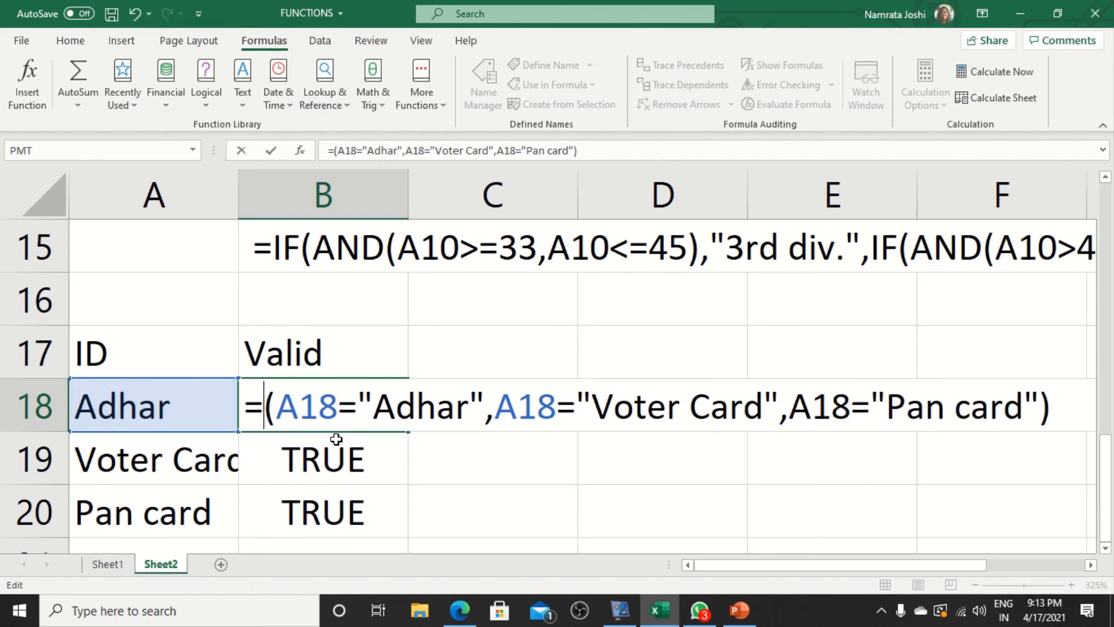
text(and)
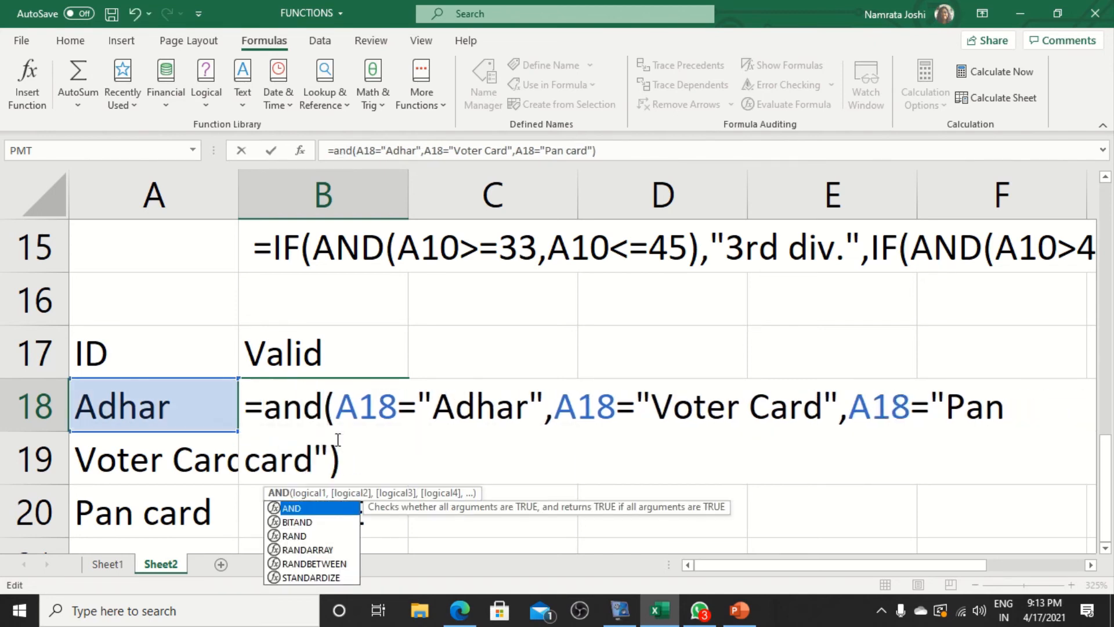
key(Return)
click(348, 404)
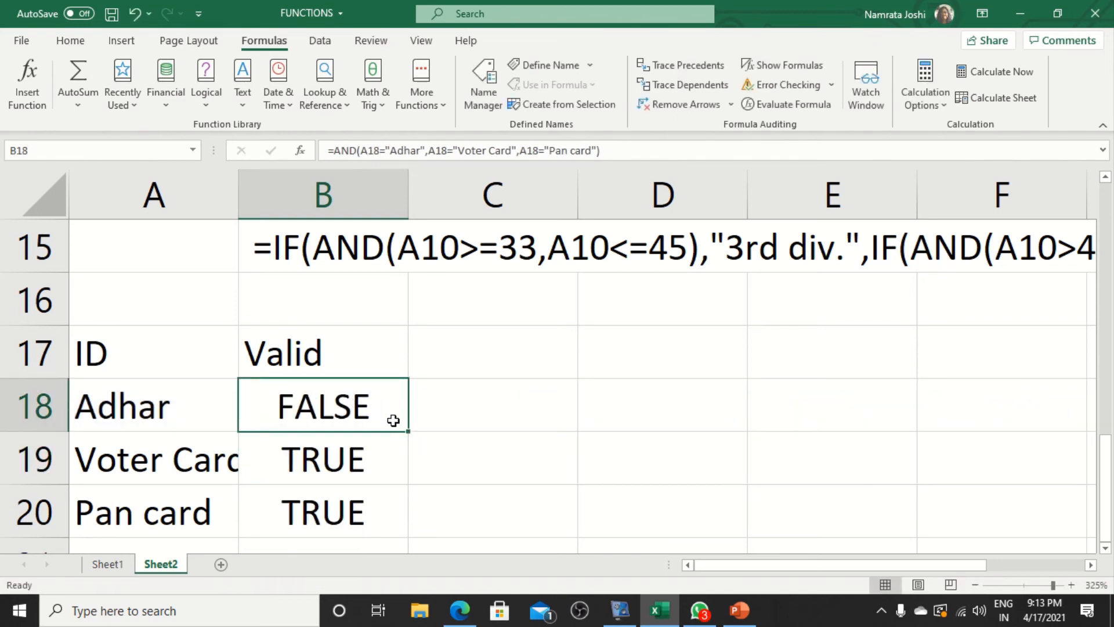
drag(412, 432, 395, 521)
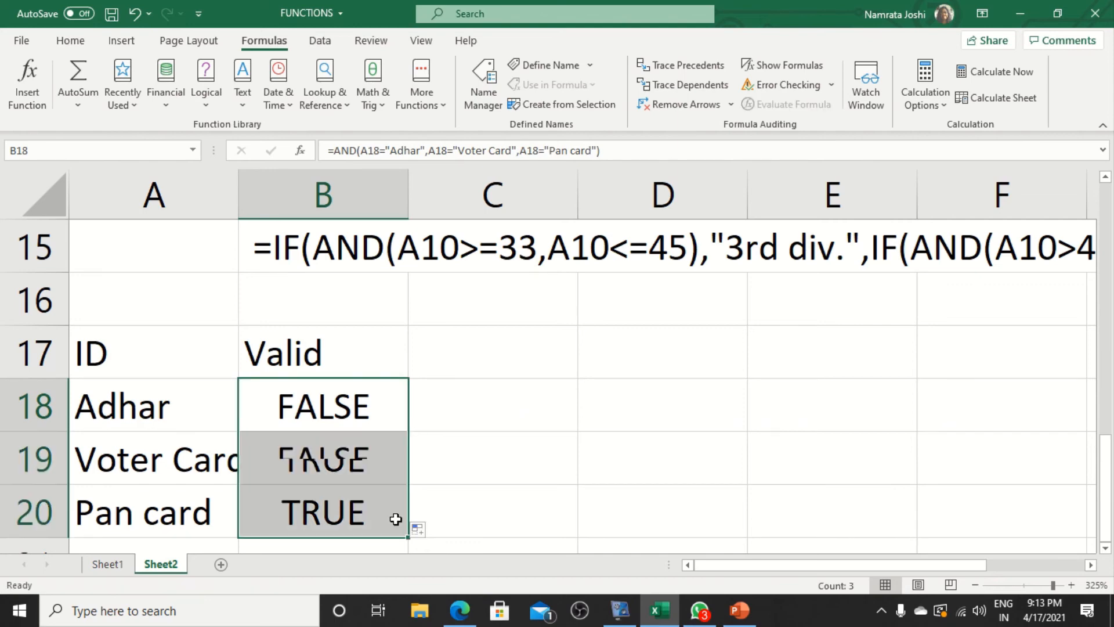
Step: Change the function in B18 back to OR and fill the formula down to B20
double_click(361, 406)
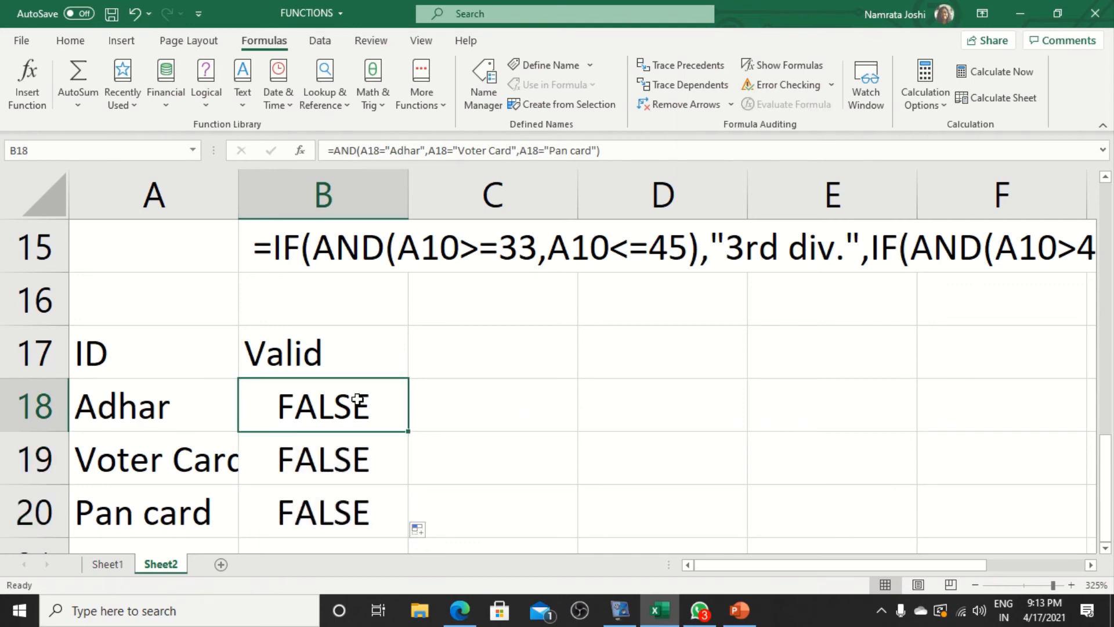
drag(334, 399, 273, 405)
text(or)
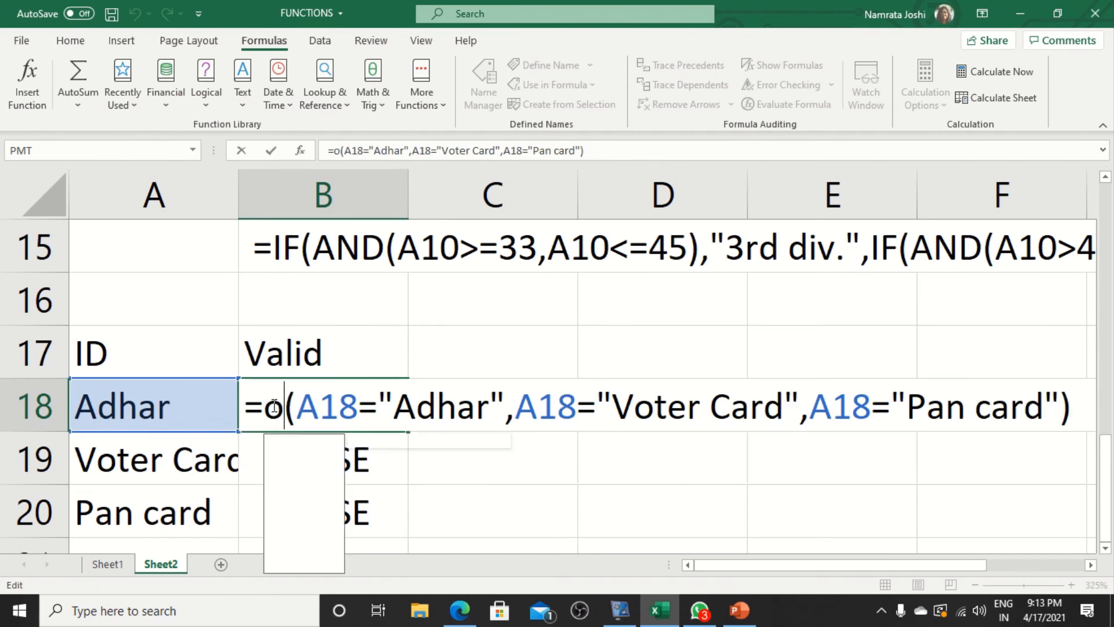
key(Return)
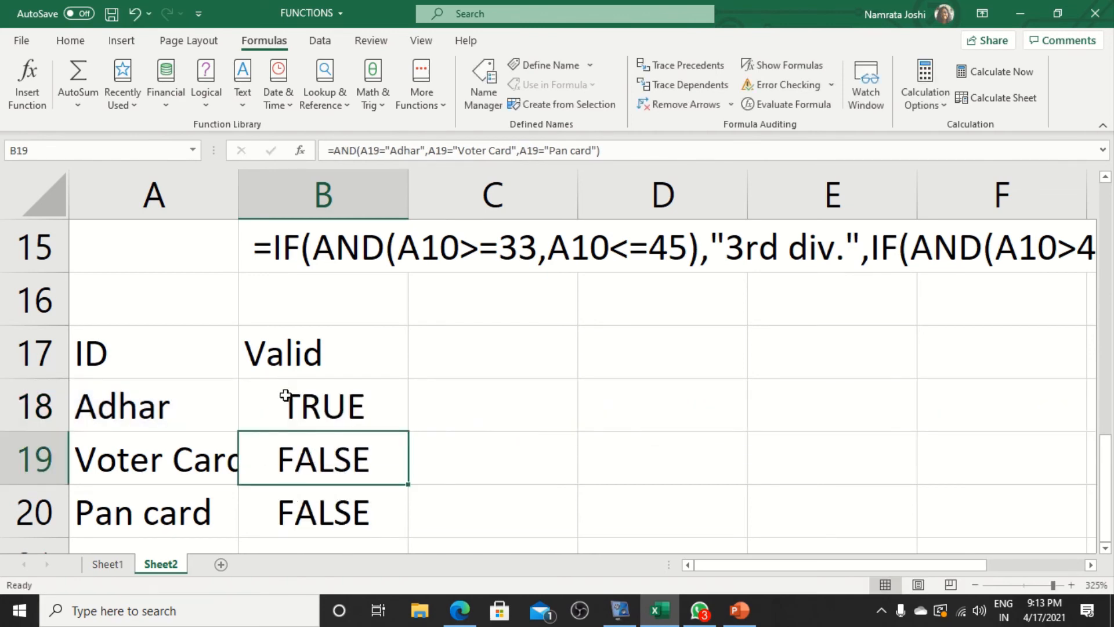
click(329, 406)
double_click(407, 432)
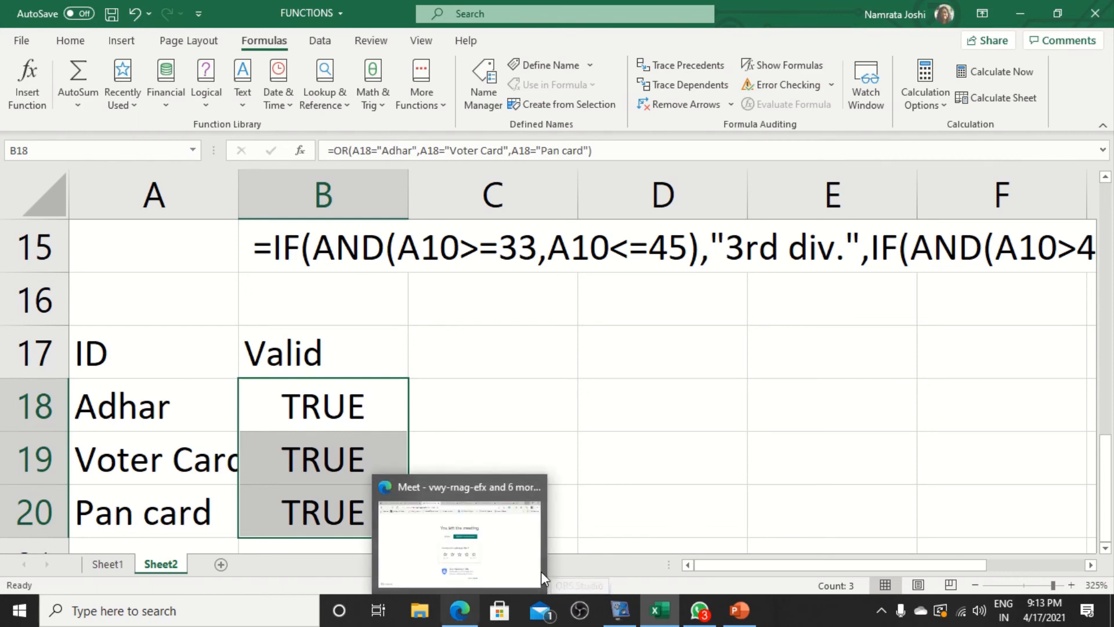
click(512, 446)
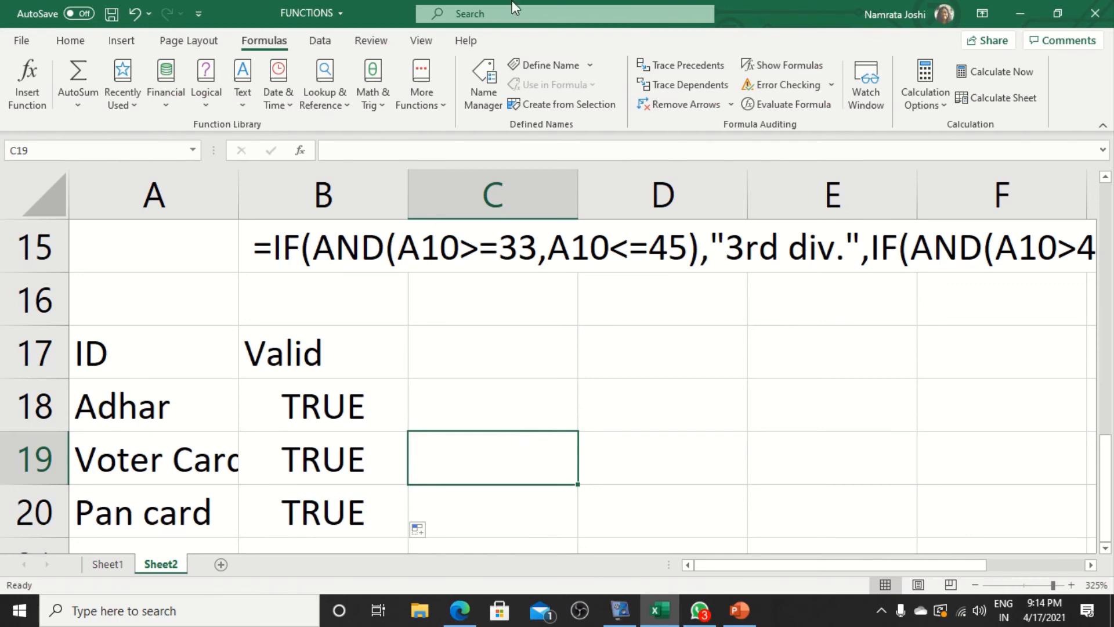
mouse_move(512, 2)
click(445, 40)
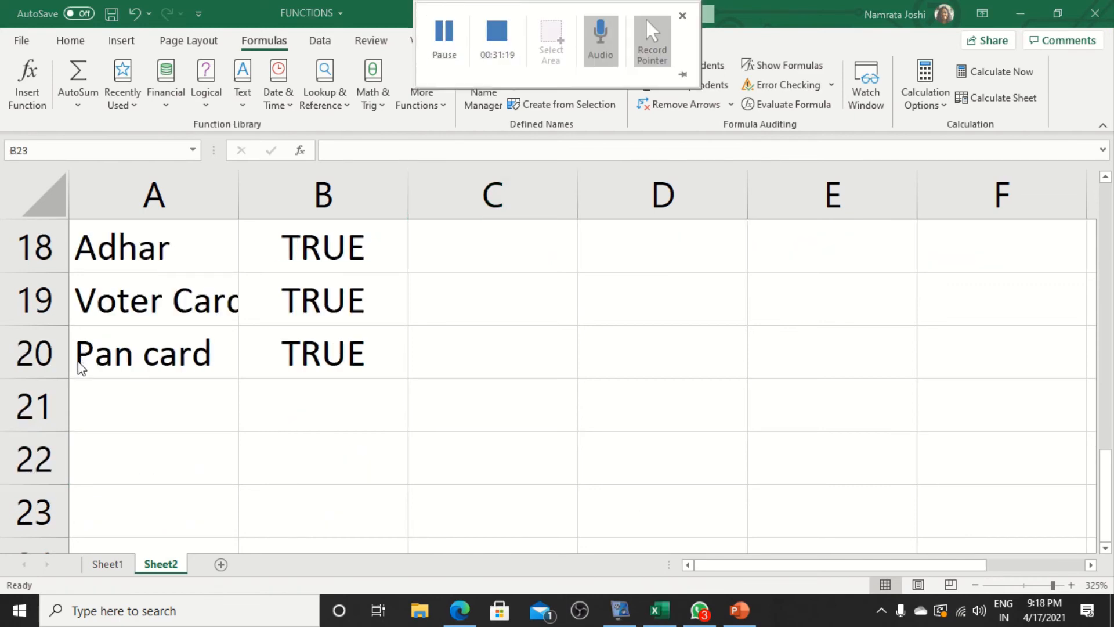
Step: Enter the label "Not()" in A22 and the headings "age" in A23 and "permission" in B23
click(136, 456)
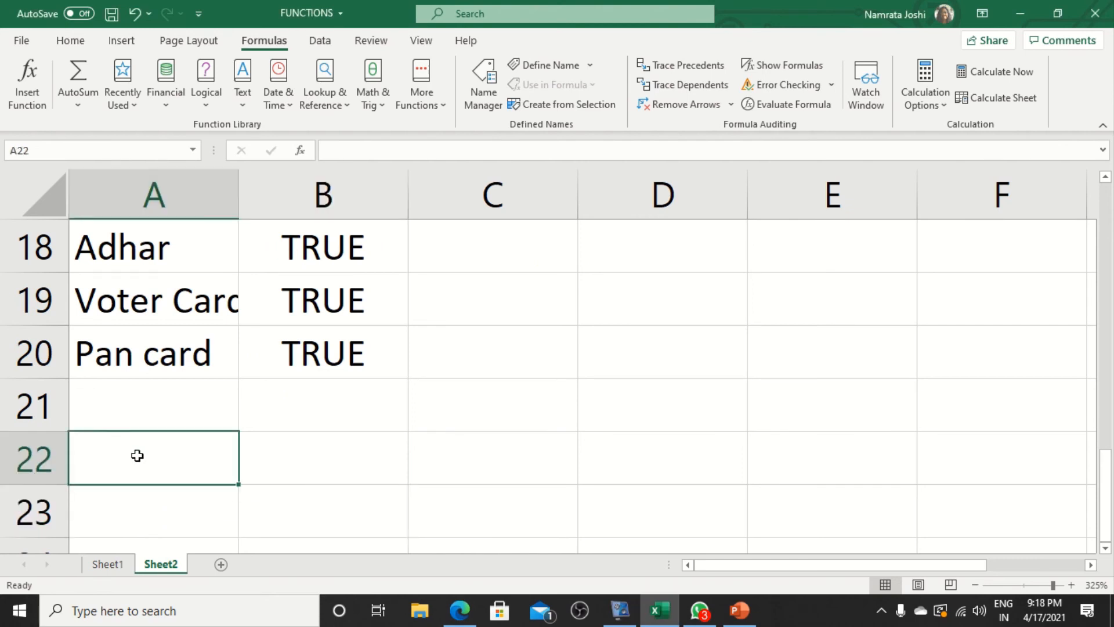
text(Not)
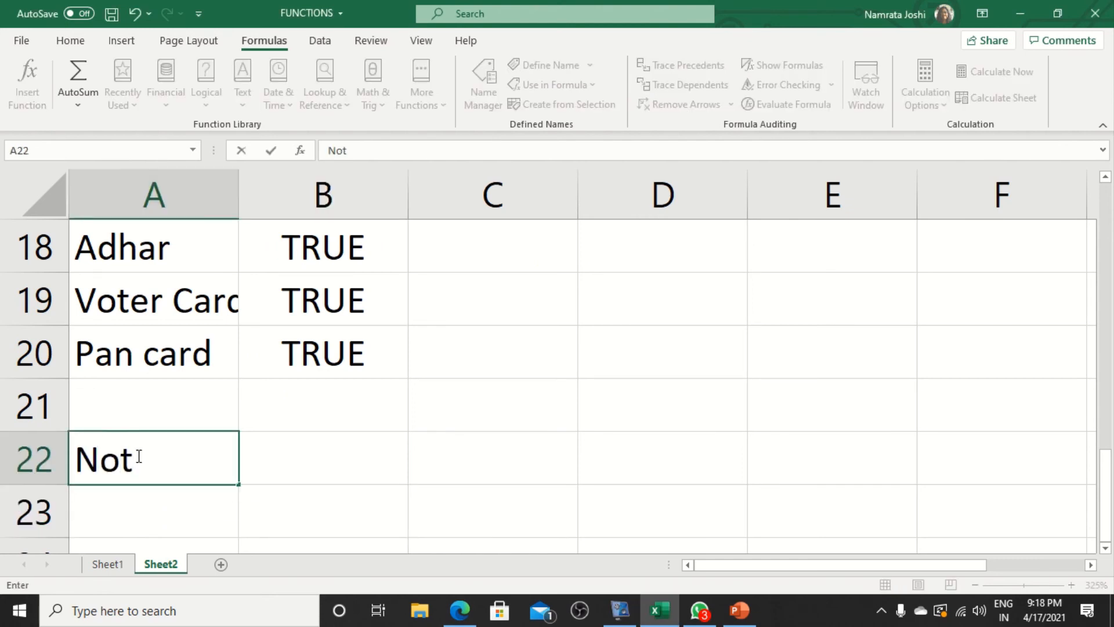
text(())
key(Return)
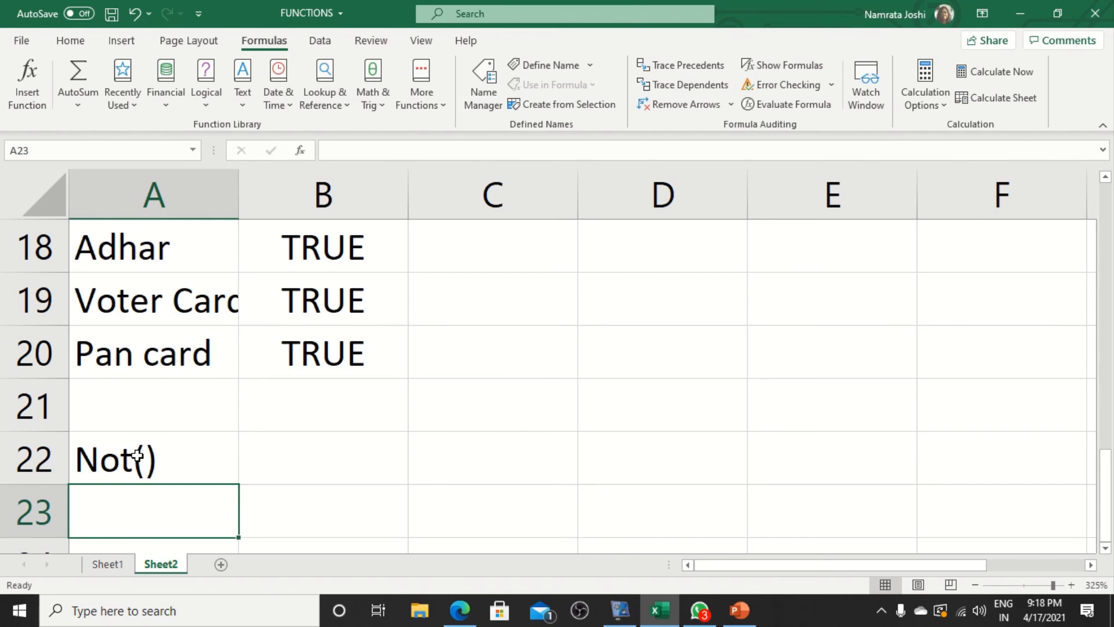
text(age)
key(Tab)
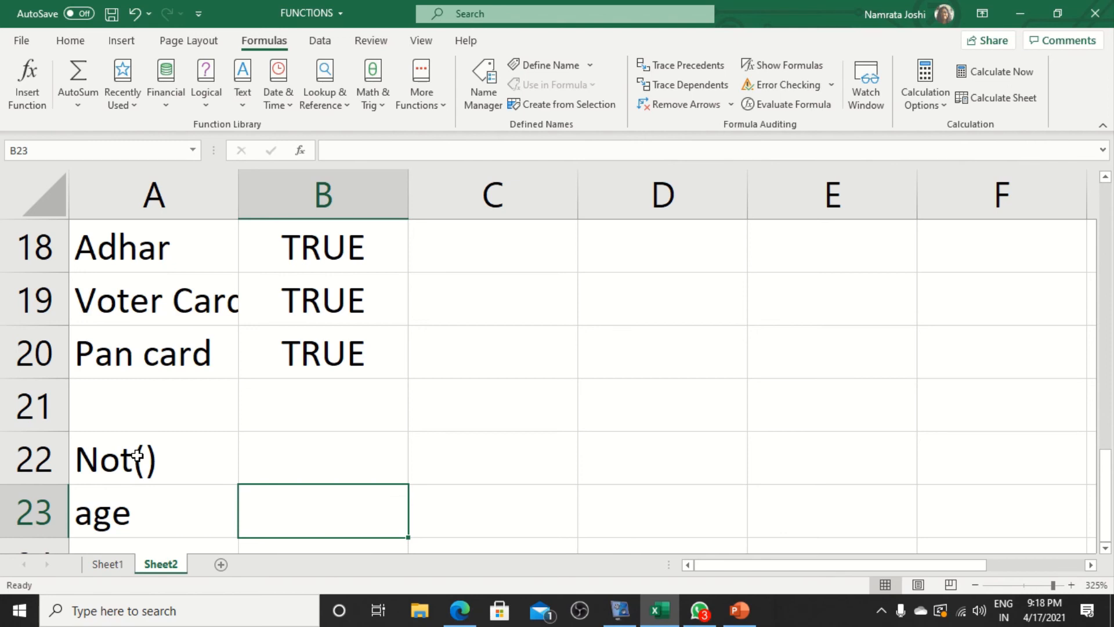
text(permi)
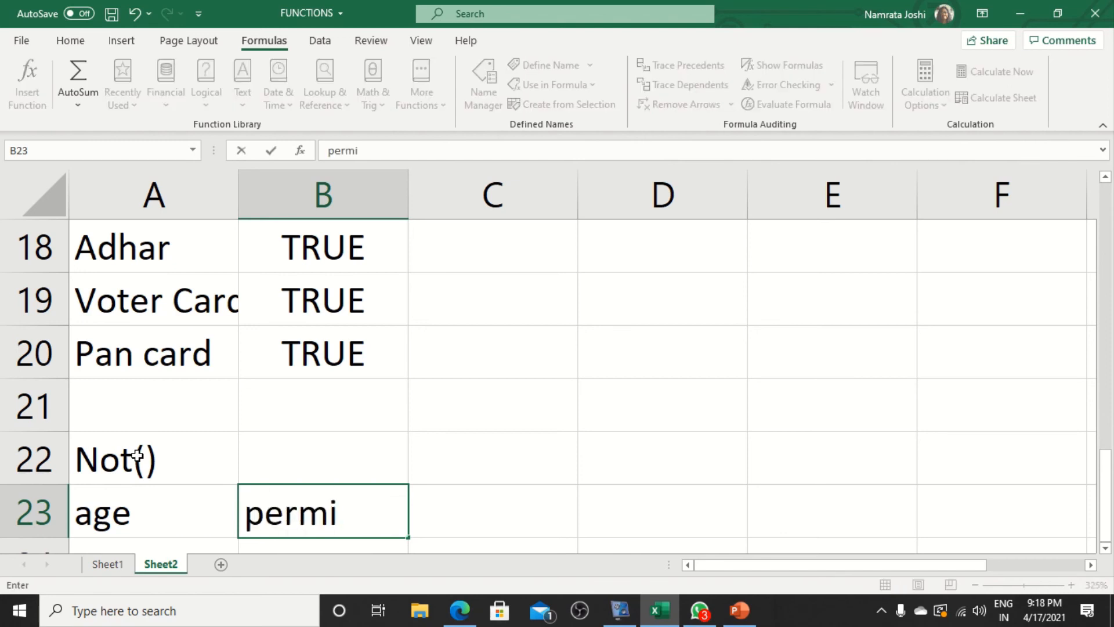
text(ssion)
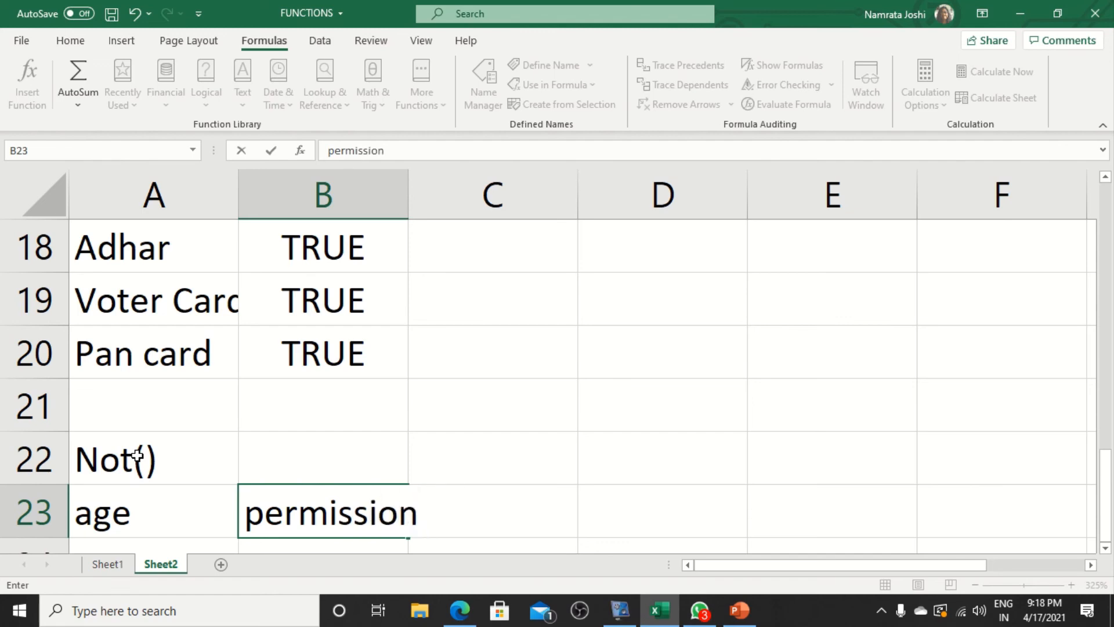
key(Return)
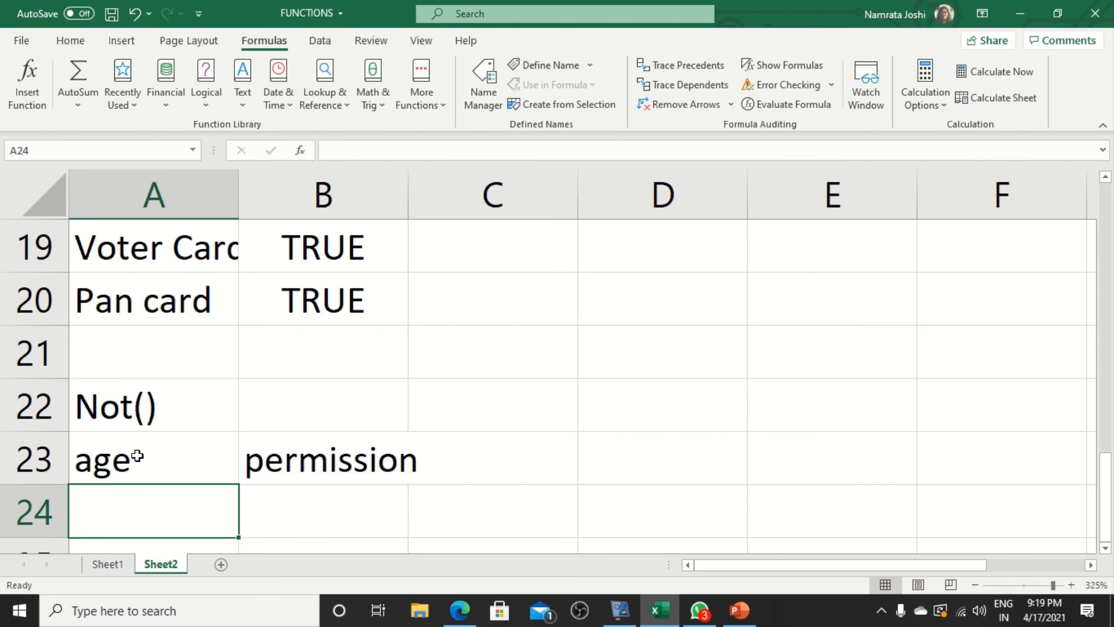
Step: List the ages 17, 18 and 19 in A24 to A26, under the age heading
text(17)
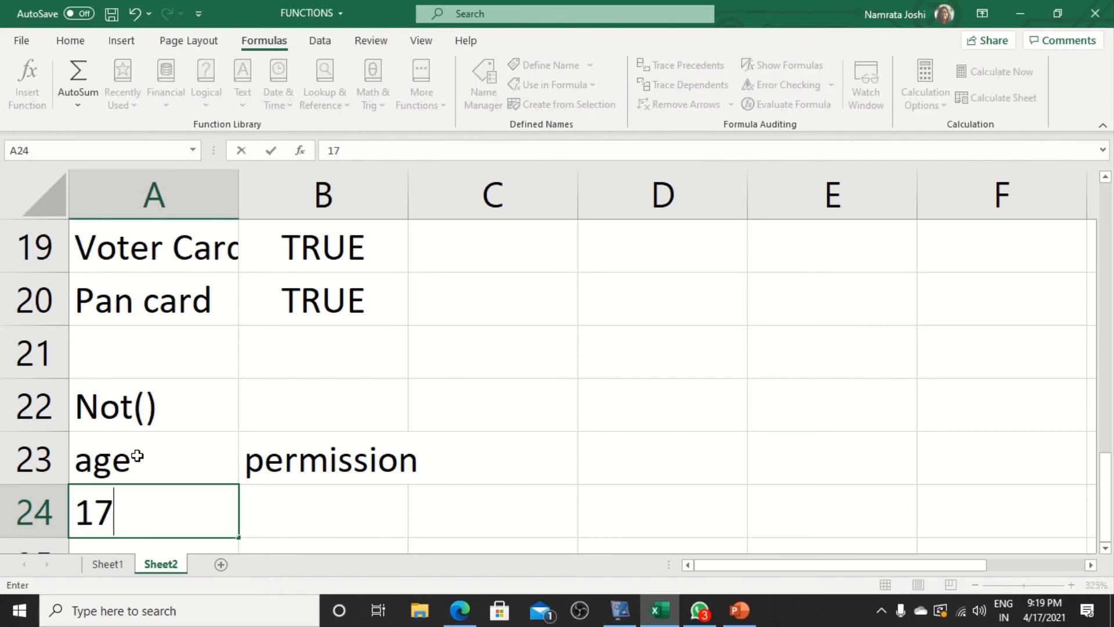
key(Return)
text(18)
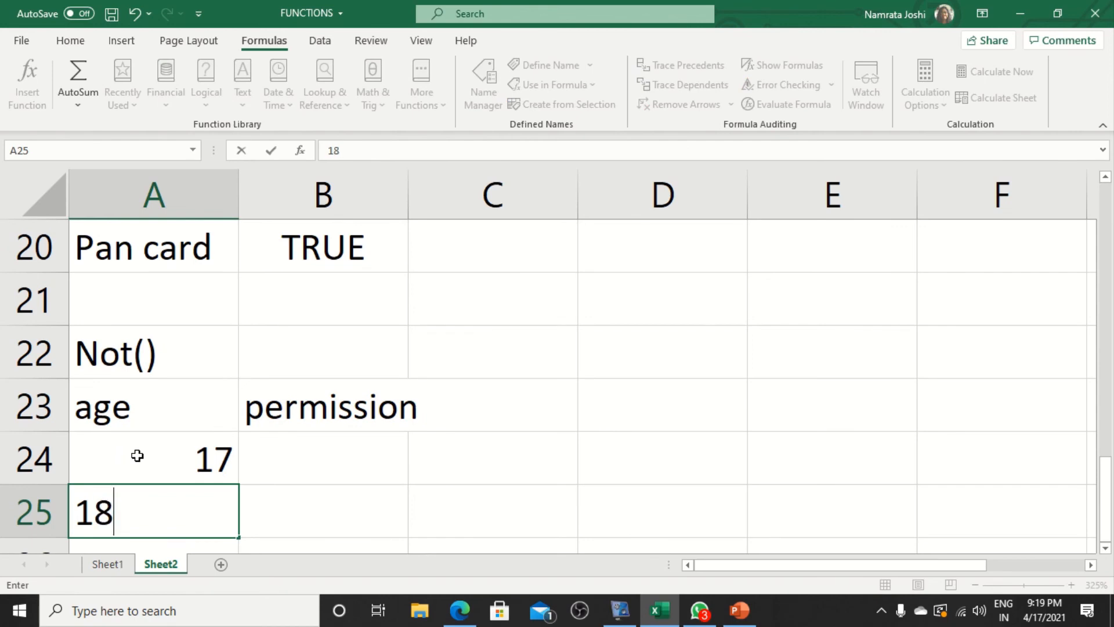
key(Return)
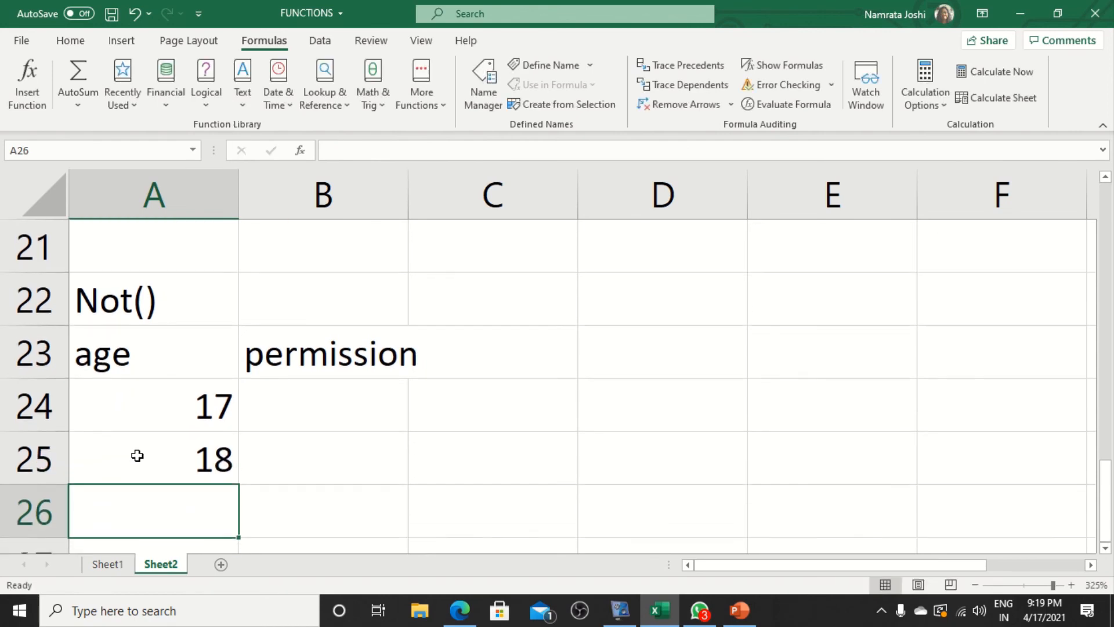
text(19)
key(Return)
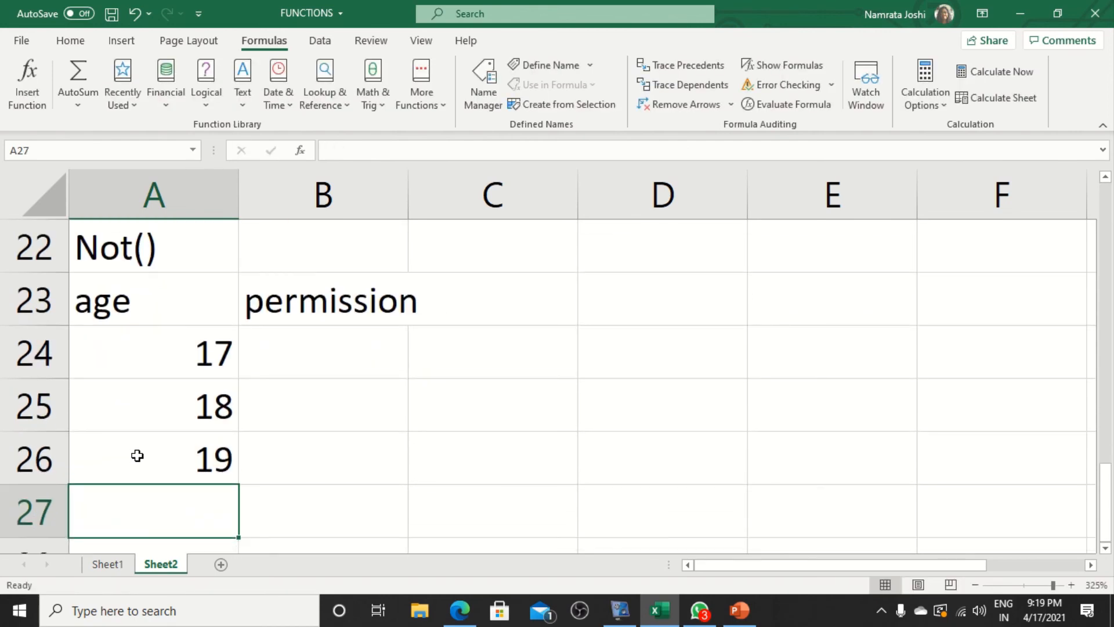
Step: Enter the formula =NOT(A24<18) in B24, under the permission heading
key(Up)
key(Up)
key(Up)
key(Right)
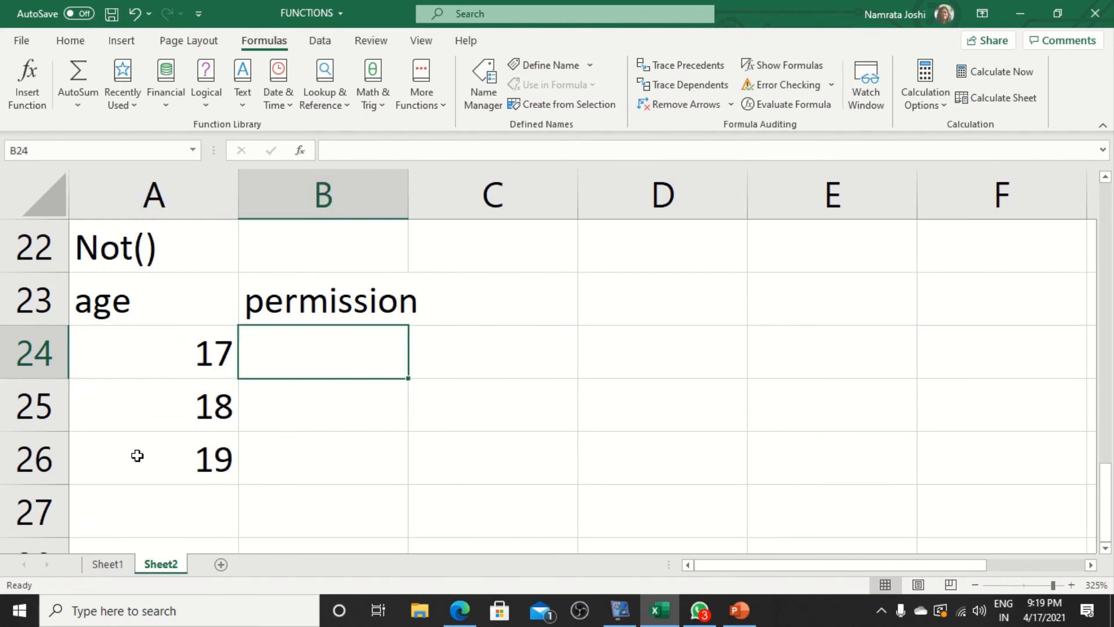
text(=not)
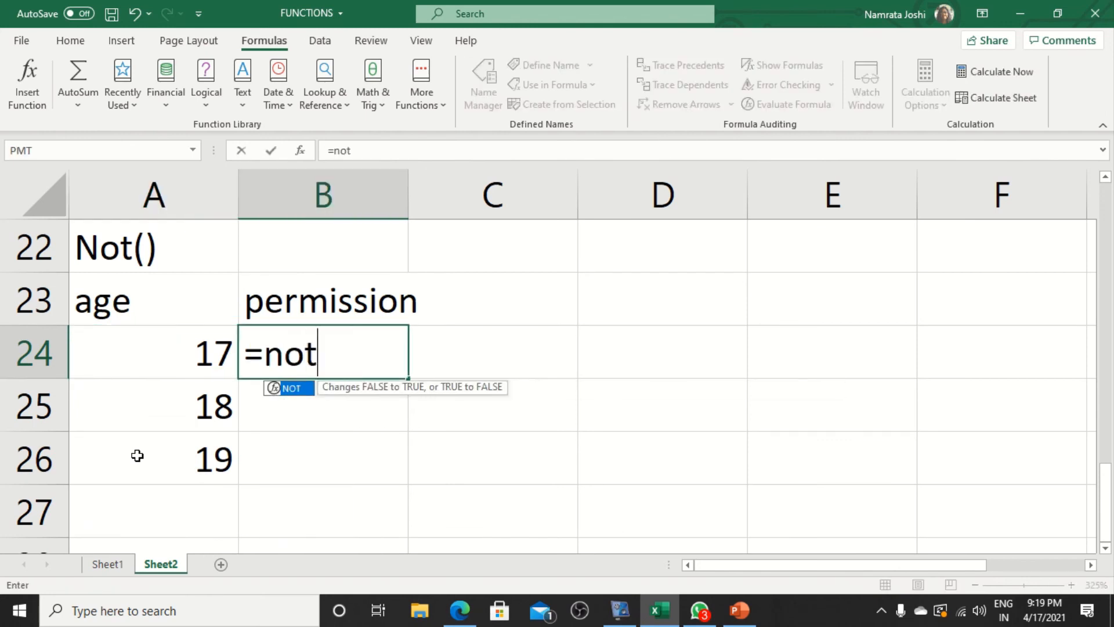
text(()
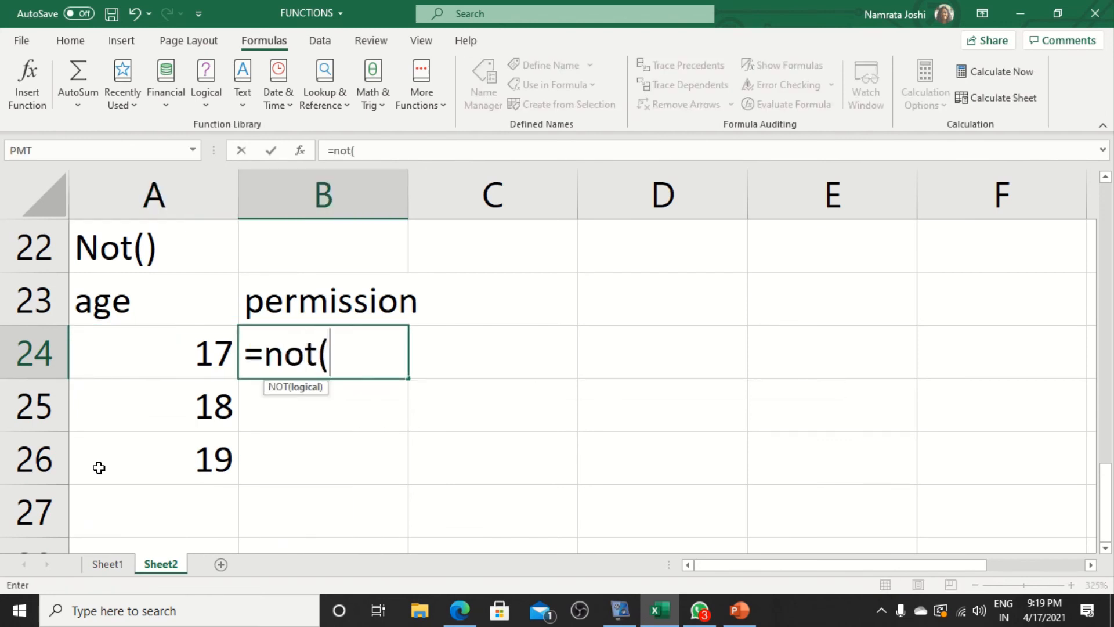
click(162, 354)
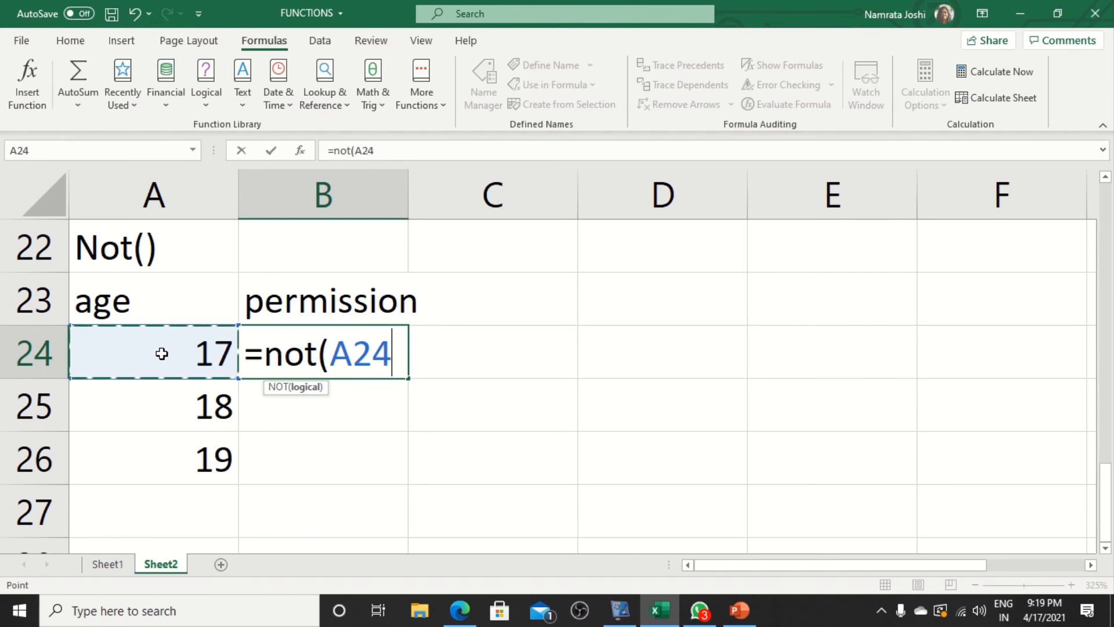
text(<)
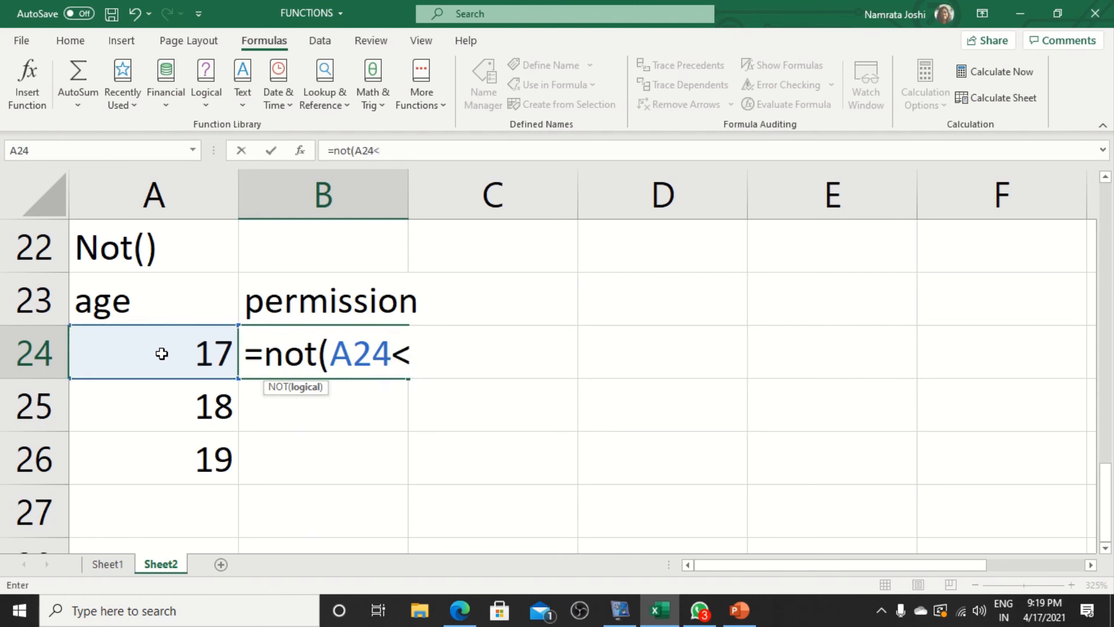
text(18)
text())
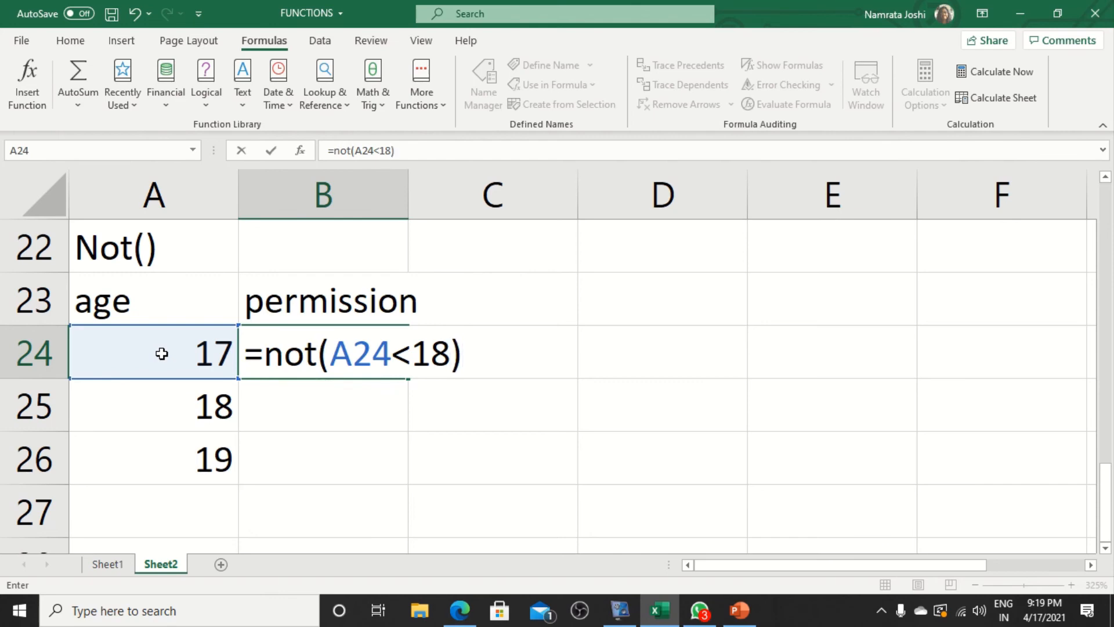
key(Return)
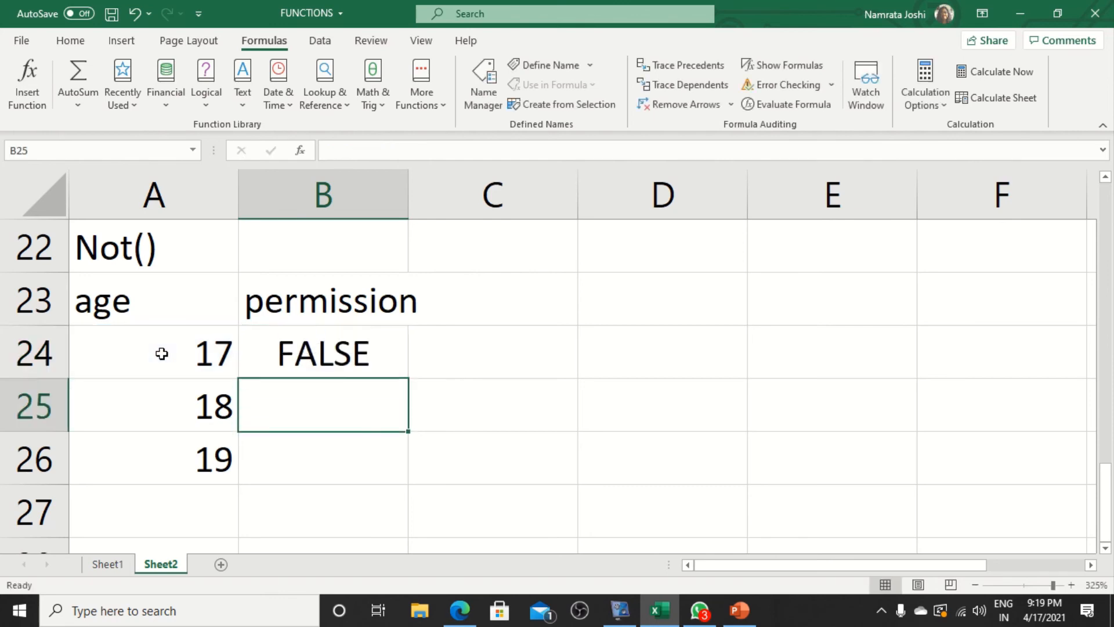
Step: Fill the NOT formula from B24 down to B26 and check the copied formulas in B25 and B26
click(325, 352)
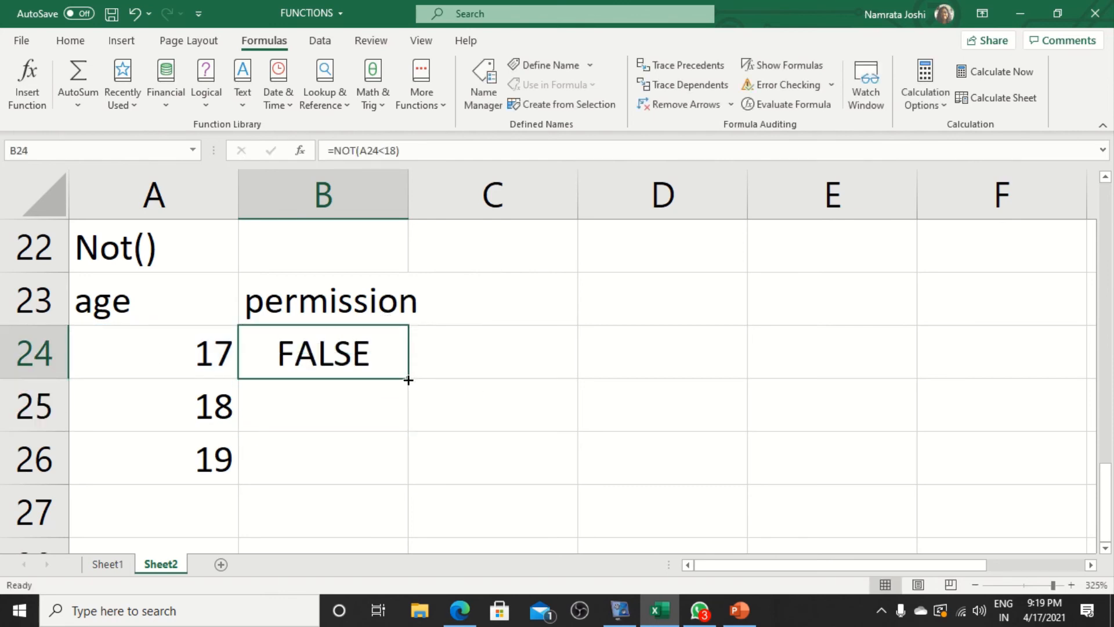
drag(408, 378, 404, 475)
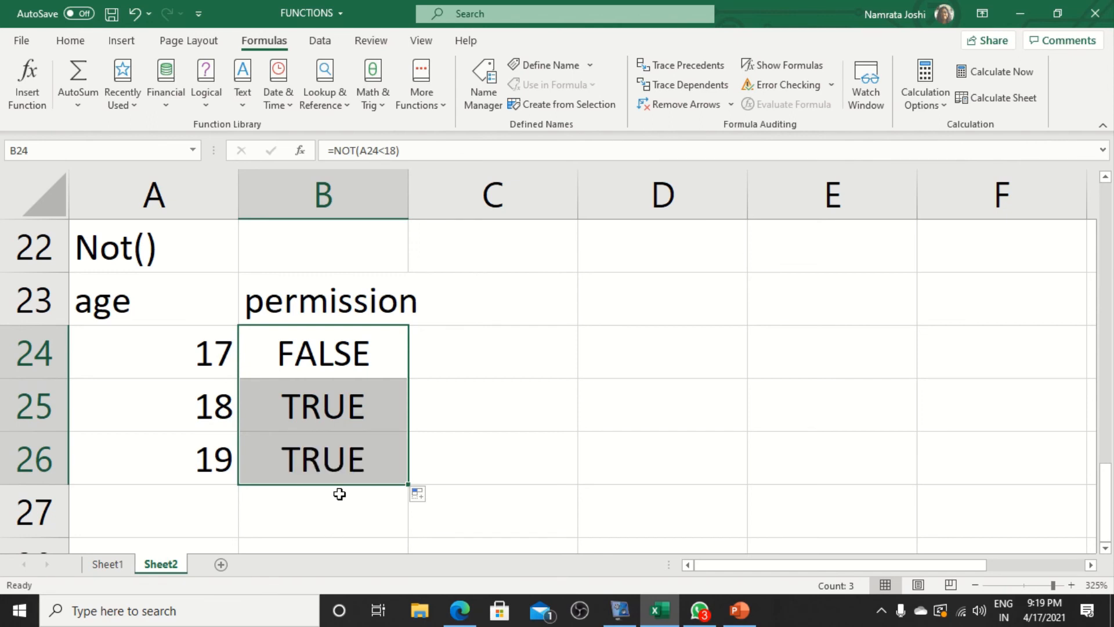
click(370, 419)
click(357, 454)
click(383, 410)
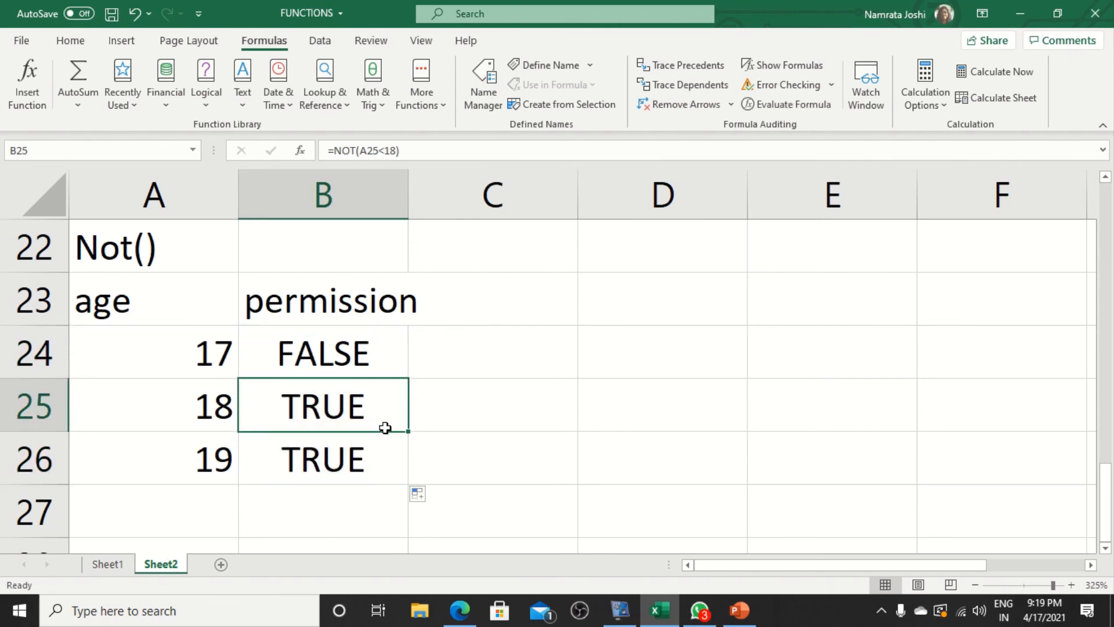
Step: Open the NOT formula in B24 and highlight its condition A24<18
click(385, 361)
double_click(385, 361)
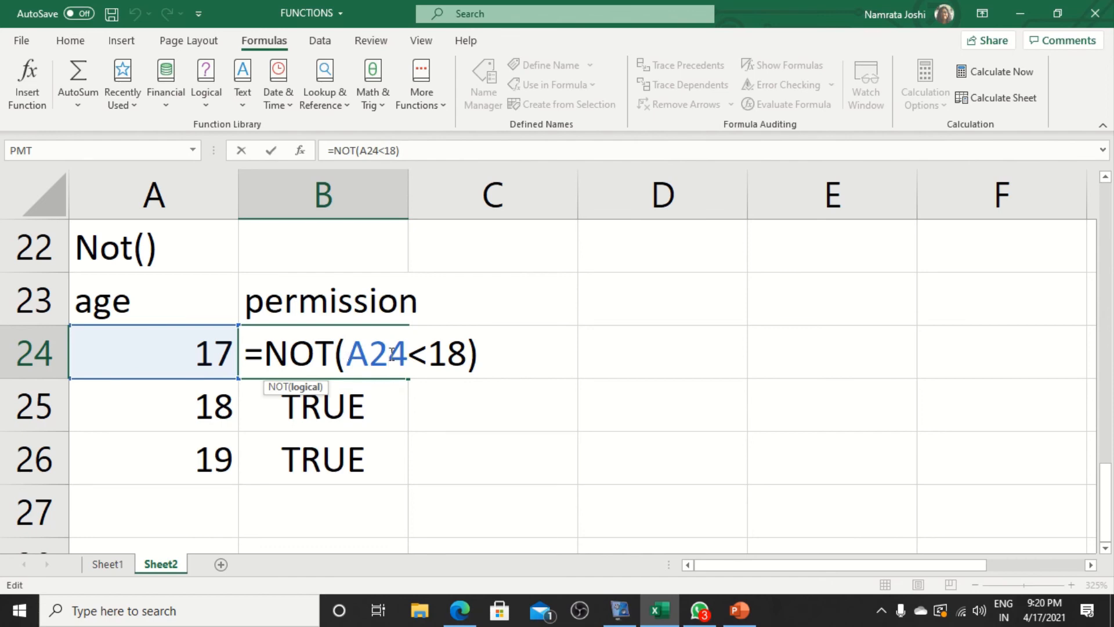
drag(347, 352, 466, 352)
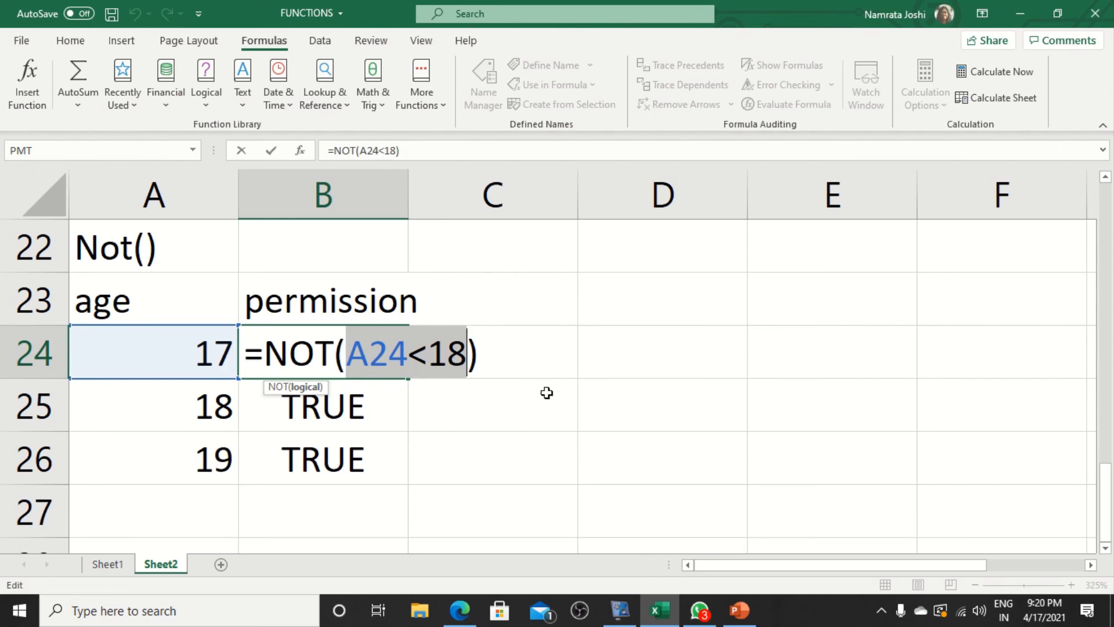
Step: Close the NOT formula in B24 and look over the AND, nested IF, OR and NOT examples on Sheet2
key(Return)
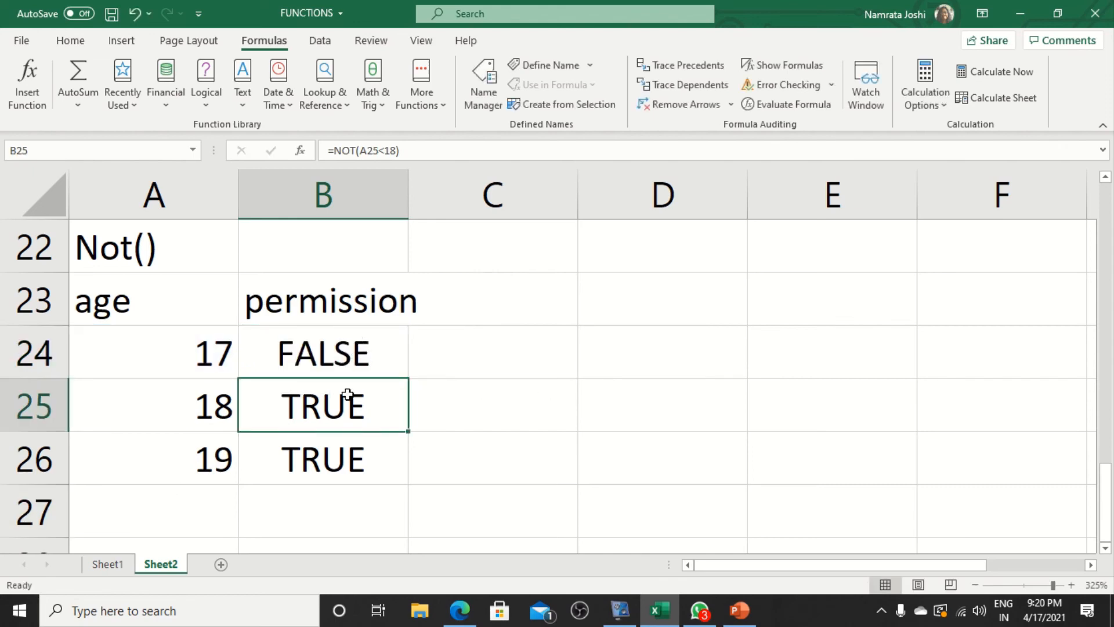
scroll(335, 377, up, 3)
scroll(336, 379, down, 1)
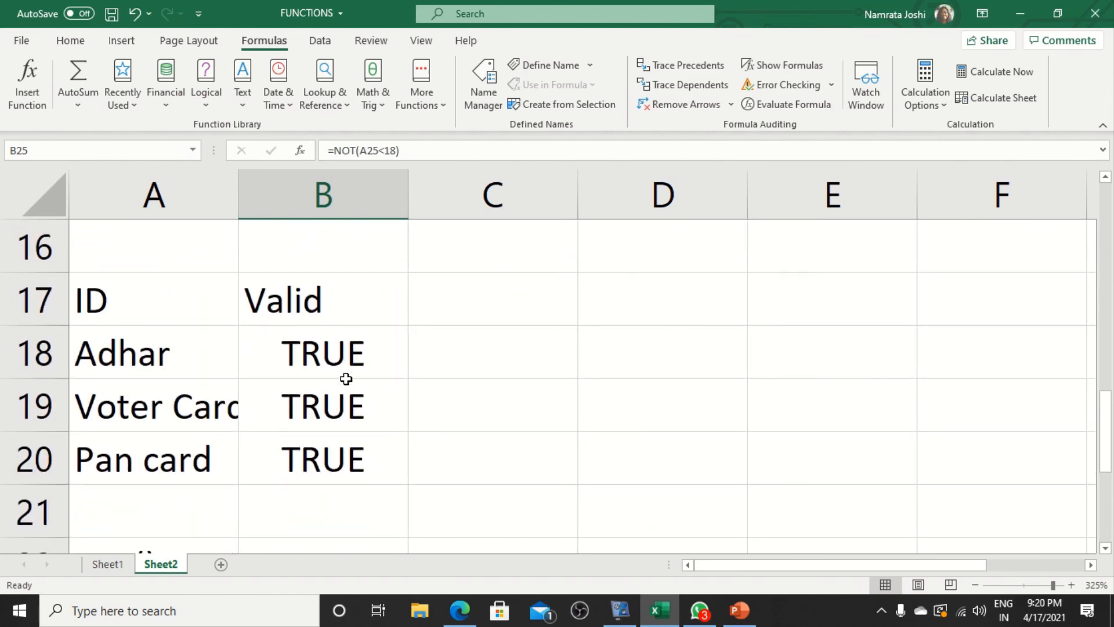
scroll(312, 319, up, 1)
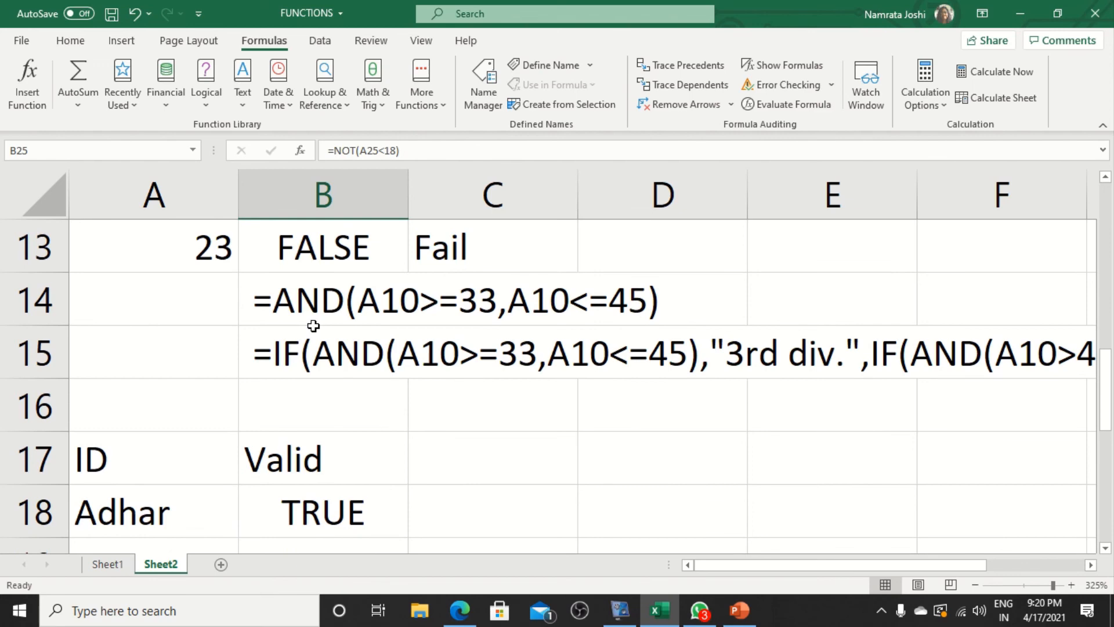
scroll(321, 392, down, 2)
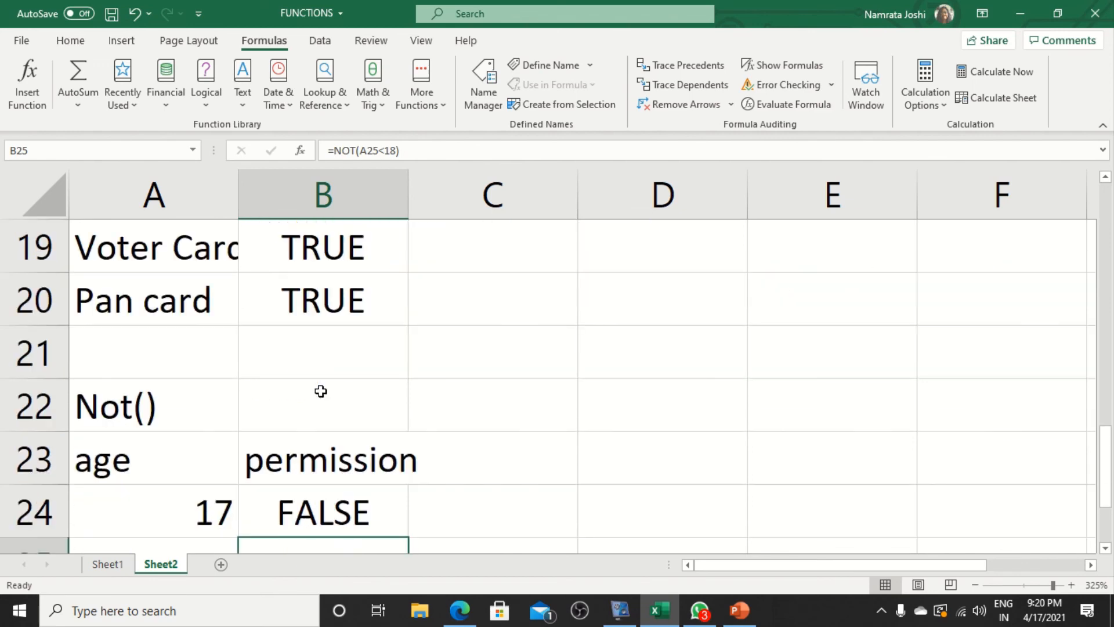
scroll(321, 391, up, 1)
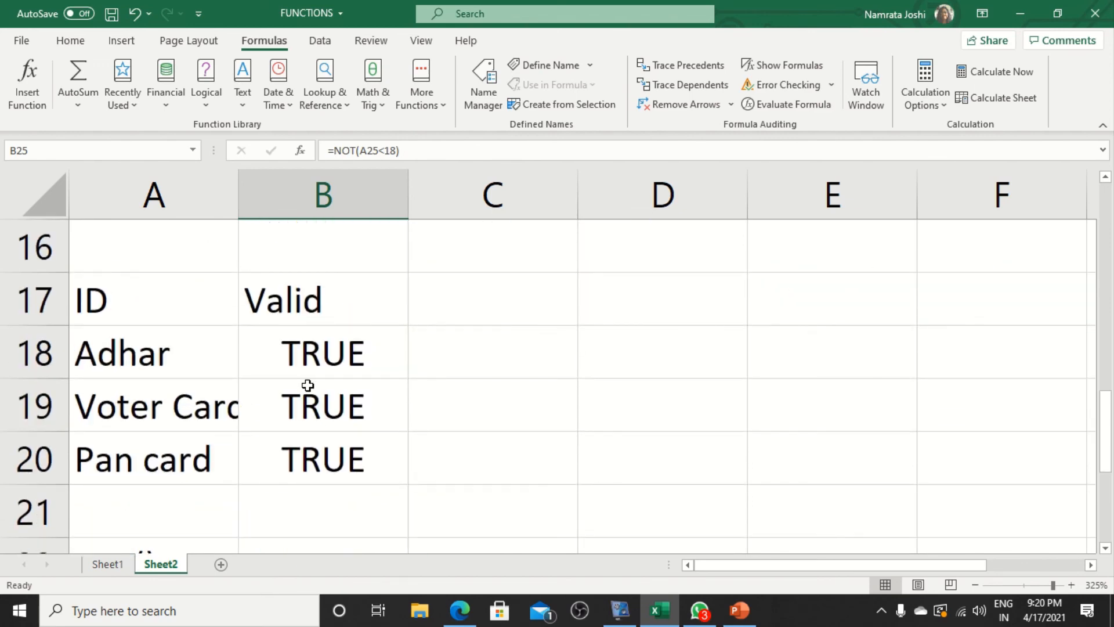
scroll(307, 385, up, 1)
scroll(307, 385, down, 3)
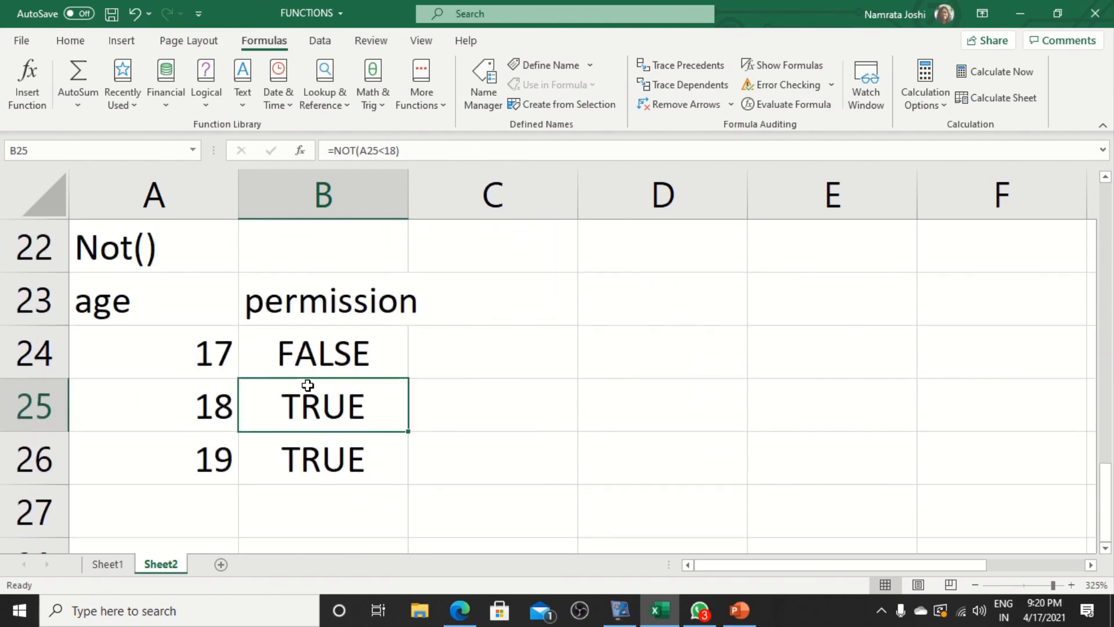
scroll(308, 386, up, 2)
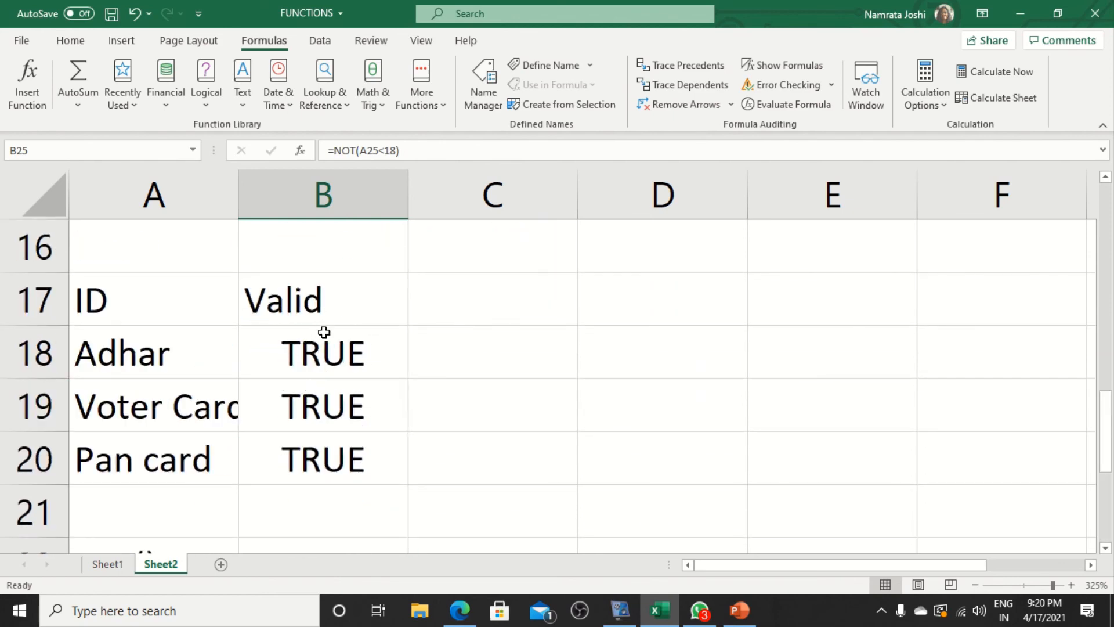
Step: Wrap the OR formula in B18 in an IF function, making the OR expression its logical test
click(318, 351)
double_click(303, 350)
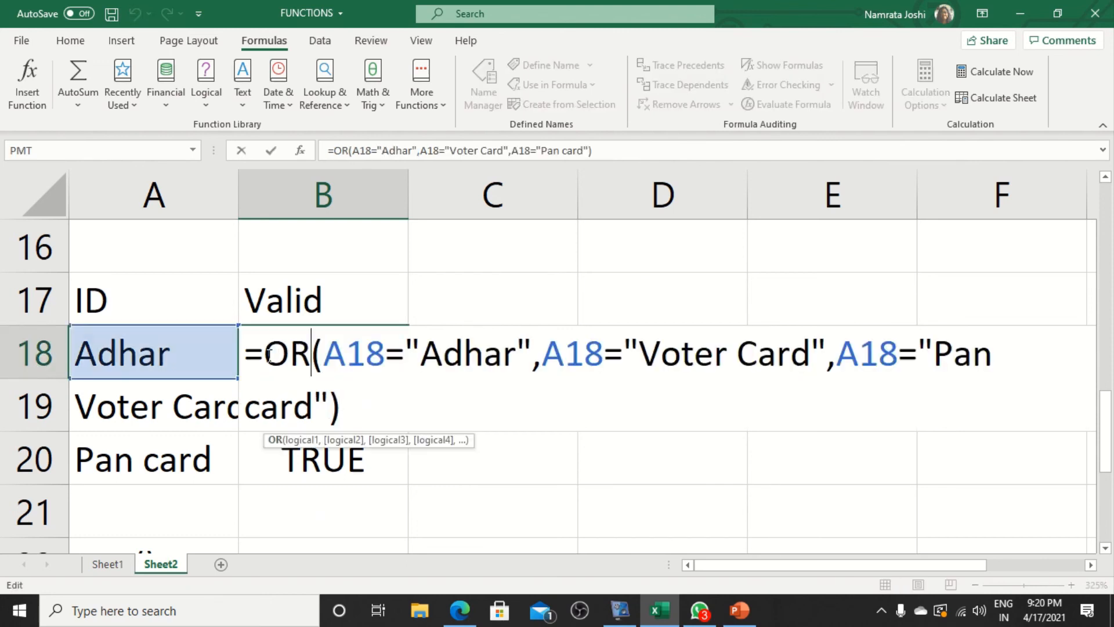
click(280, 359)
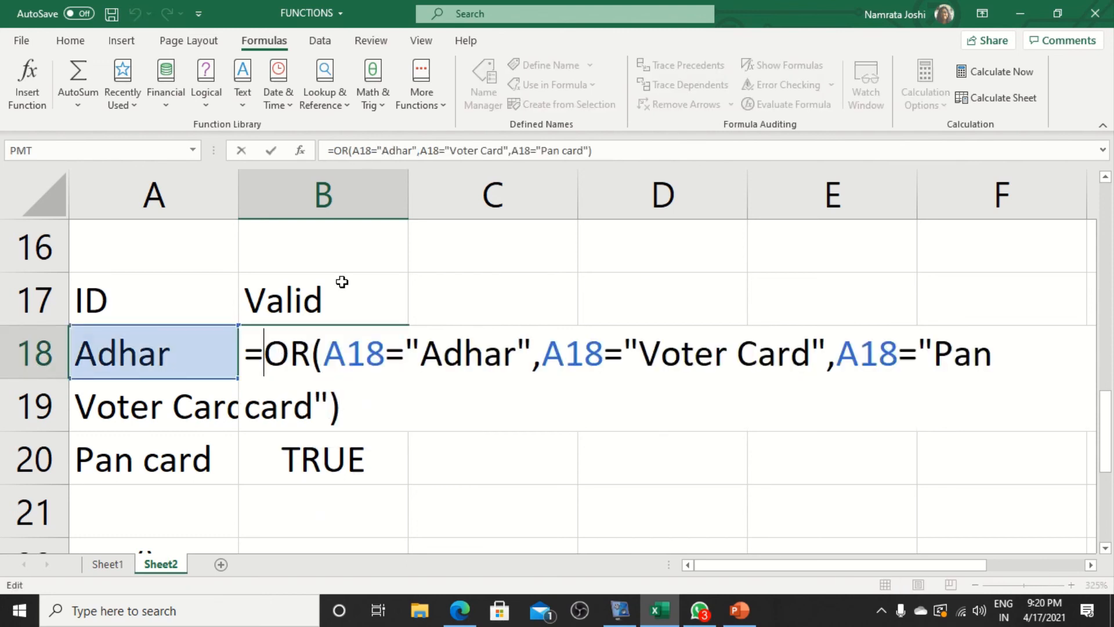
text(if)
text(()
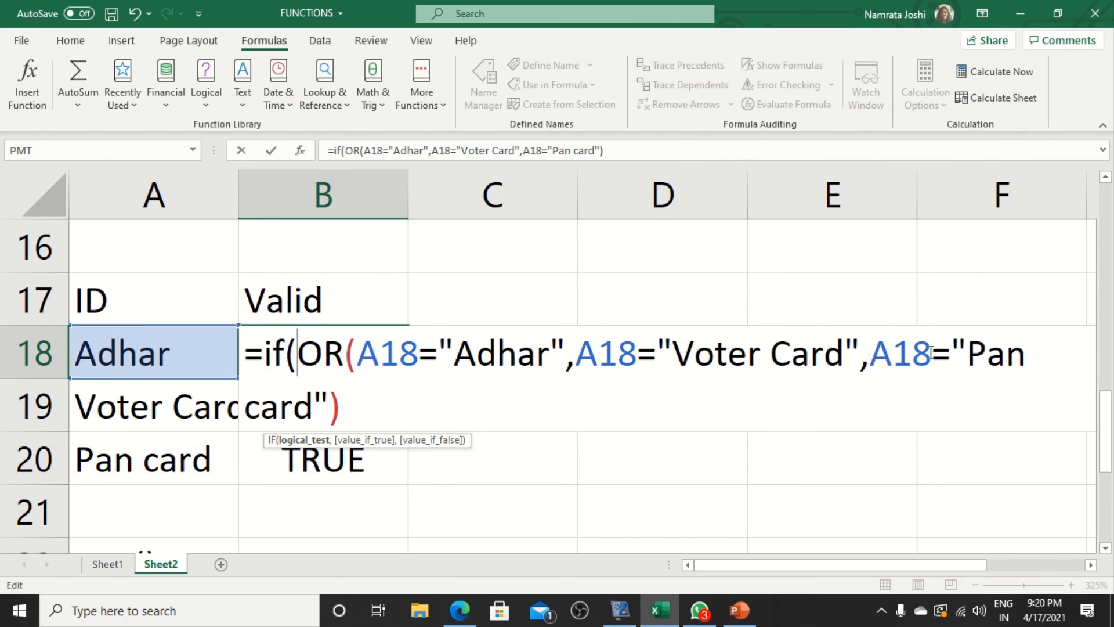
click(346, 408)
text(,)
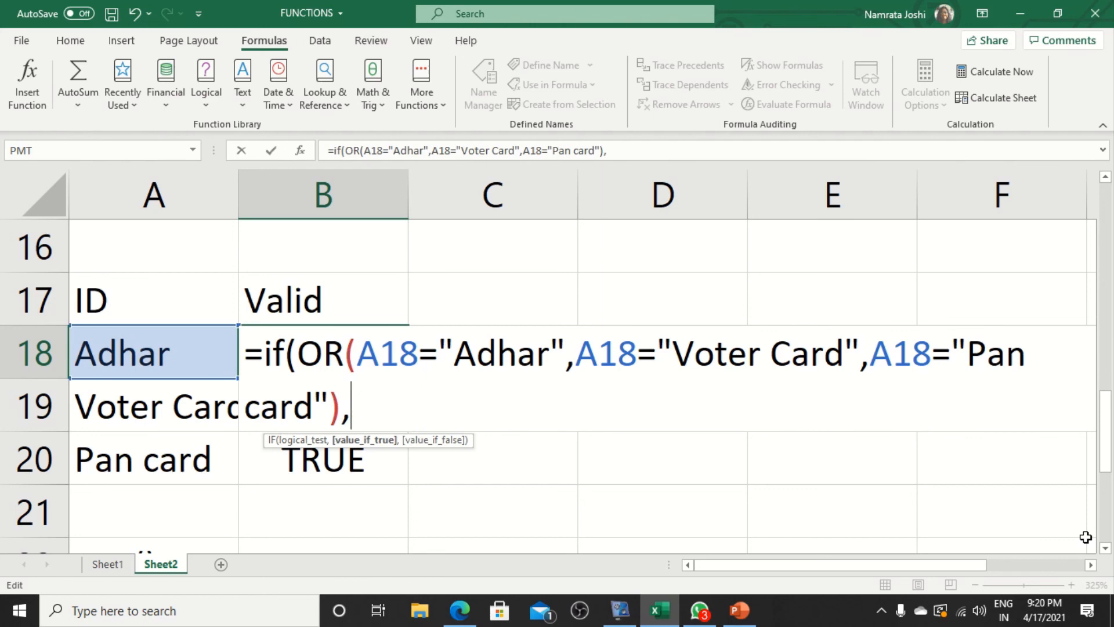
Step: Complete the IF formula in B18 with the results "is Valid" and "not Valid", and fill it down to B20
text("is Valid")
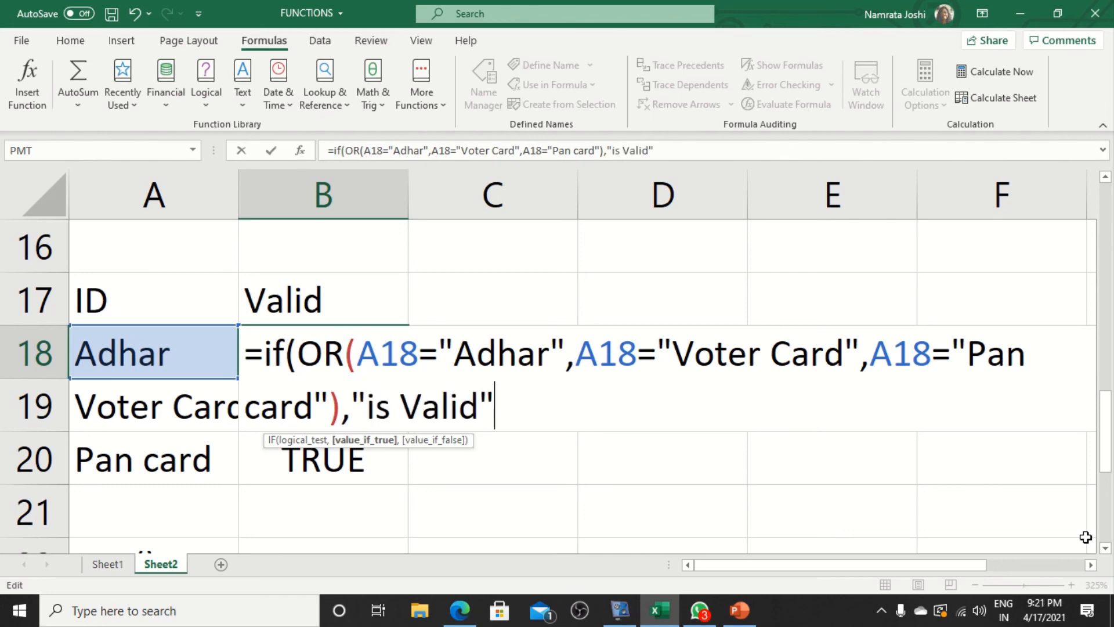
text(,)
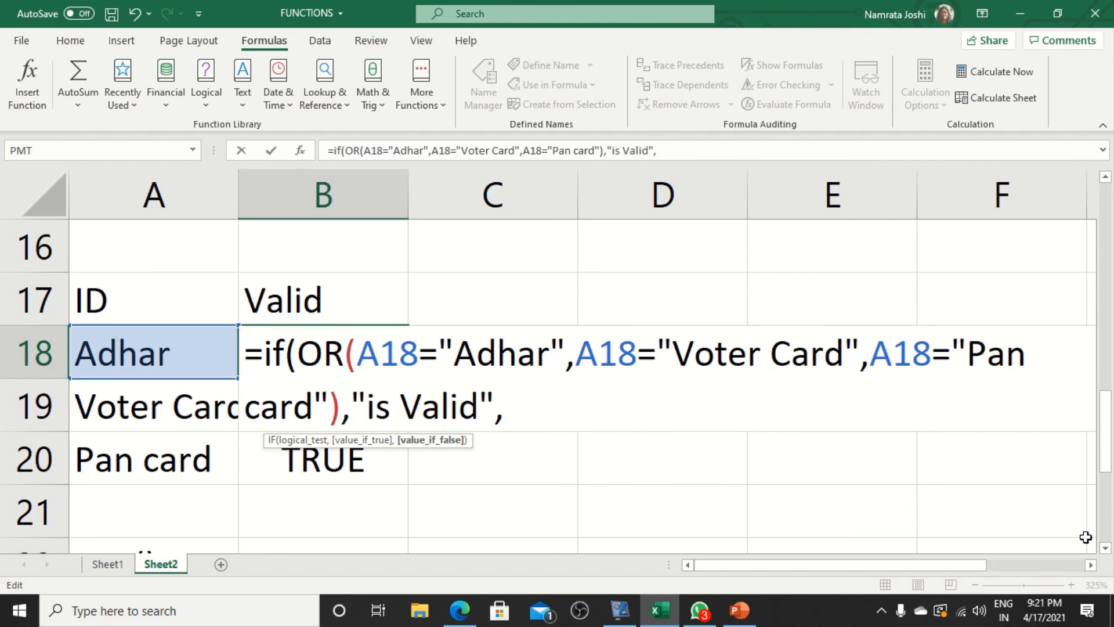
text("not)
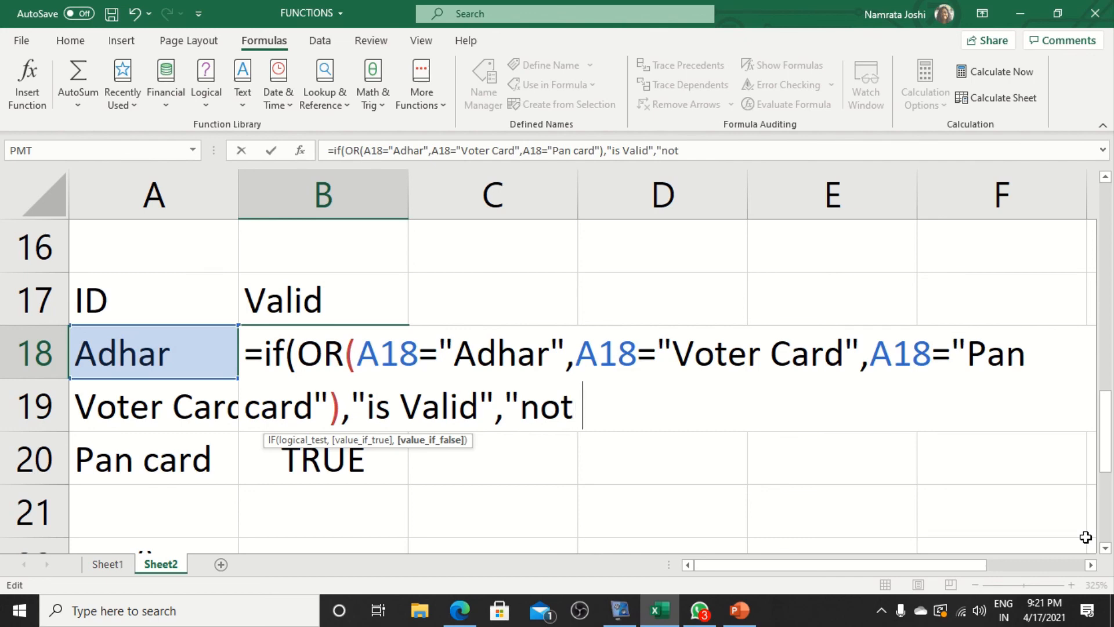
text( Valid)
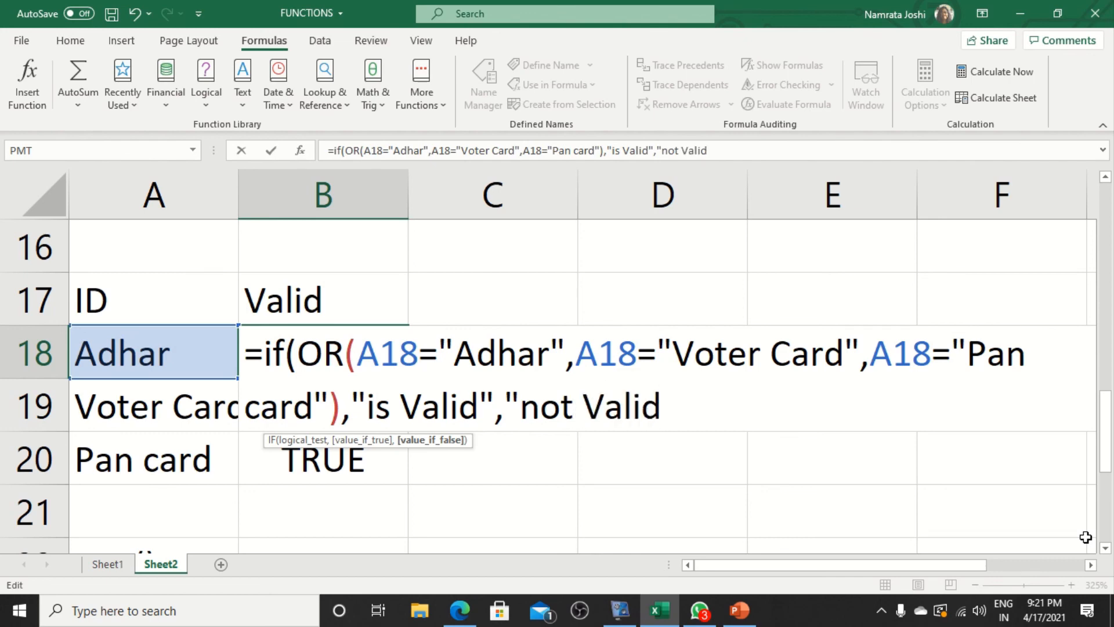
text("))
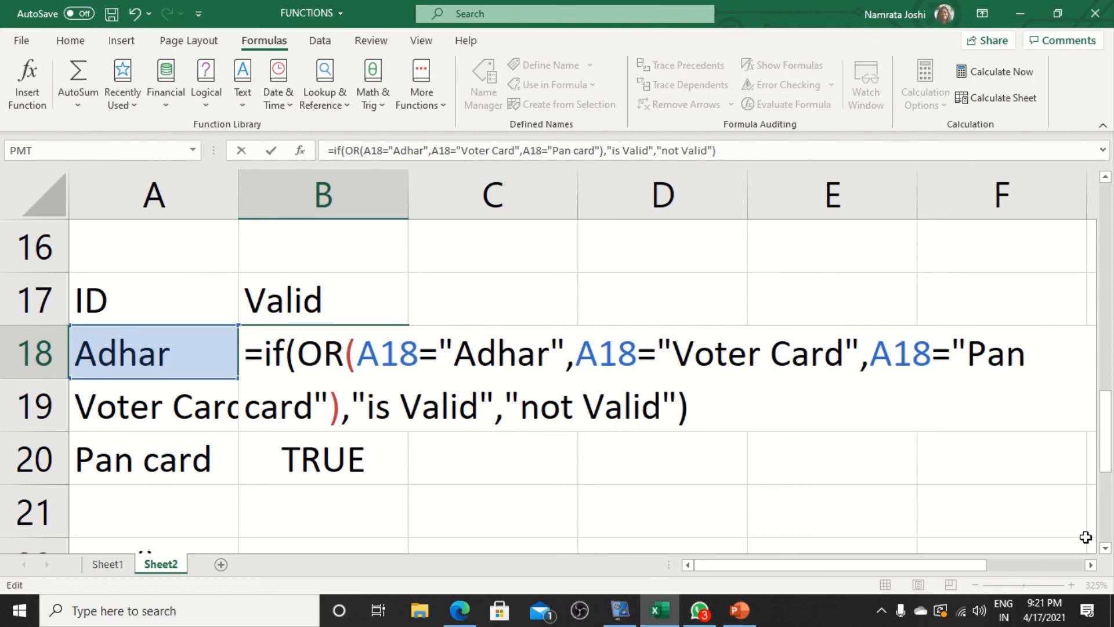
key(Return)
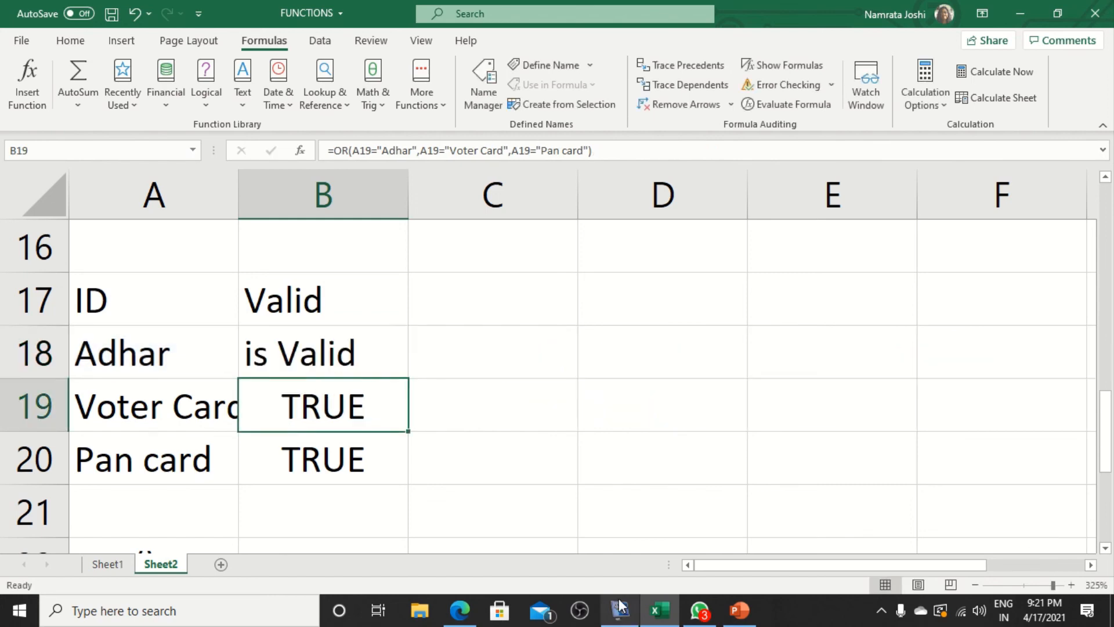
click(369, 361)
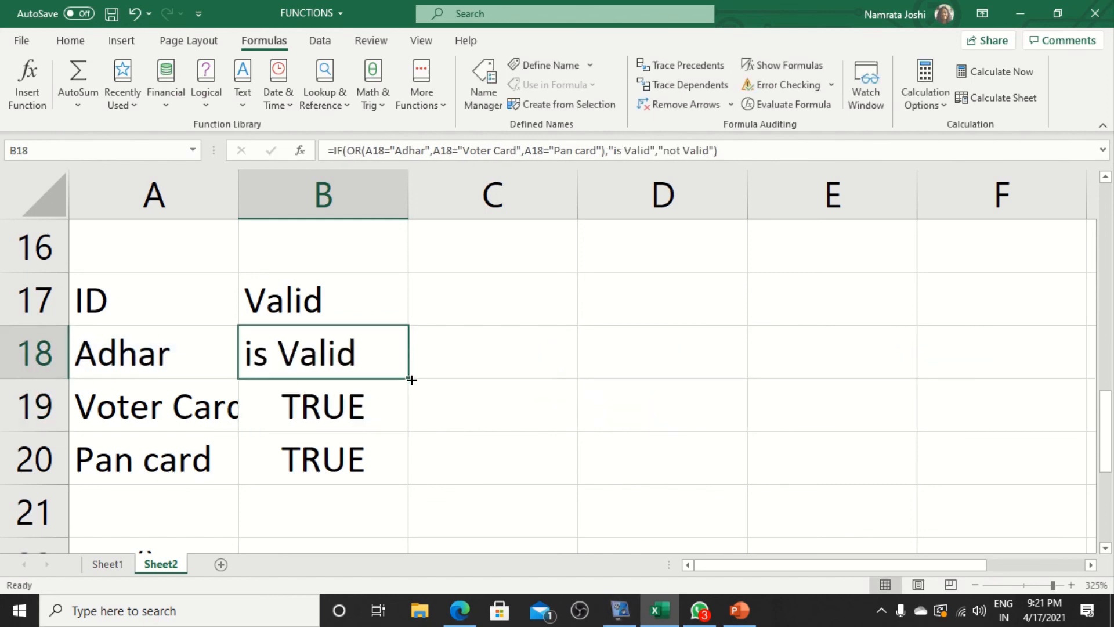
drag(411, 380, 409, 484)
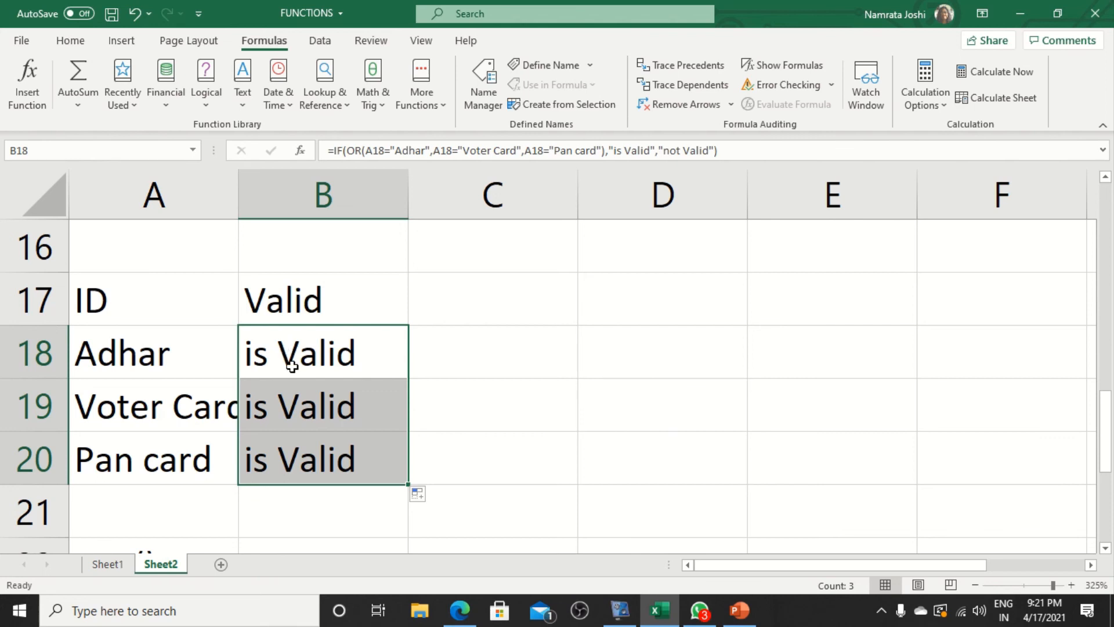
Step: Wrap the NOT formula in B24 in an IF function, making NOT(A24<18) its logical test
scroll(290, 354, down, 1)
scroll(292, 366, down, 1)
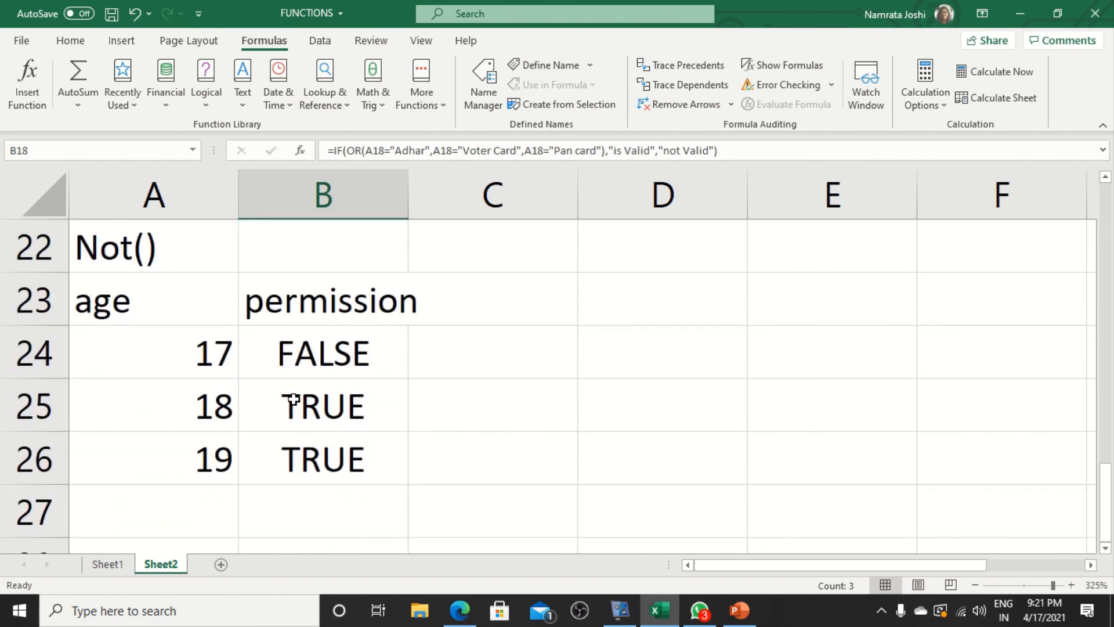
double_click(289, 357)
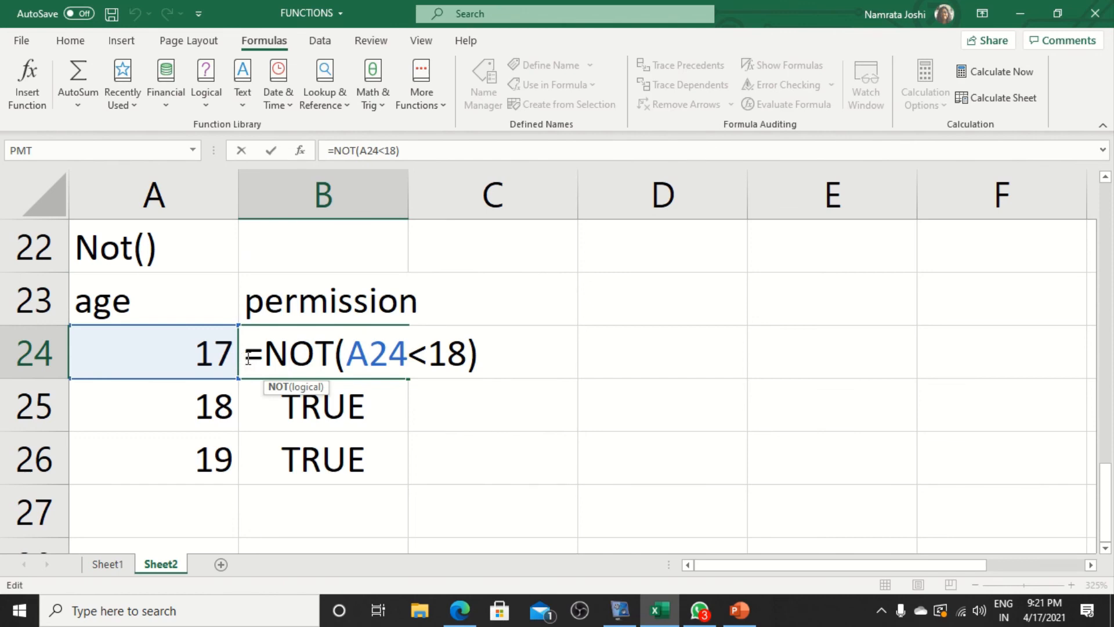
click(272, 361)
text(if()
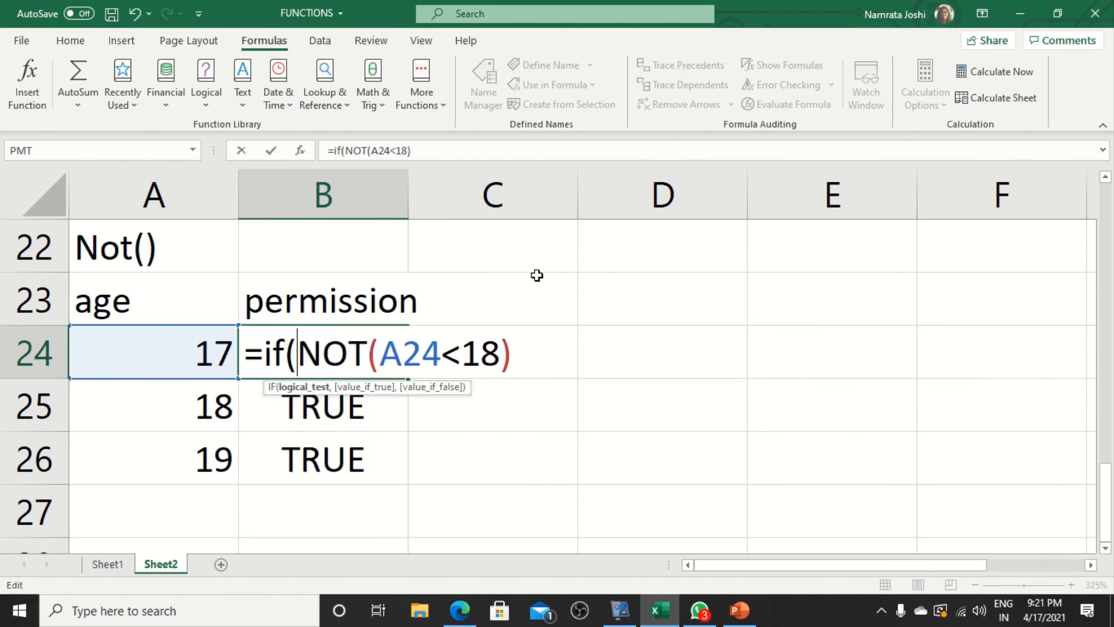
click(538, 343)
text(,)
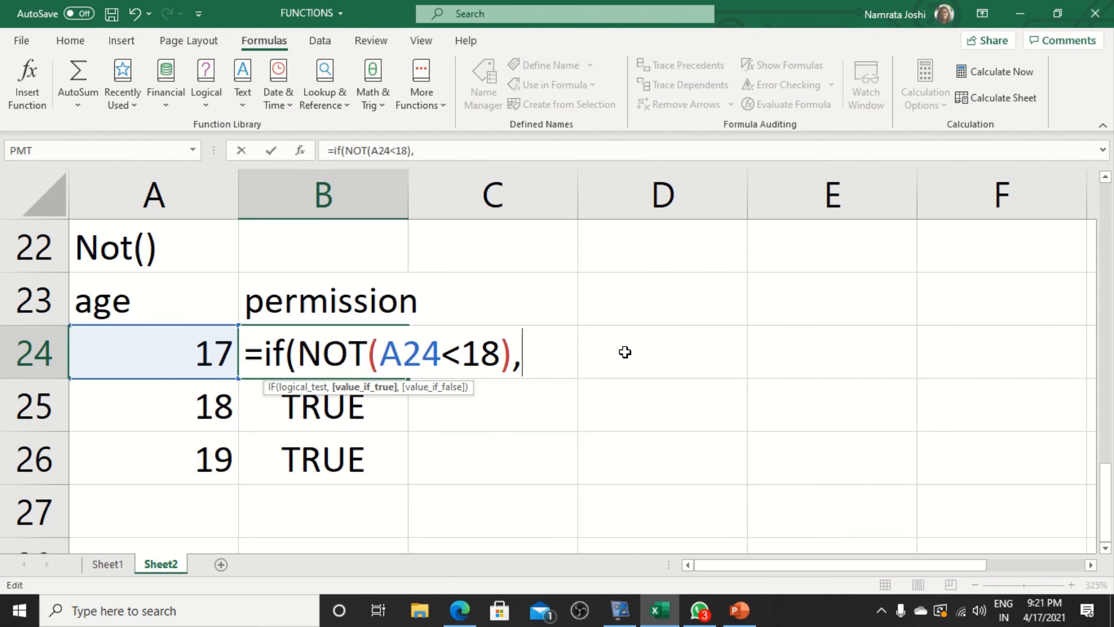
Step: Complete the IF formula in B24 with the results "no permission" and "permitted", and fill it down to B26
text("no)
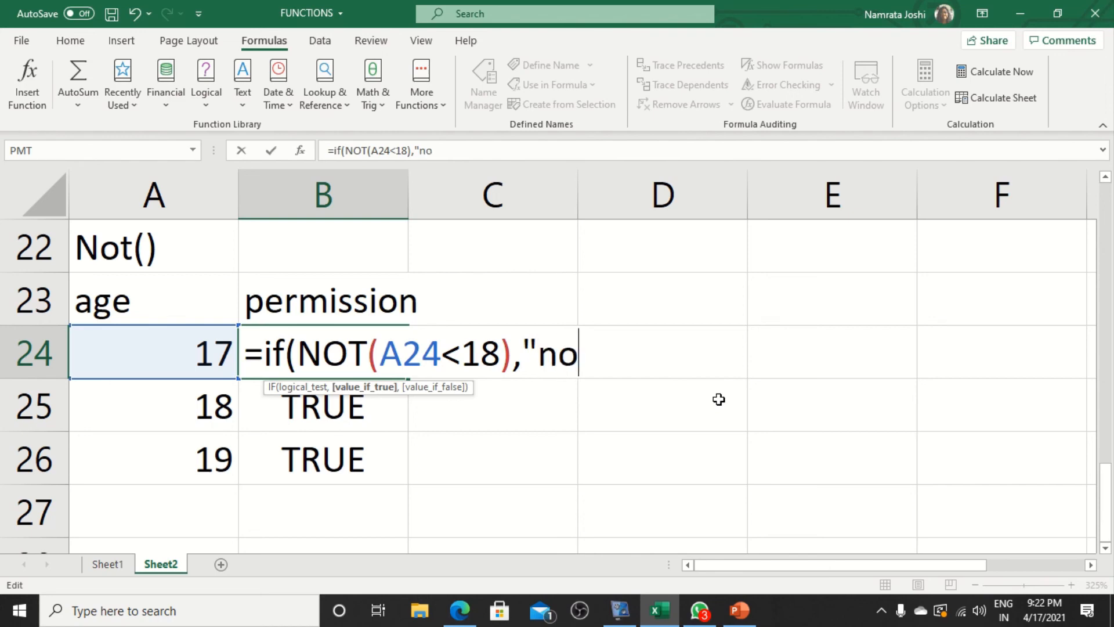
text( per)
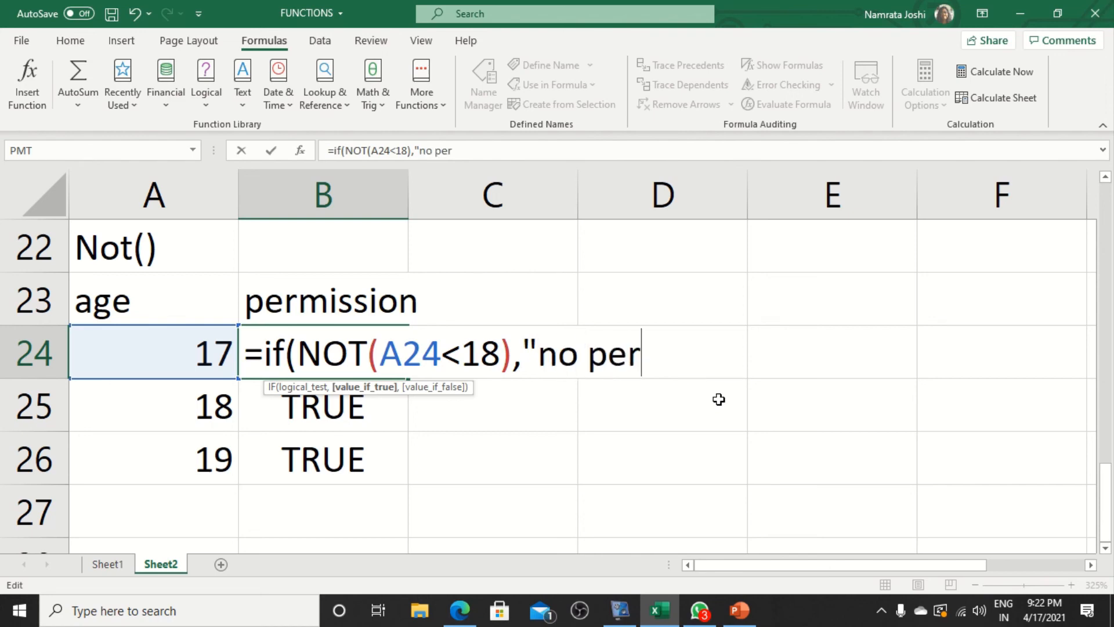
text(mi)
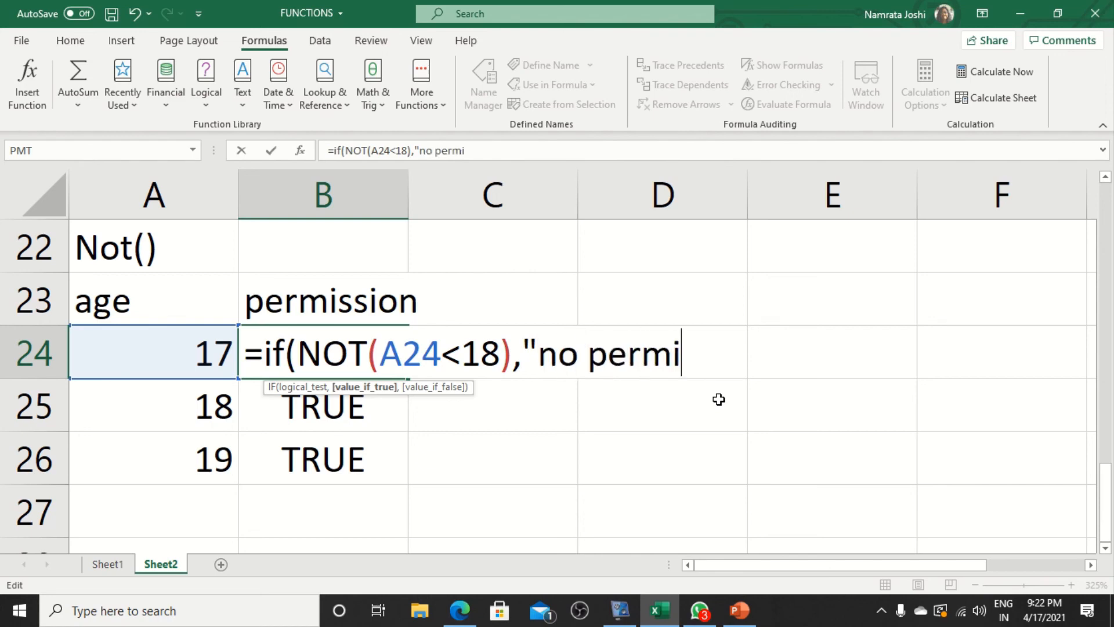
text(ssion")
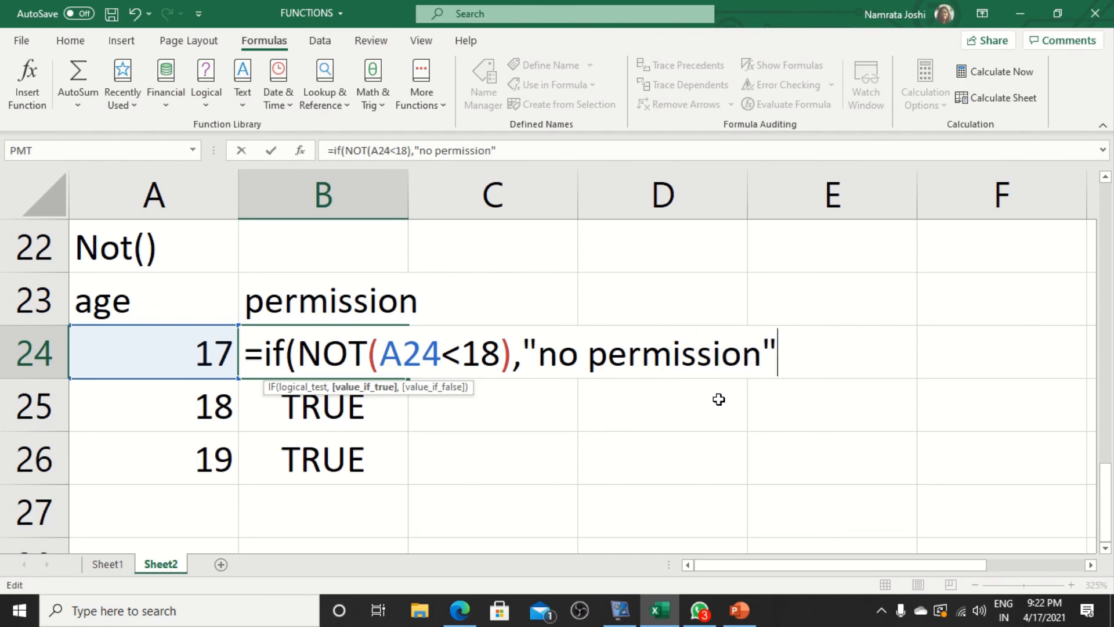
text(,)
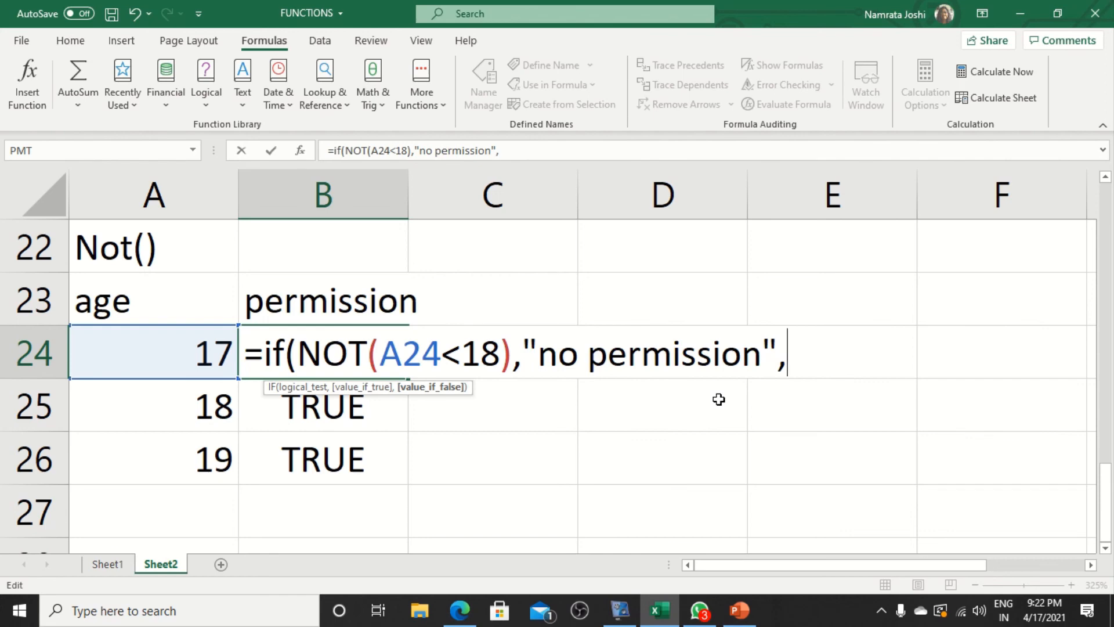
text("perm)
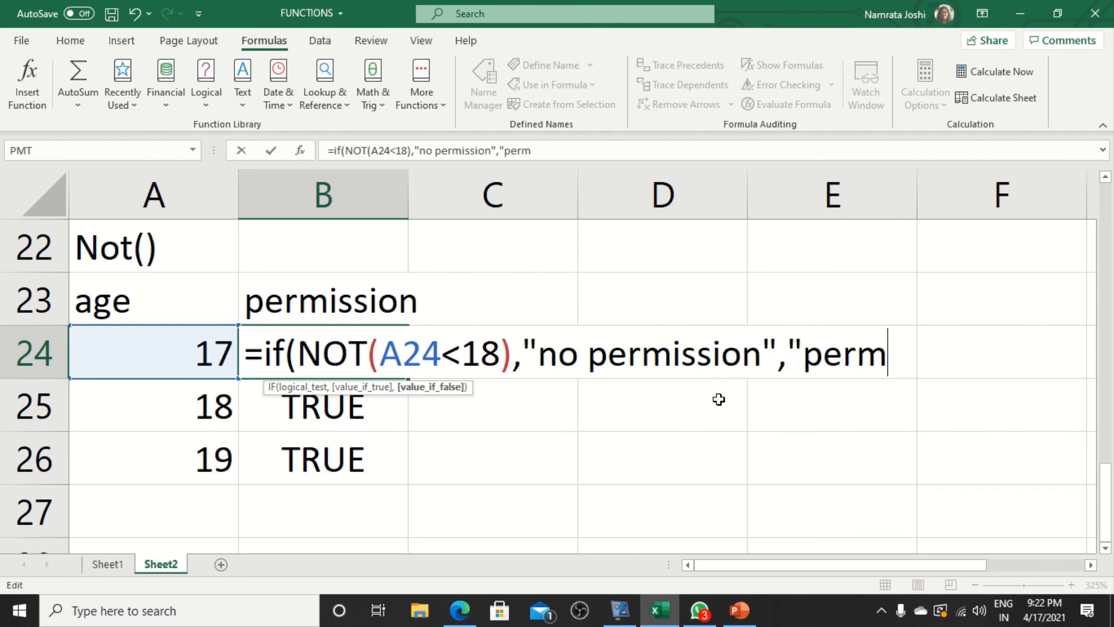
text(itted"))
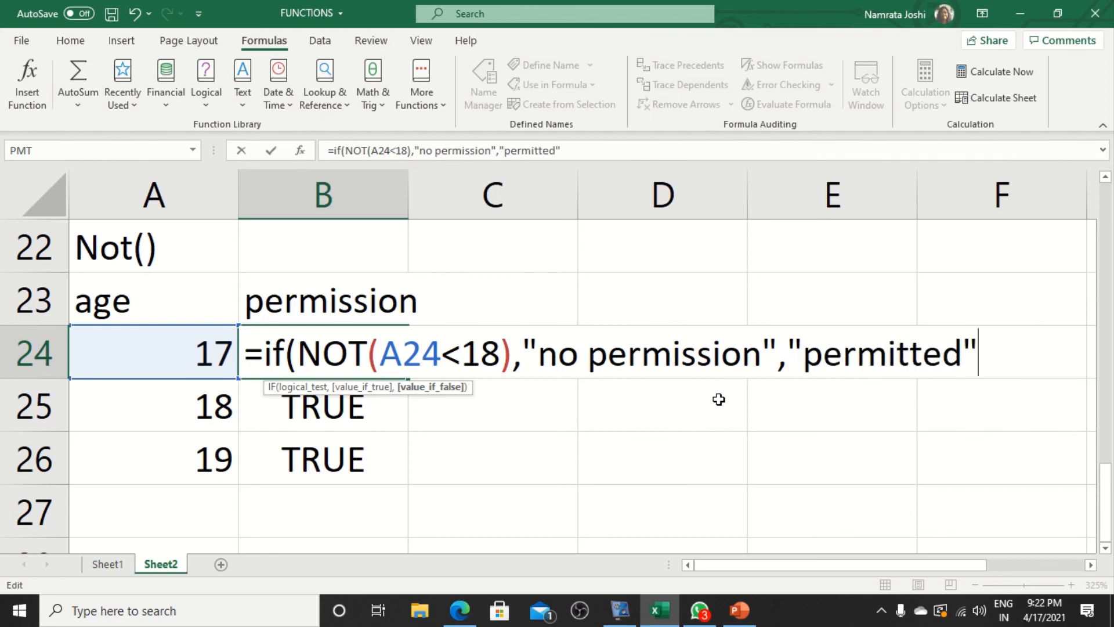
key(Return)
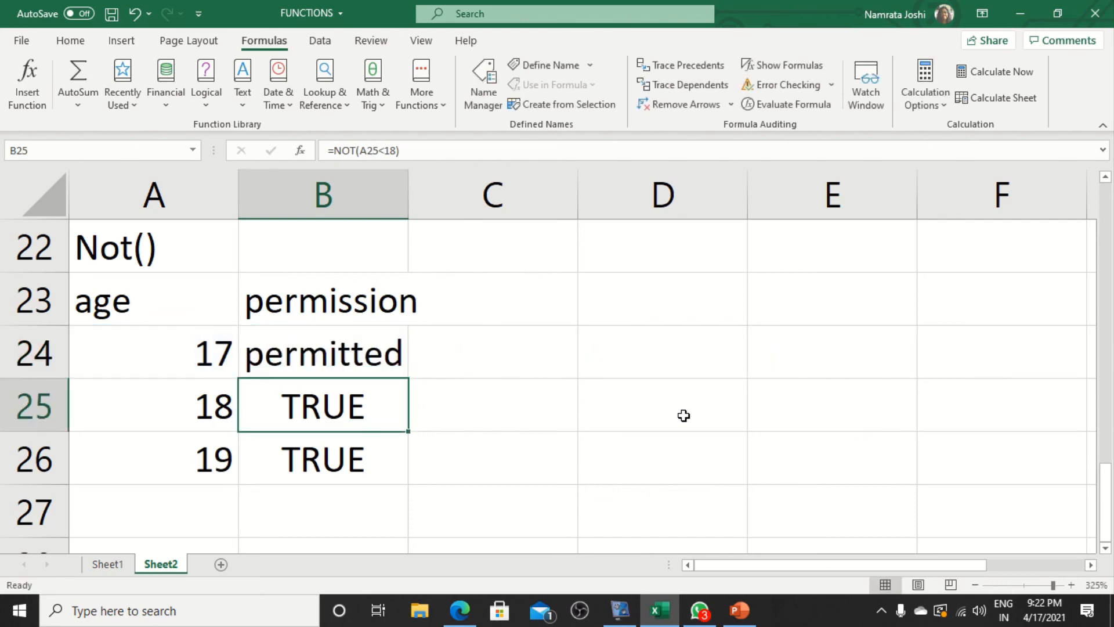
click(360, 352)
drag(408, 378, 409, 479)
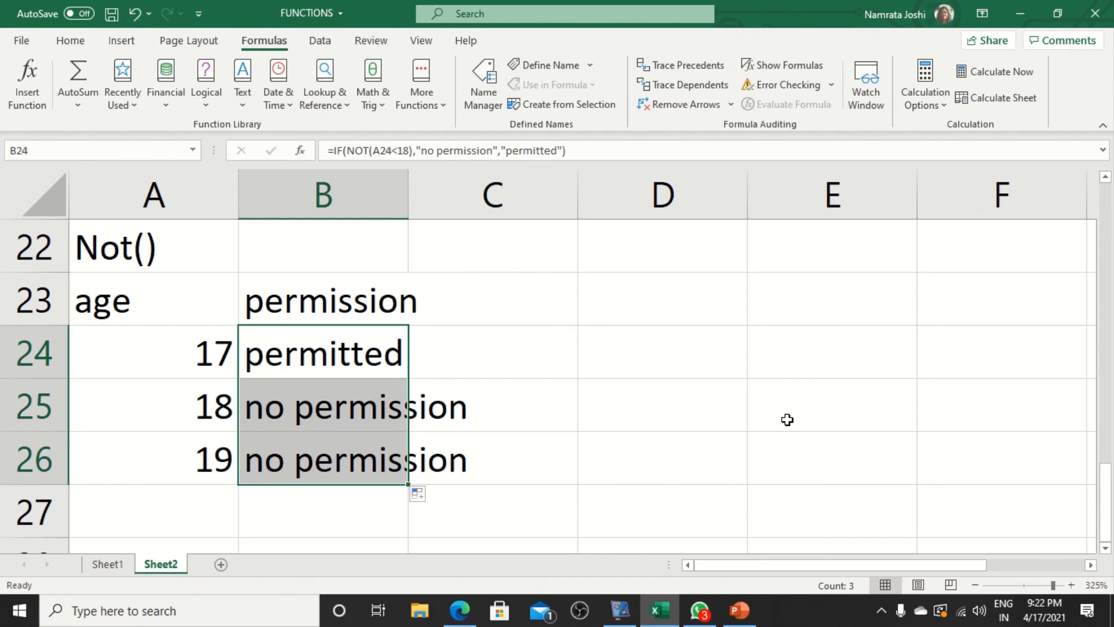
Step: Open the IF formula in B24 and highlight its logical test NOT(A24<18), leaving the formula as it is
double_click(326, 361)
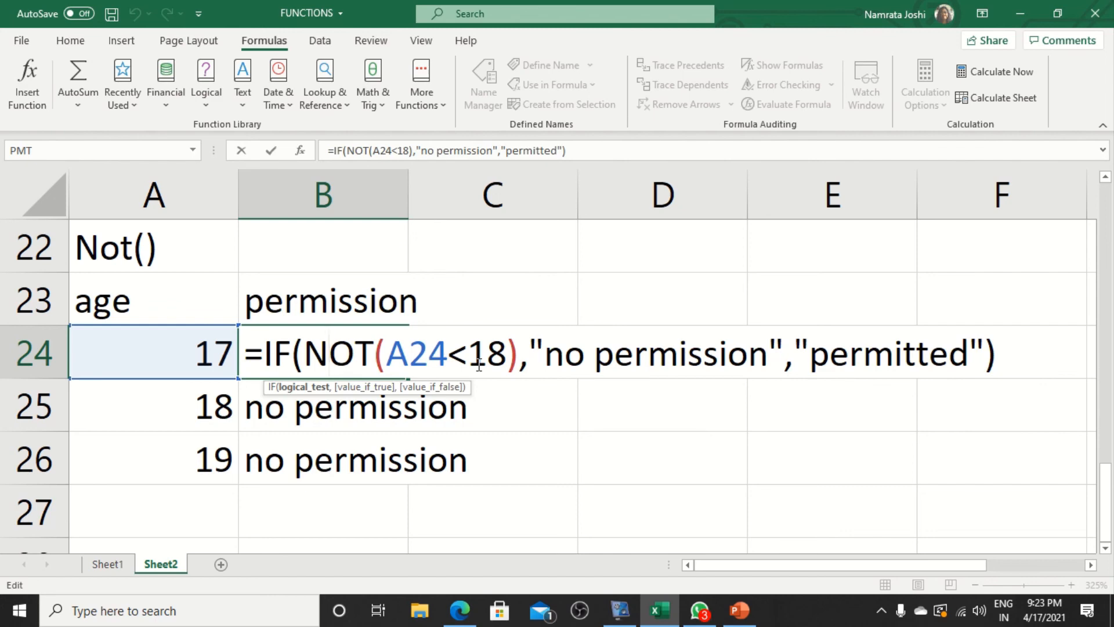
drag(303, 355, 521, 358)
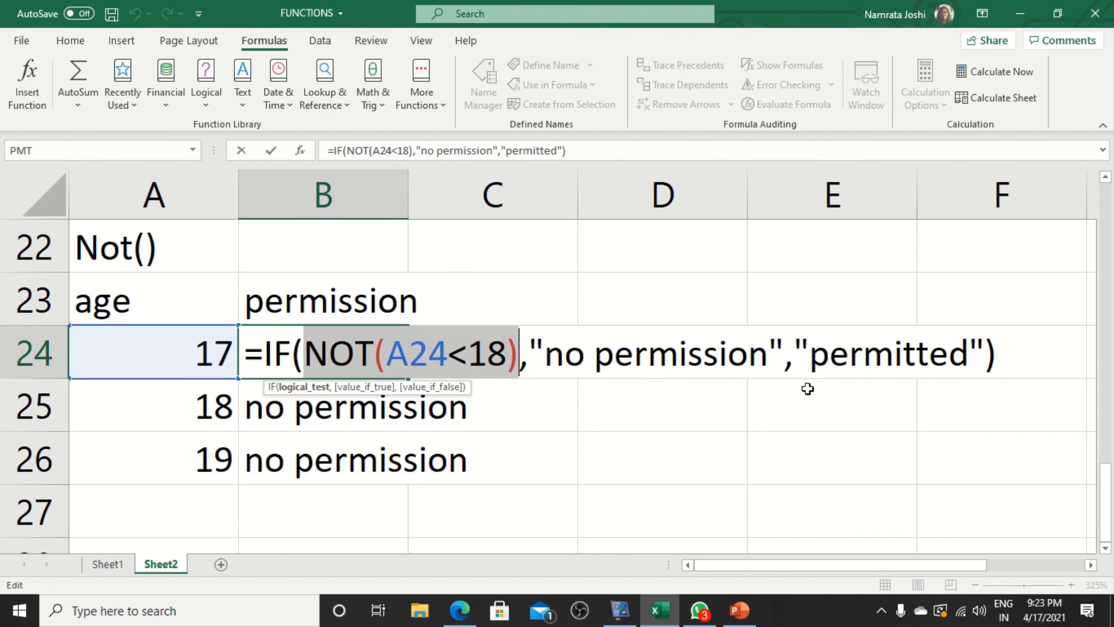
key(Return)
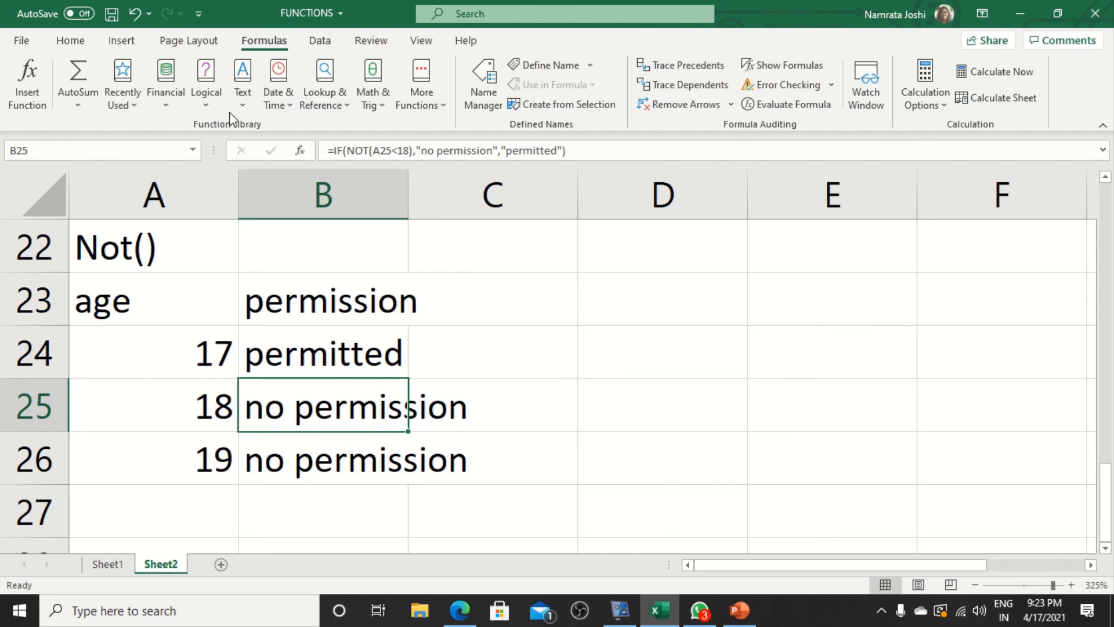
Step: Review the list of available logical functions without inserting one
click(210, 108)
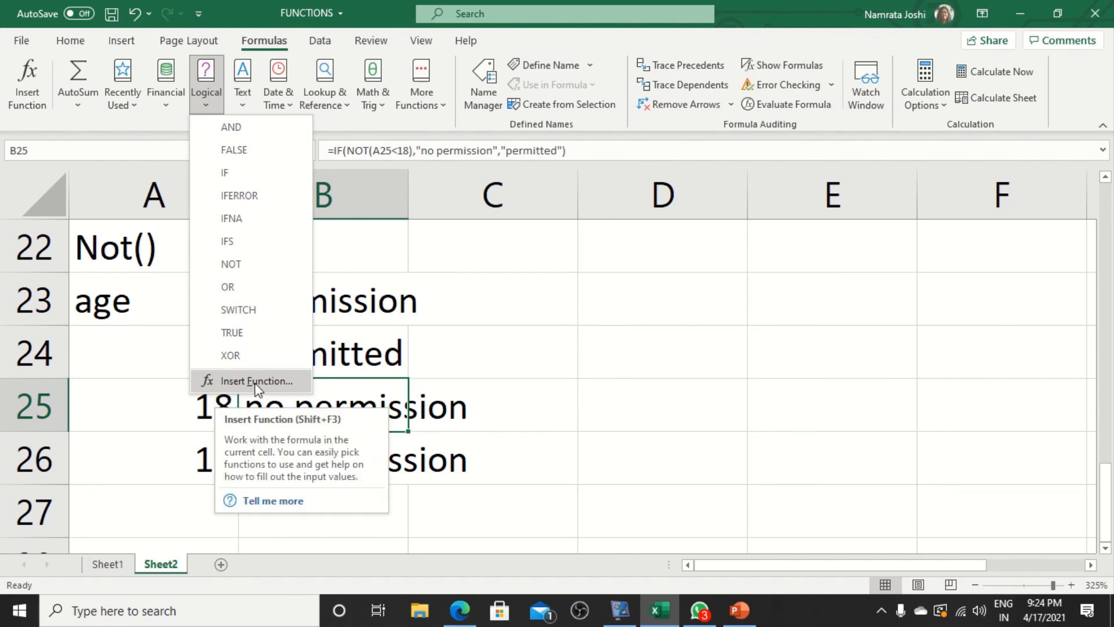
click(207, 103)
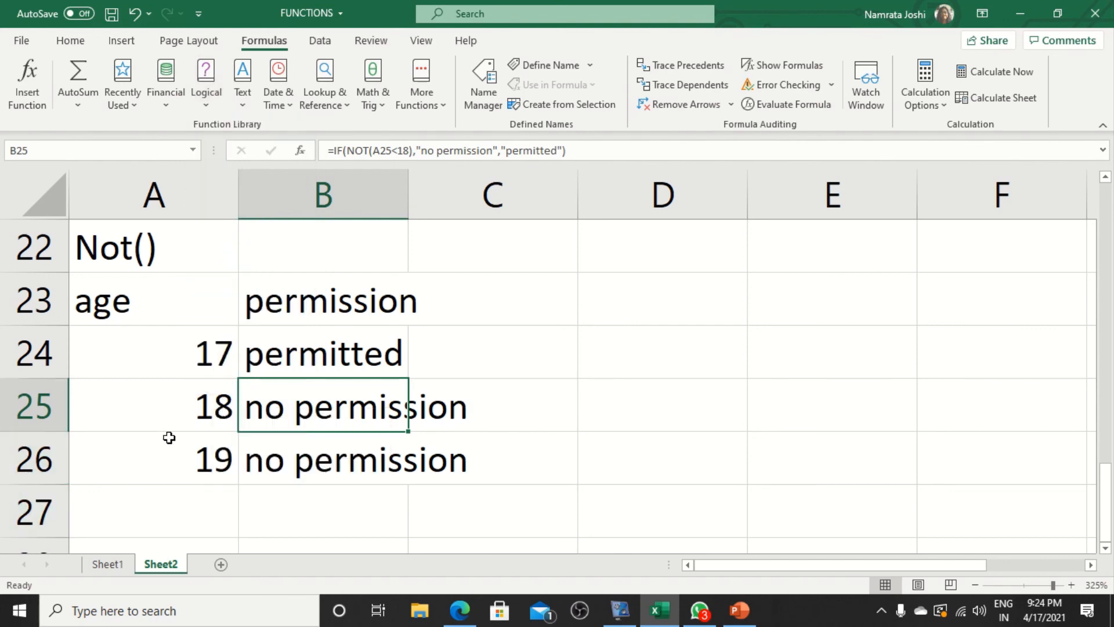